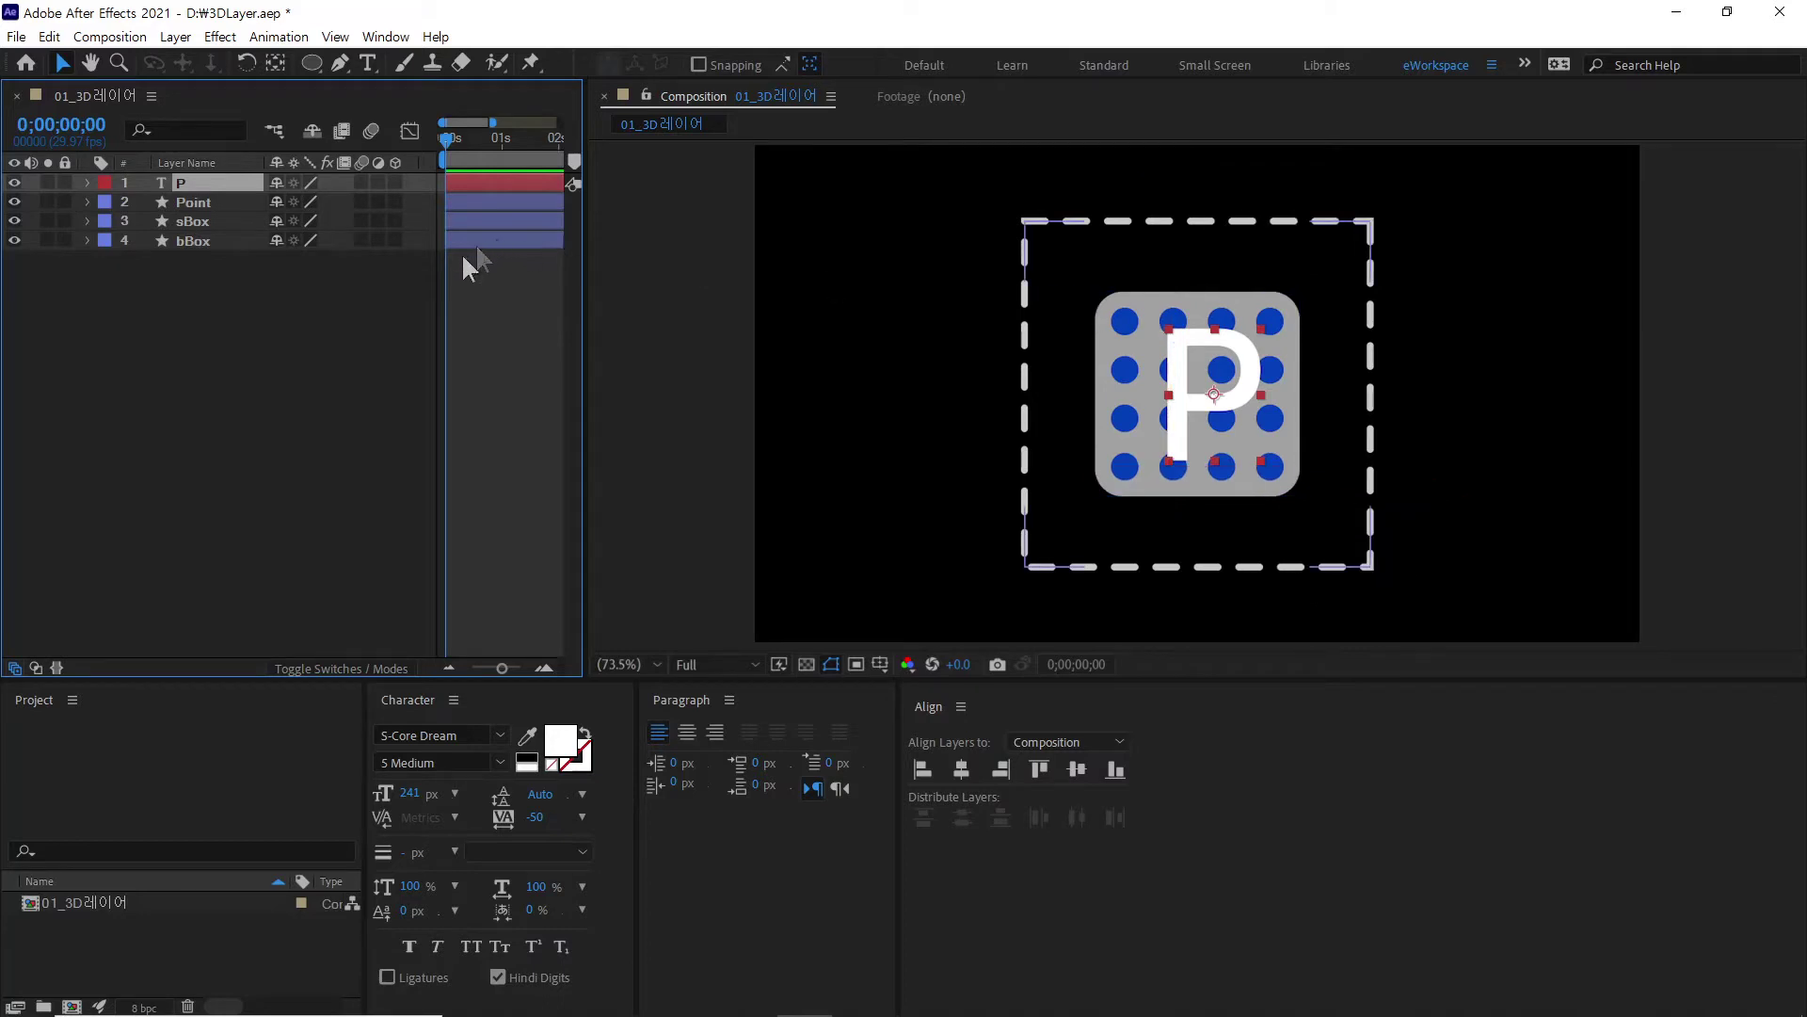
Step: Turn the bBox, sBox, Point and P layers into 3D layers together and clear the selection
{"action": "left_click", "coordinate": [173, 234]}
{"action": "left_click", "coordinate": [228, 179], "text": "shift"}
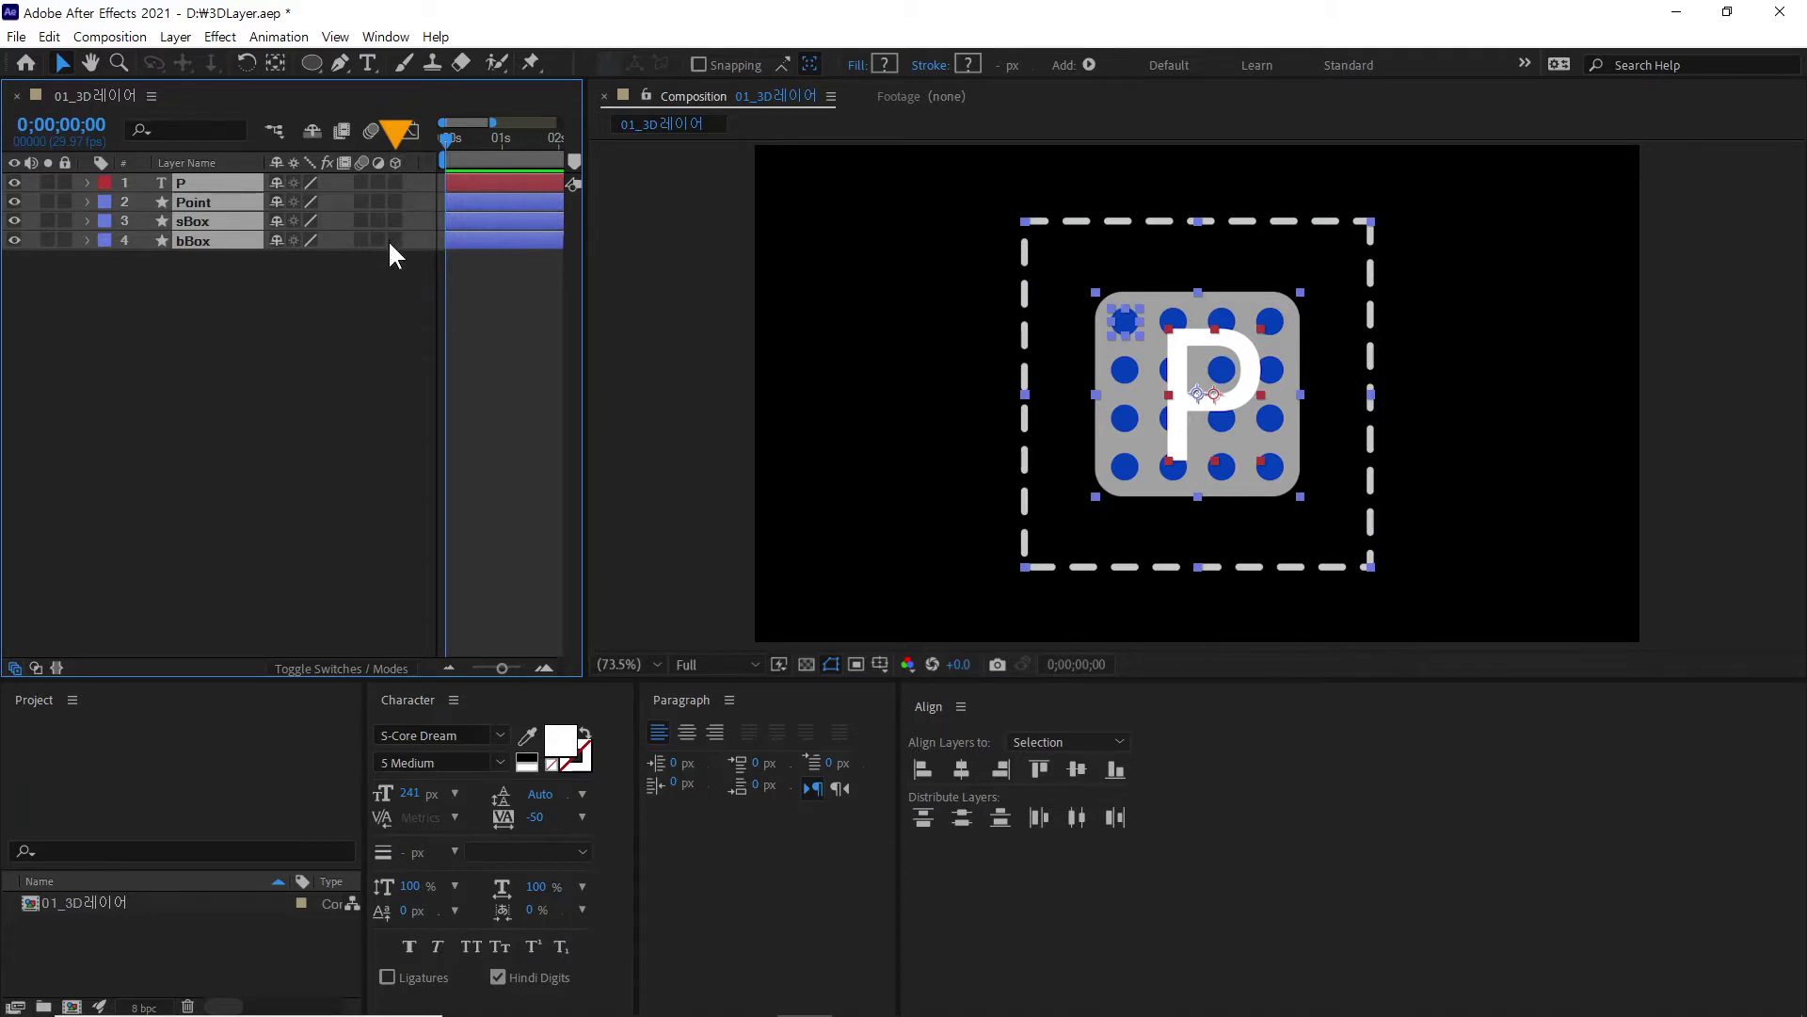
{"action": "left_click", "coordinate": [396, 182]}
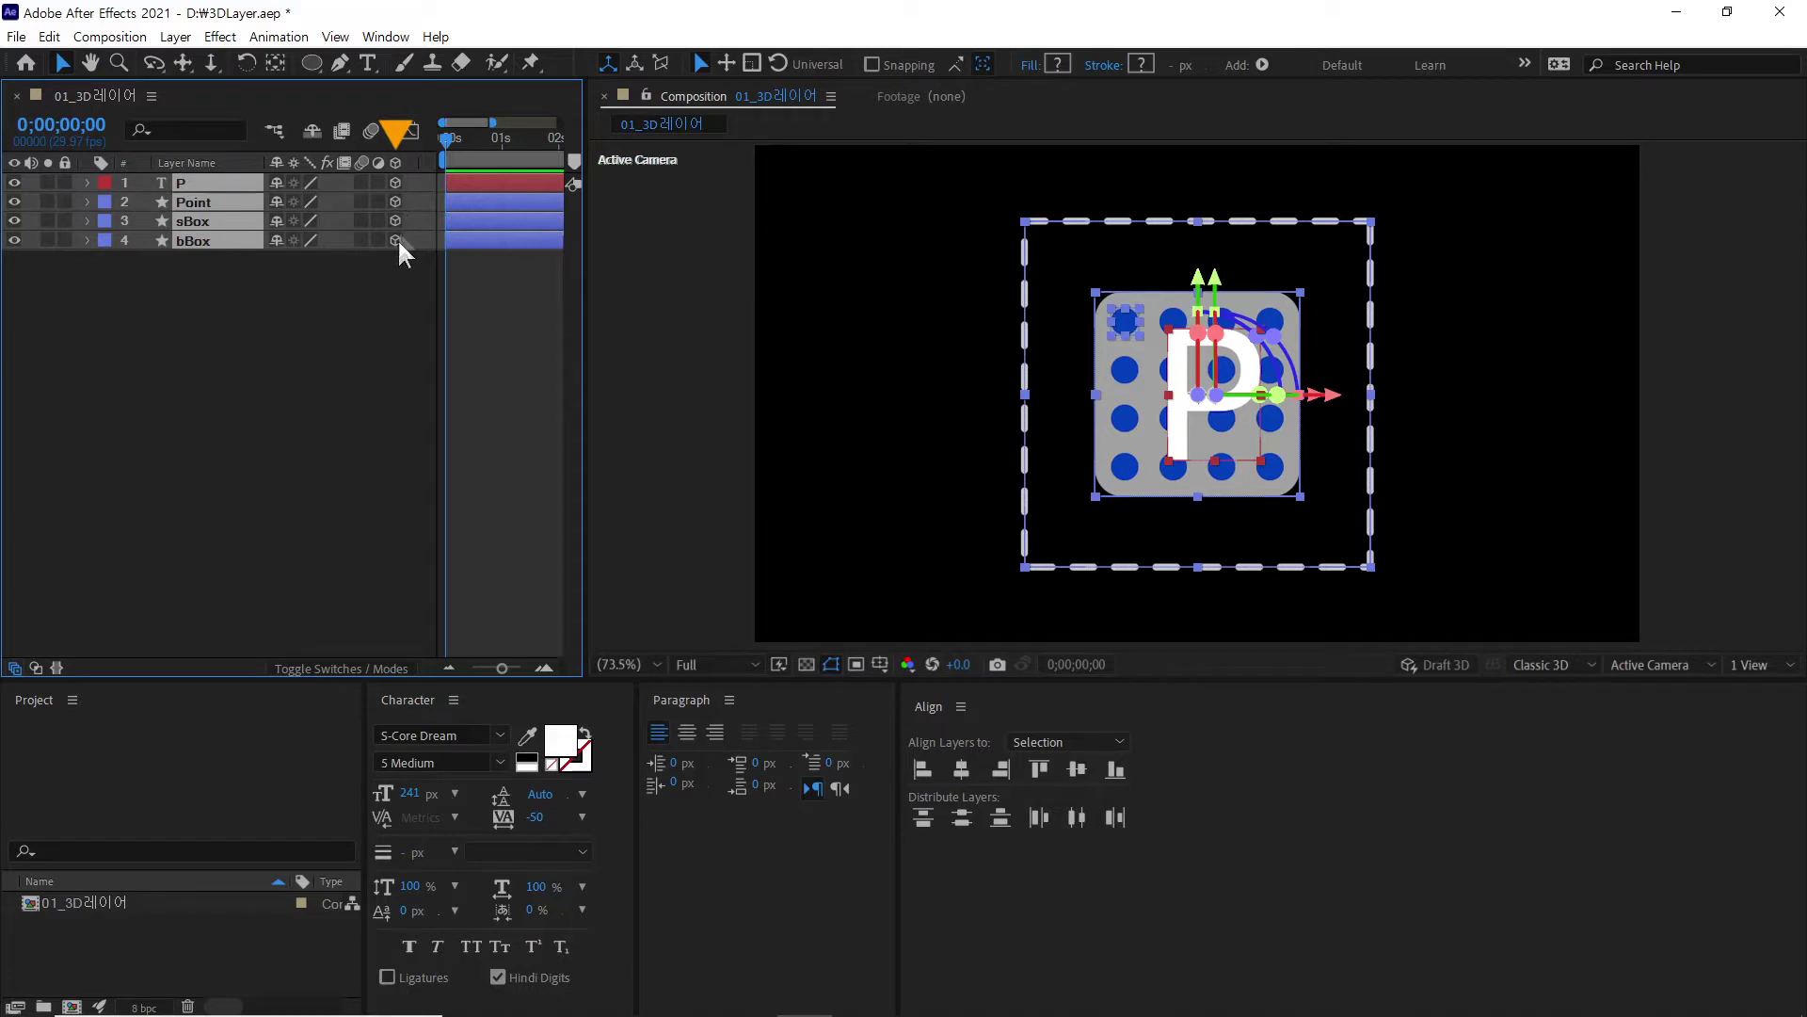
{"action": "left_click", "coordinate": [263, 381]}
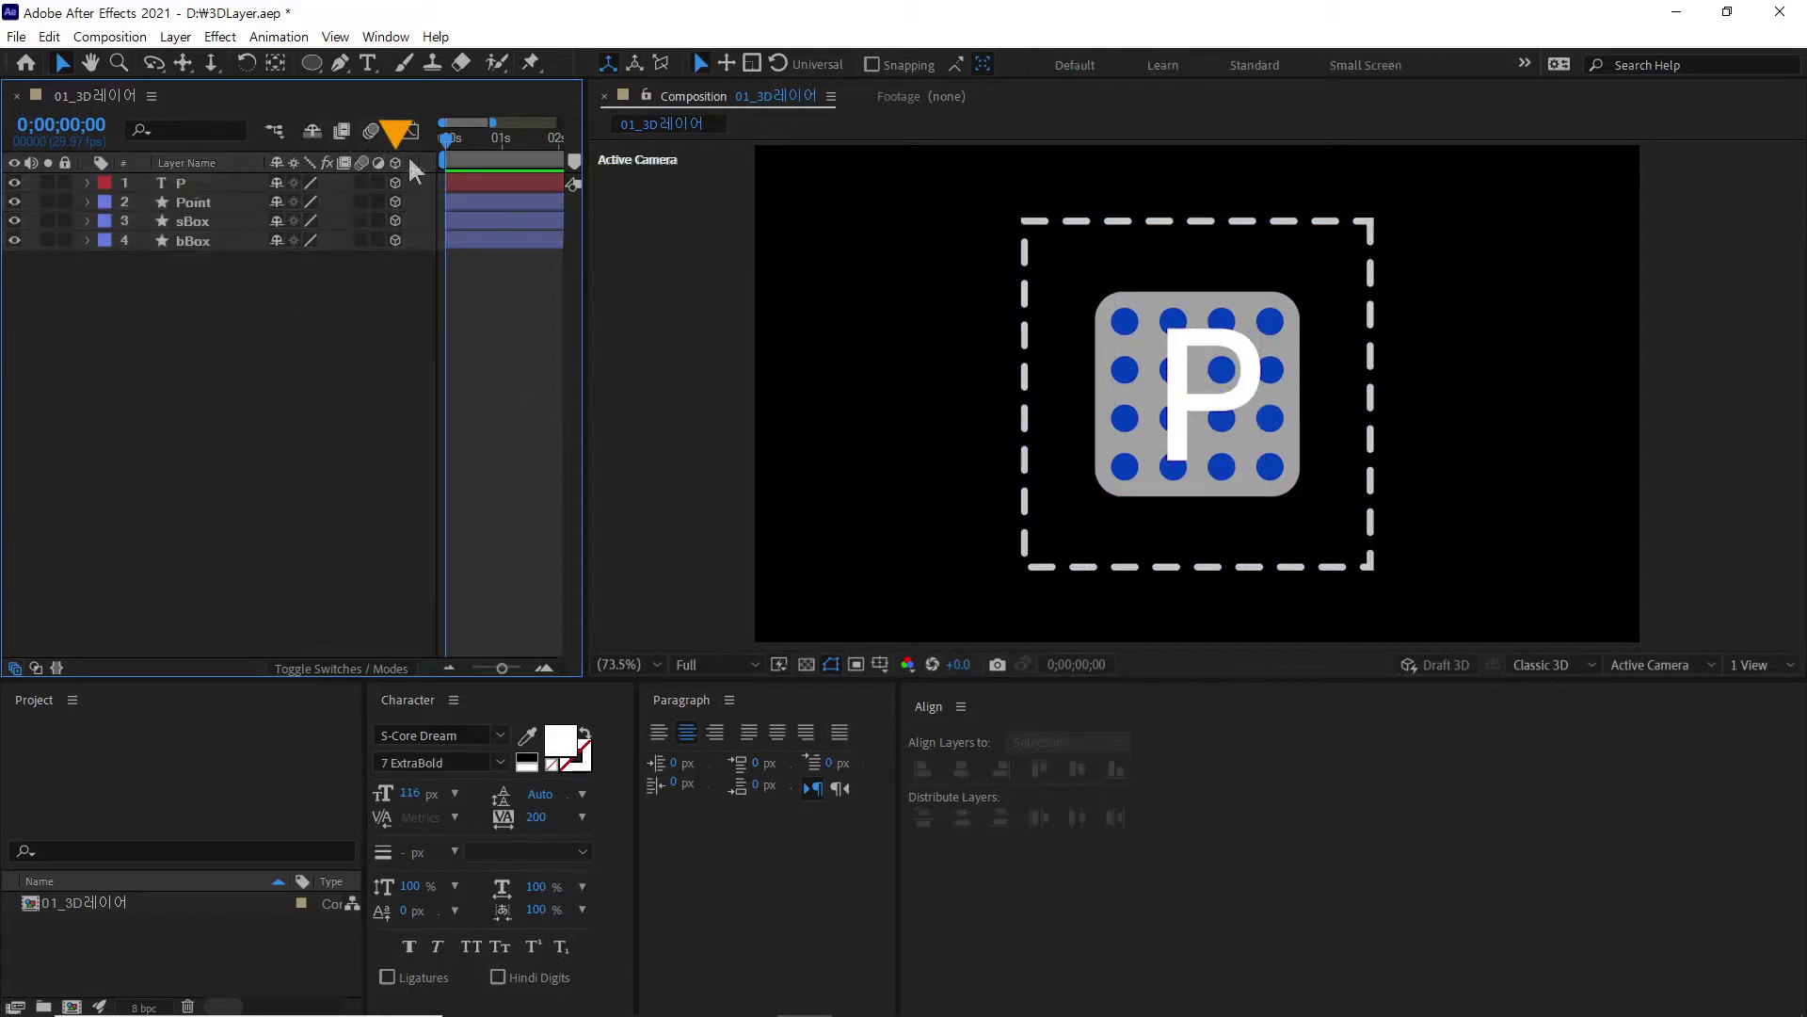
{"action": "left_click", "coordinate": [32, 664]}
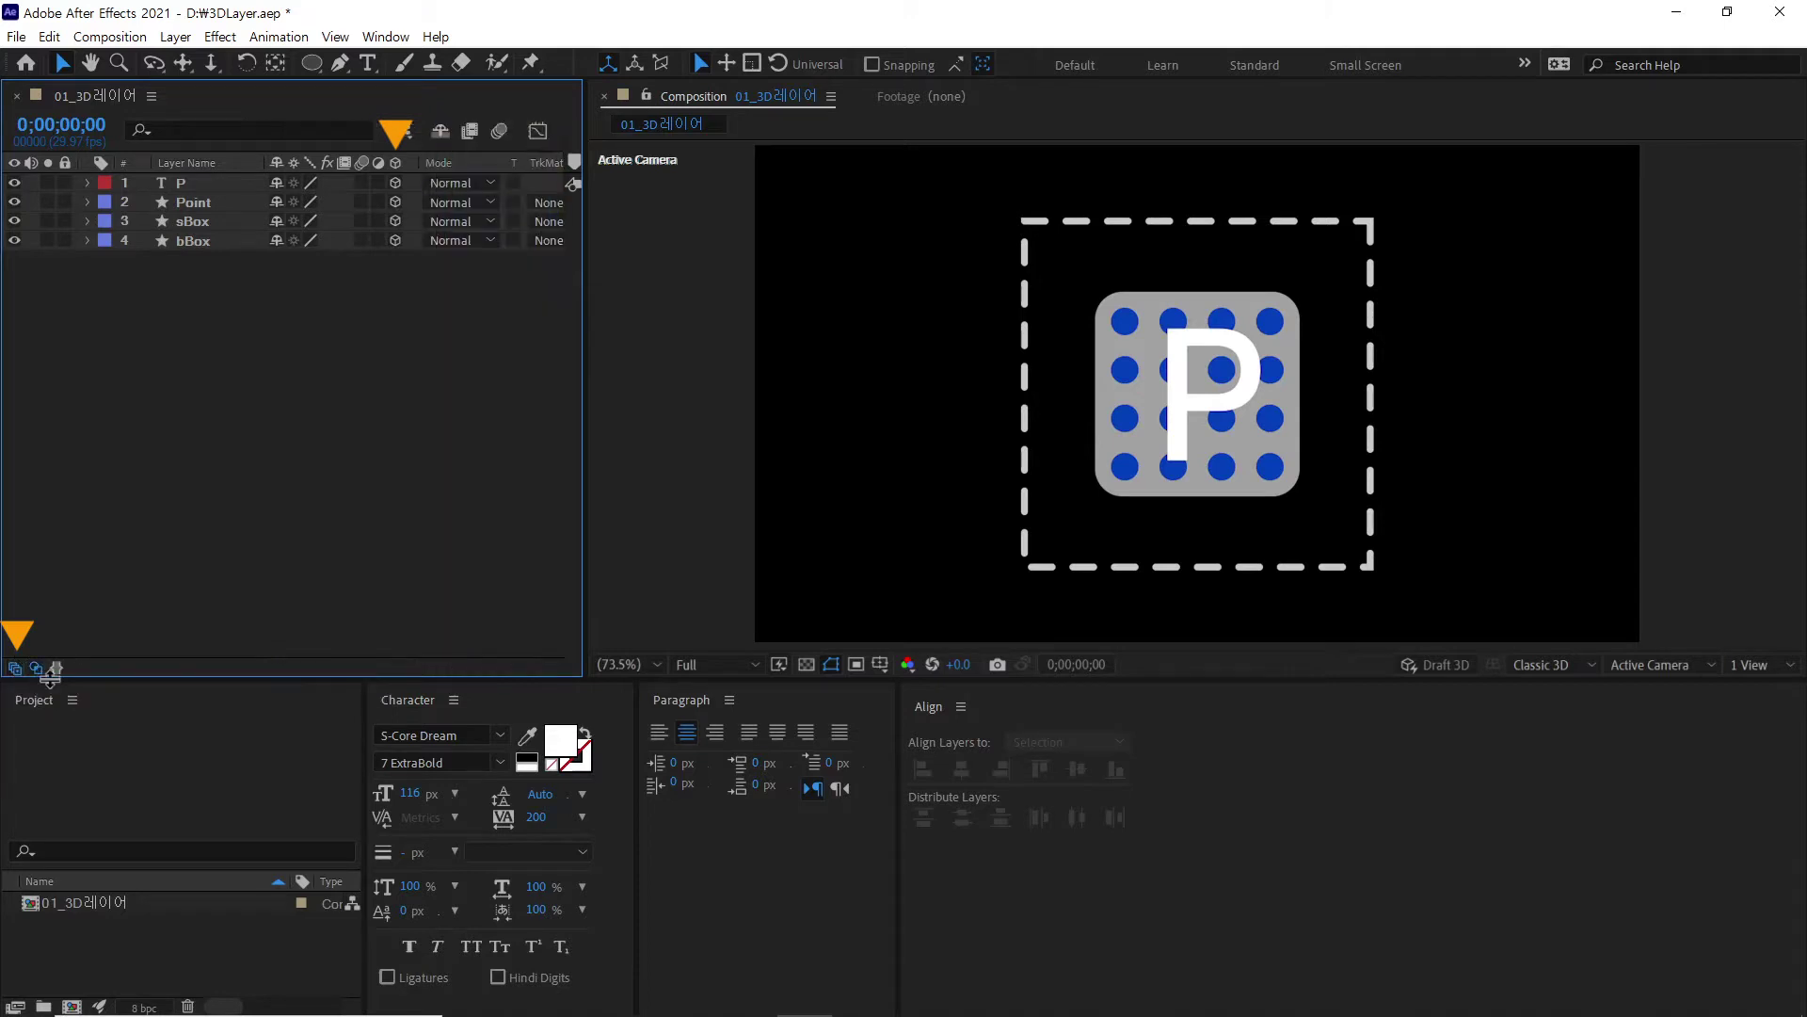
{"action": "left_click", "coordinate": [36, 666]}
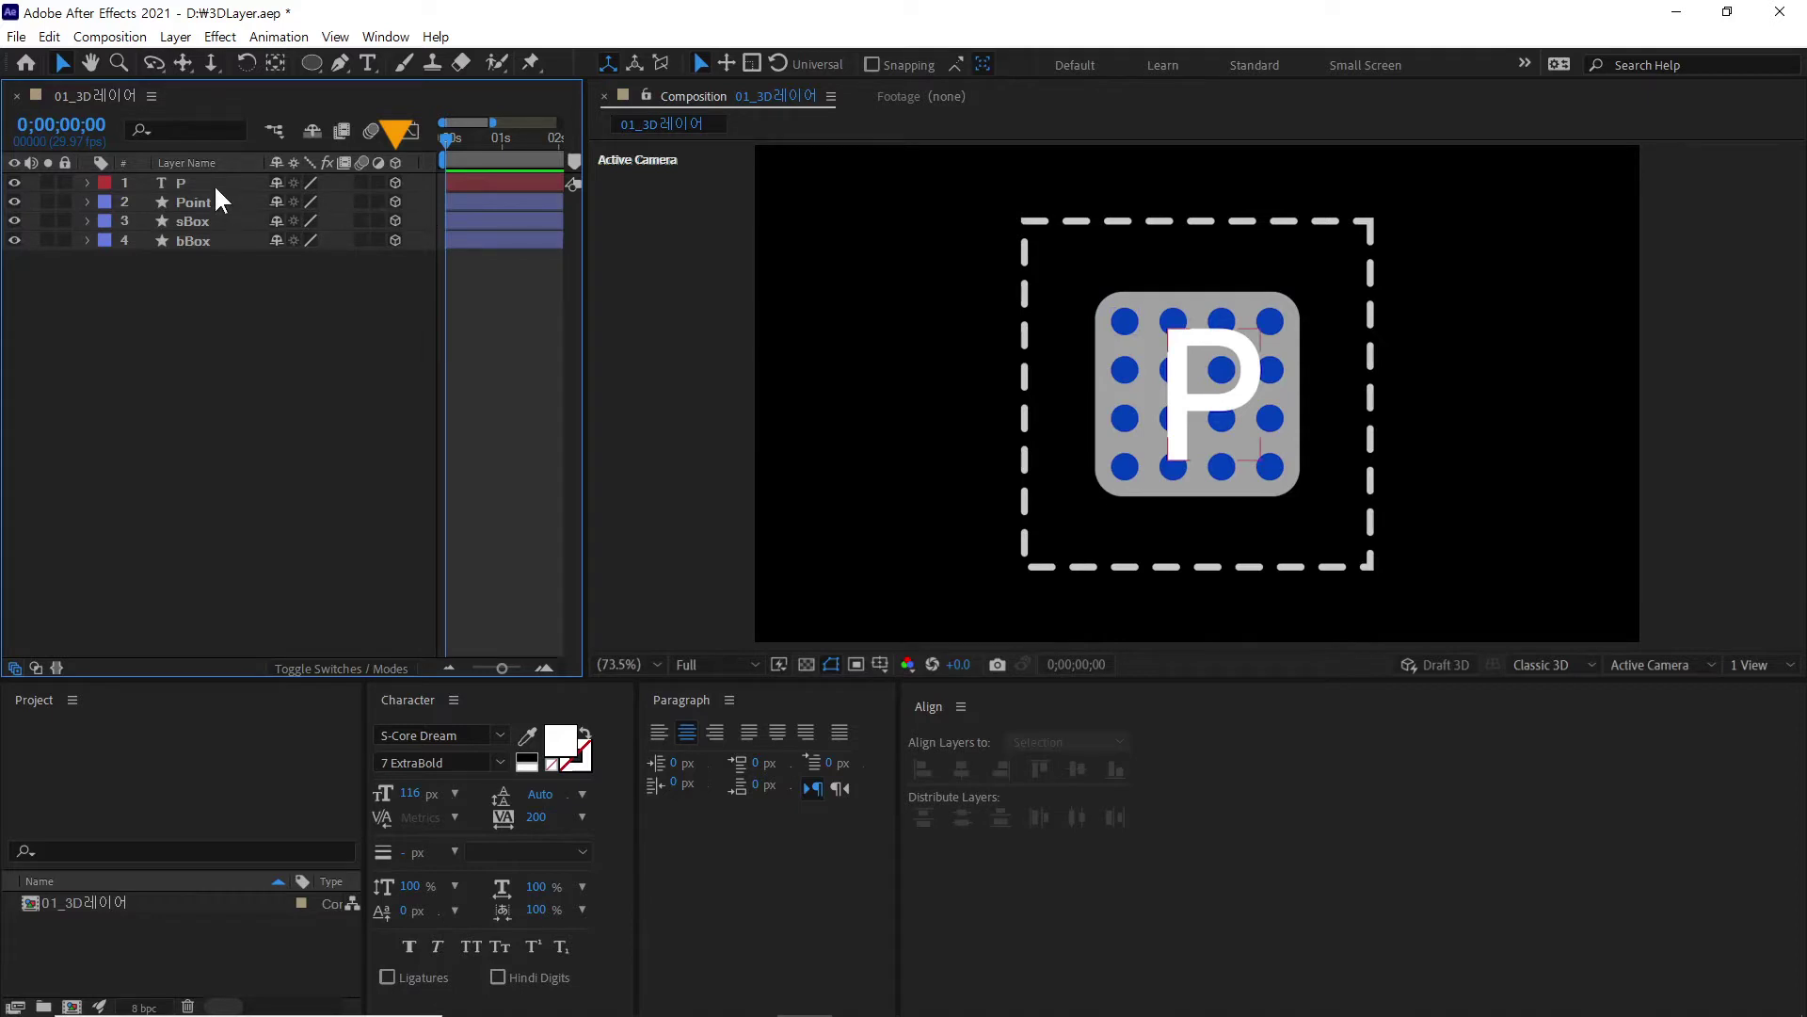
Step: Expand the P text layer's properties to show its 3D Transform group
{"action": "left_click", "coordinate": [172, 183]}
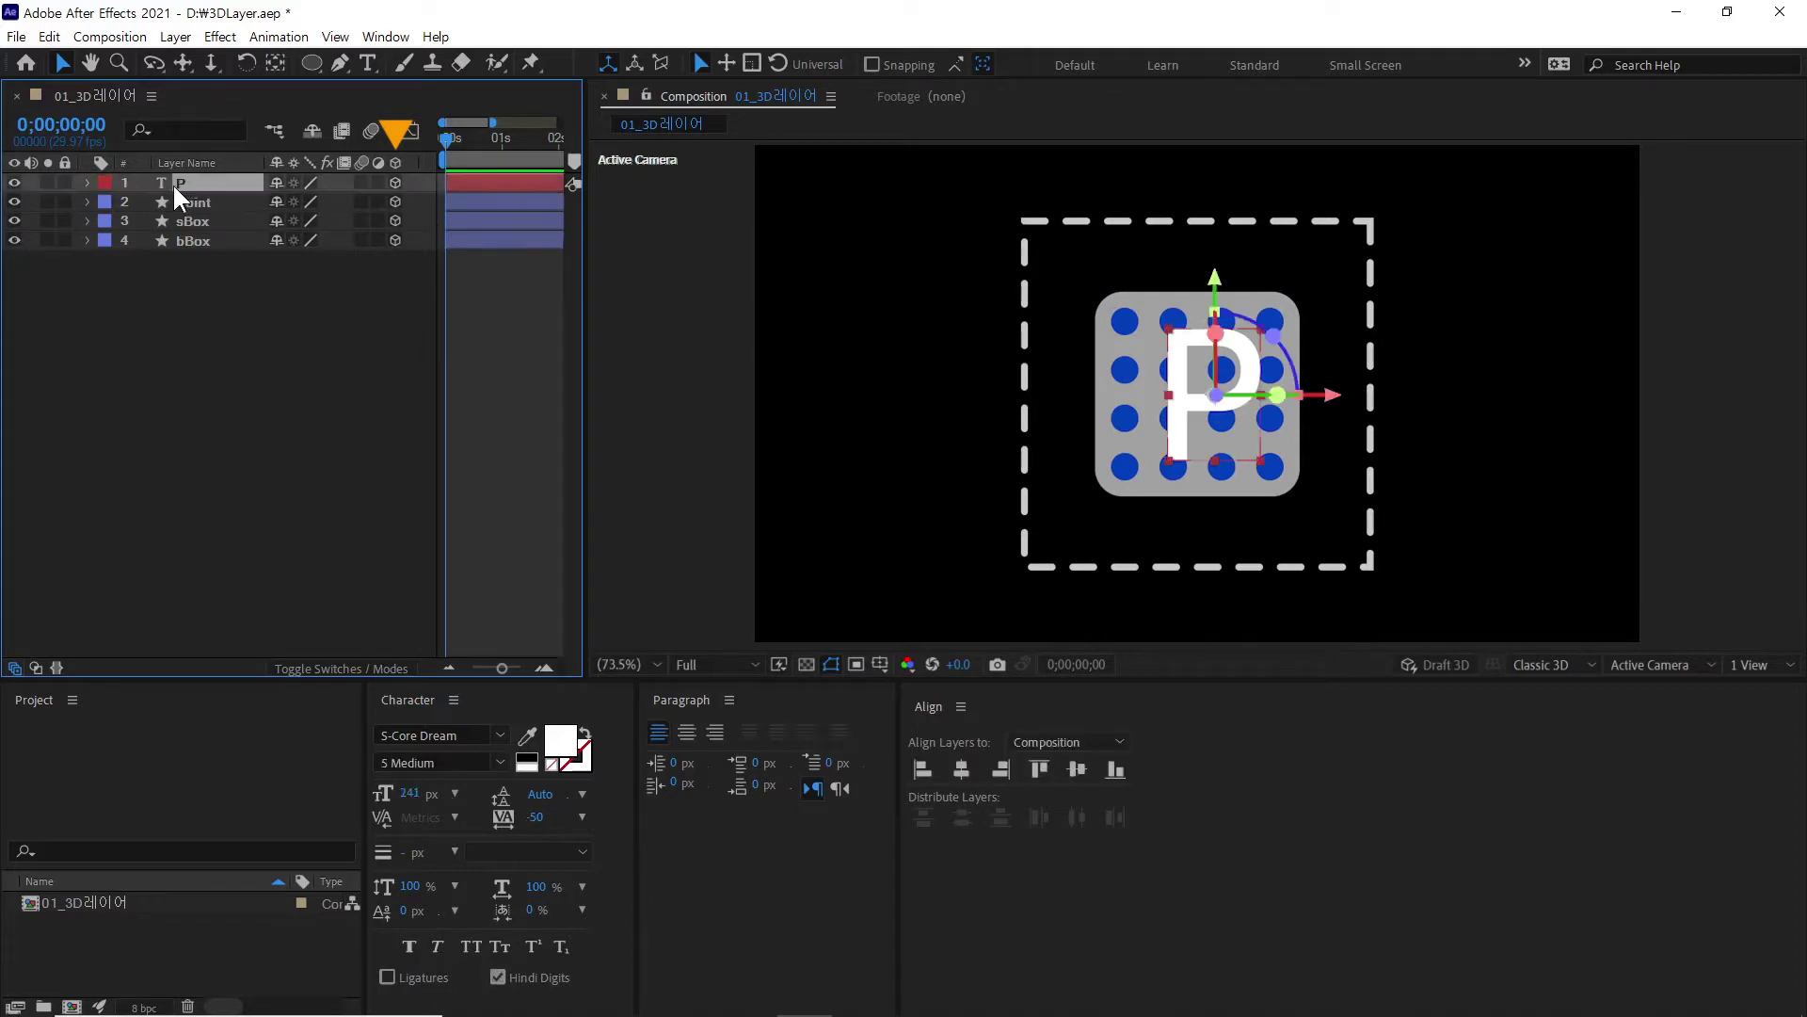
{"action": "left_click", "coordinate": [88, 182]}
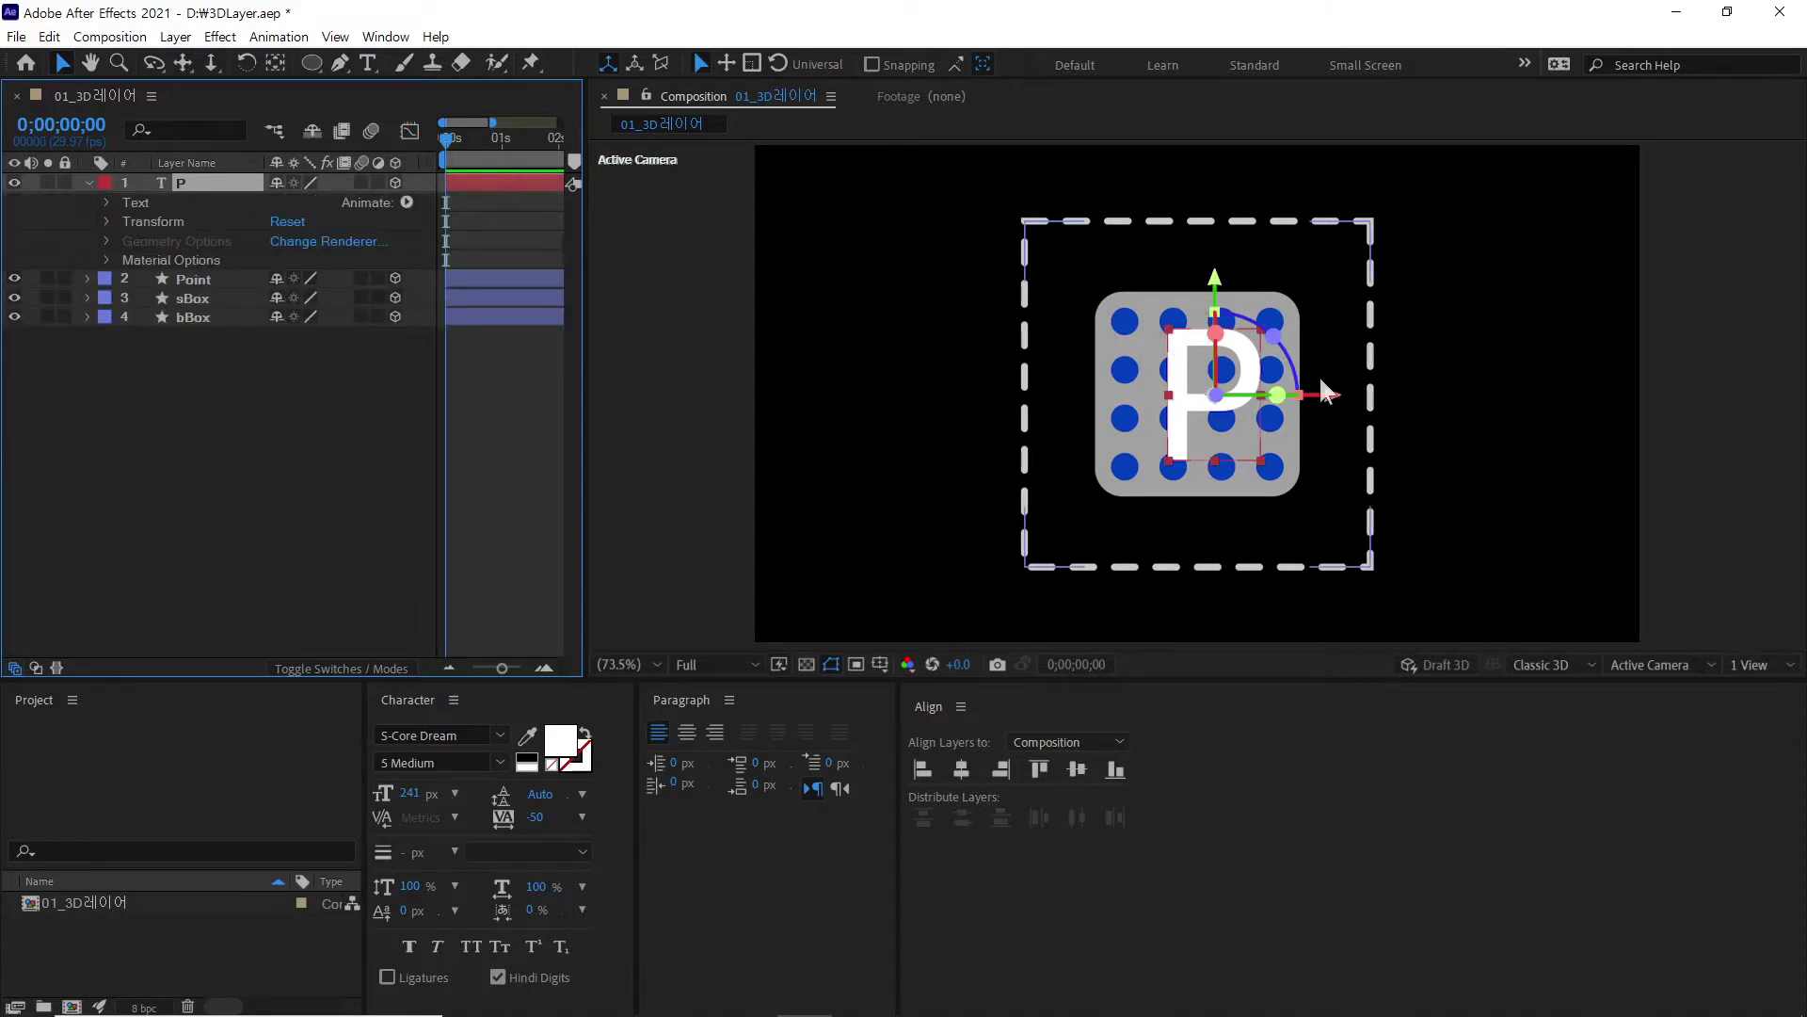
{"action": "left_click", "coordinate": [104, 219]}
{"action": "left_click", "coordinate": [151, 218]}
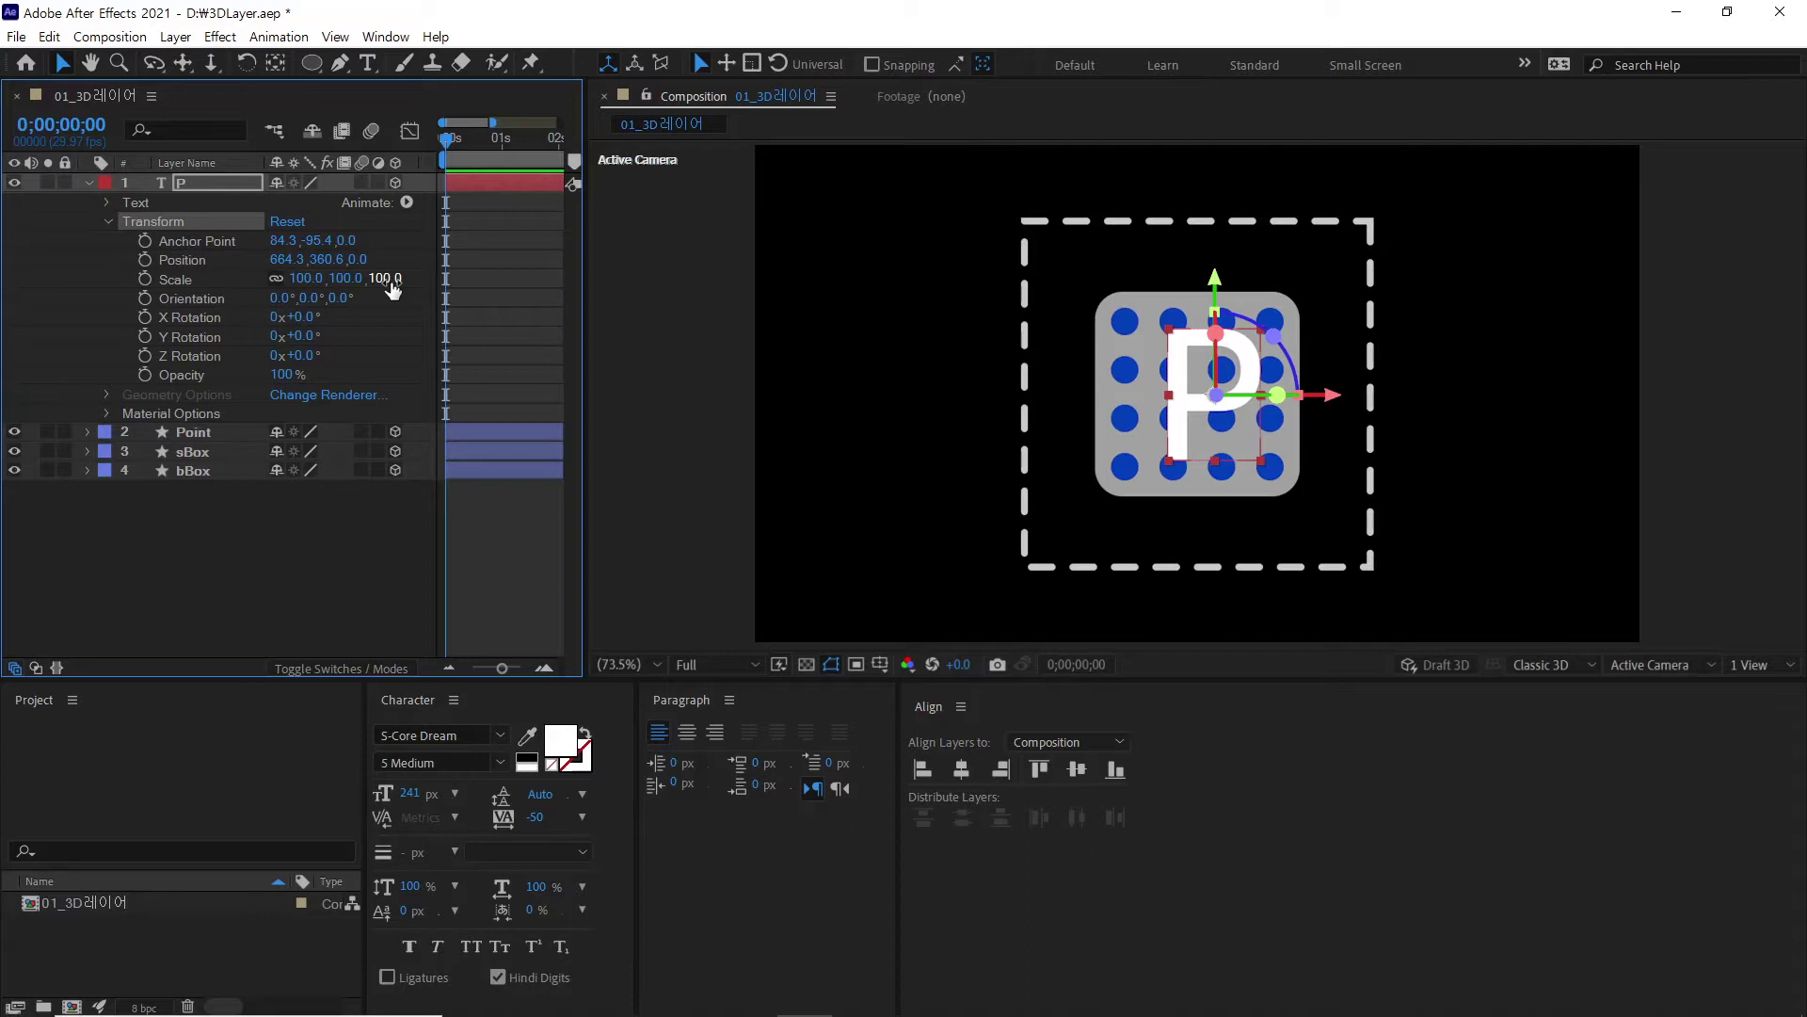
Step: Examine the P layer's Orientation property and its X, Y and Z Rotation properties
{"action": "left_click", "coordinate": [219, 300]}
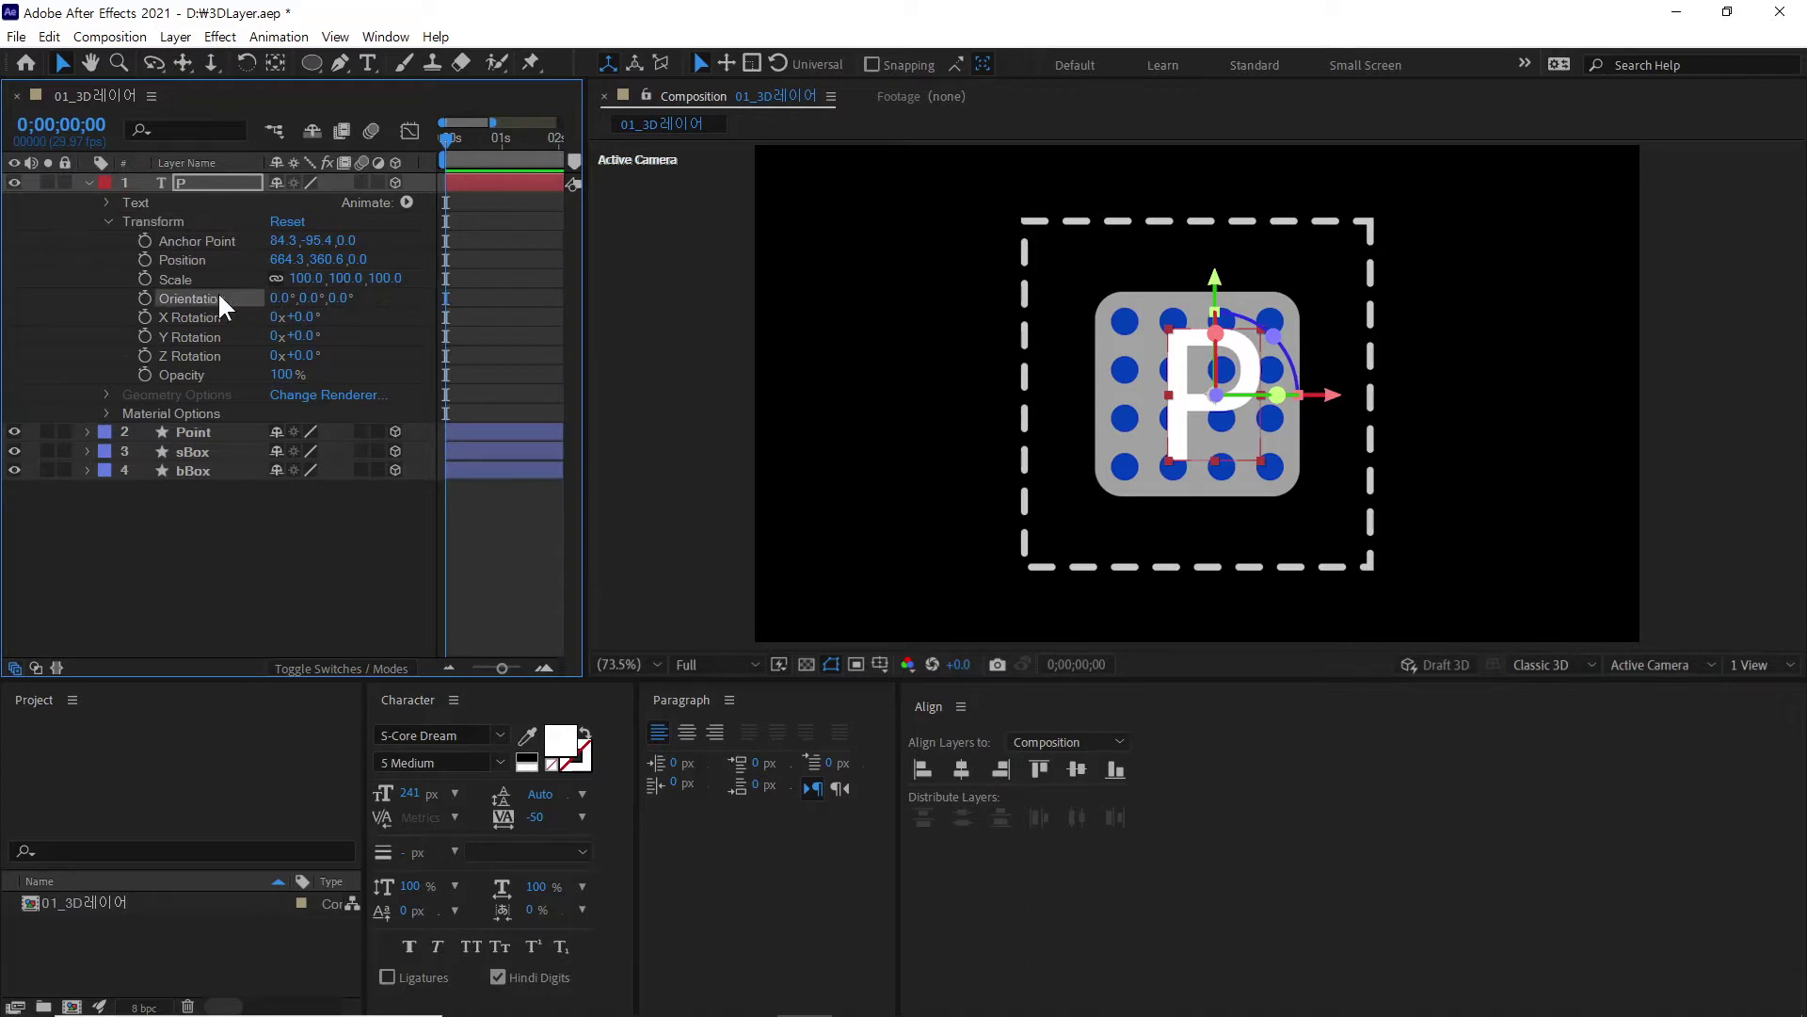
{"action": "left_click", "coordinate": [179, 319]}
{"action": "left_click", "coordinate": [182, 336]}
{"action": "left_click", "coordinate": [185, 352]}
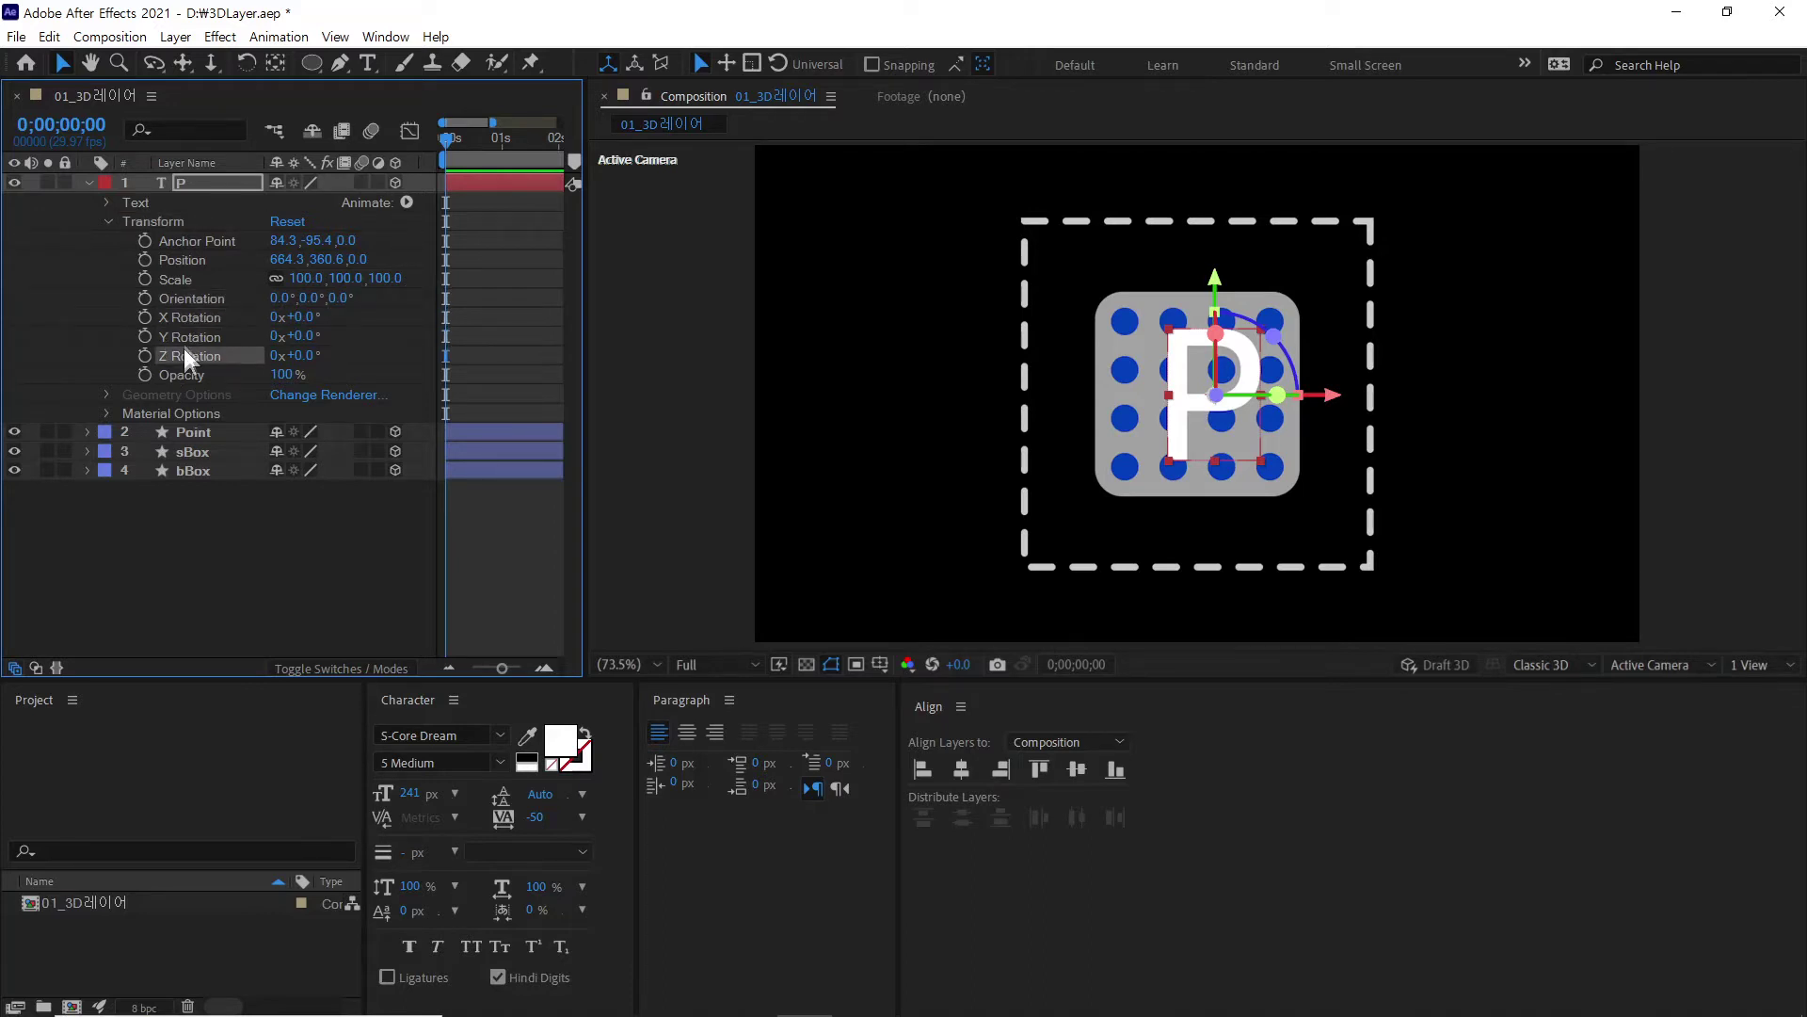
{"action": "left_click", "coordinate": [189, 315]}
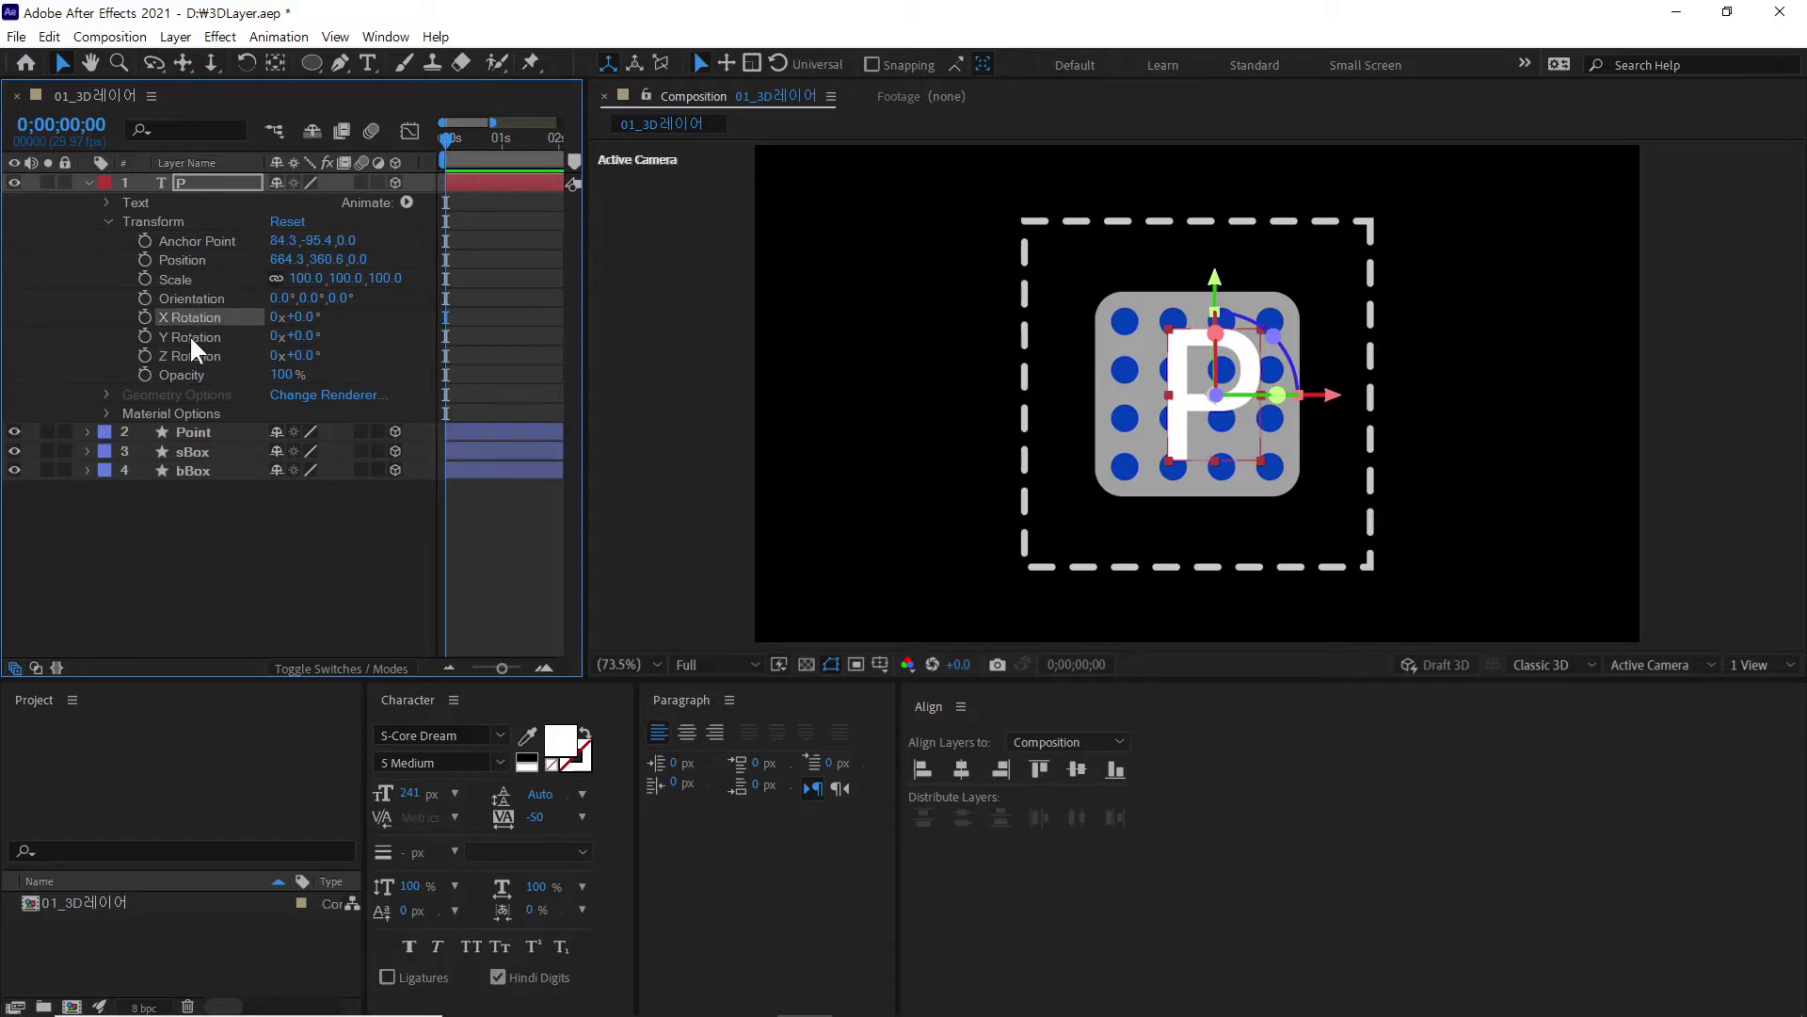
{"action": "left_click", "coordinate": [189, 335]}
{"action": "left_click", "coordinate": [186, 356]}
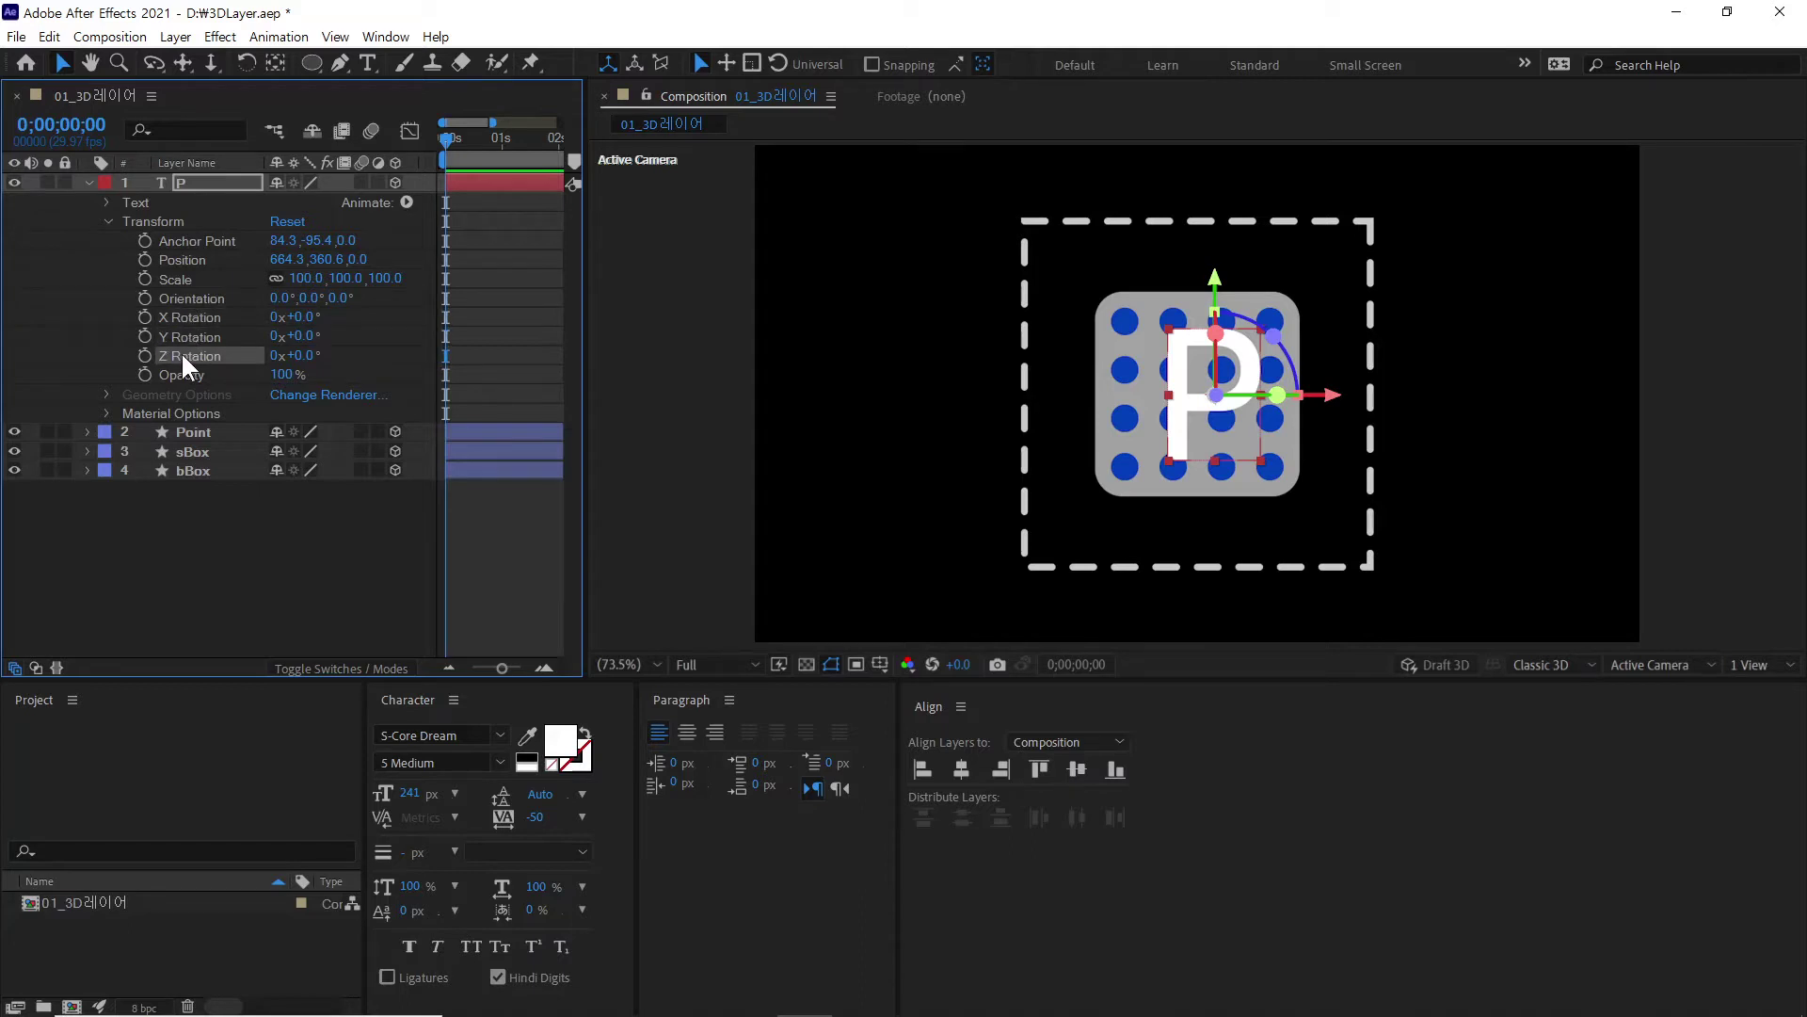
{"action": "left_click", "coordinate": [187, 297]}
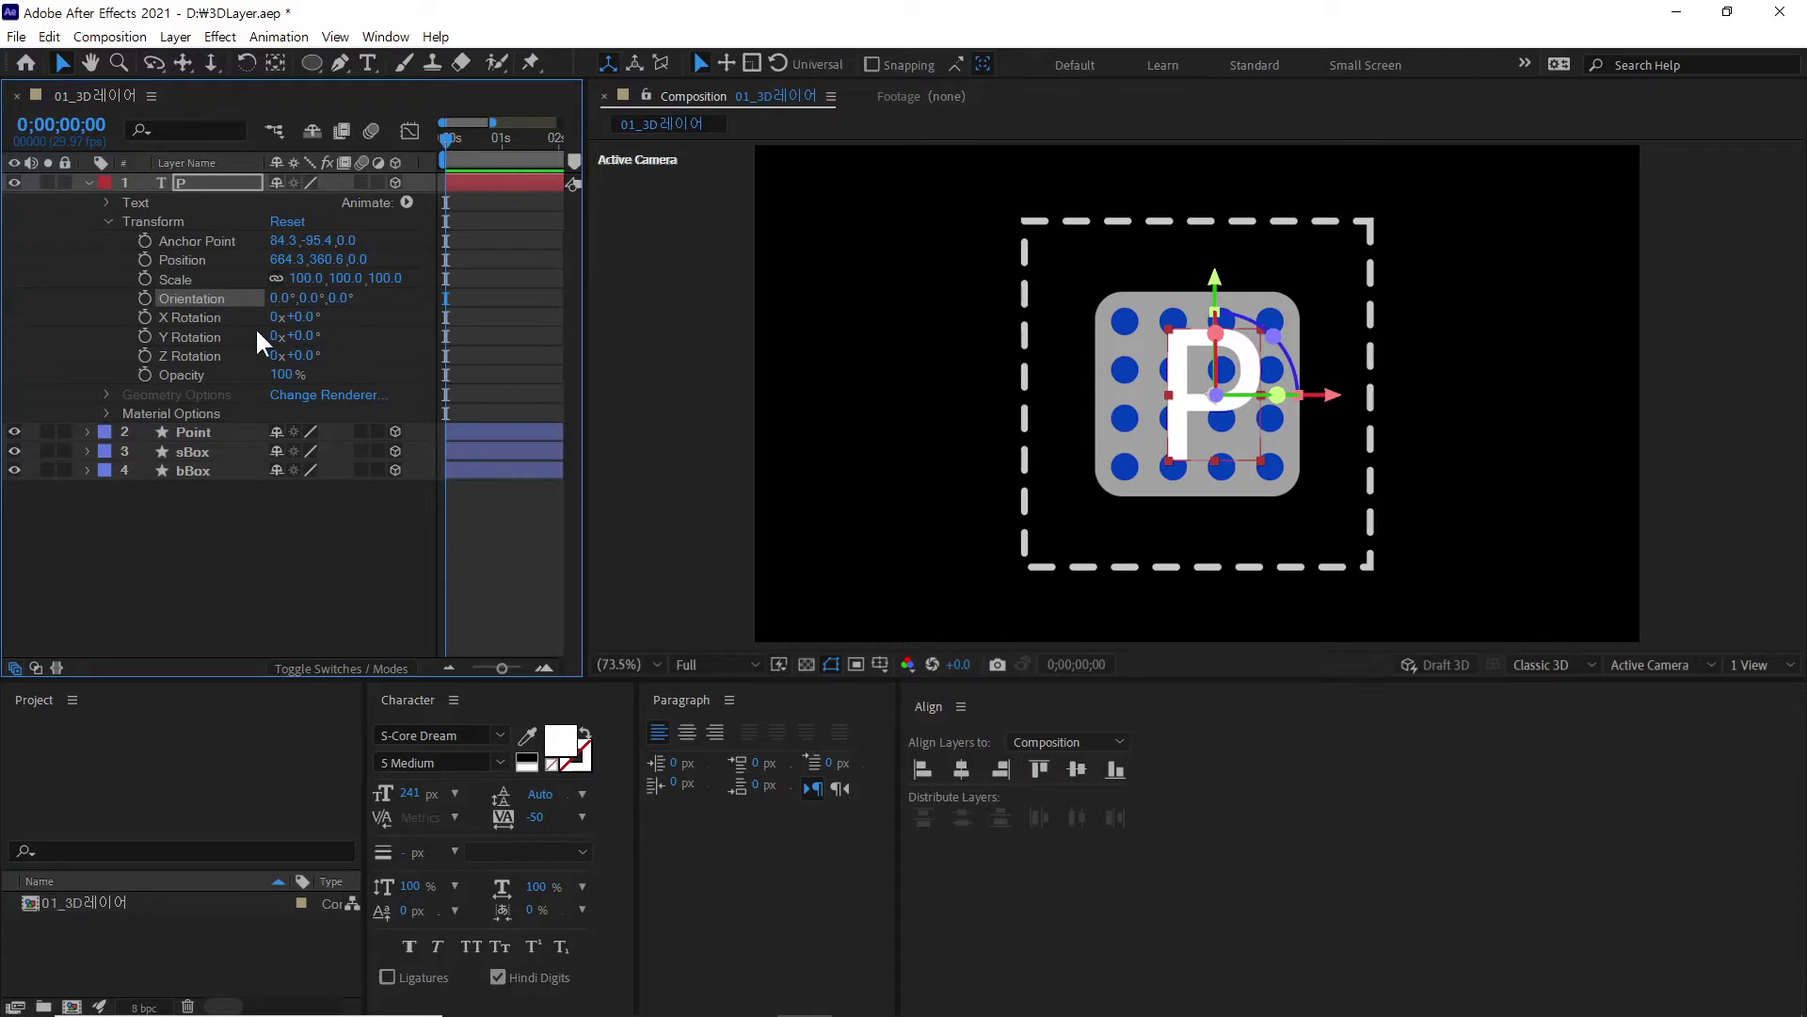
Step: Inspect the P layer's Material Options and Geometry Options, and look over the 3D renderer choices without changing the renderer
{"action": "left_click", "coordinate": [107, 415]}
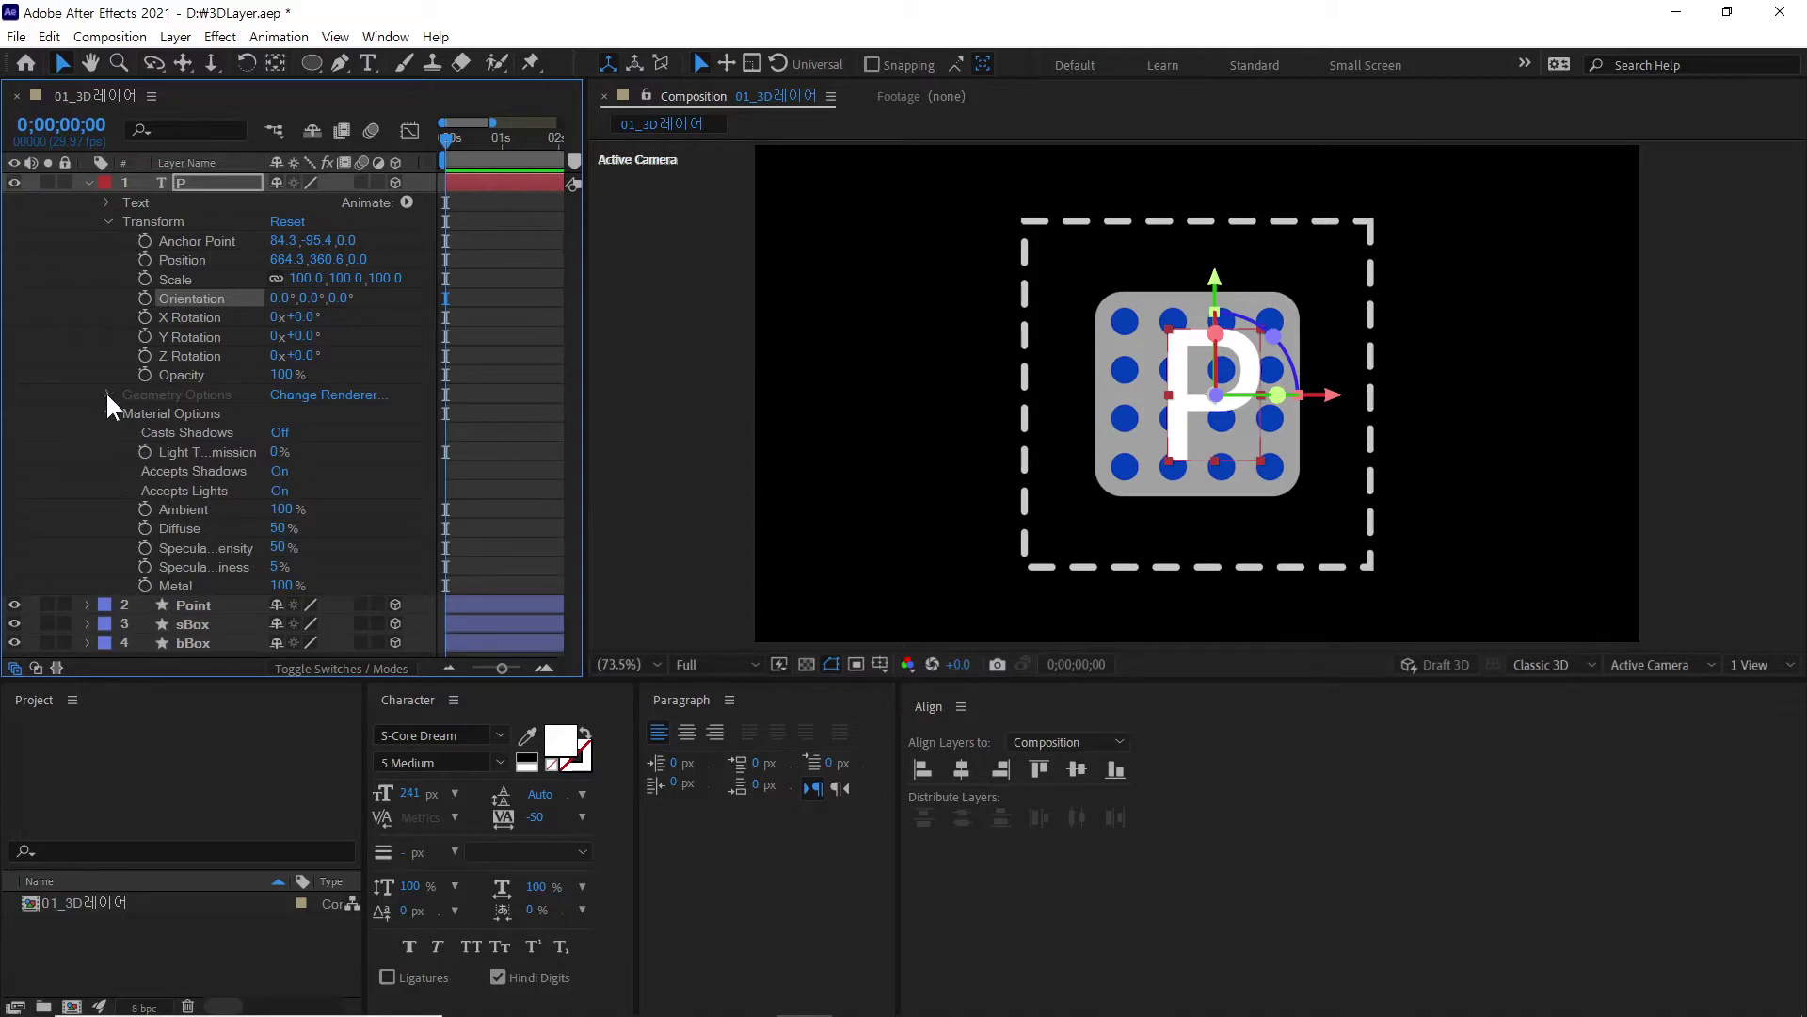
{"action": "left_click", "coordinate": [139, 393]}
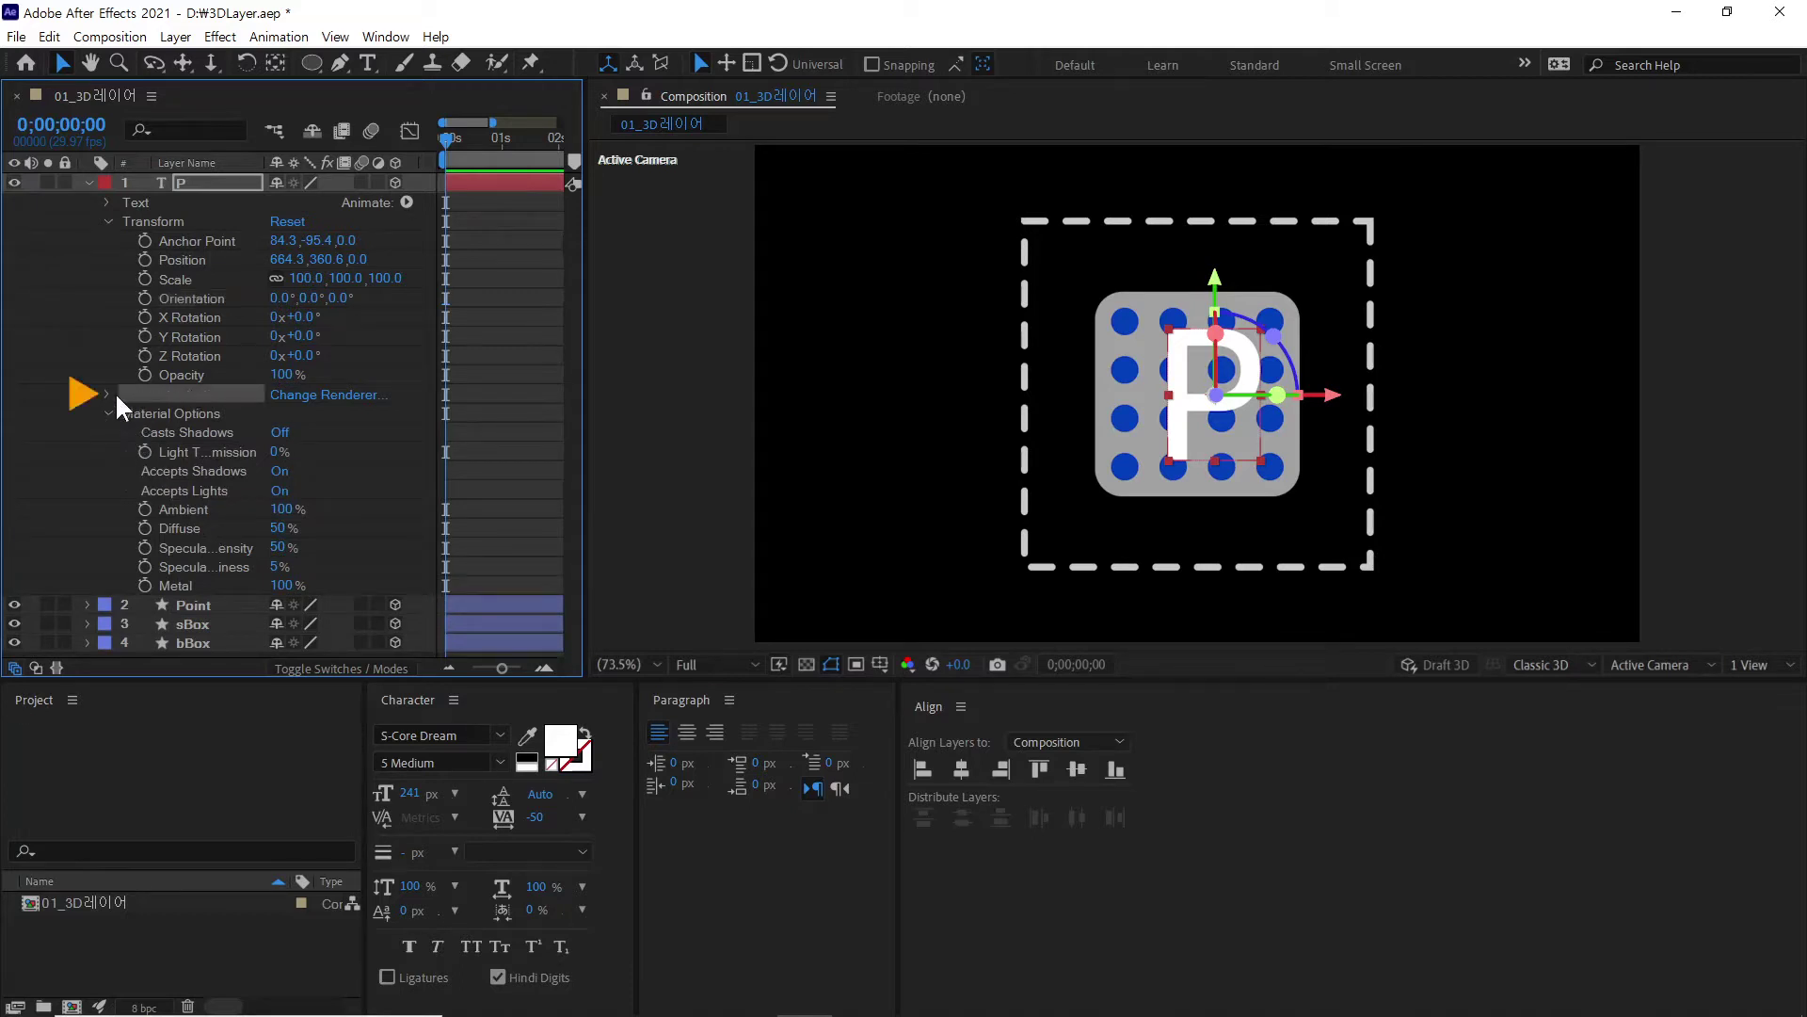
{"action": "left_click", "coordinate": [145, 395]}
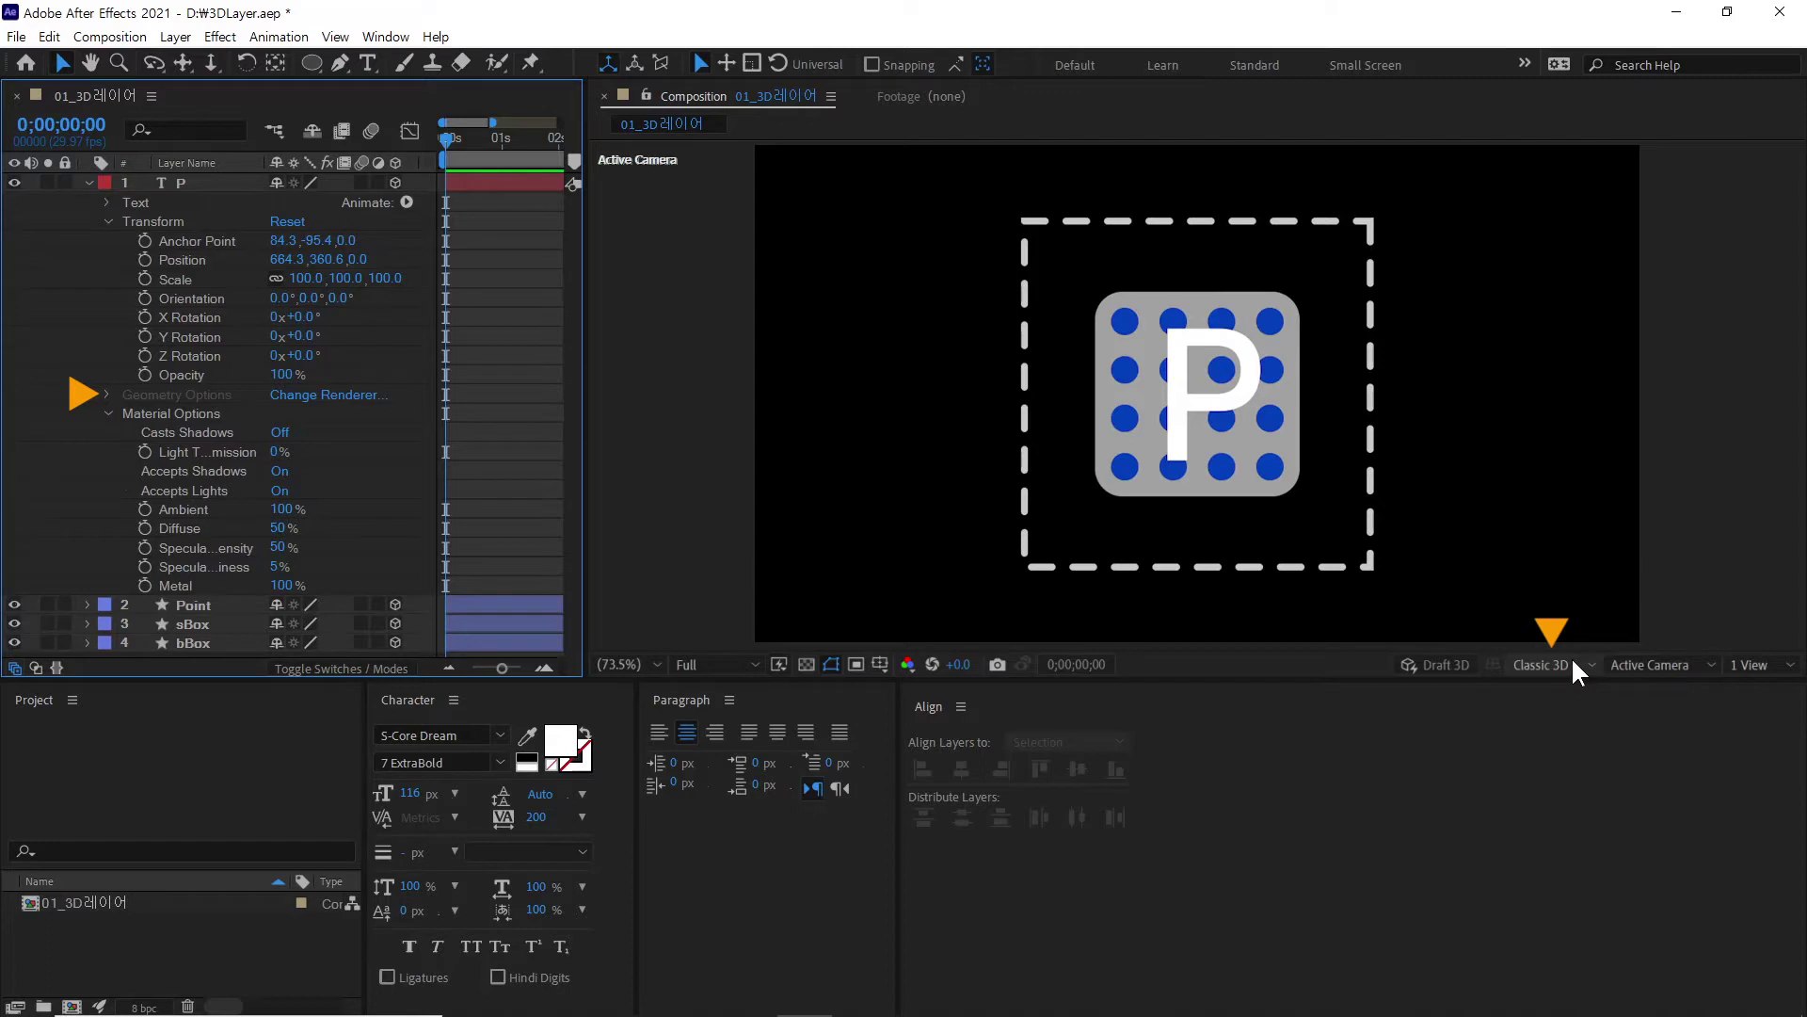
{"action": "left_click", "coordinate": [218, 396]}
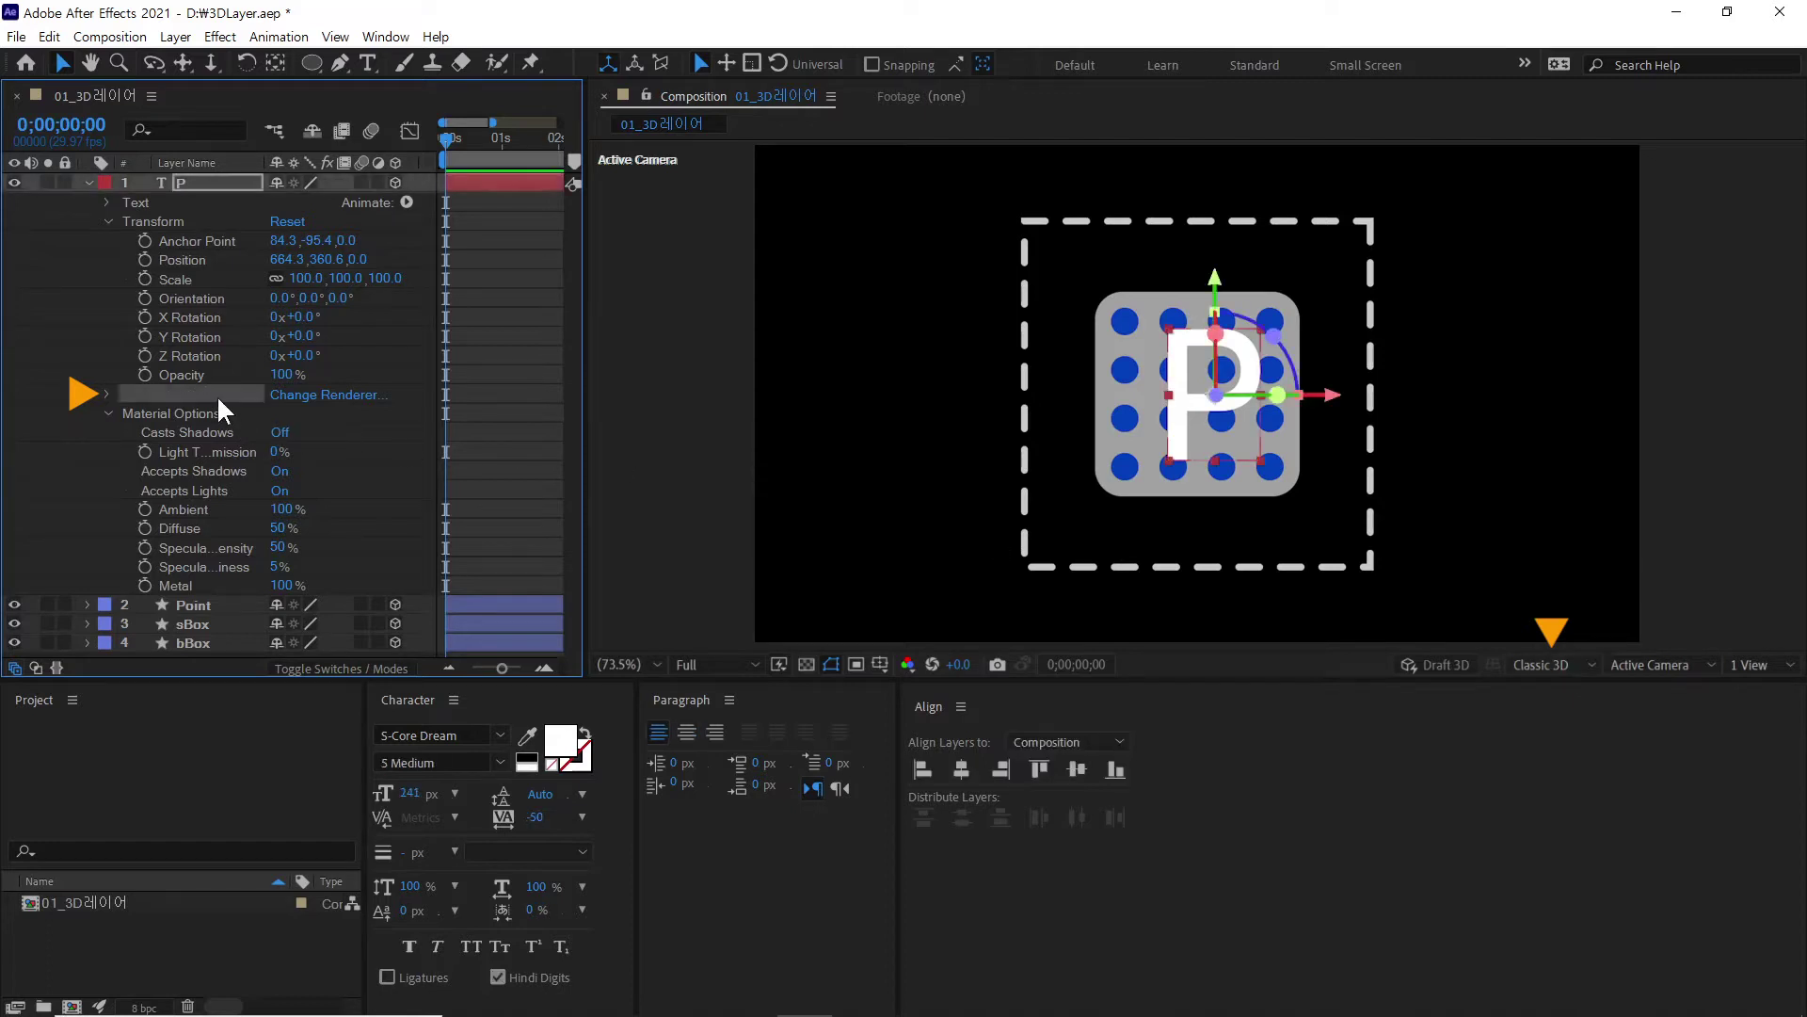
{"action": "left_click", "coordinate": [381, 431]}
{"action": "left_click", "coordinate": [1544, 663]}
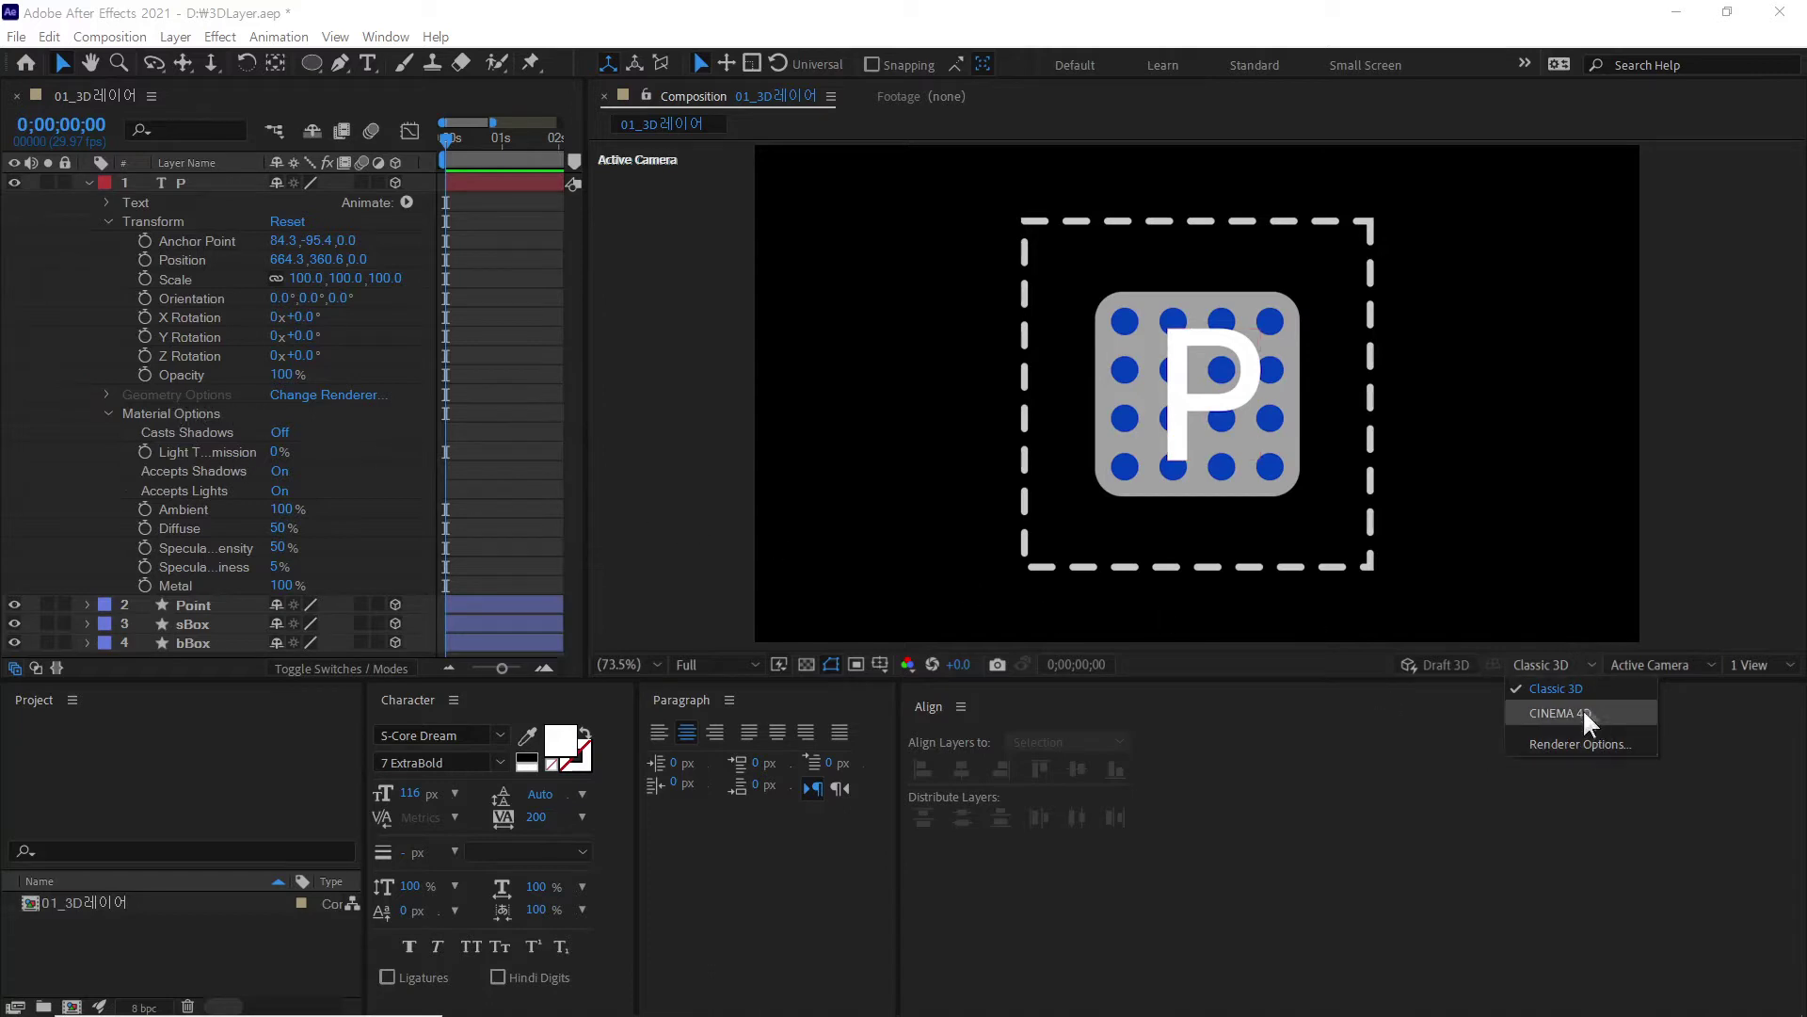
{"action": "left_click", "coordinate": [187, 396]}
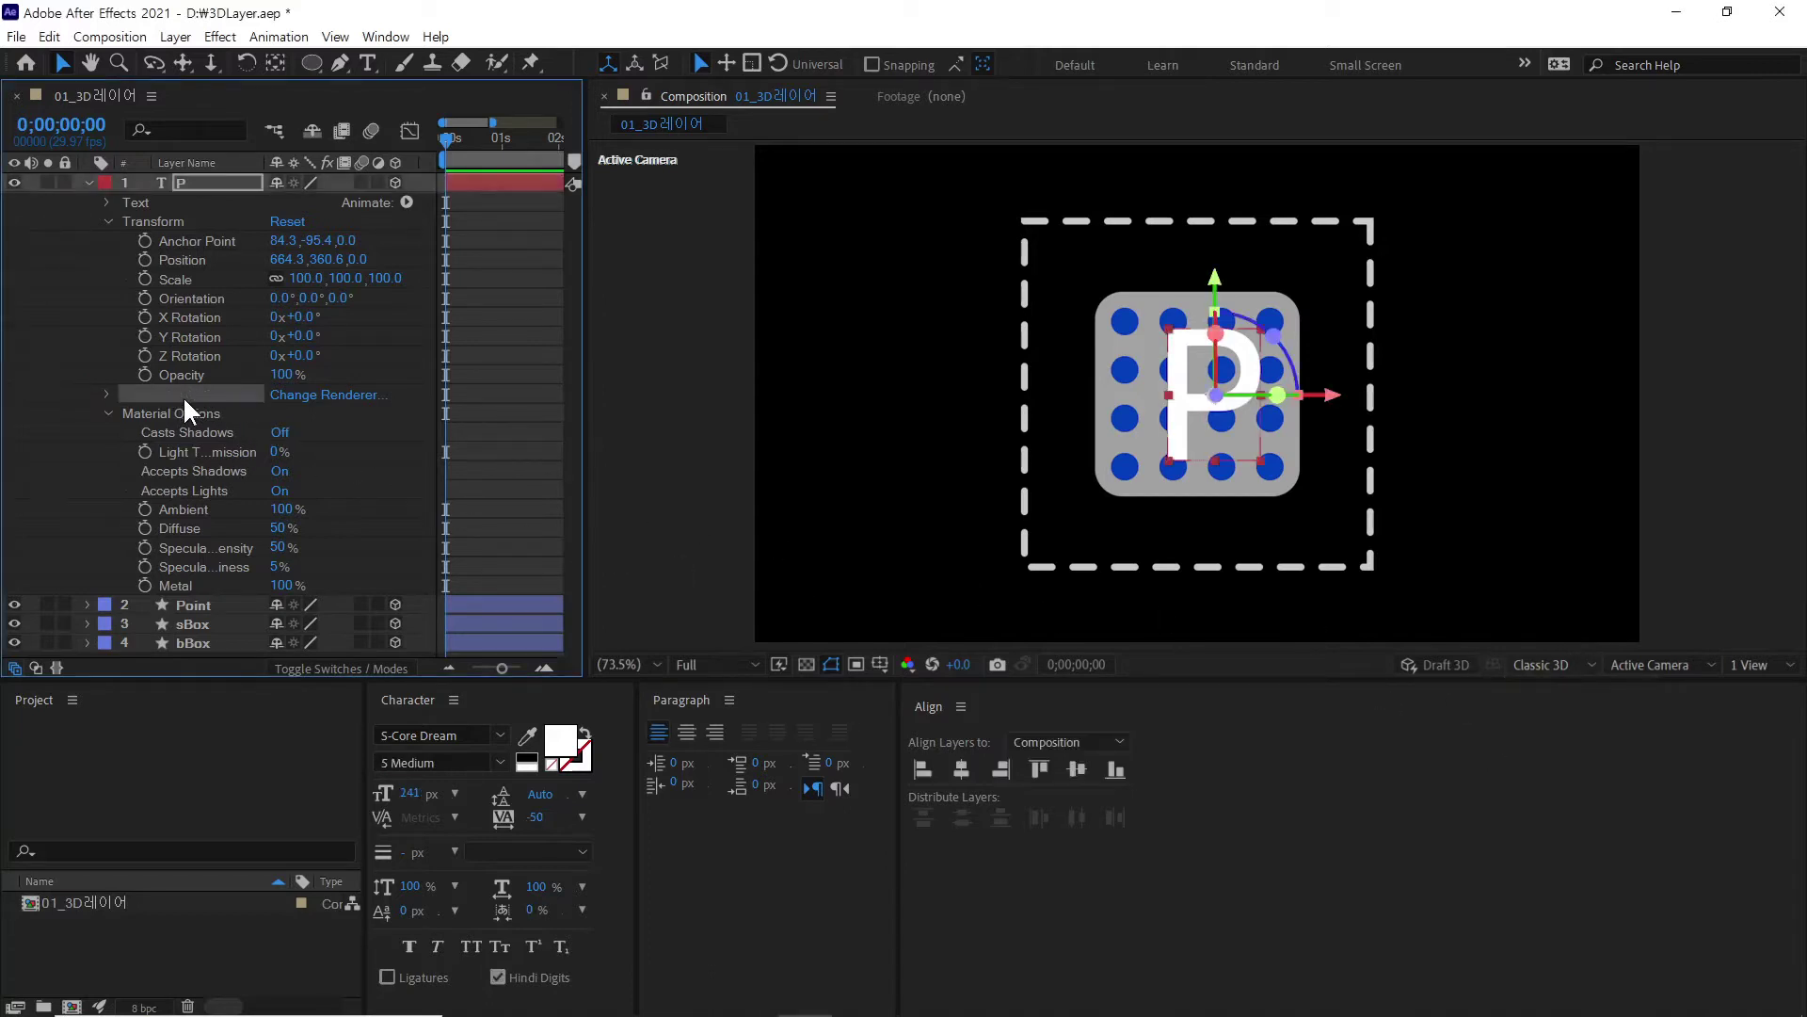
{"action": "left_click", "coordinate": [59, 433]}
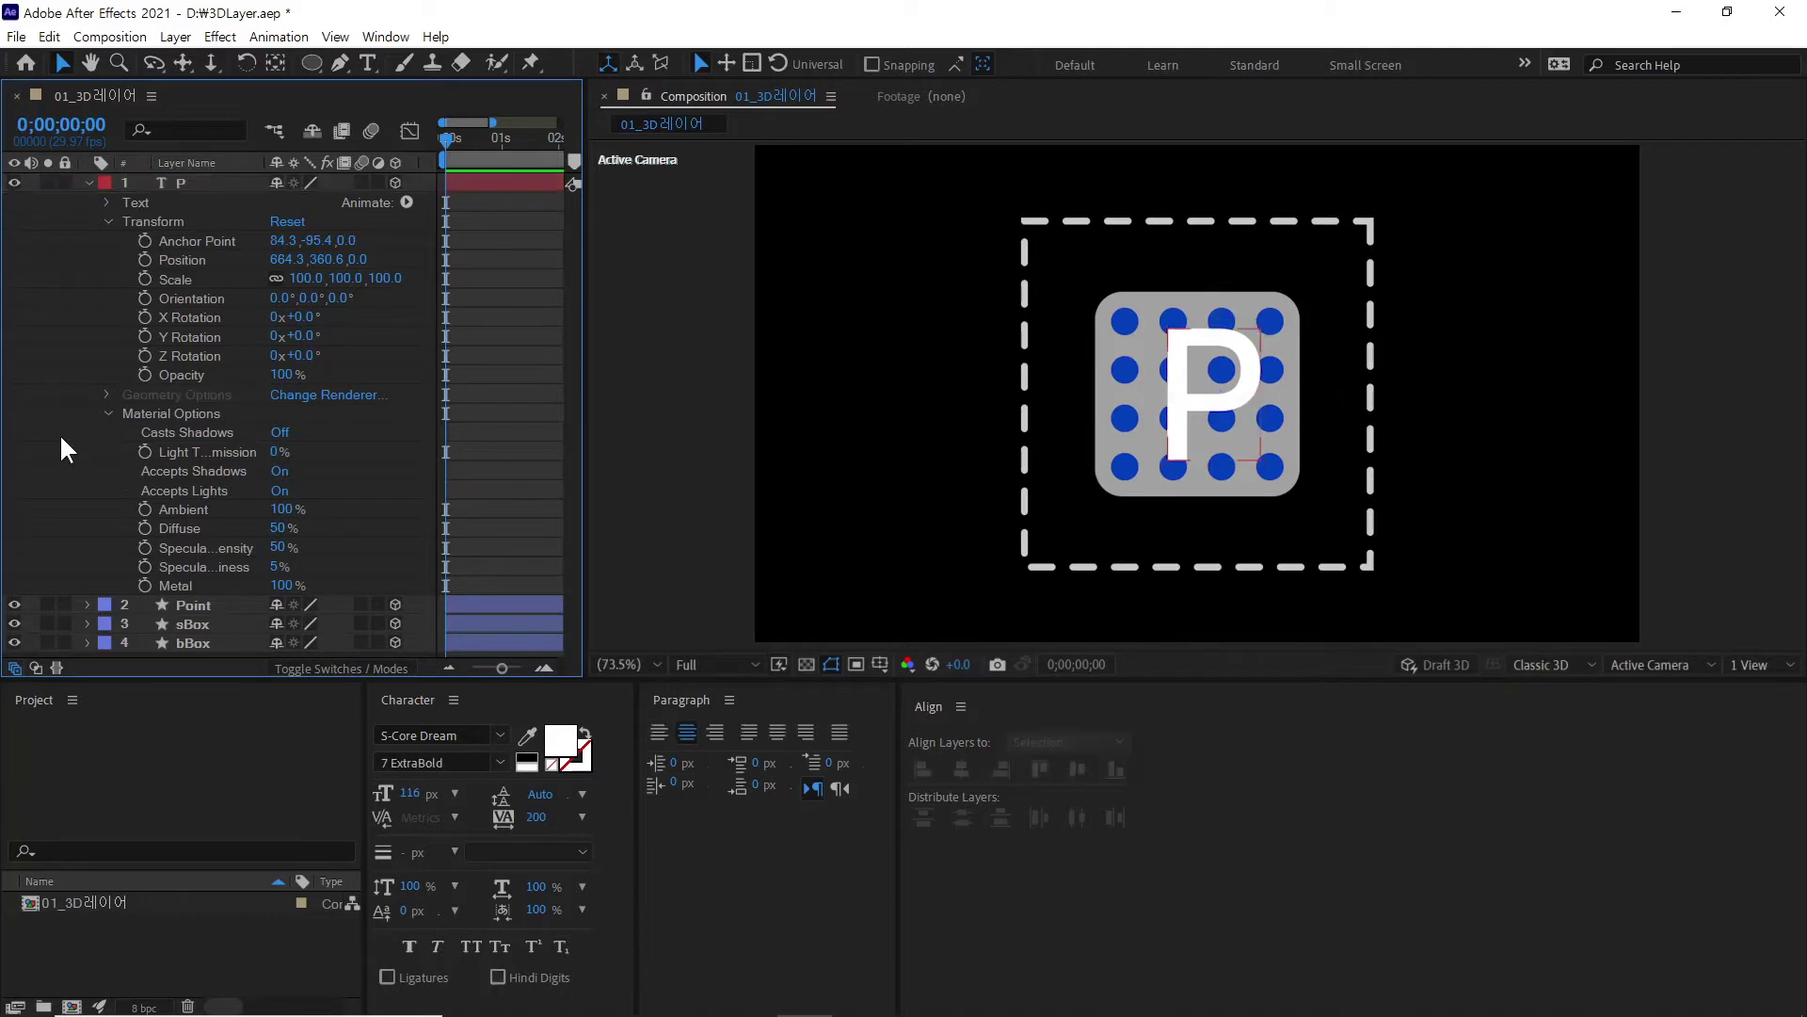
Step: Review the P layer's Material Options and its set of Transform properties, and collapse the layer
{"action": "left_click", "coordinate": [175, 410]}
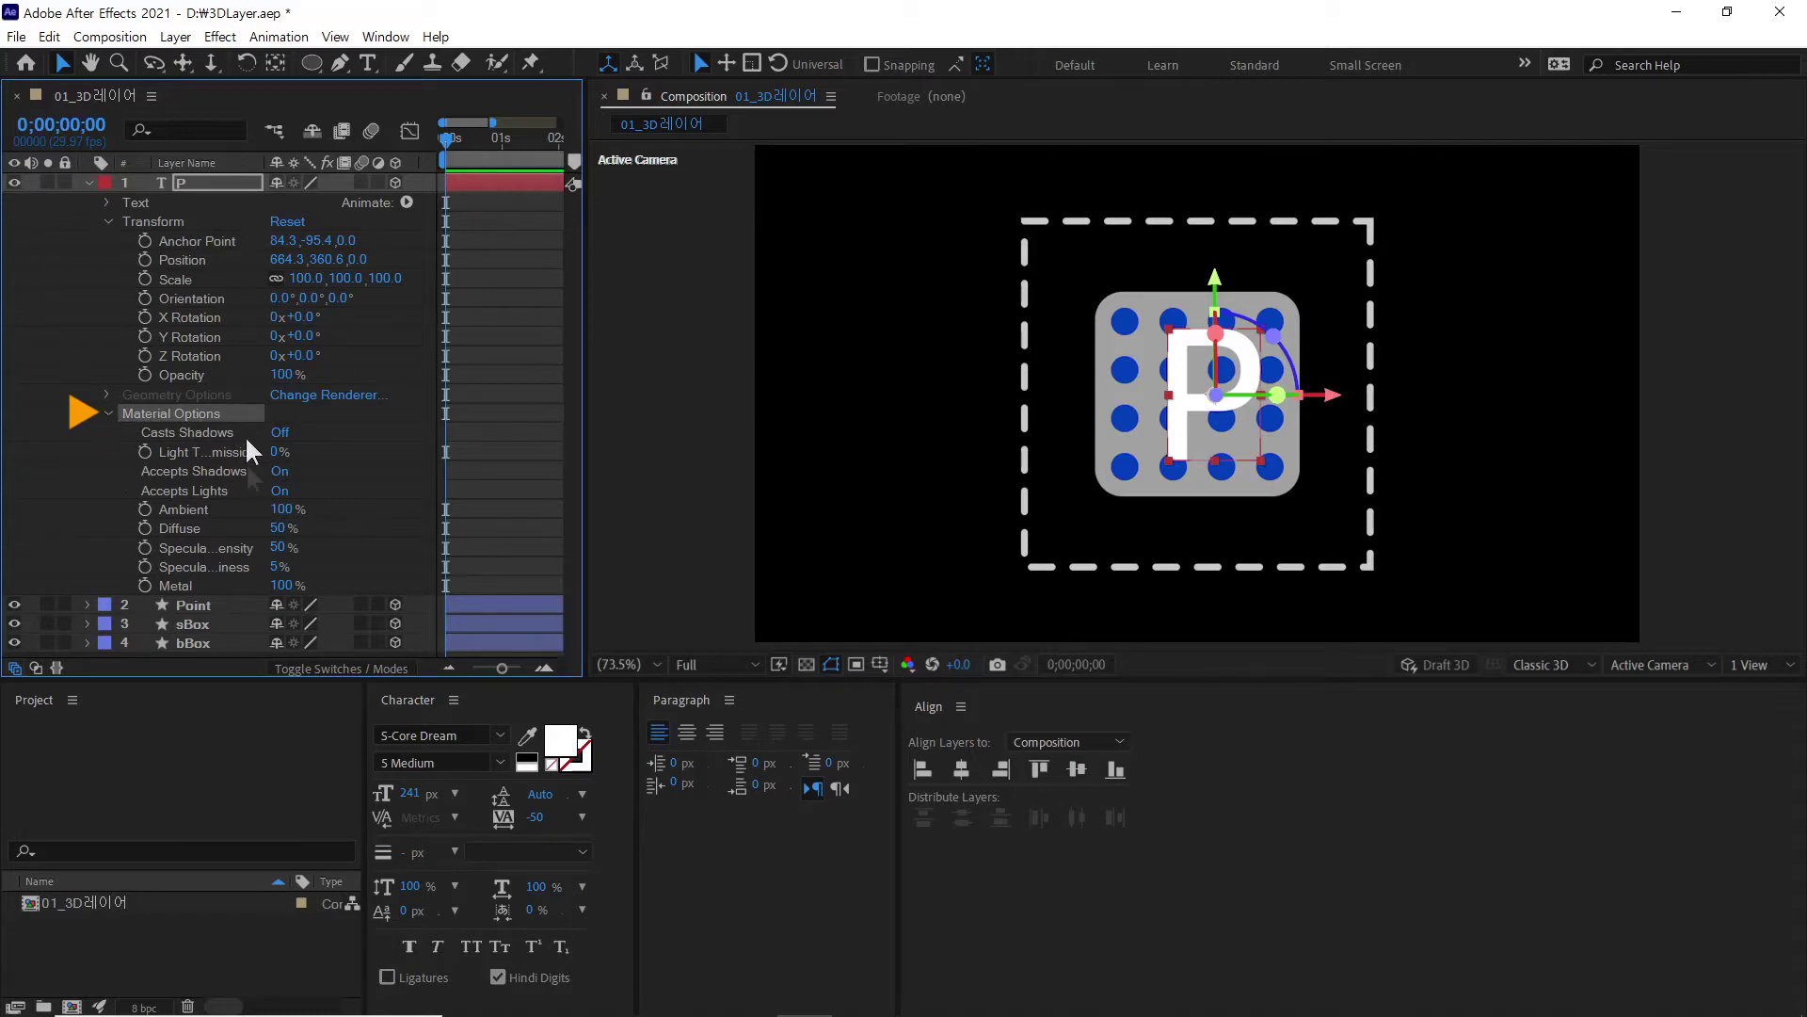
{"action": "left_click", "coordinate": [109, 413]}
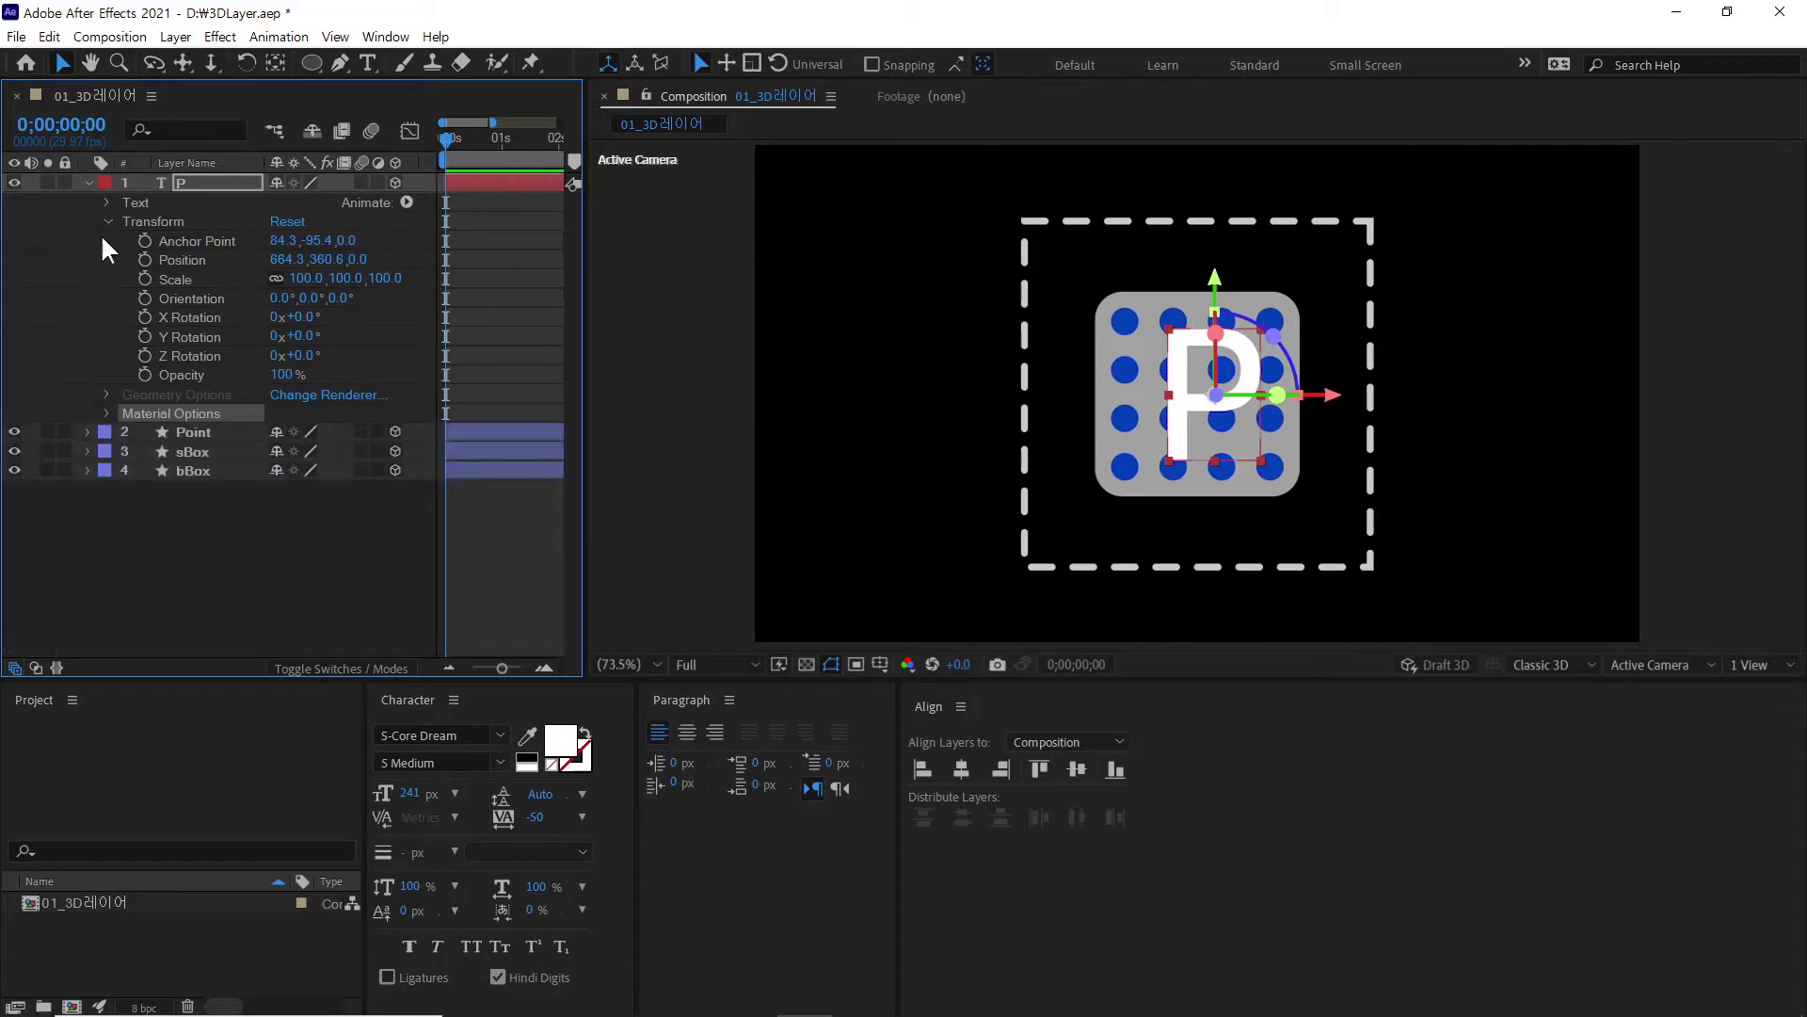
{"action": "left_click_drag", "start_coordinate": [102, 235], "coordinate": [189, 381]}
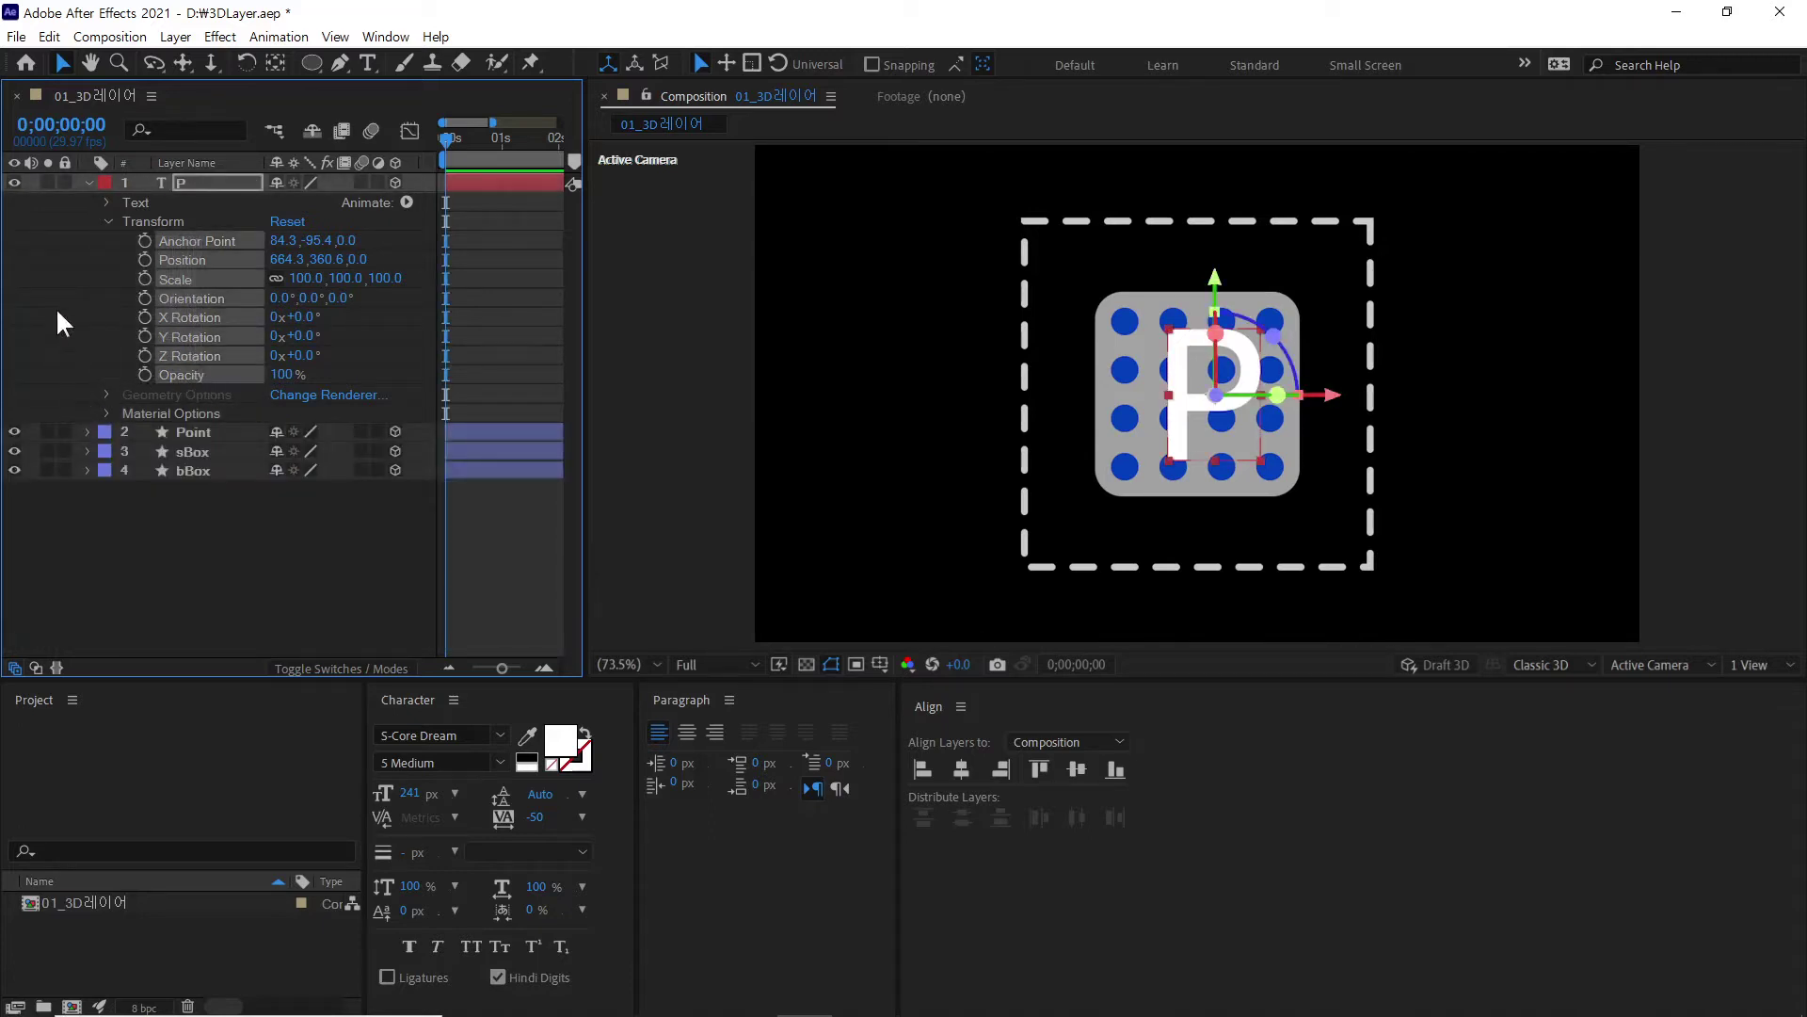
{"action": "left_click", "coordinate": [75, 317]}
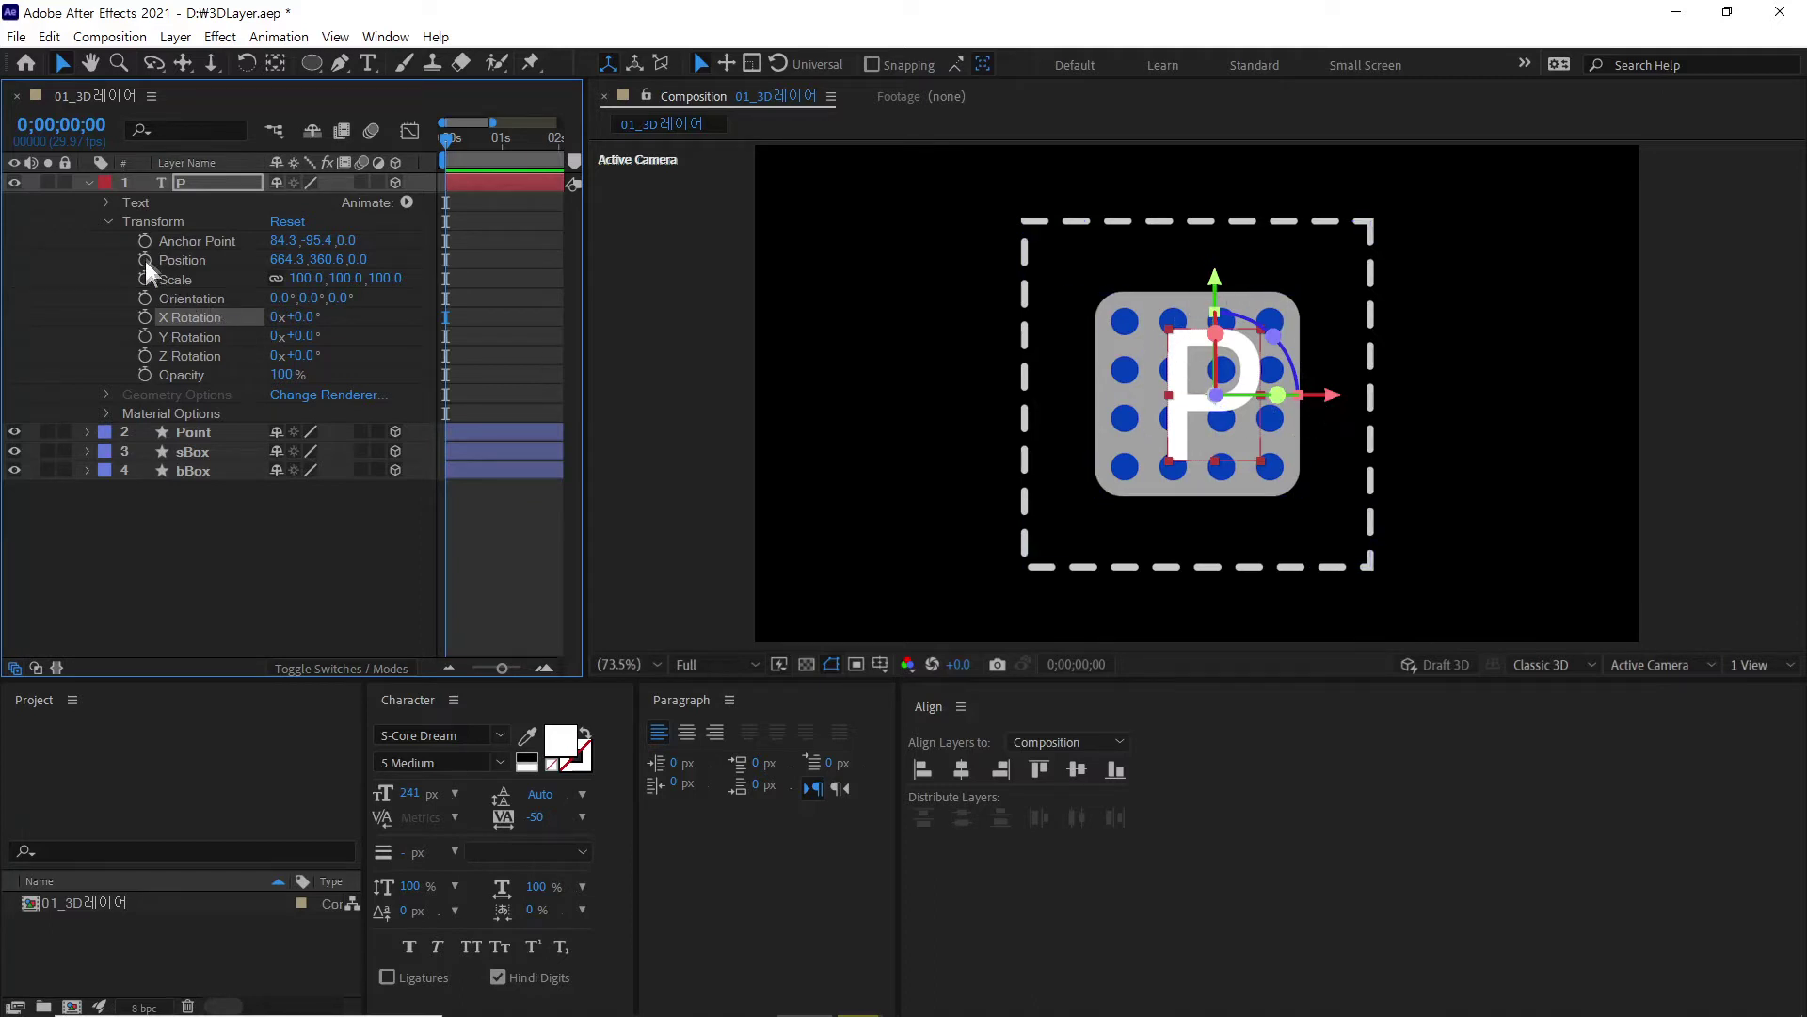
{"action": "left_click", "coordinate": [88, 183]}
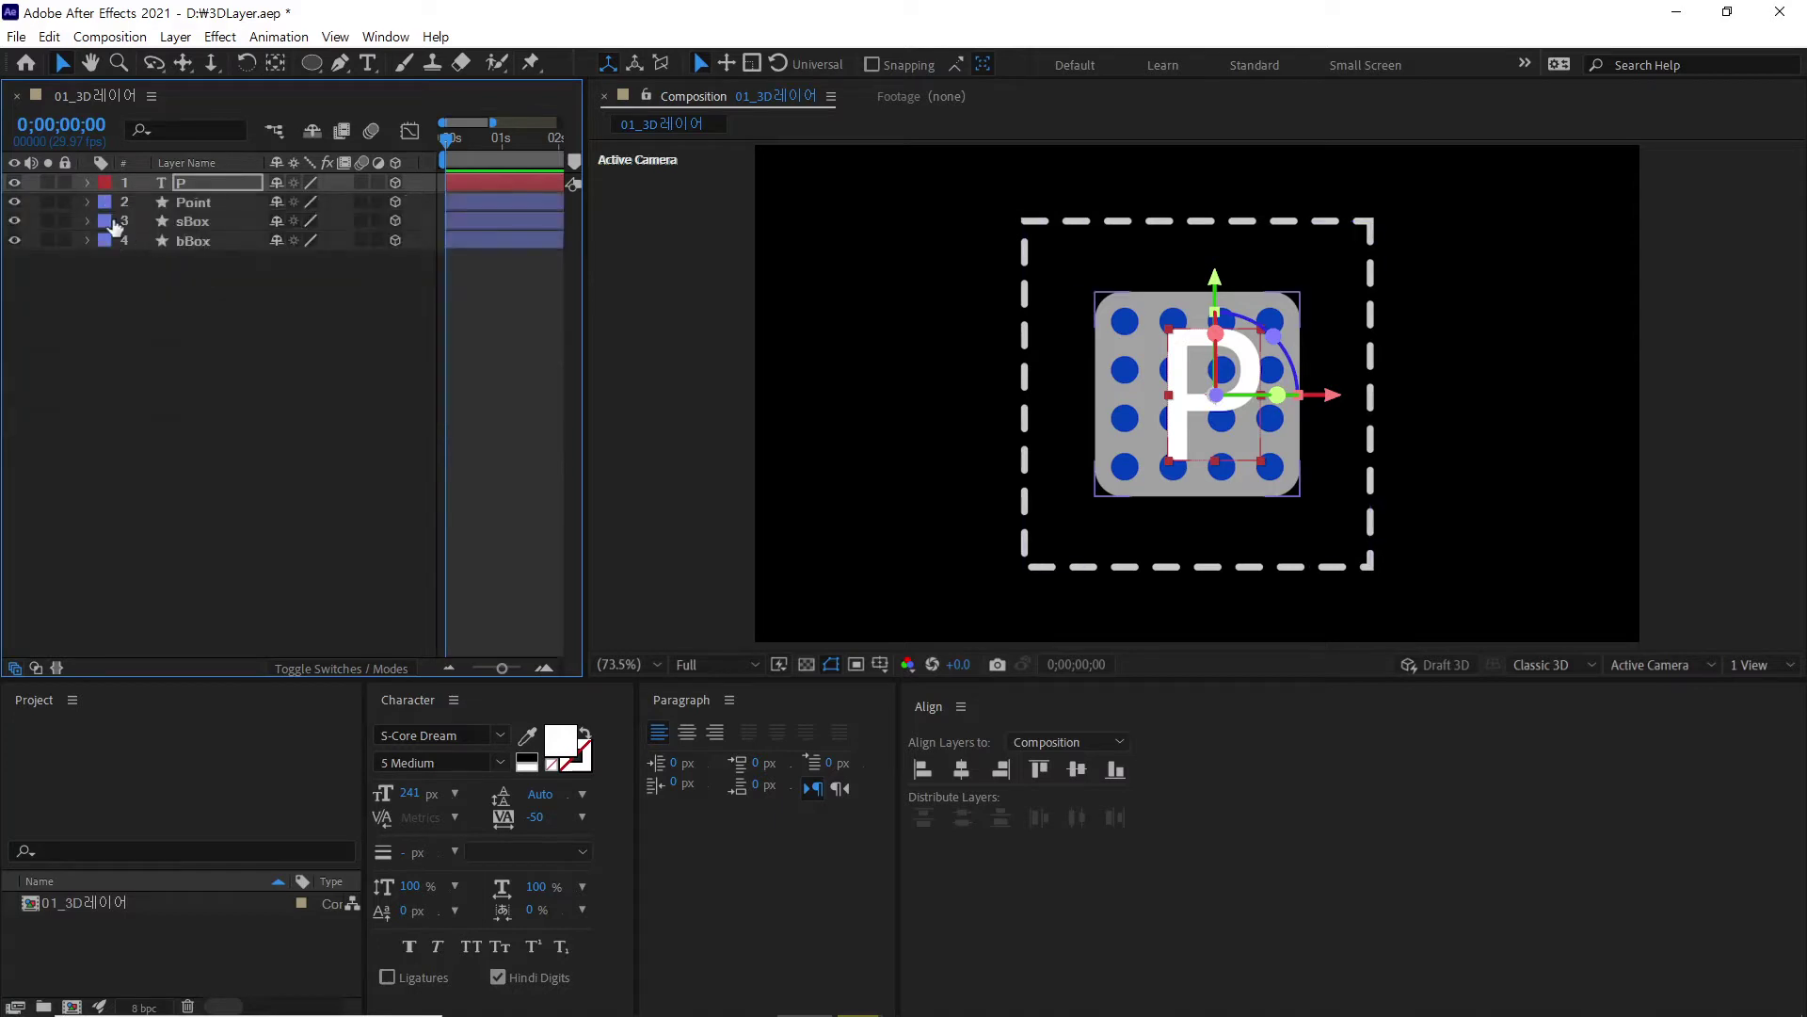
Step: Select the sBox layer and hide the Point, P and bBox layers
{"action": "left_click", "coordinate": [188, 223]}
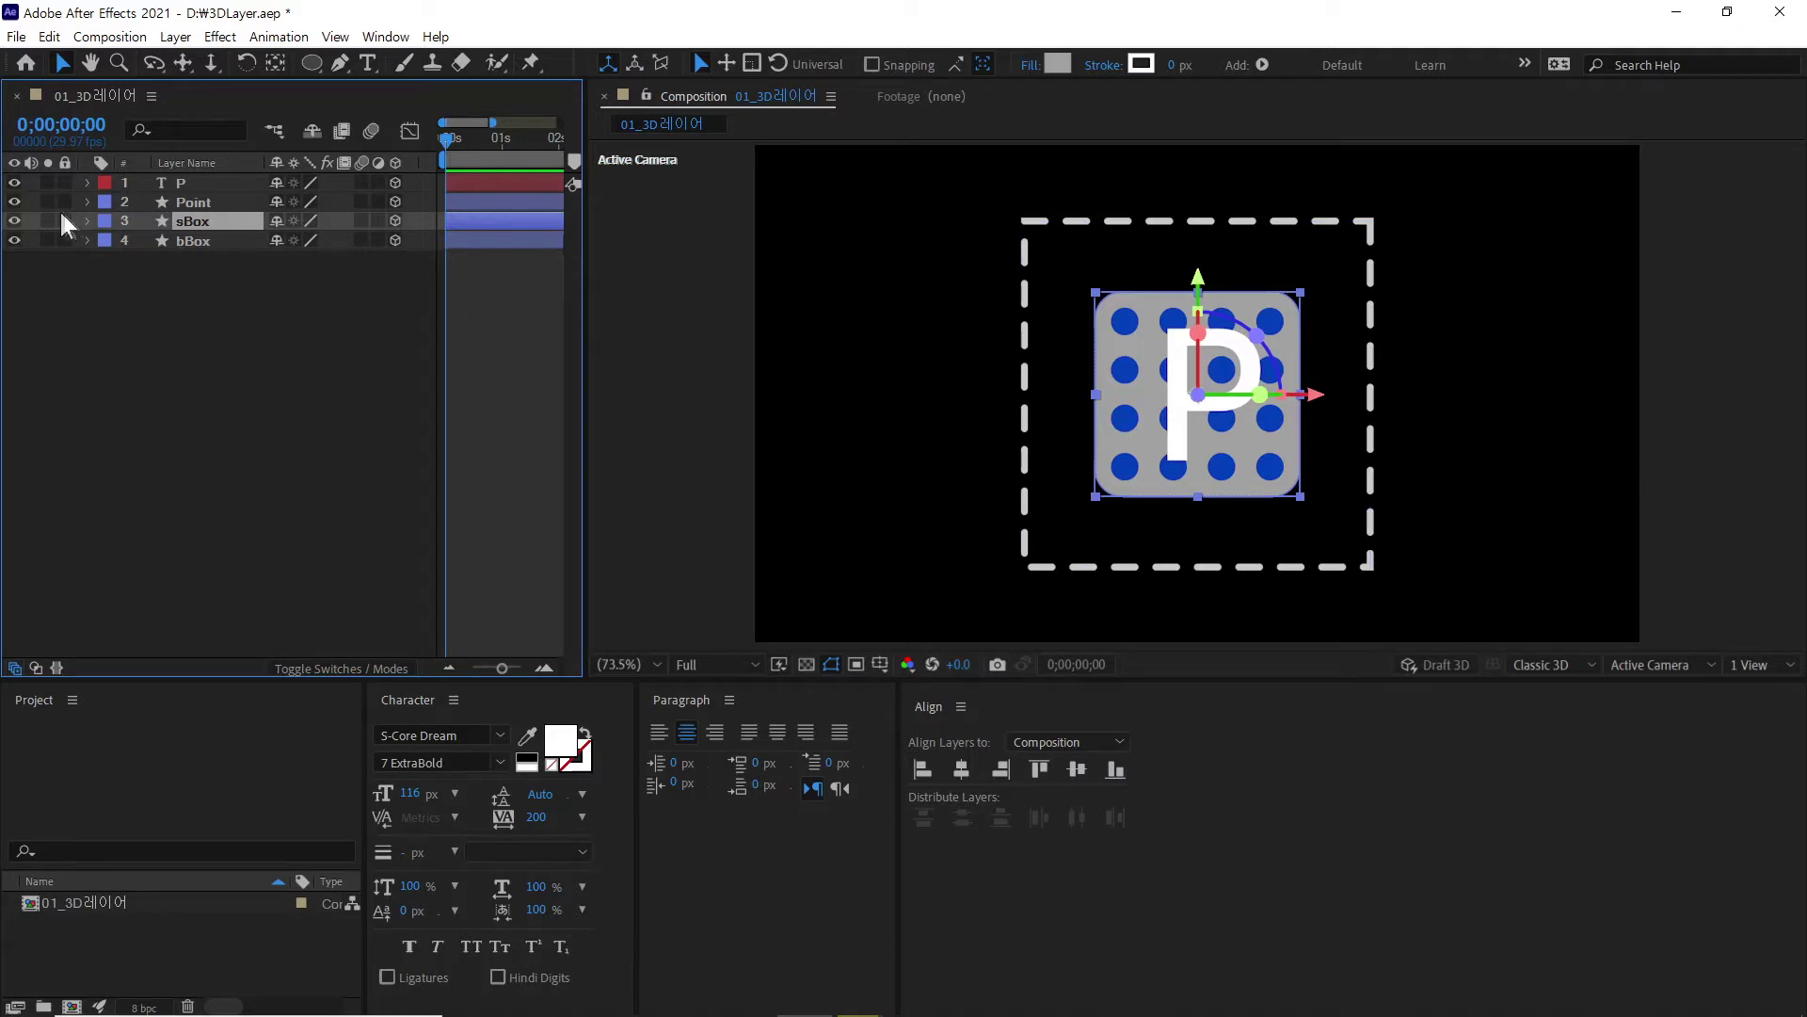
{"action": "left_click", "coordinate": [16, 198]}
{"action": "left_click", "coordinate": [14, 183]}
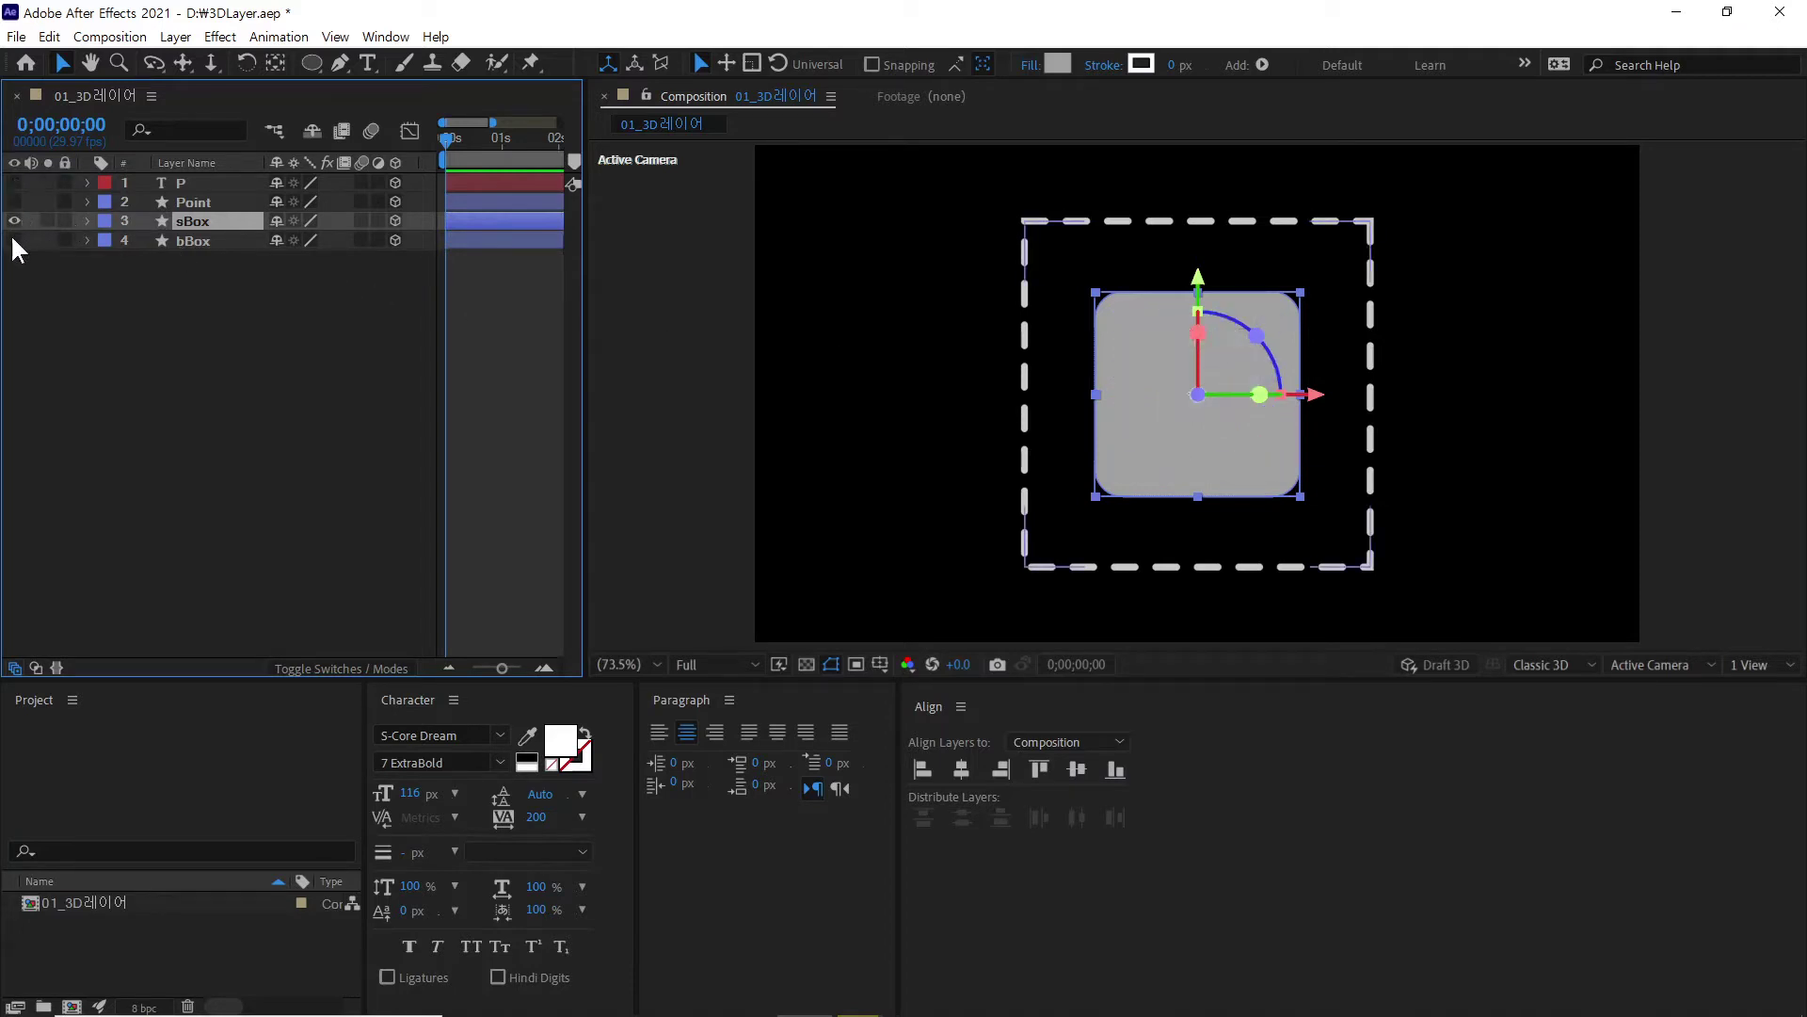
{"action": "left_click", "coordinate": [13, 240]}
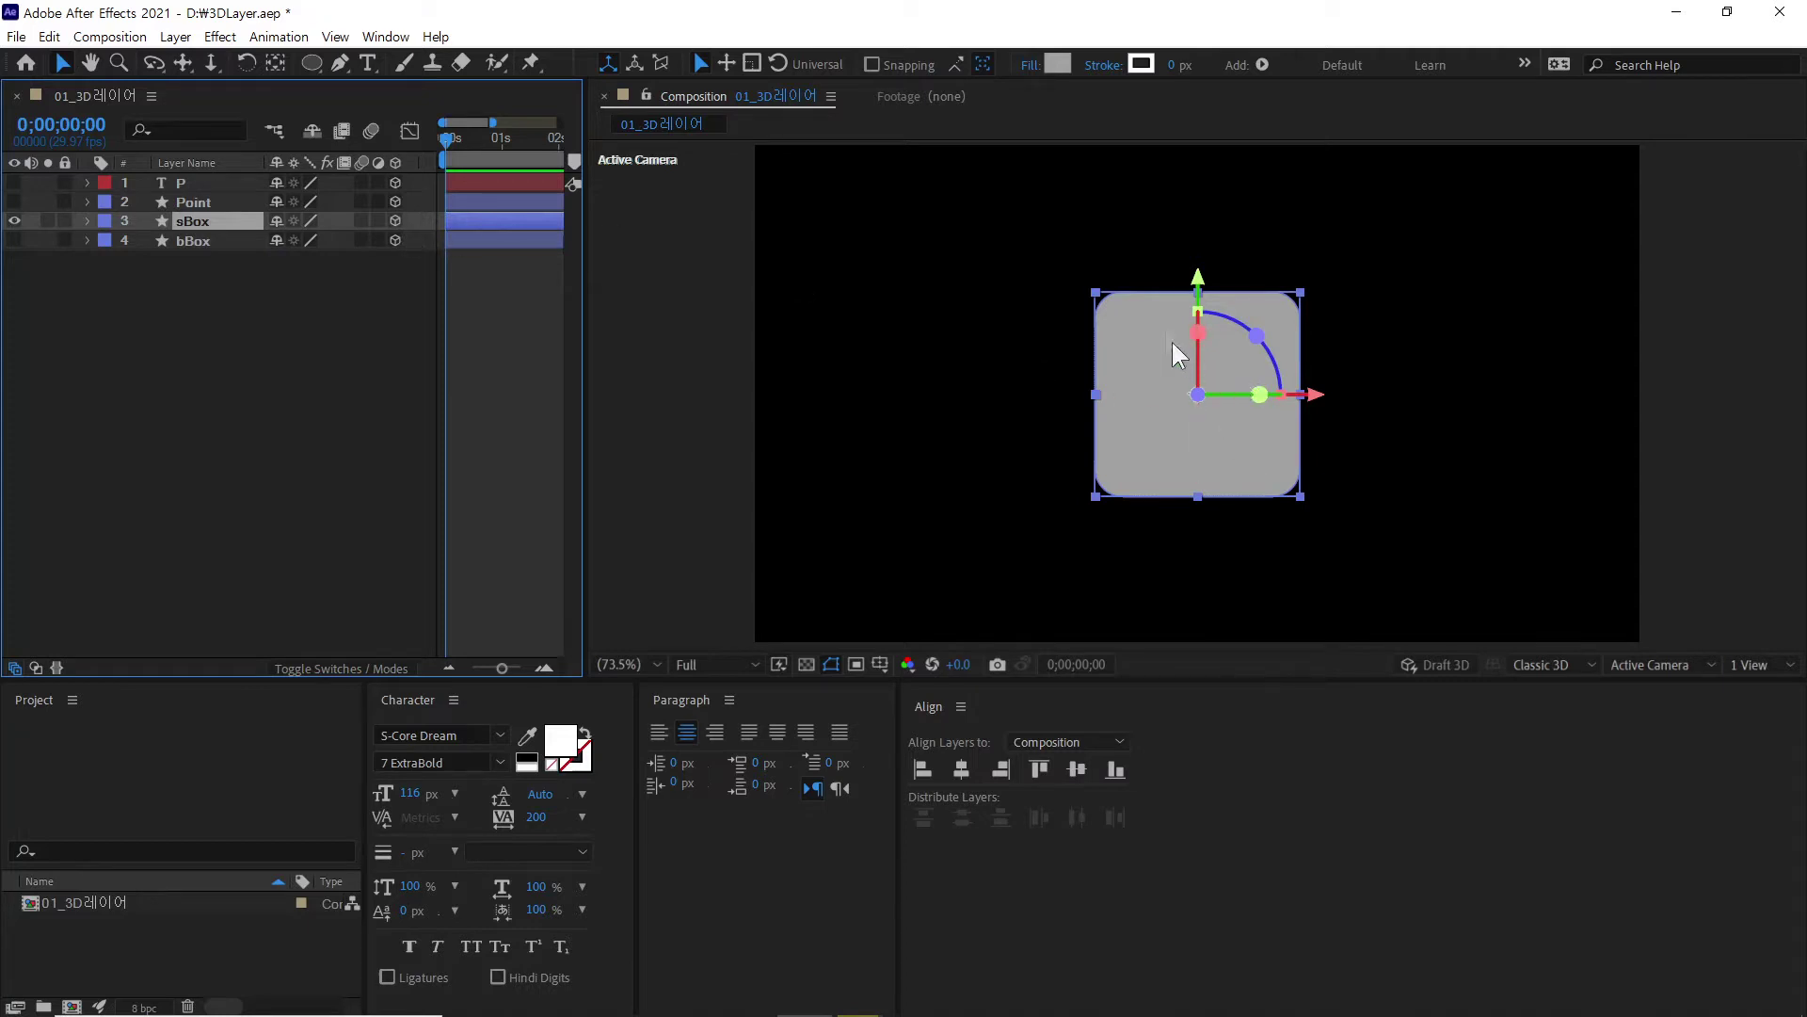
Step: Examine the 3D axis gizmo of the sBox layer up close and return to a 50% magnification
{"action": "key", "text": "period"}
{"action": "key", "text": "period"}
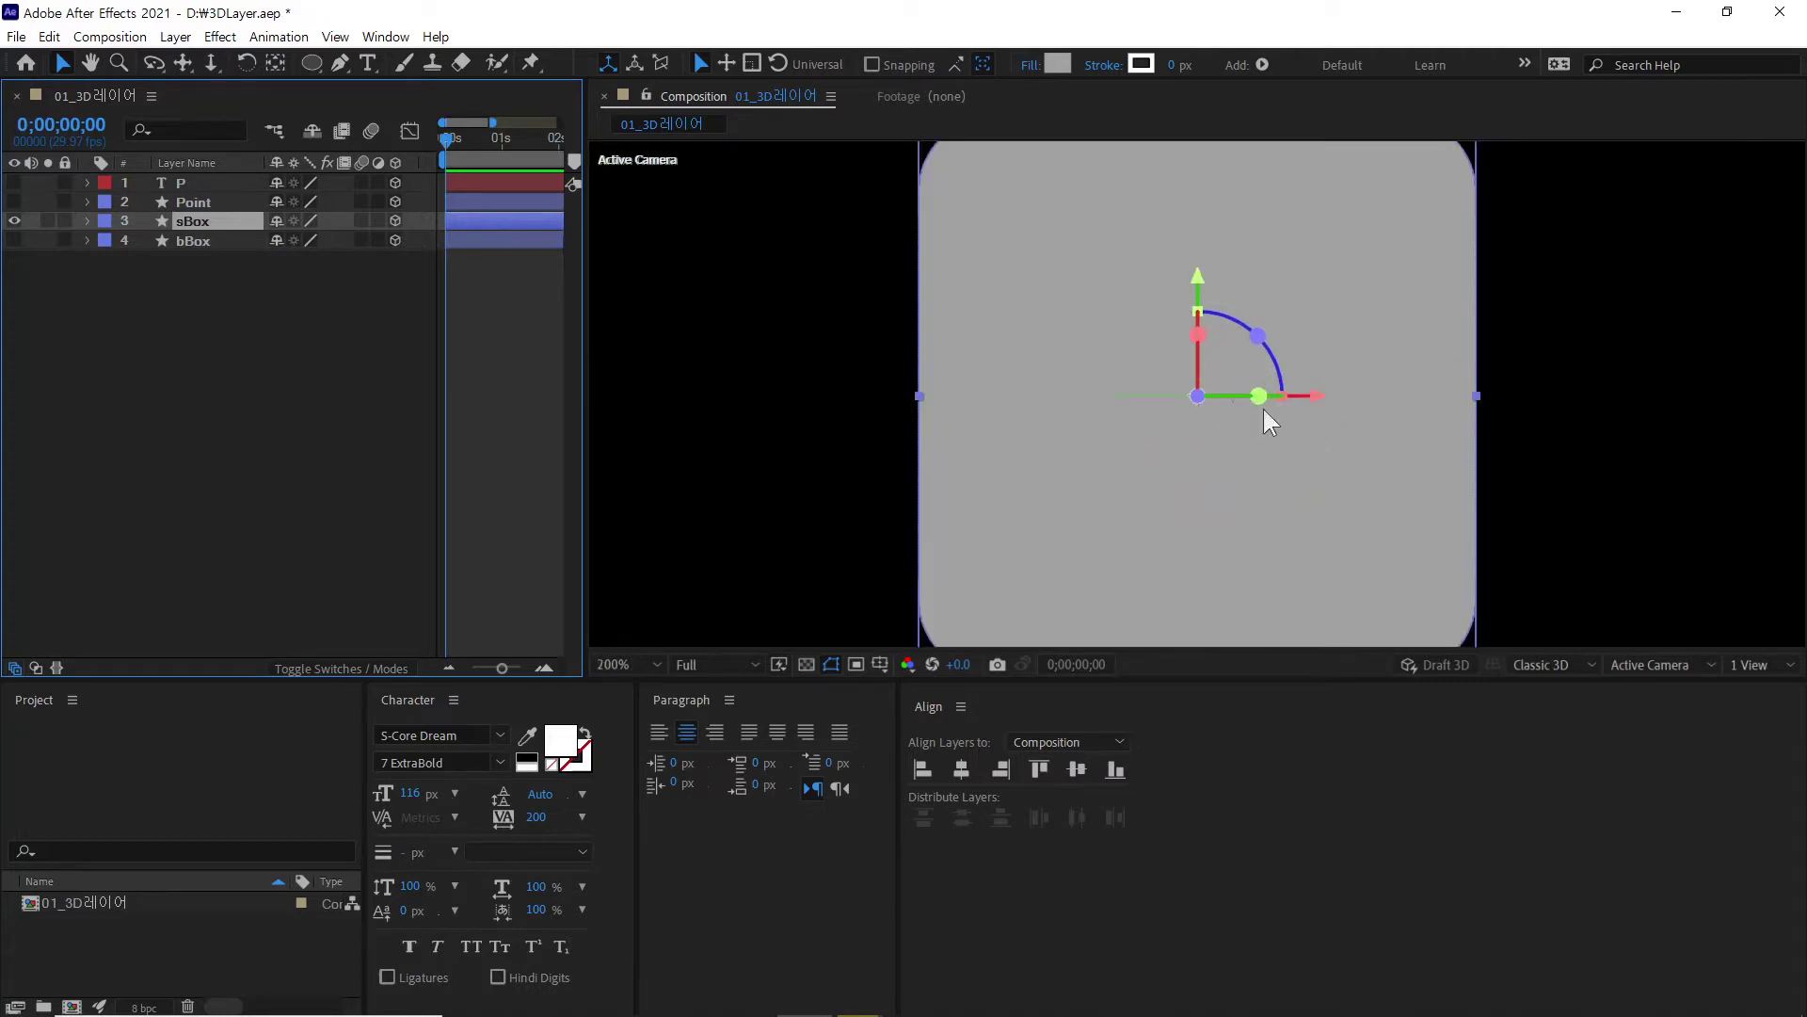
{"action": "key", "text": "comma"}
{"action": "key", "text": "comma"}
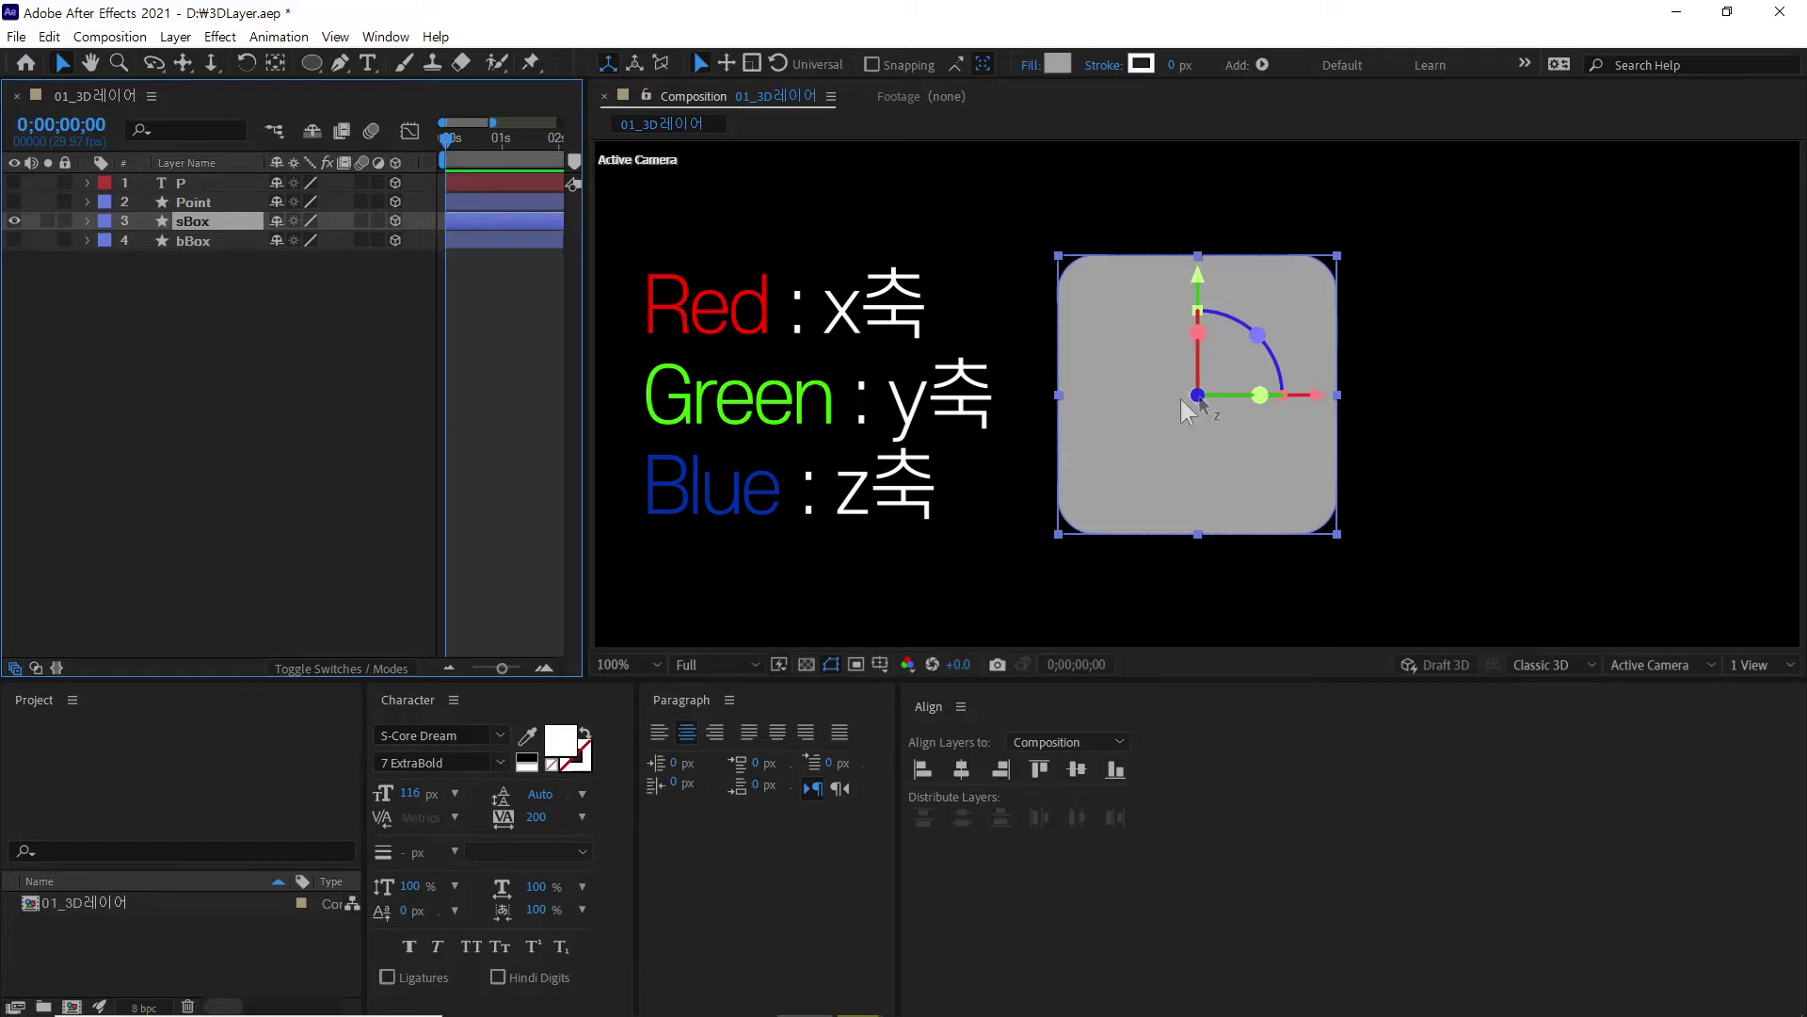
{"action": "key", "text": "comma"}
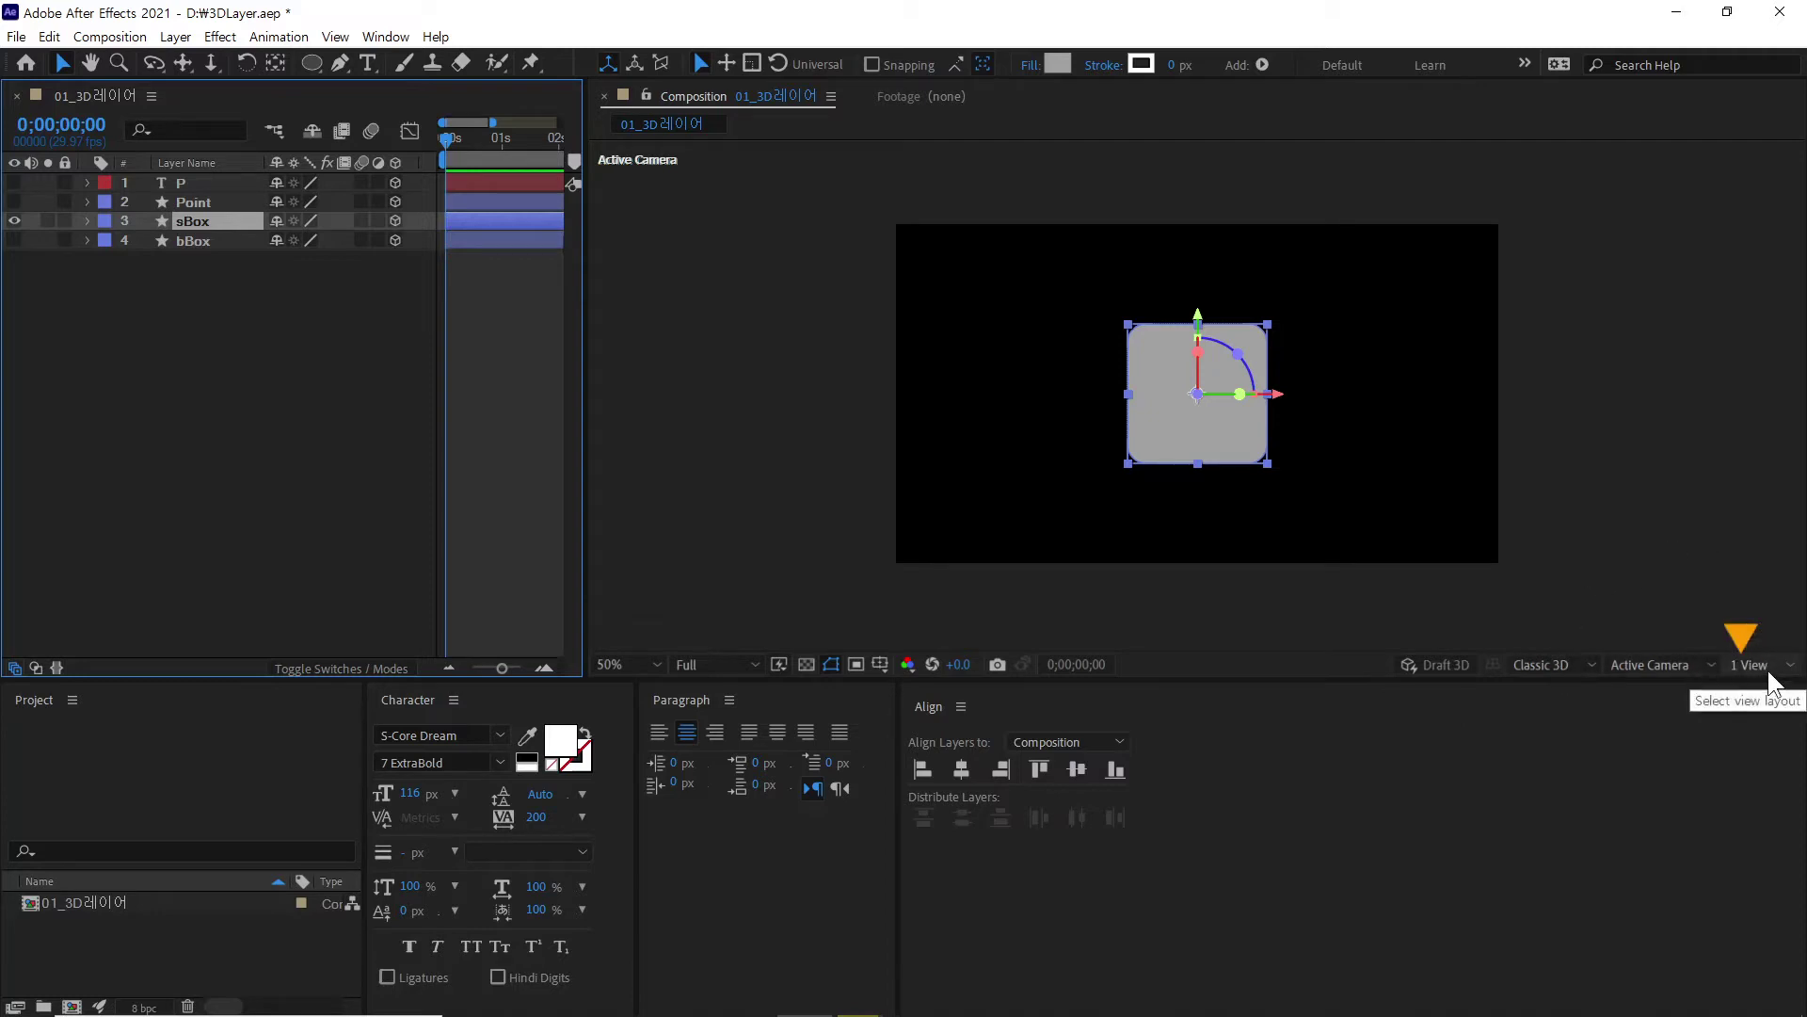
Step: Switch the composition's view layout to 2 Views and on to 4 Views, with the Right view active
{"action": "left_click", "coordinate": [1744, 659]}
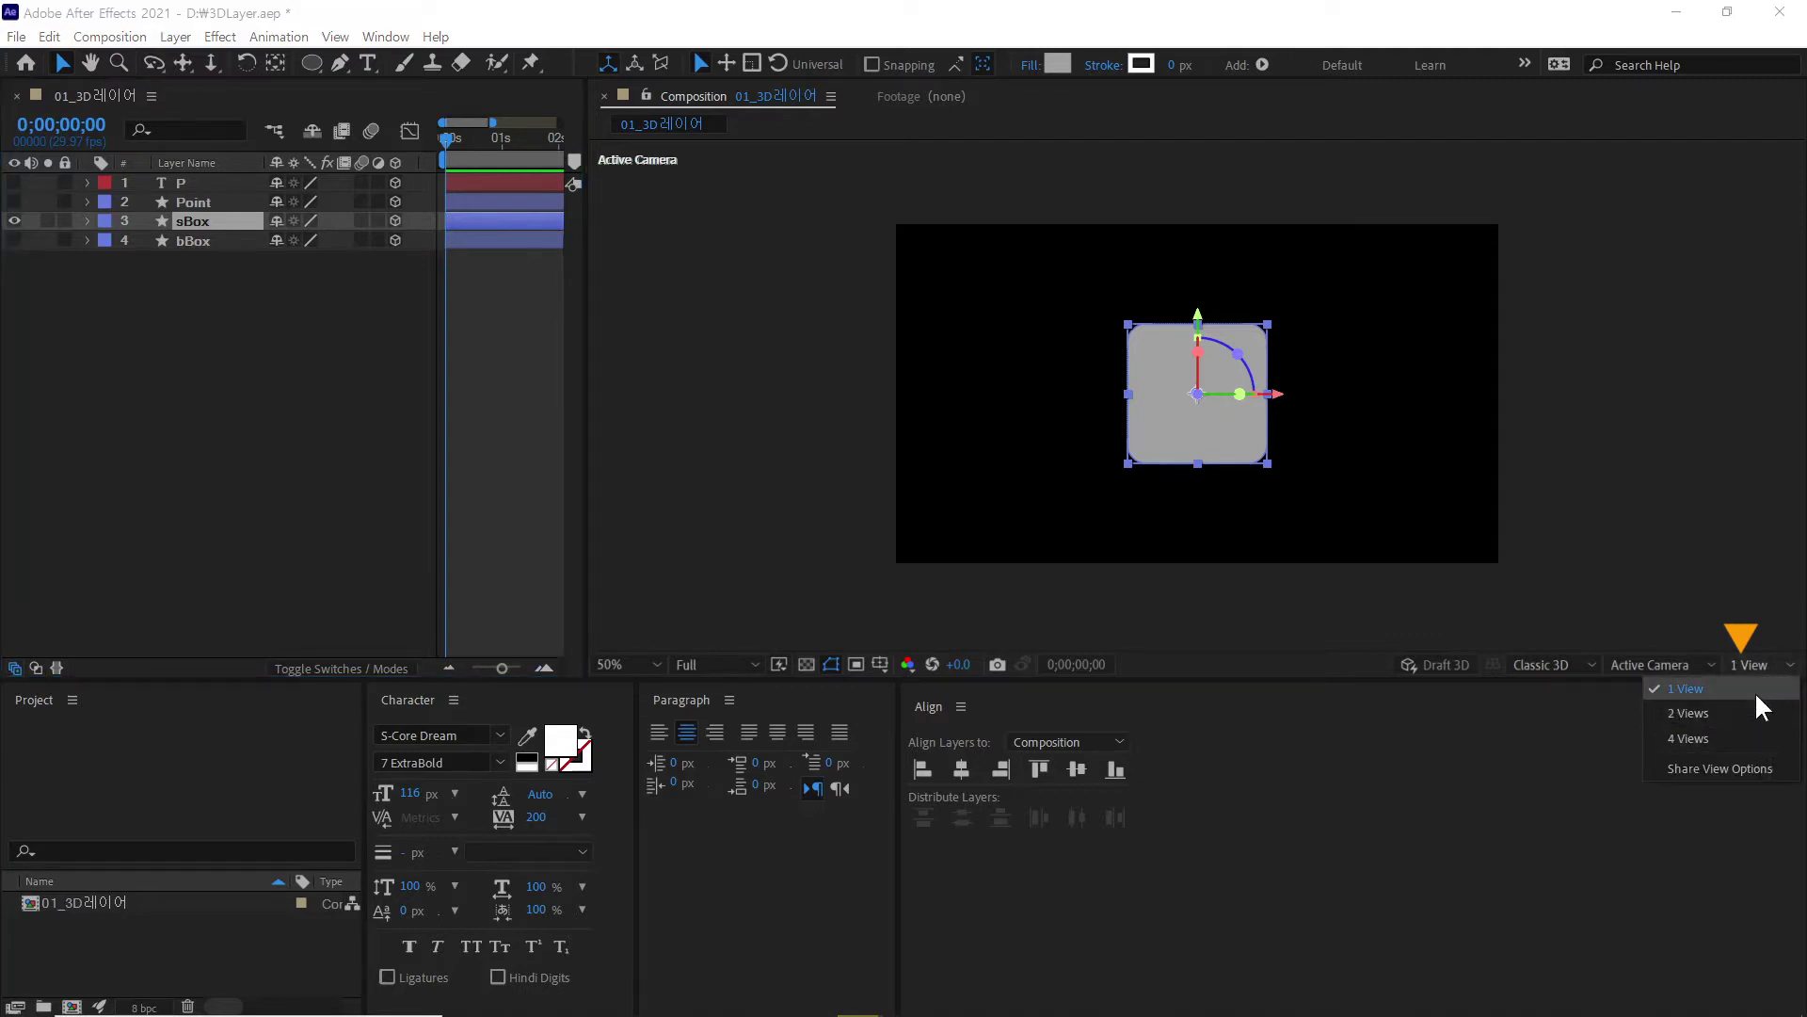
{"action": "left_click", "coordinate": [1757, 719]}
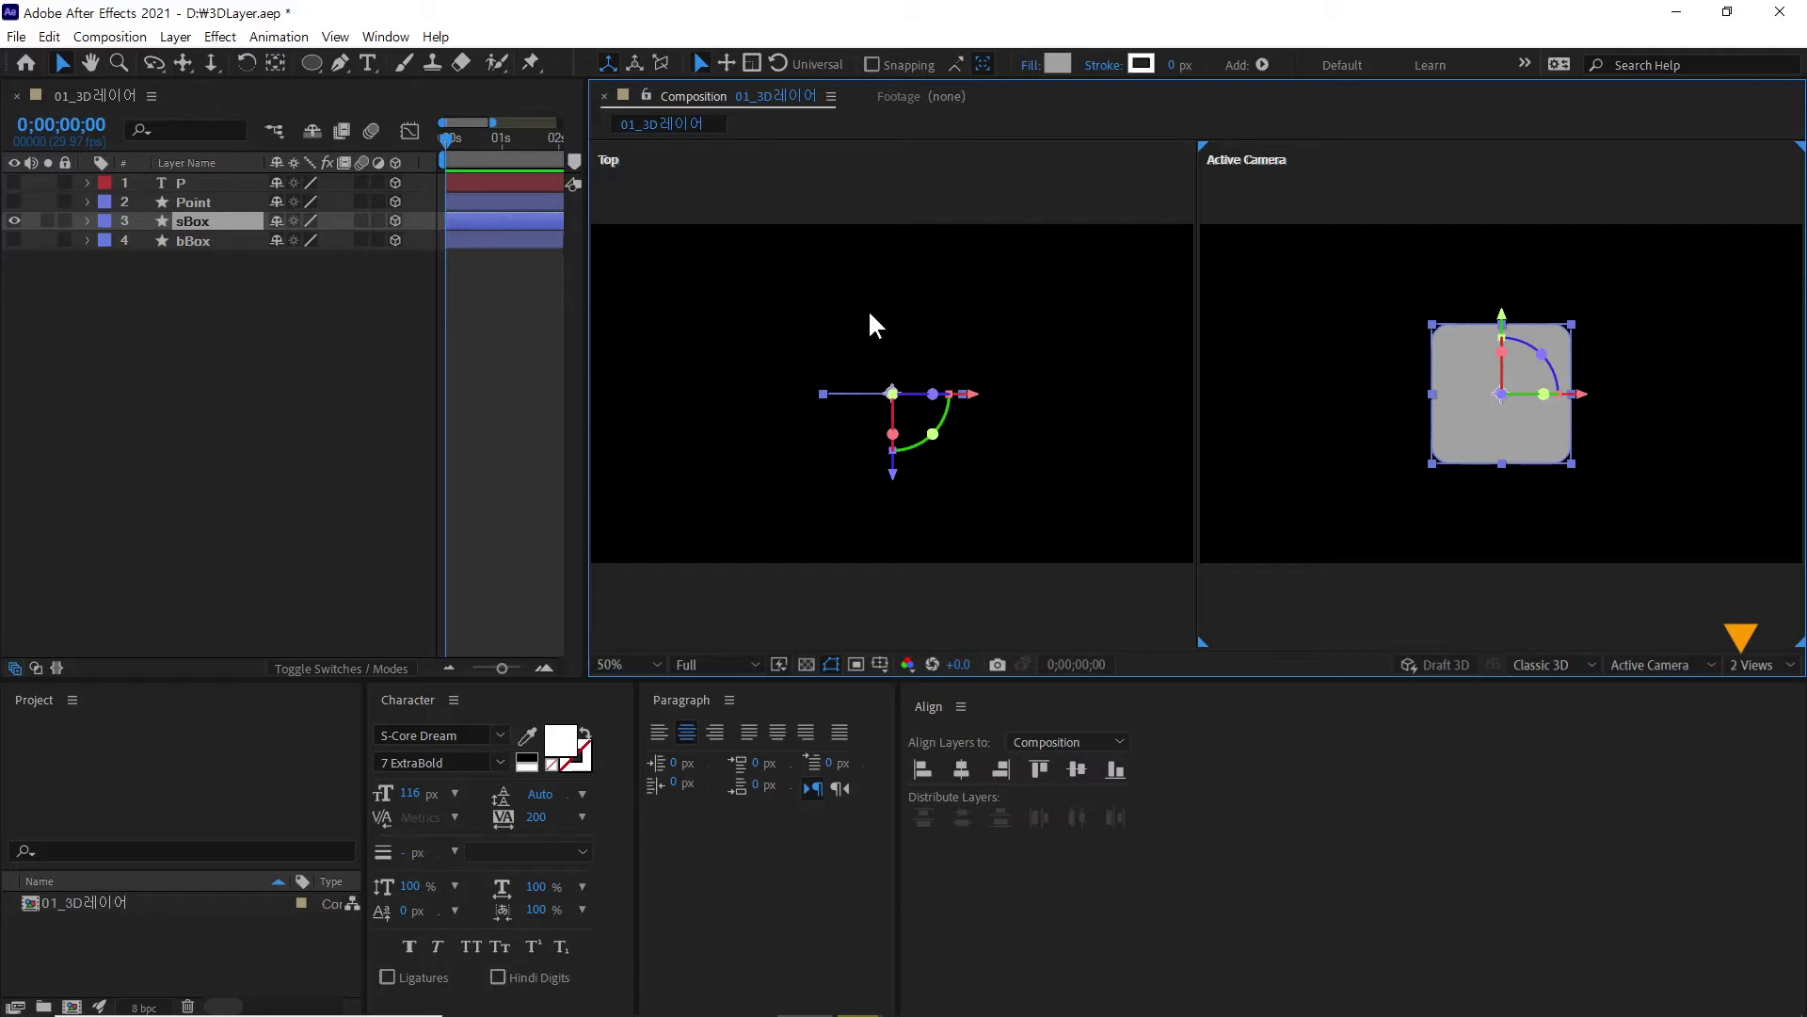
{"action": "left_click", "coordinate": [1766, 662]}
{"action": "left_click", "coordinate": [1715, 736]}
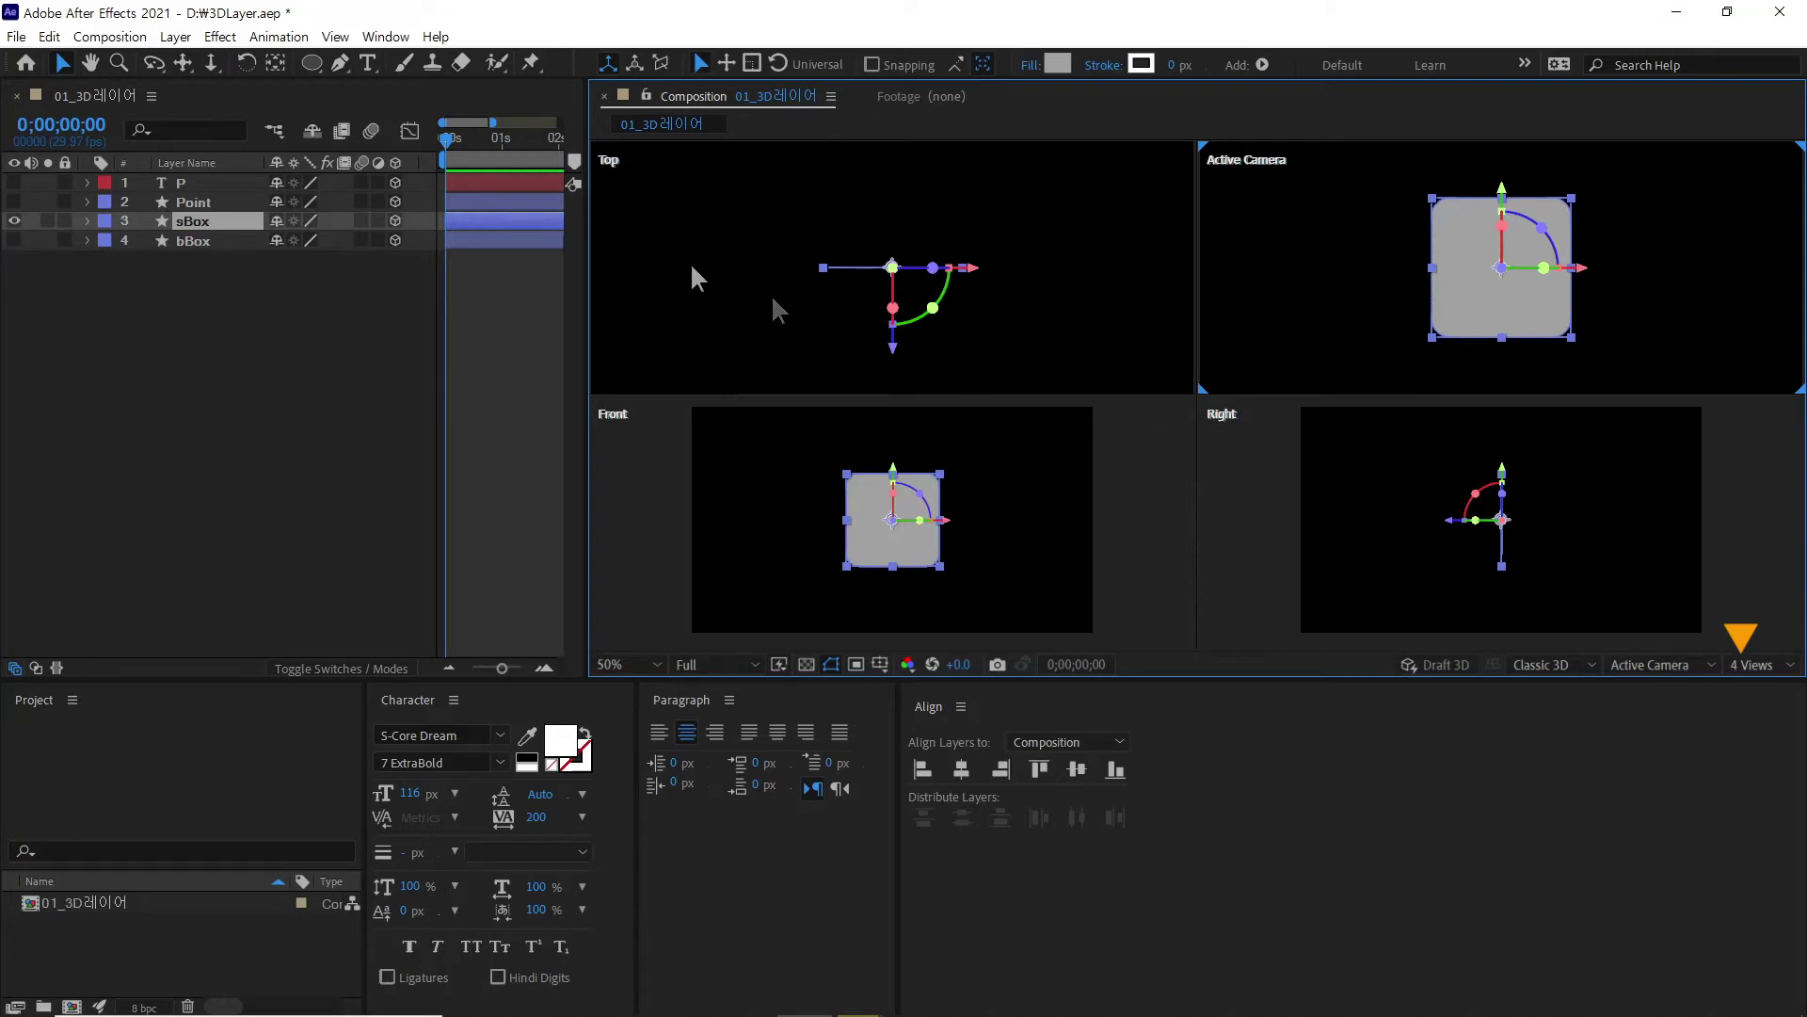
{"action": "left_click", "coordinate": [1212, 418]}
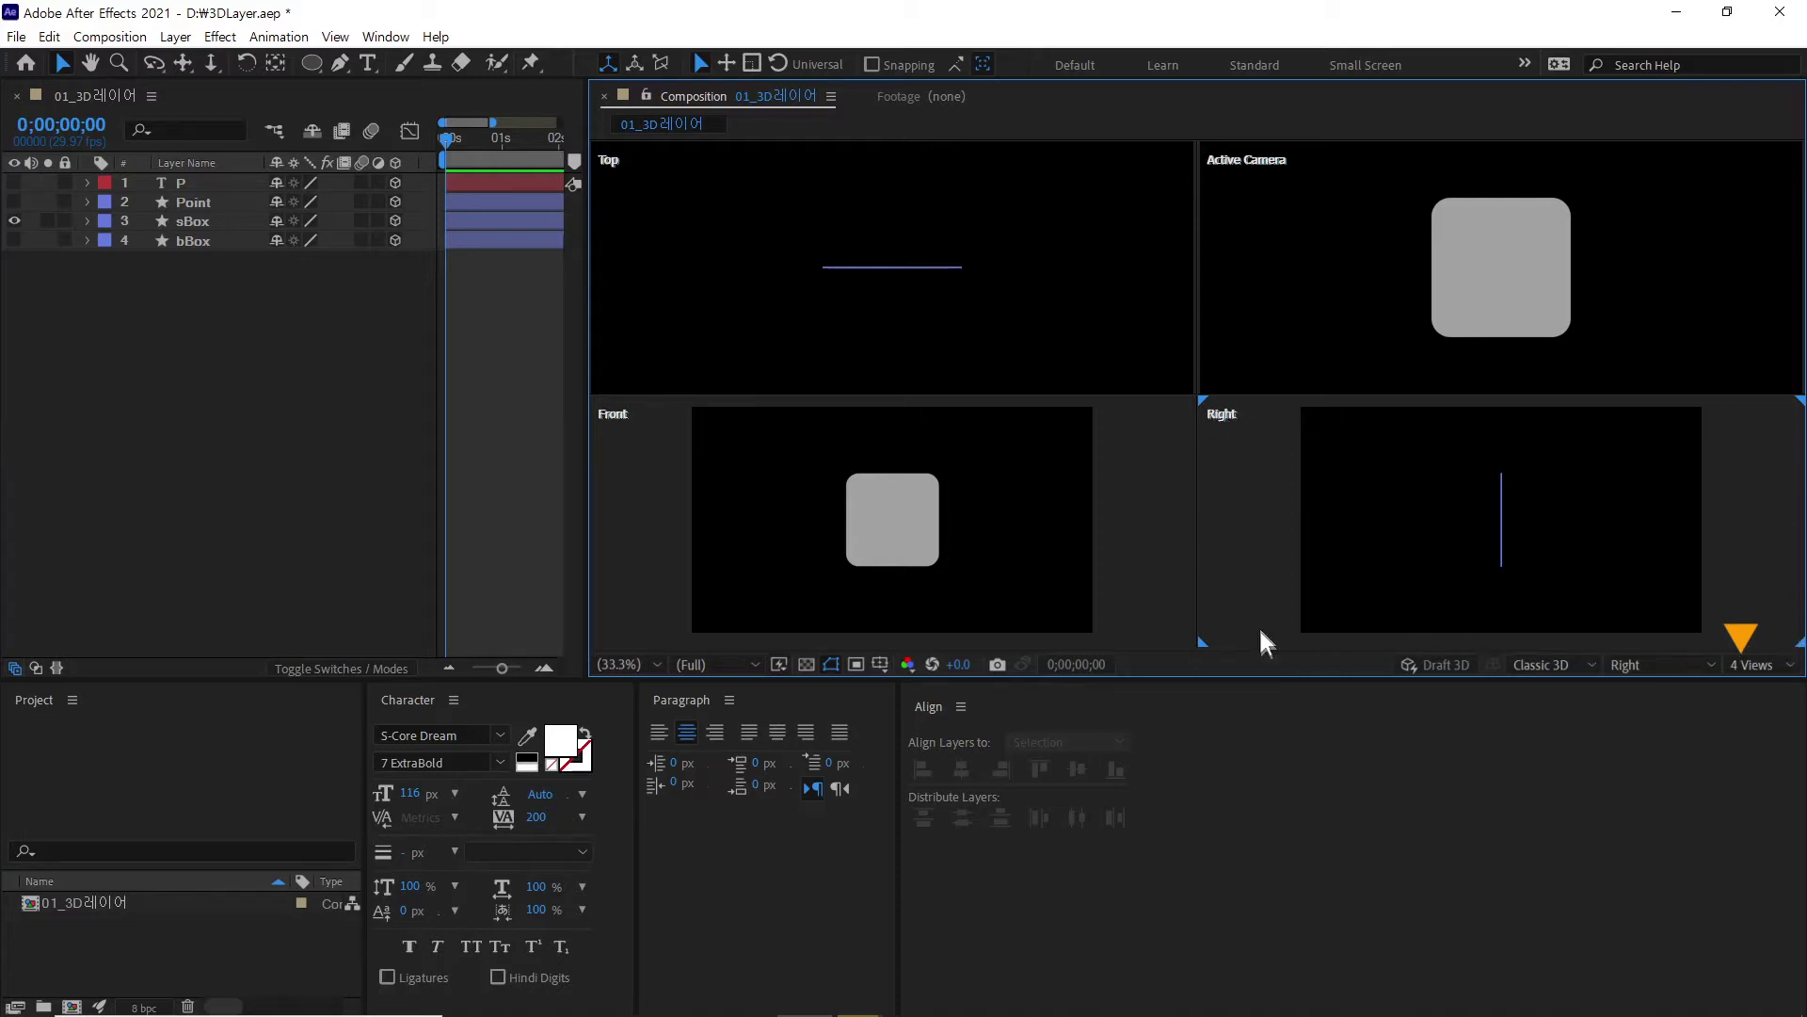
Step: Change the active Right view of the 4 Views layout to Left and on to Back
{"action": "left_click", "coordinate": [1657, 657]}
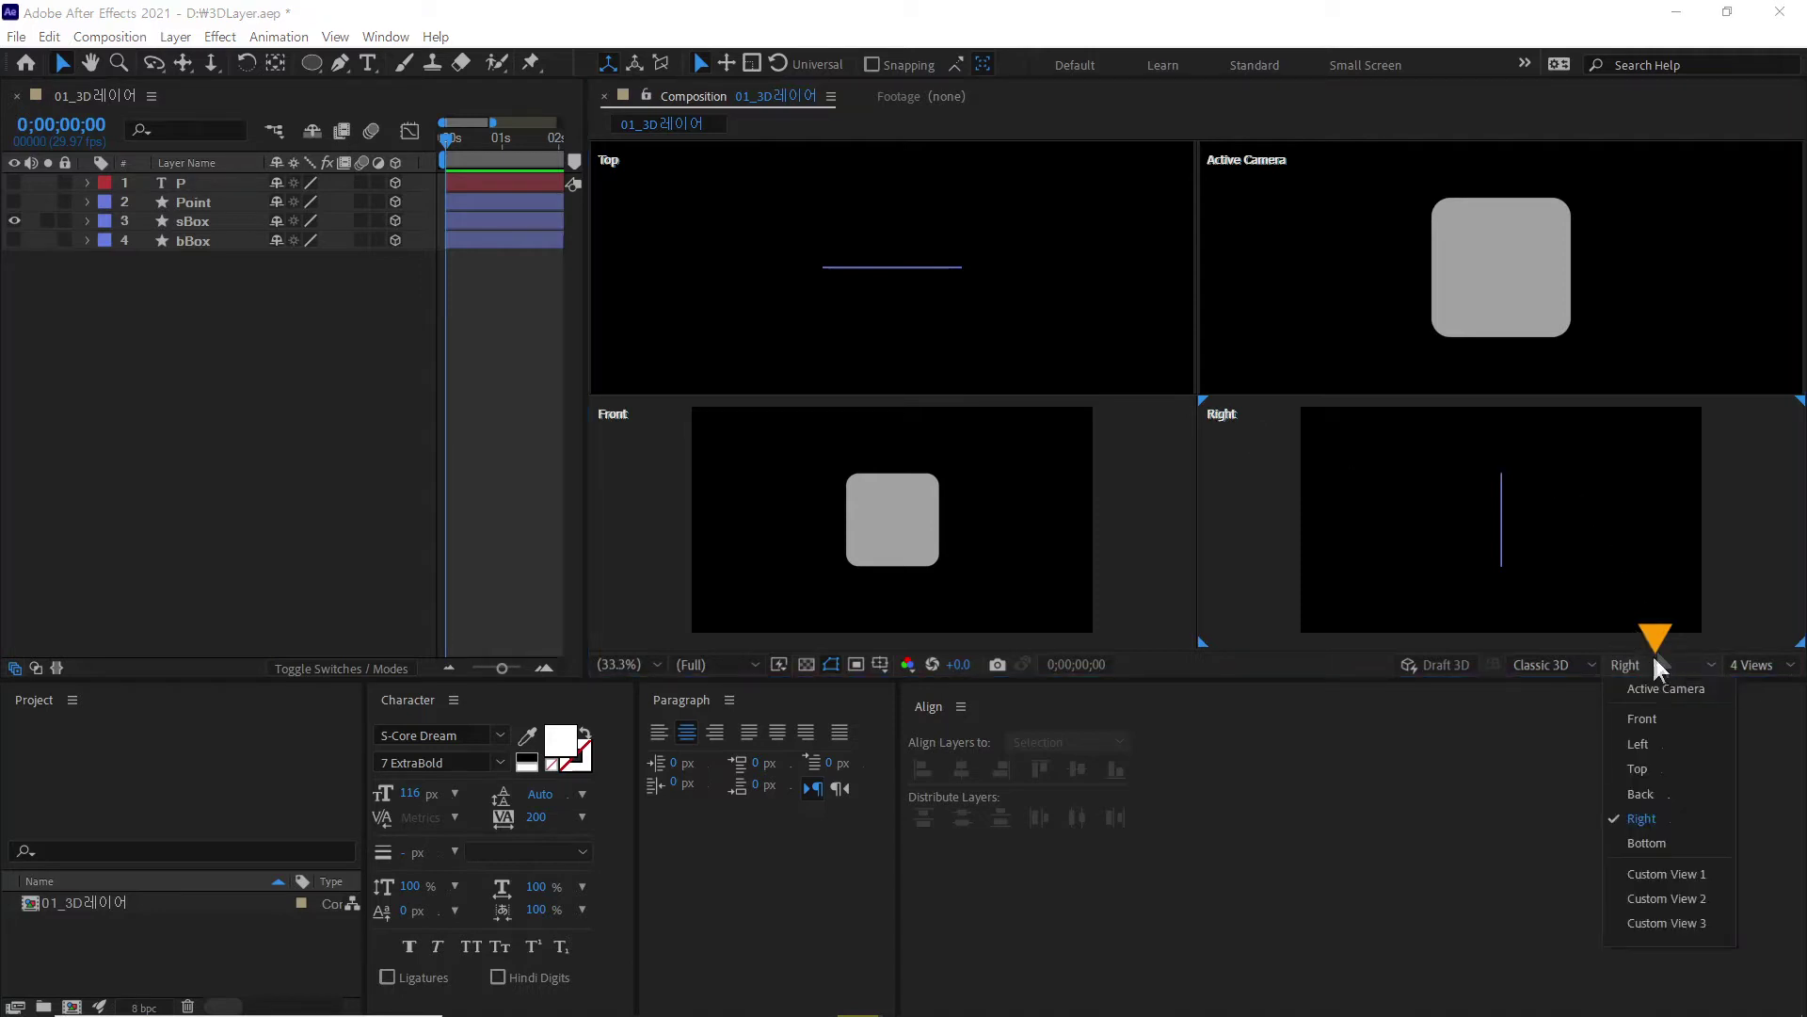
{"action": "left_click", "coordinate": [1655, 747]}
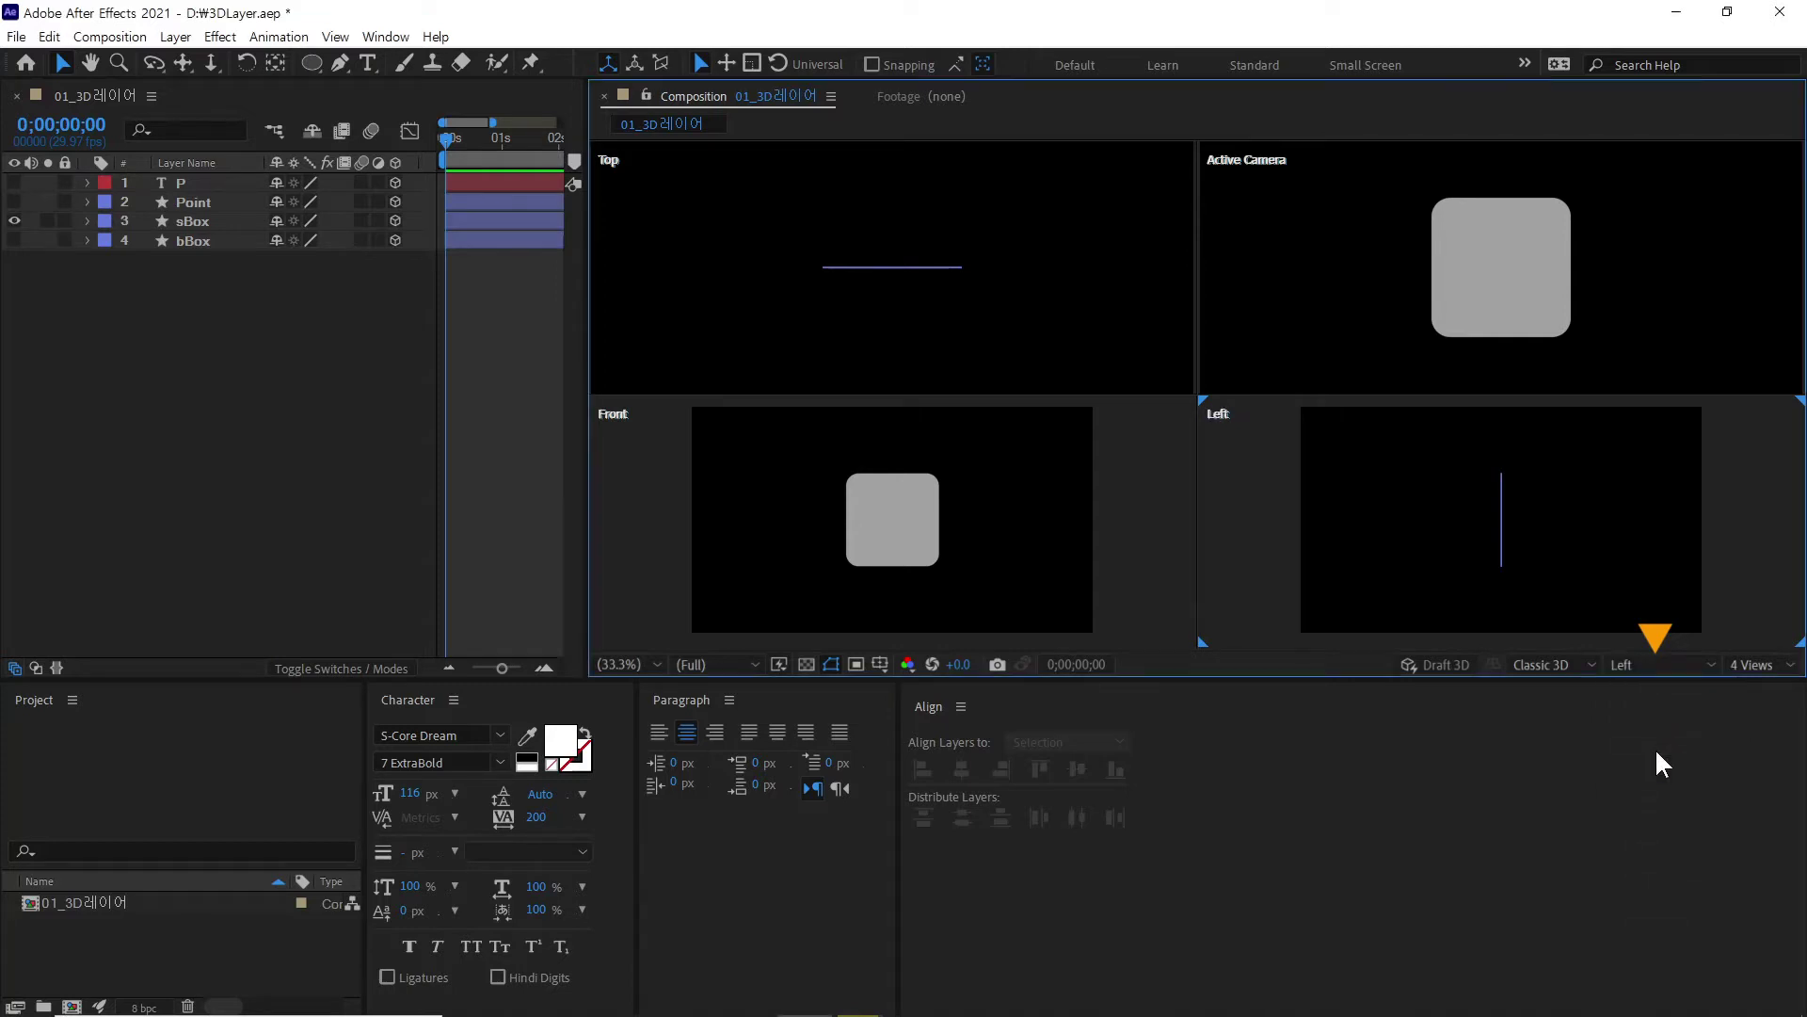
{"action": "left_click", "coordinate": [1650, 663]}
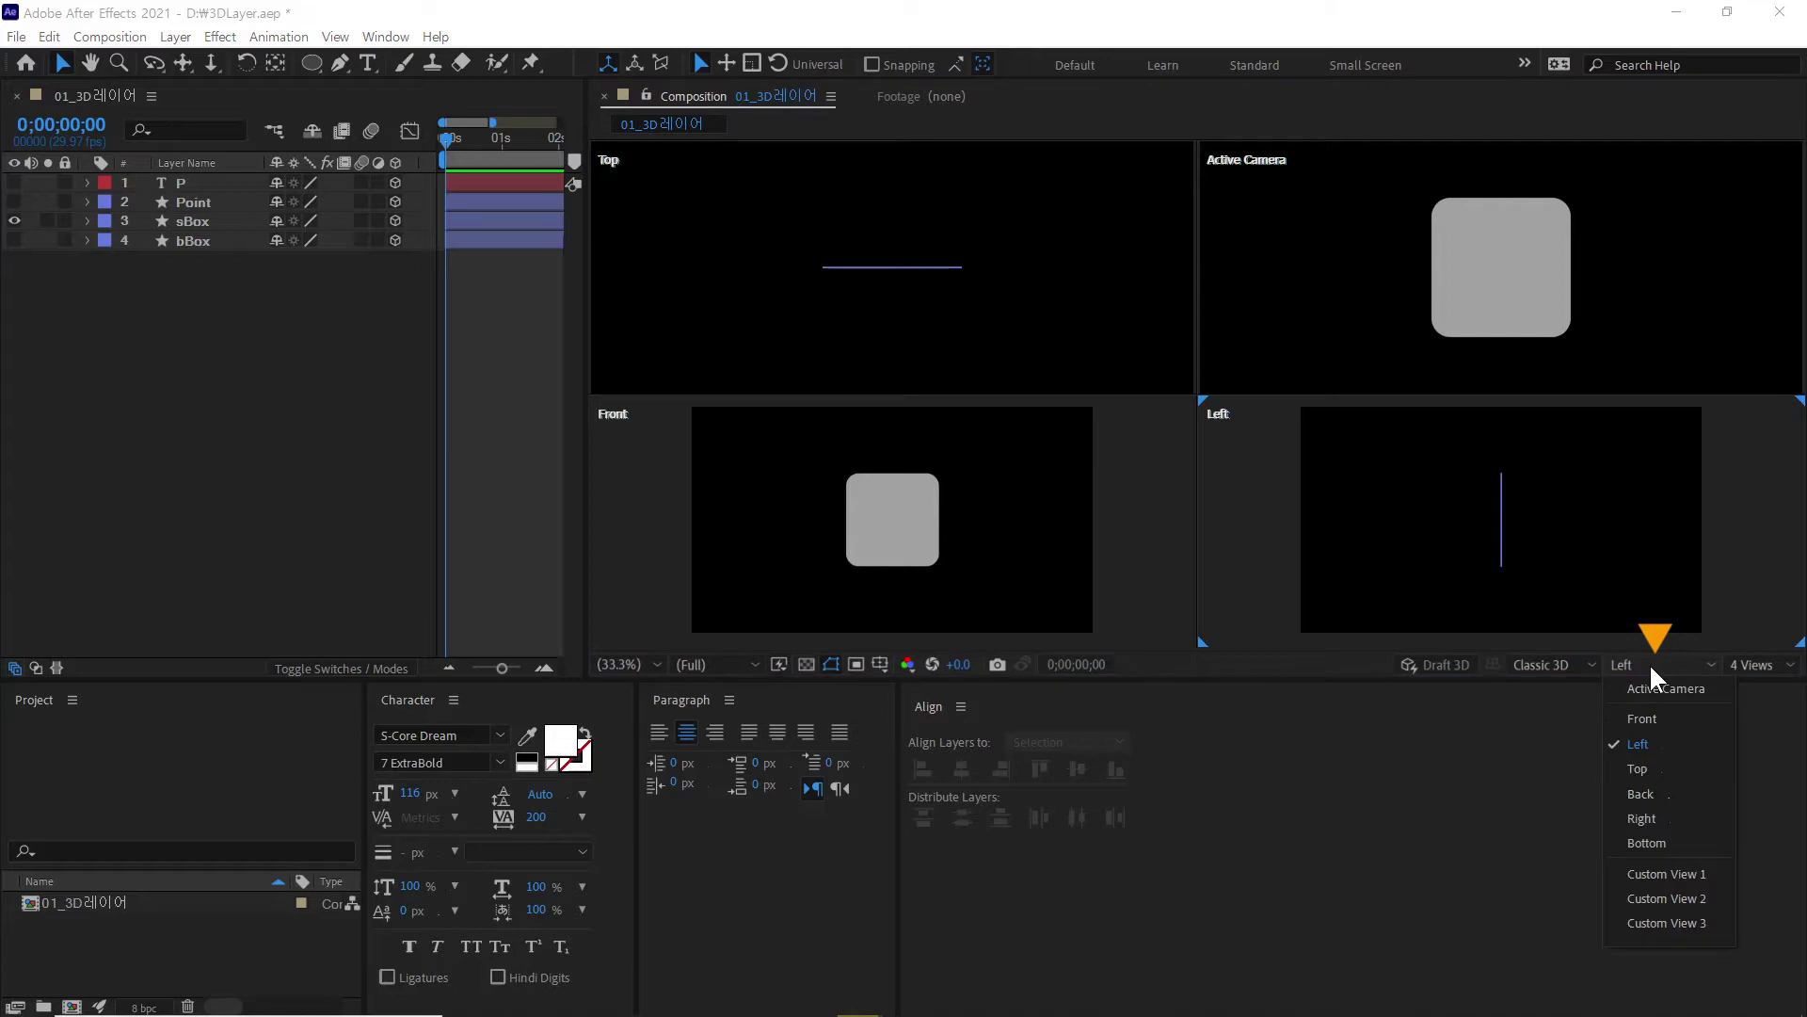
{"action": "left_click", "coordinate": [1690, 789]}
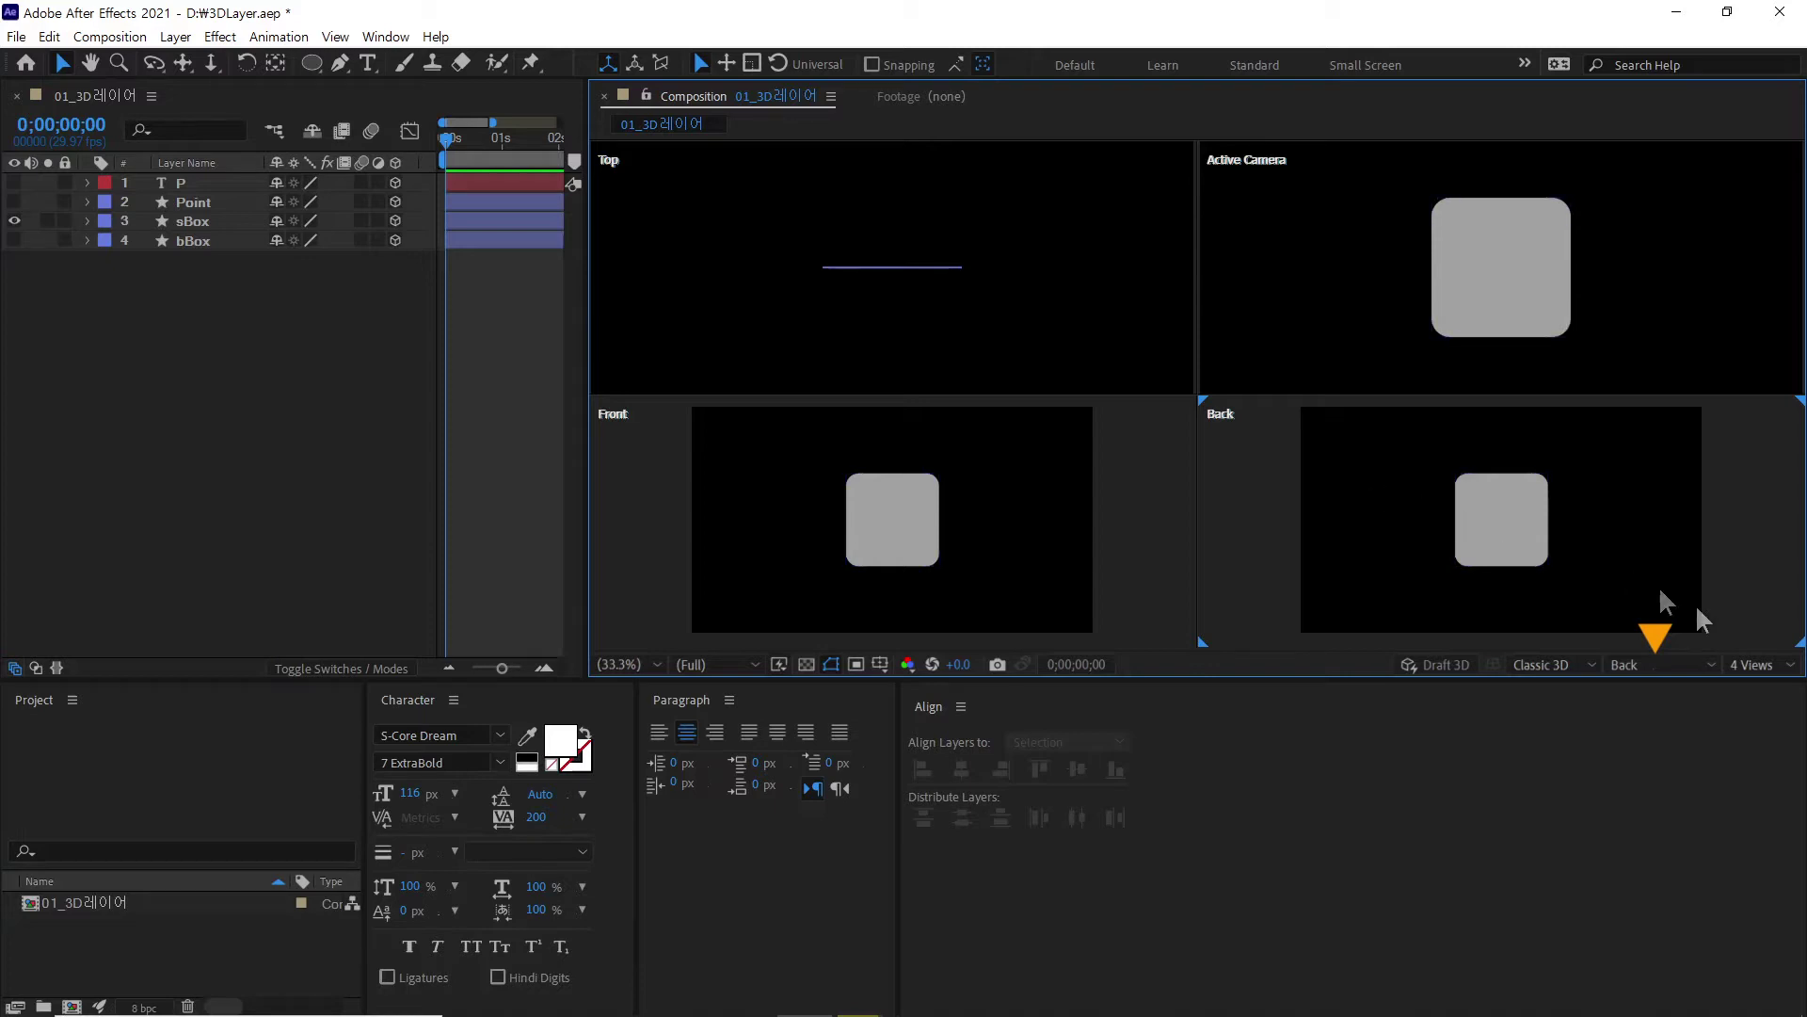
Step: Change the composition's view layout to 2 Views, activating the Top view and returning to the Active Camera view
{"action": "left_click", "coordinate": [1755, 665]}
{"action": "left_click", "coordinate": [1715, 712]}
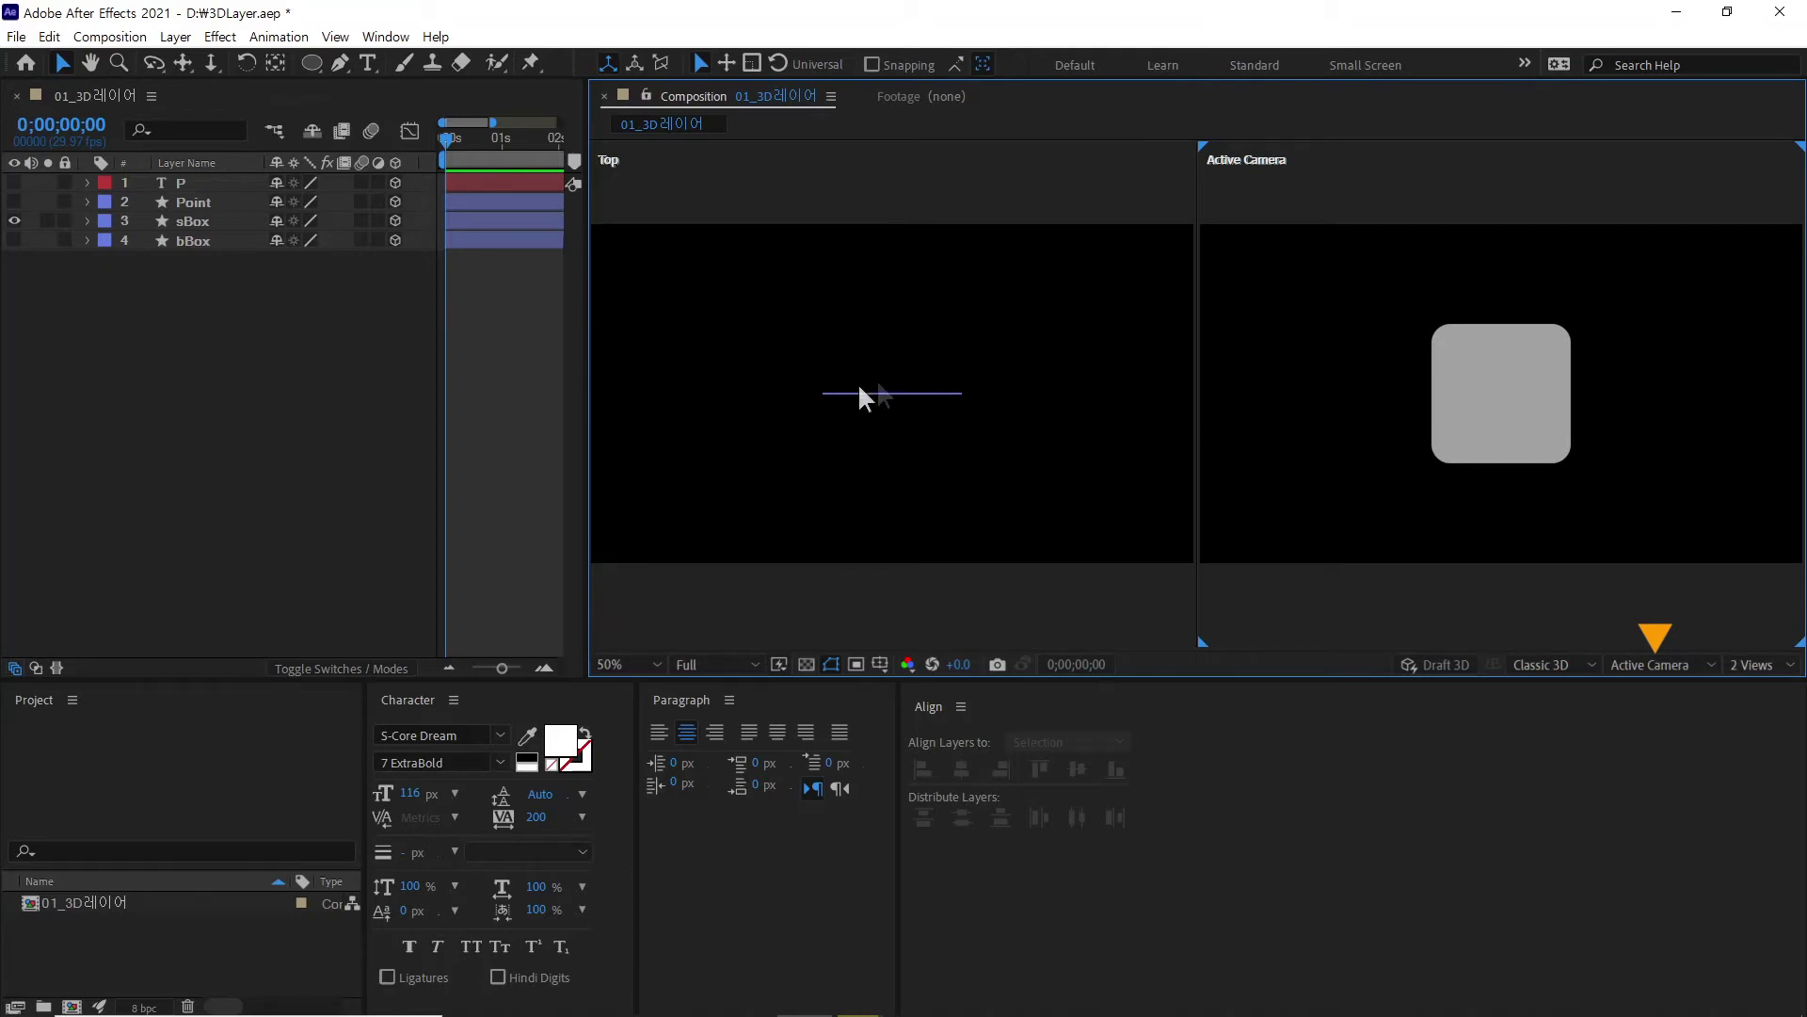
{"action": "left_click", "coordinate": [870, 352]}
{"action": "left_click", "coordinate": [1329, 330]}
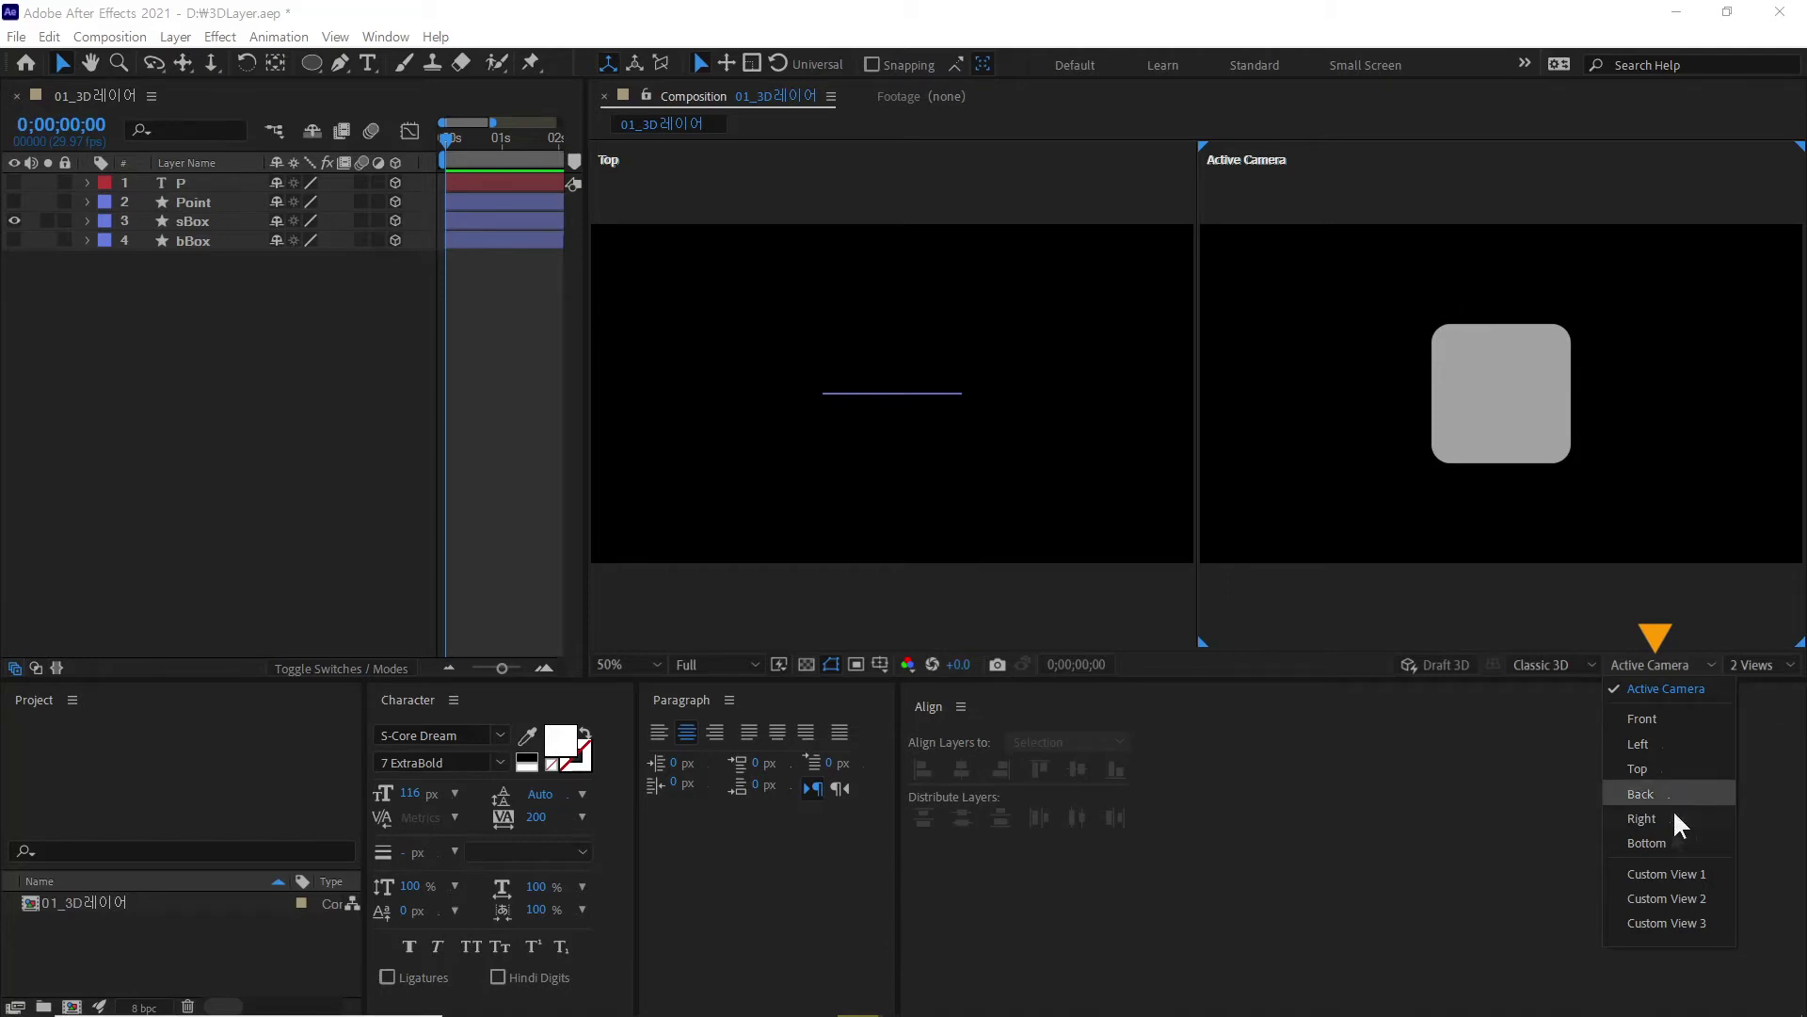
Step: Cycle the Active Camera view through Custom View 1, 2 and 3, and set it back to Active Camera
{"action": "left_click", "coordinate": [1685, 874]}
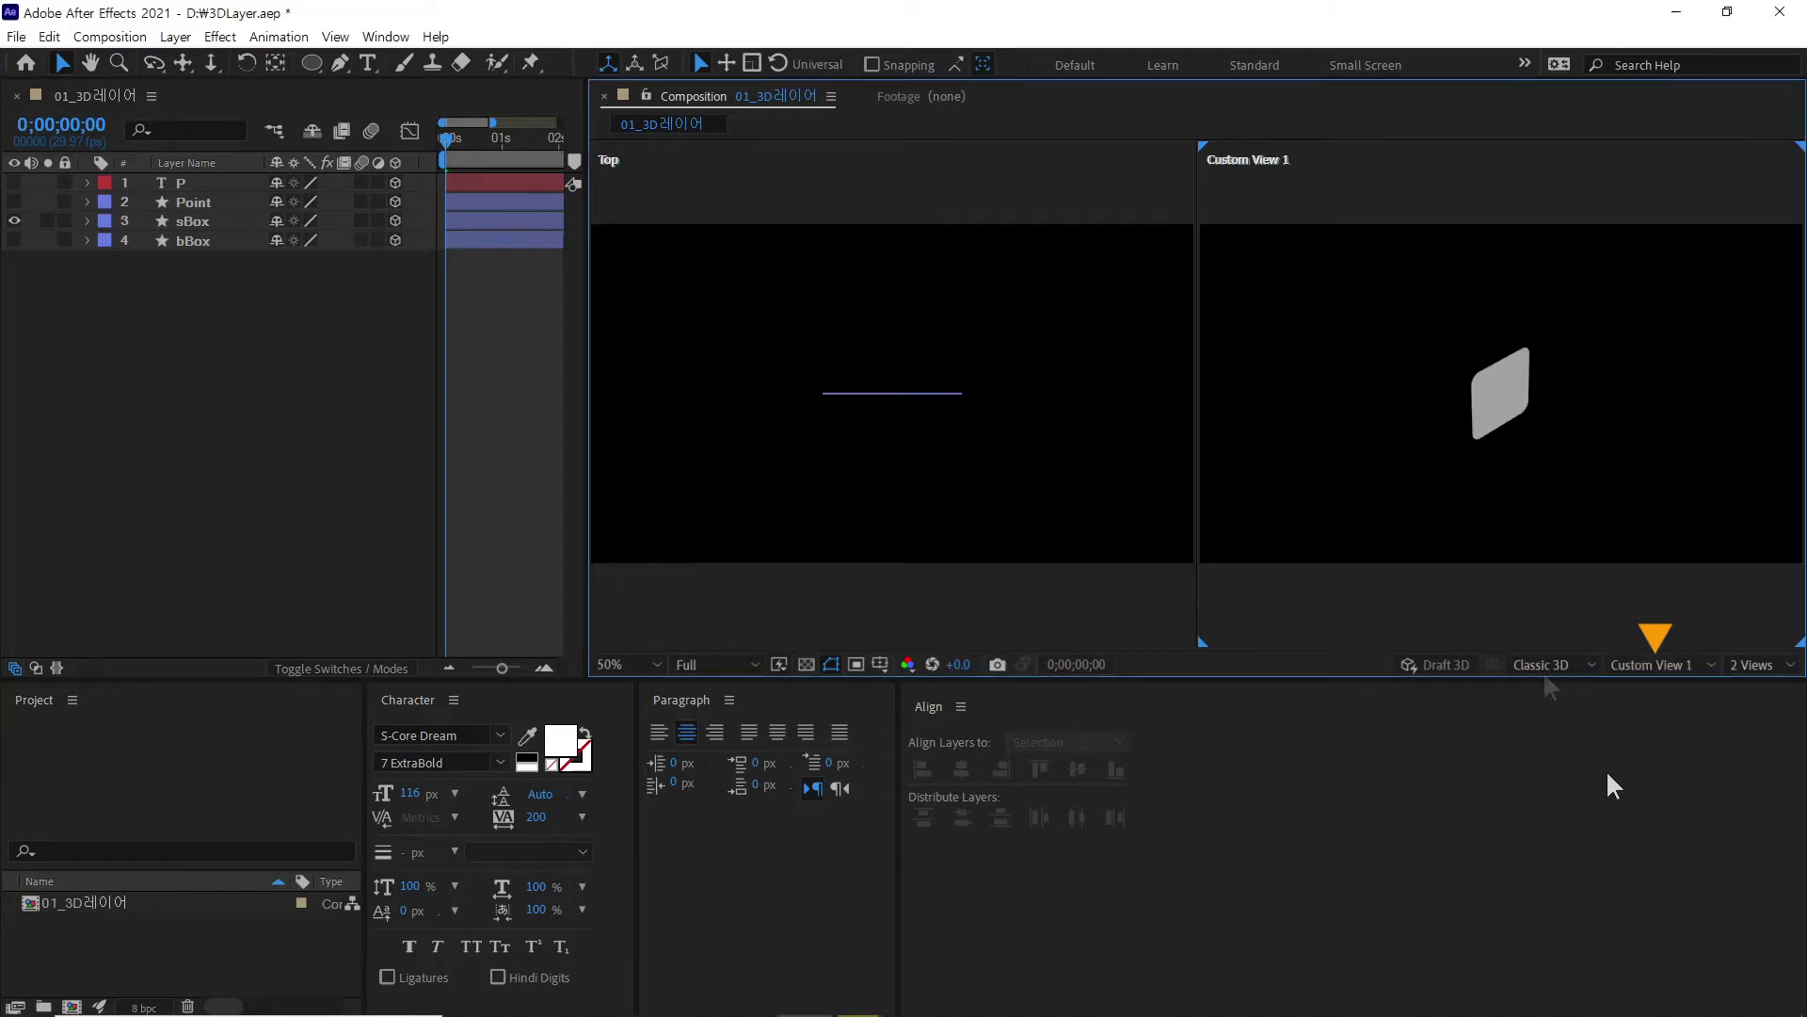
{"action": "left_click", "coordinate": [1666, 665]}
{"action": "left_click", "coordinate": [1668, 892]}
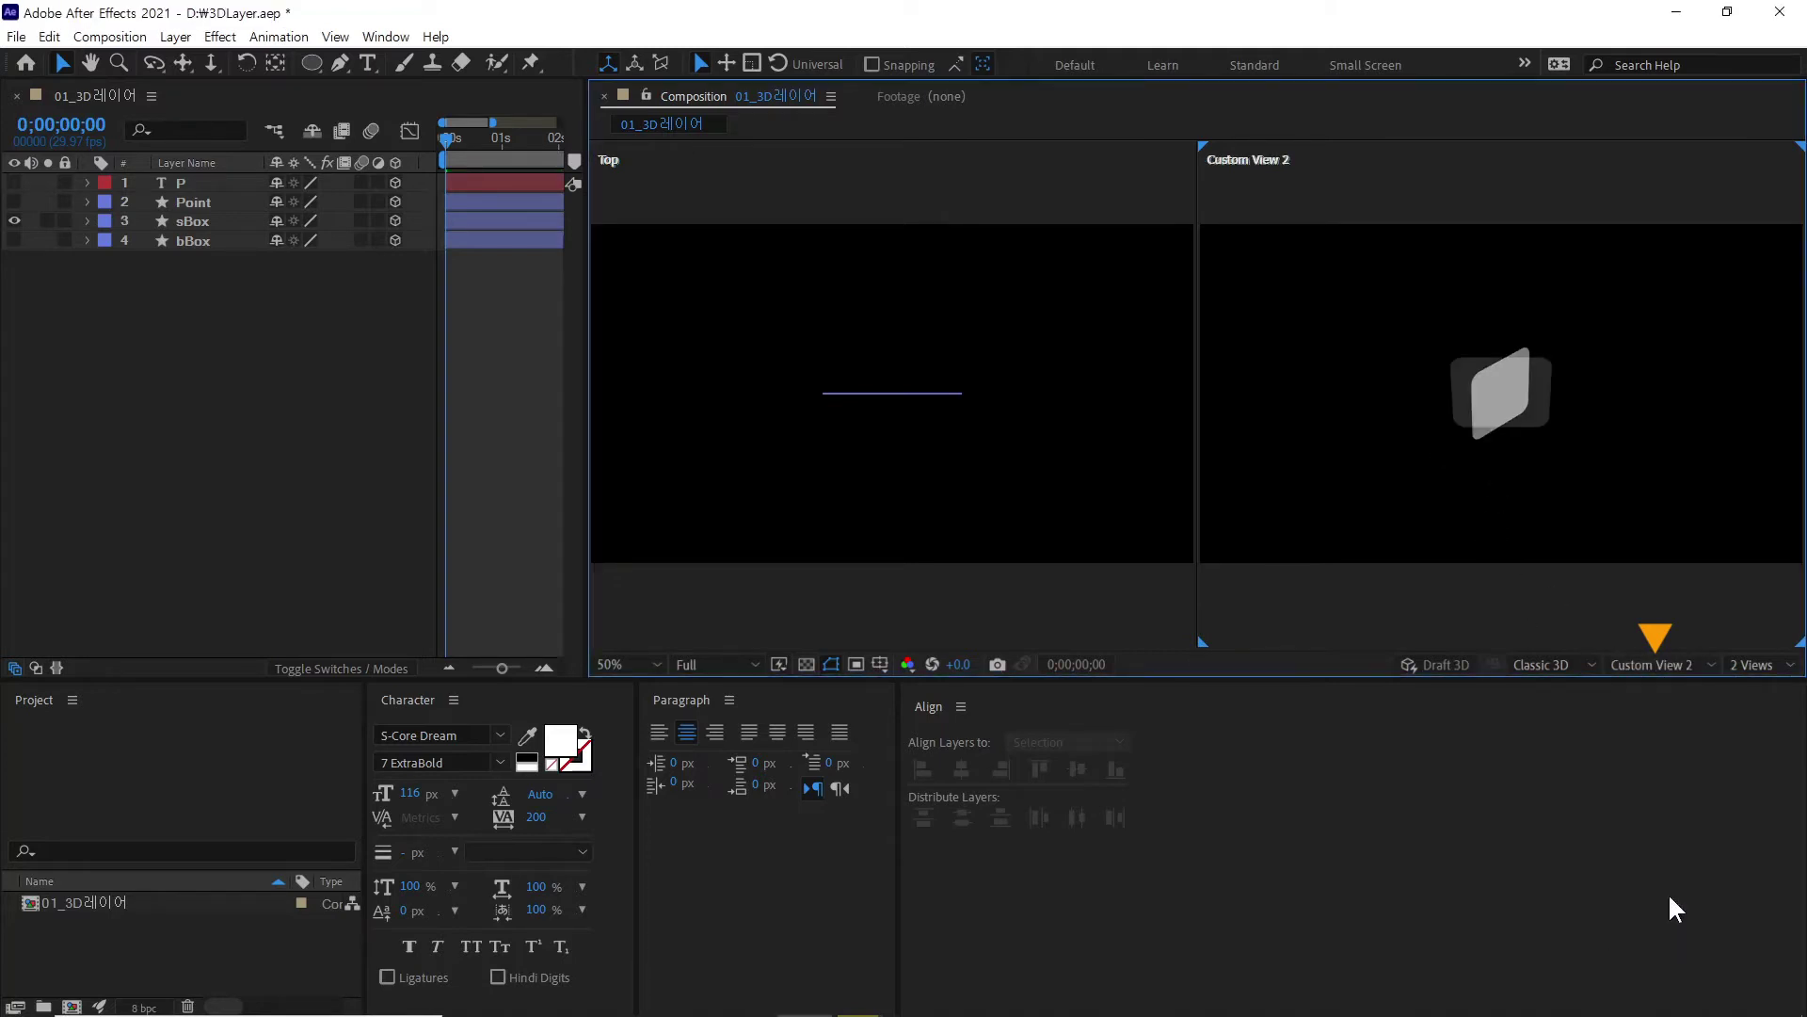
{"action": "left_click", "coordinate": [1659, 665]}
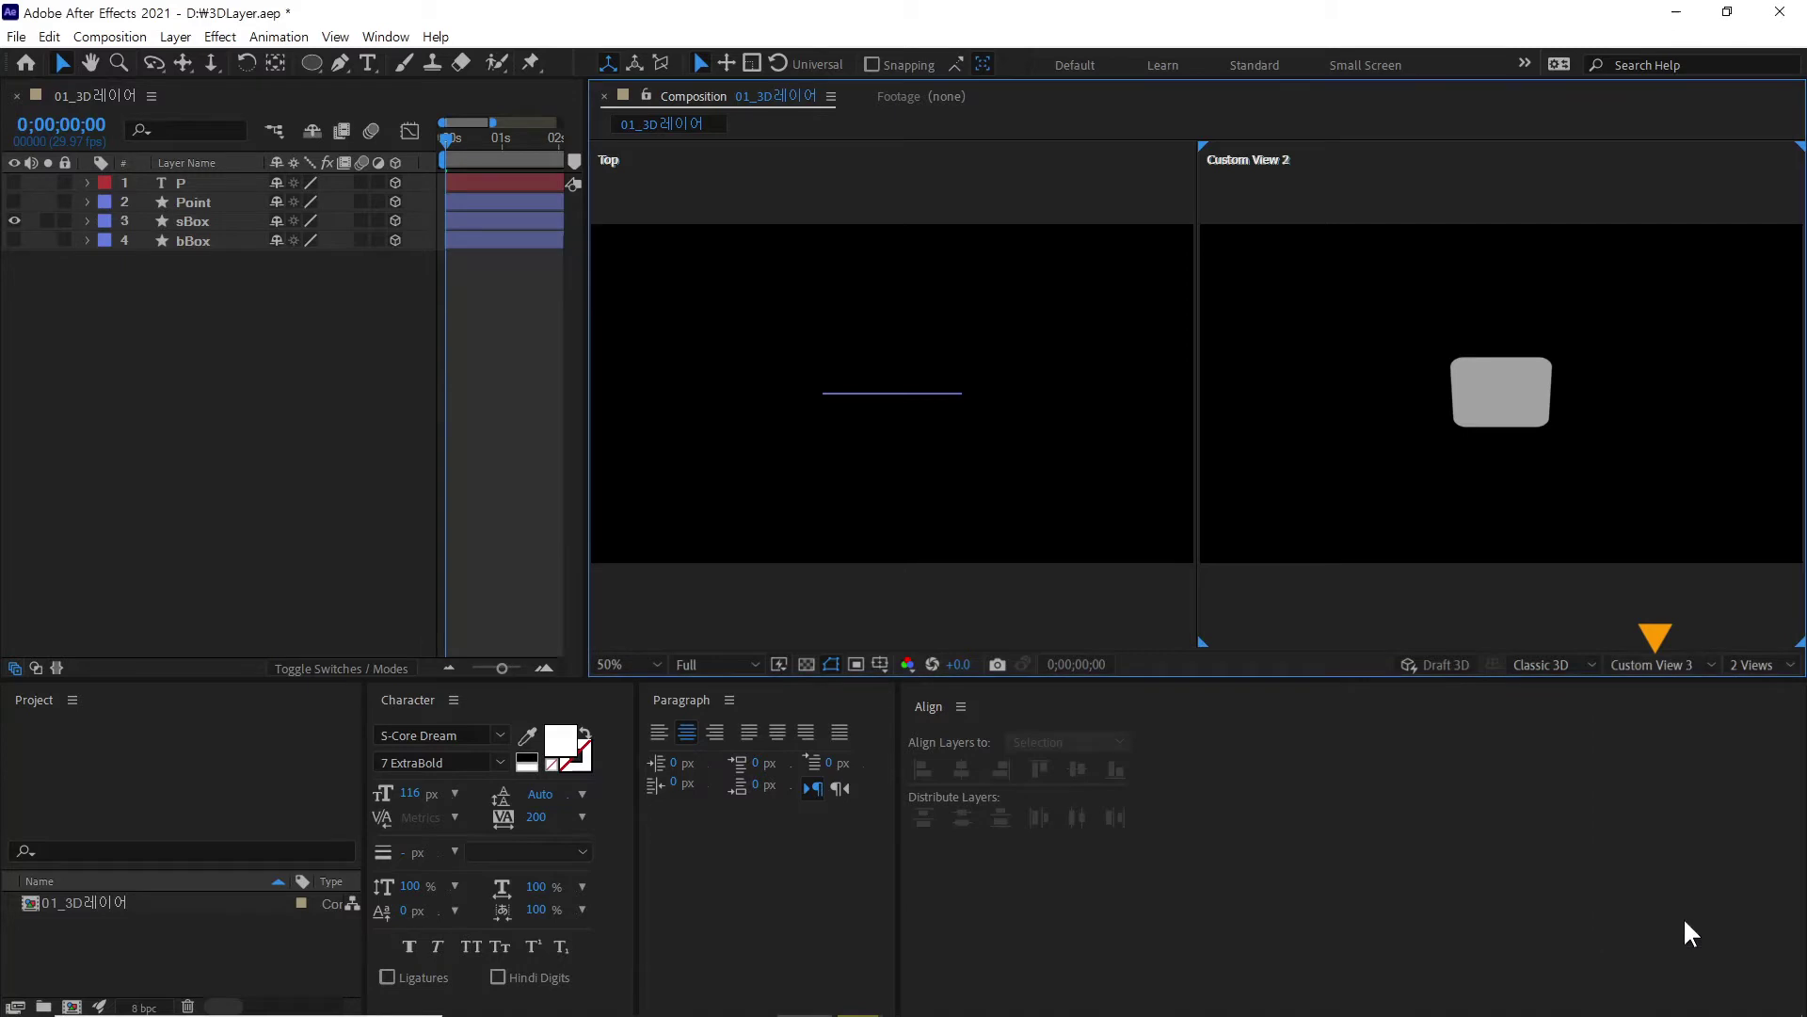
{"action": "left_click", "coordinate": [1683, 917]}
{"action": "left_click", "coordinate": [1665, 664]}
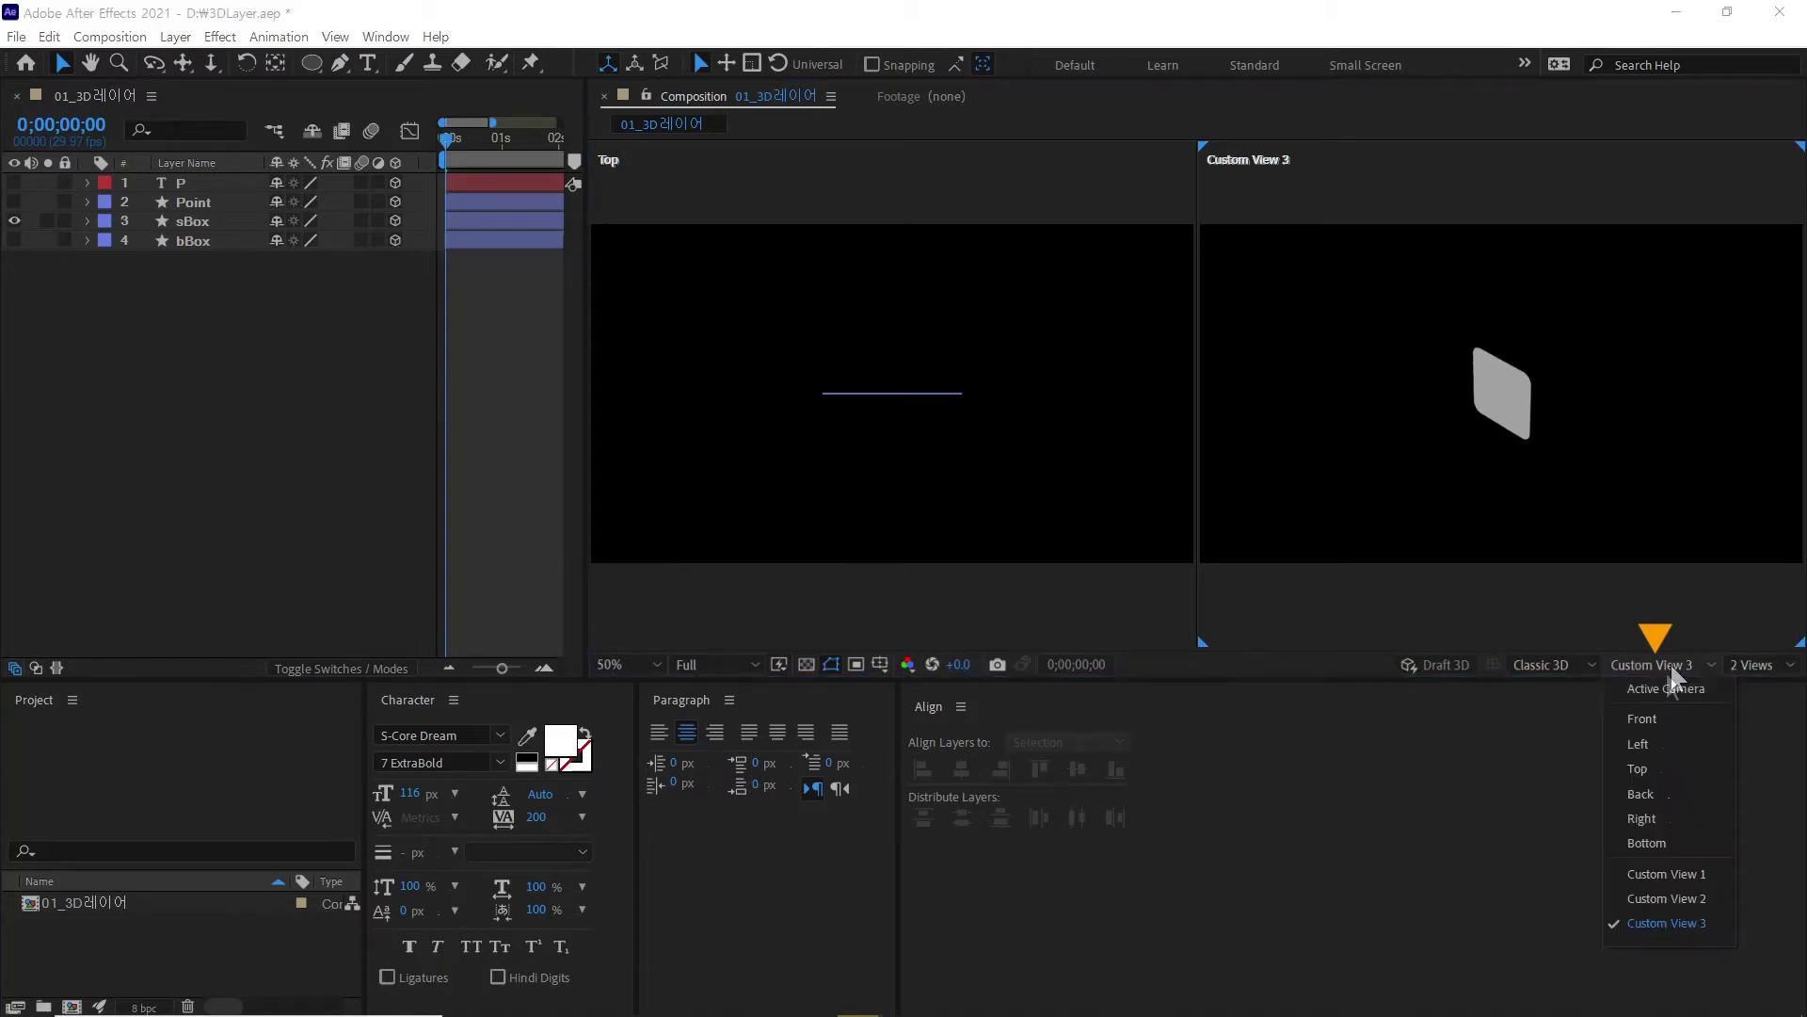
{"action": "left_click", "coordinate": [1675, 866]}
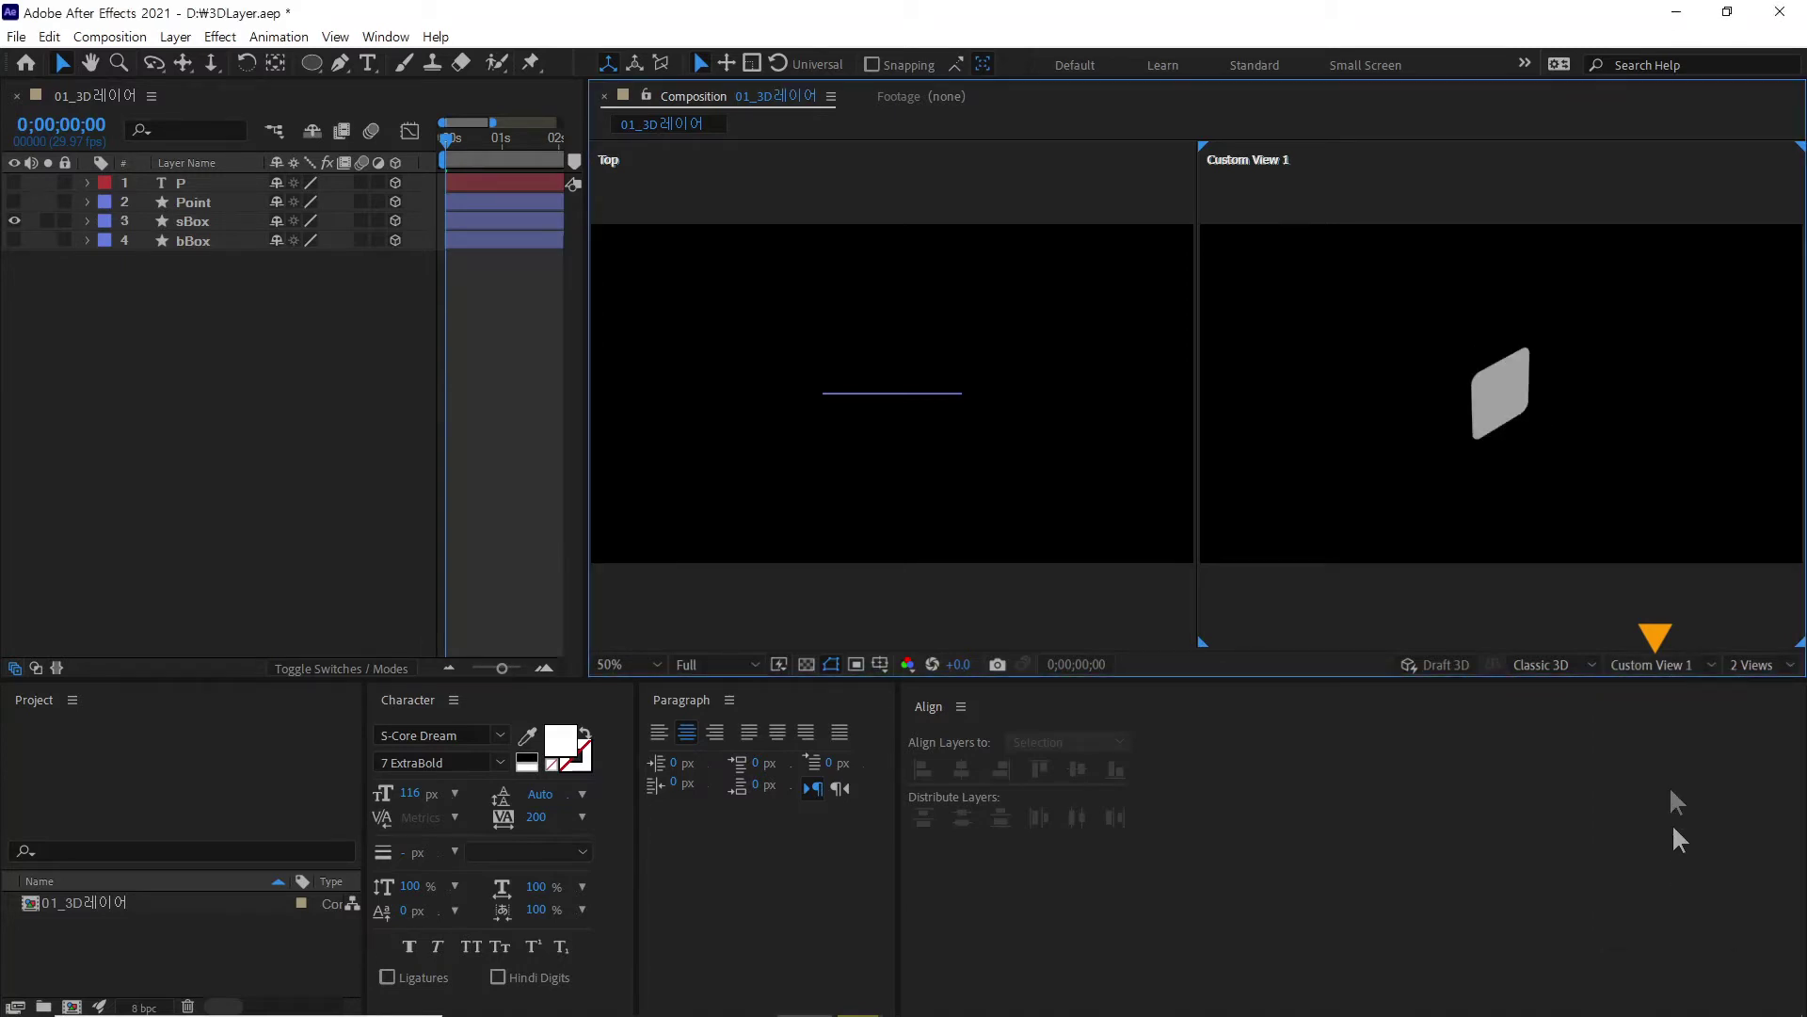
{"action": "left_click", "coordinate": [1658, 674]}
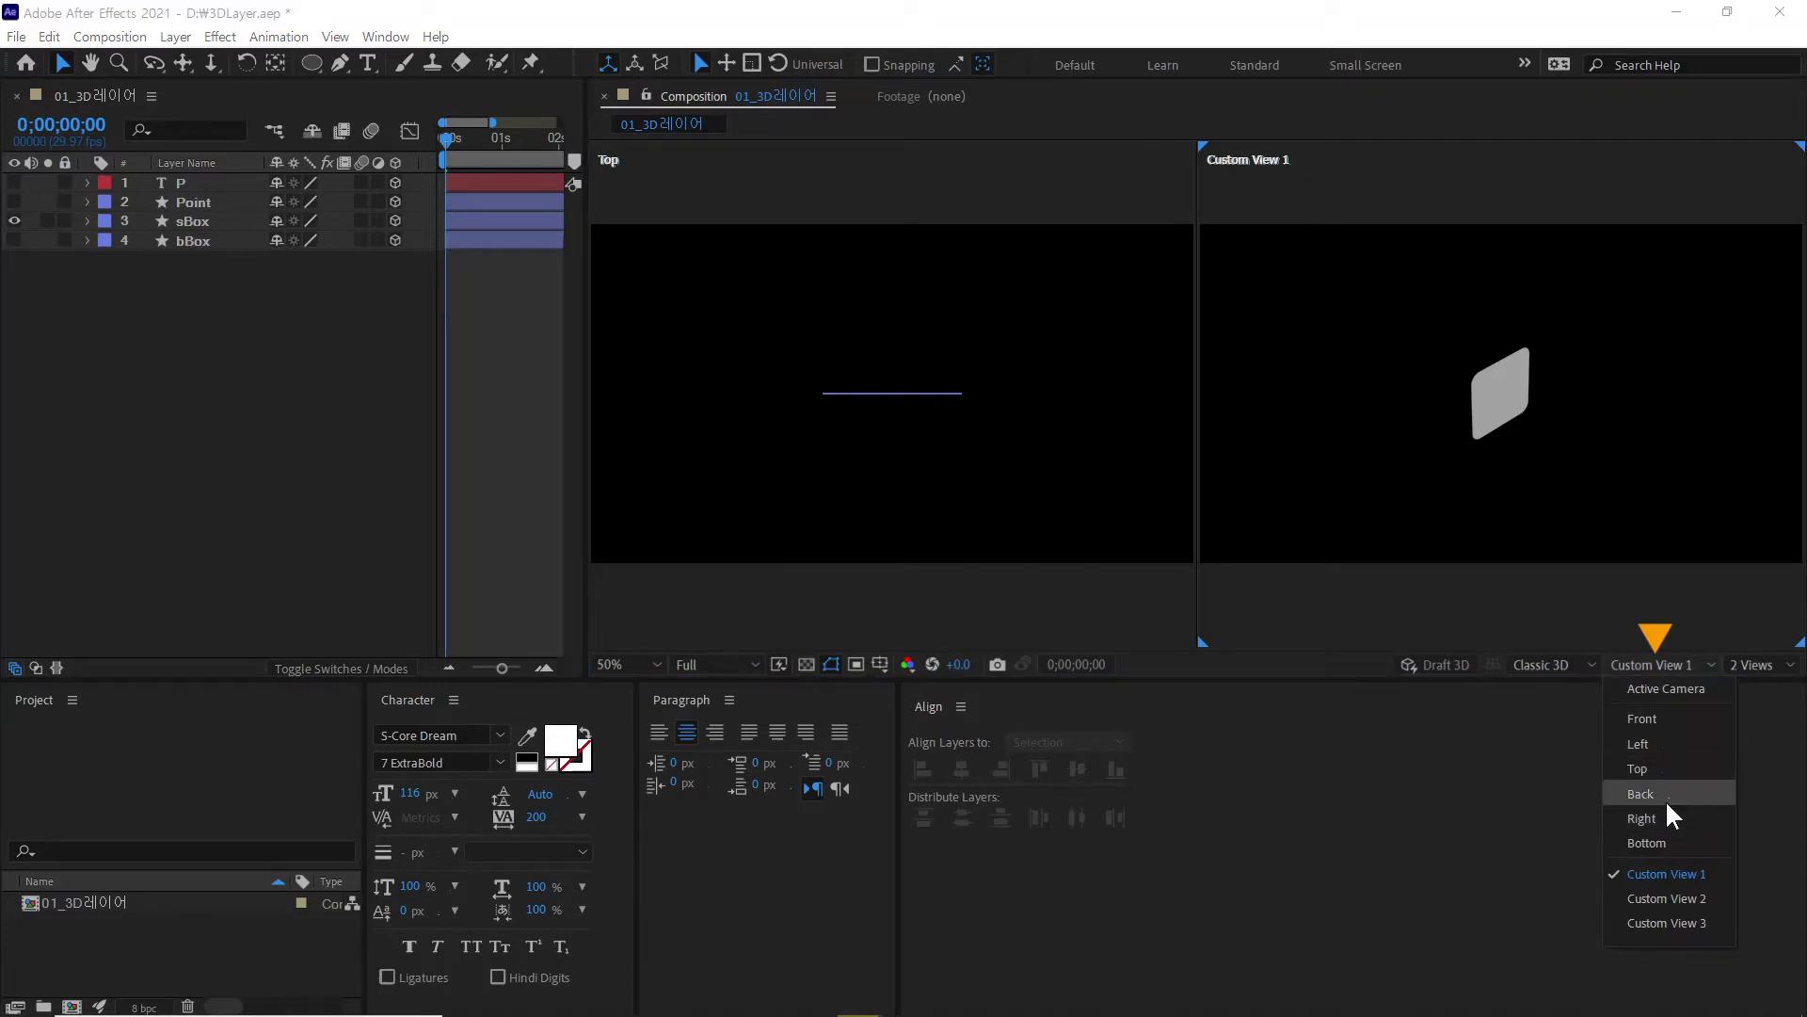
{"action": "left_click", "coordinate": [1681, 695]}
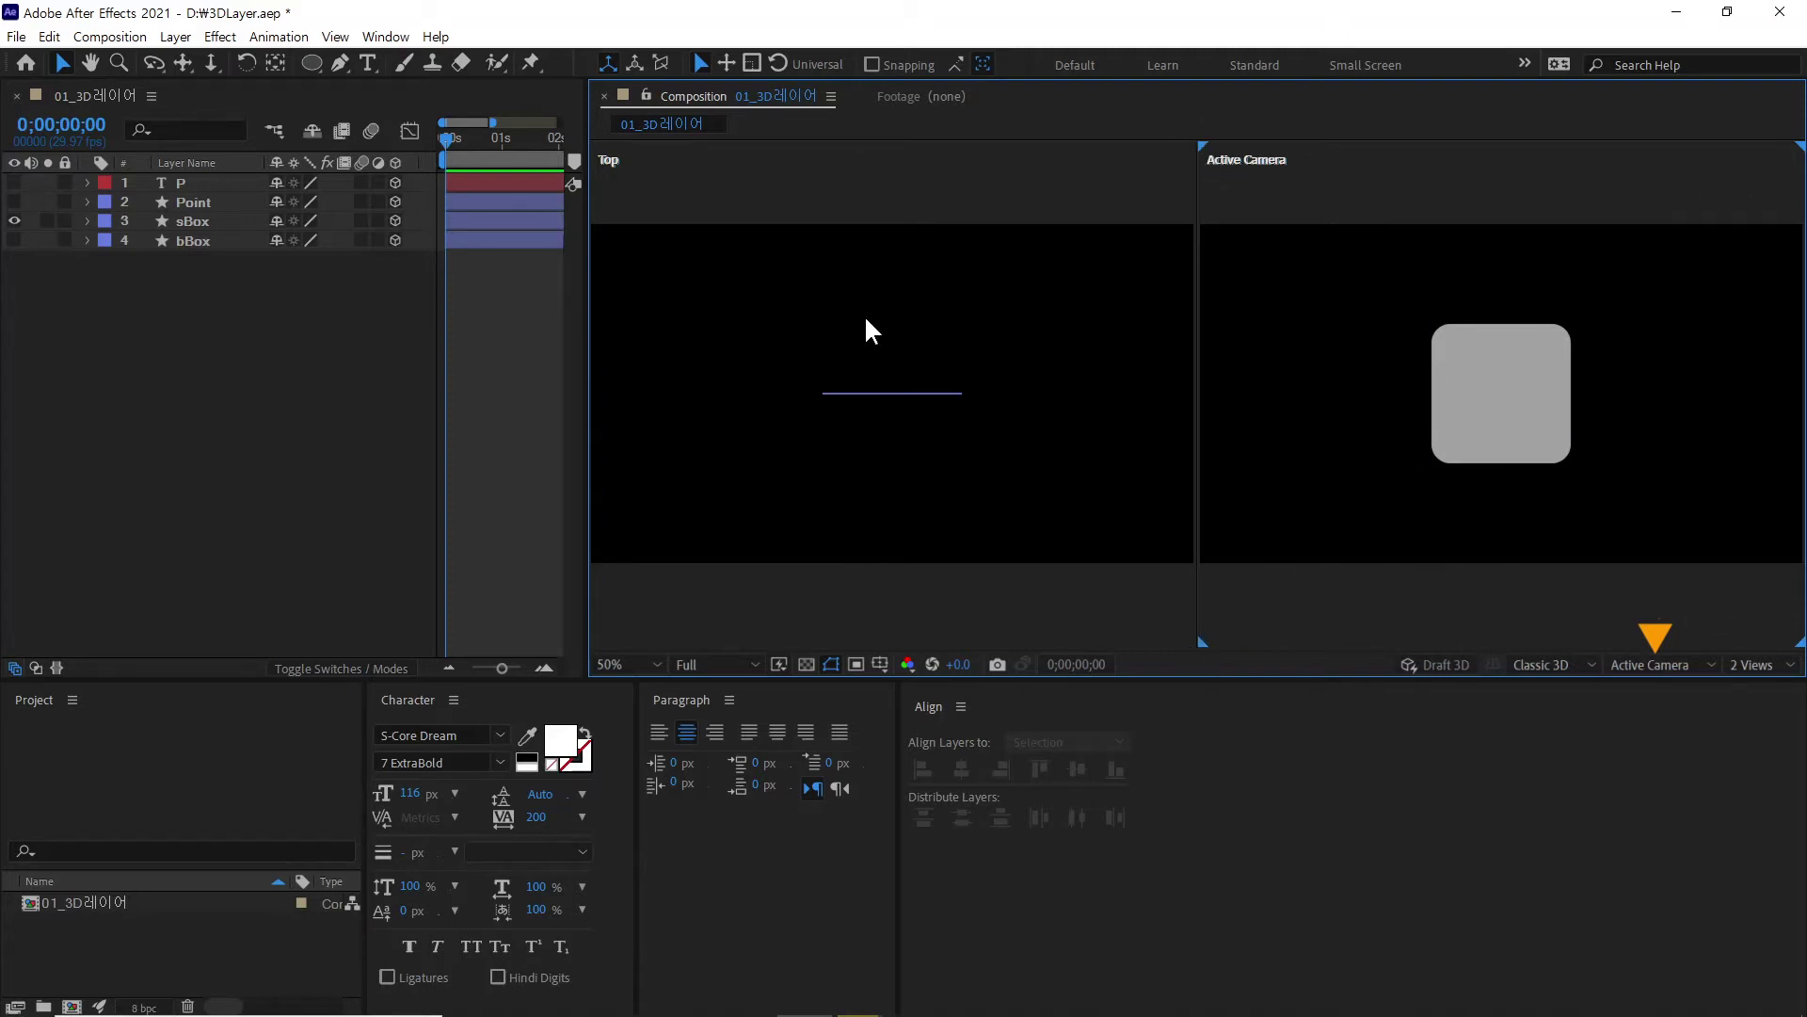
{"action": "left_click", "coordinate": [1757, 664]}
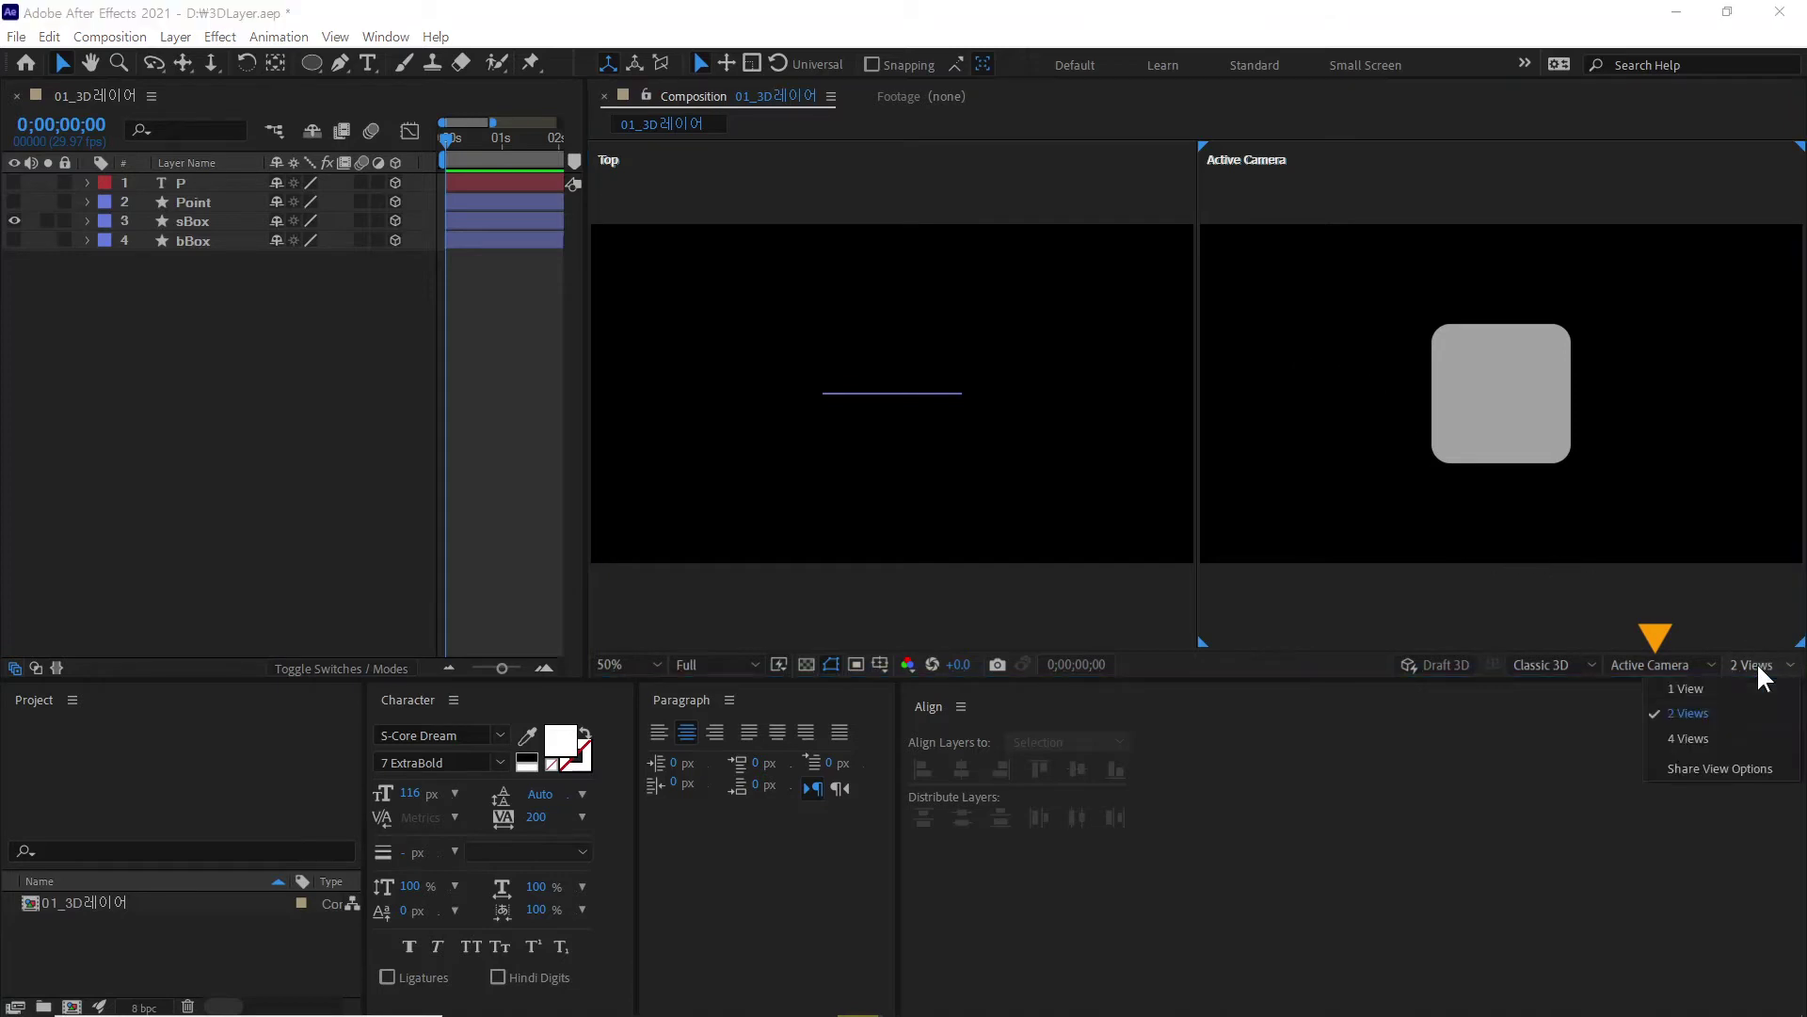
{"action": "left_click", "coordinate": [1317, 206]}
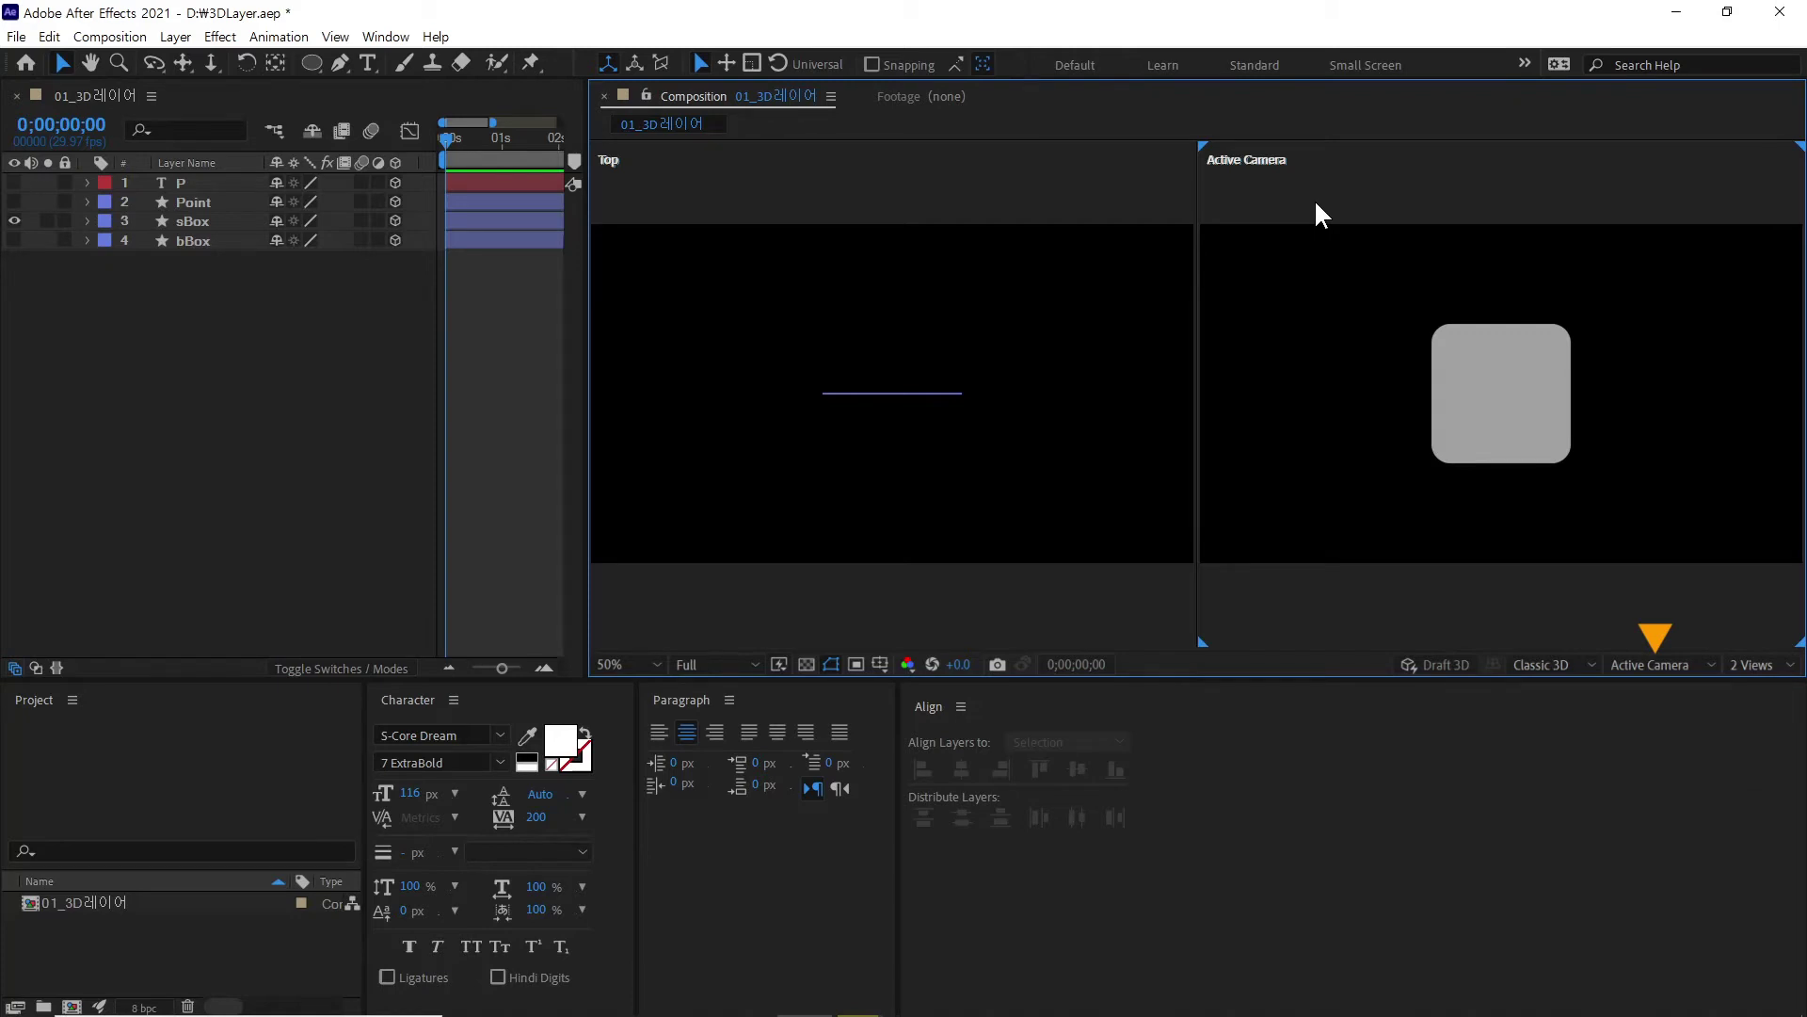
{"action": "left_click", "coordinate": [1740, 664]}
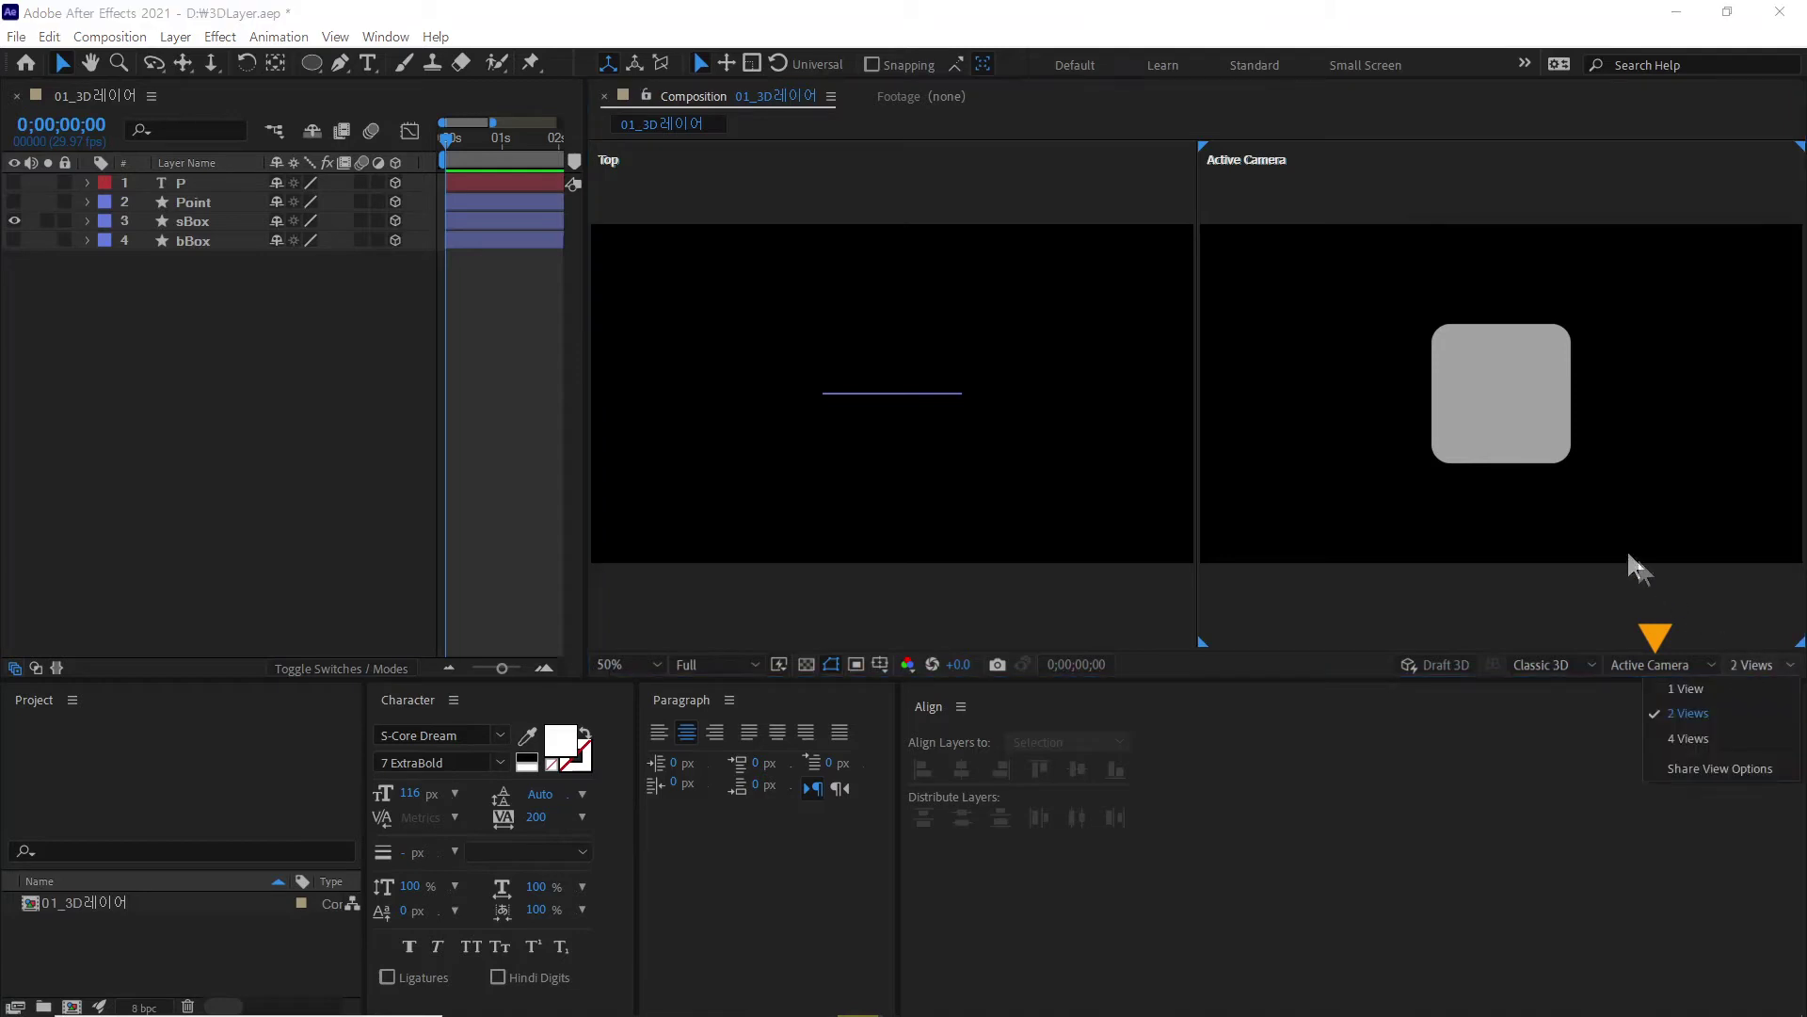
{"action": "left_click", "coordinate": [1289, 201]}
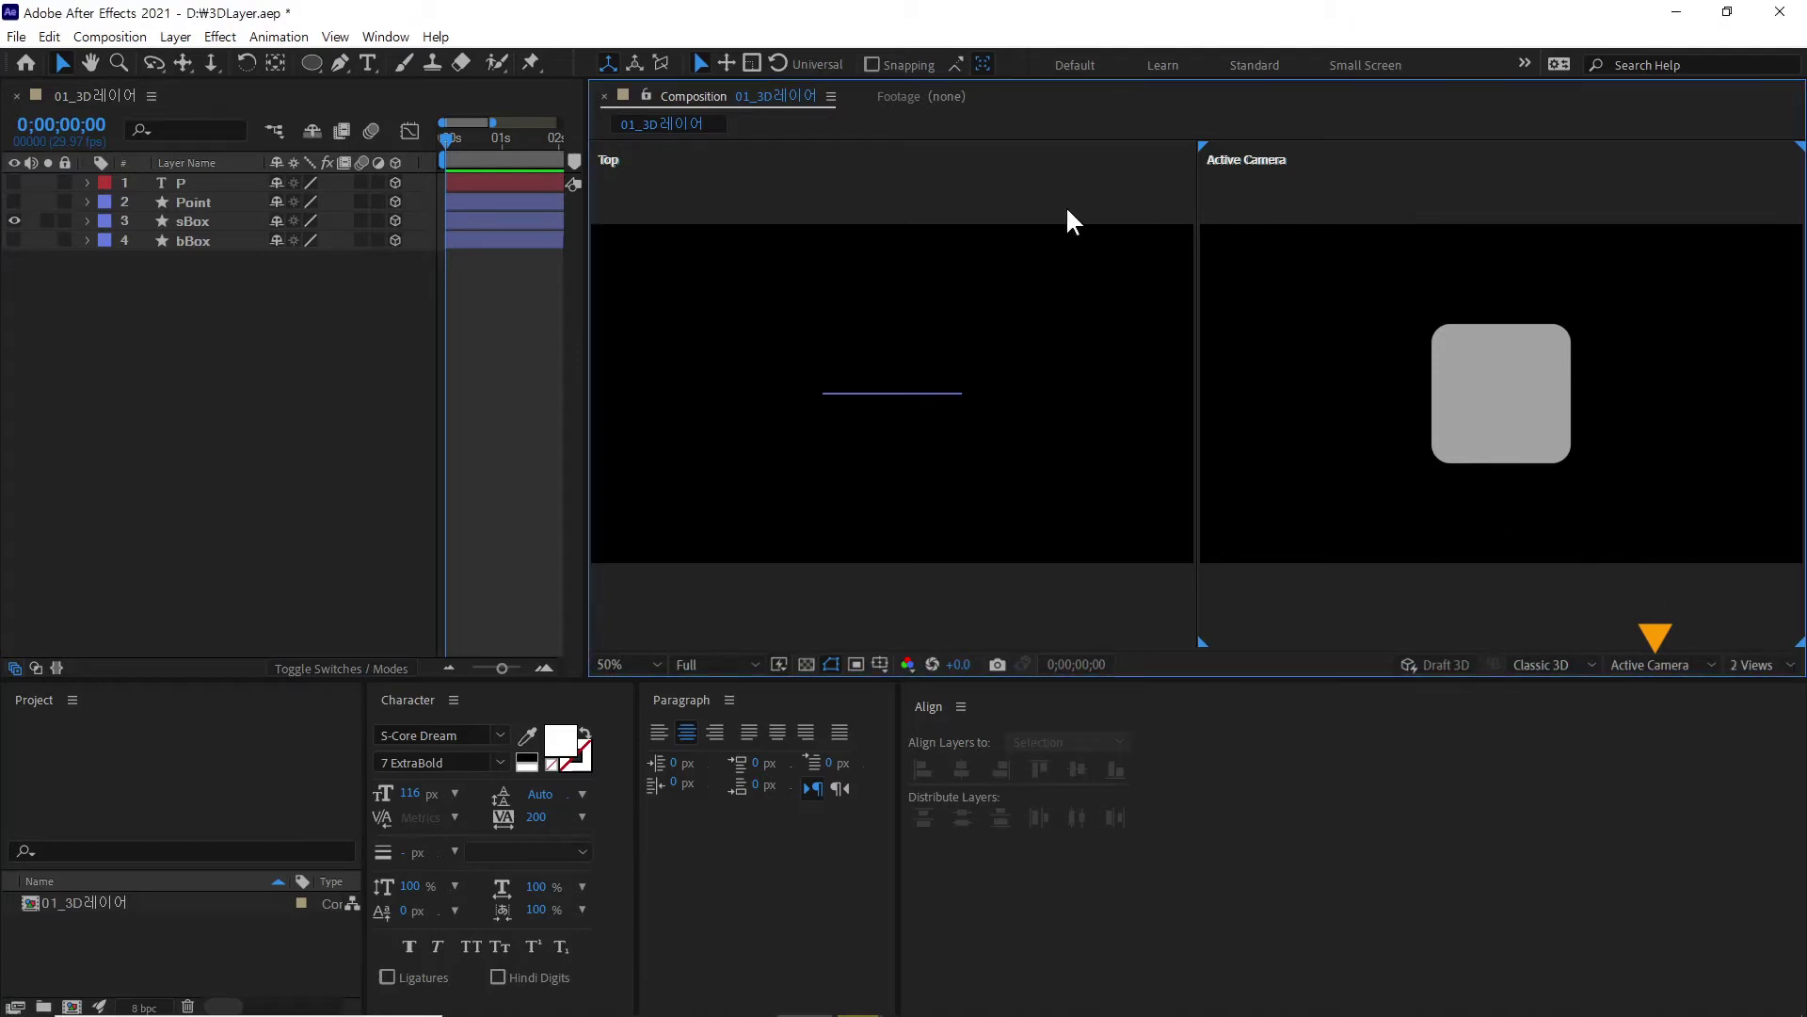
Step: Select the sBox layer and move it along its Z, X and Y axes to position about 792, 292, 112
{"action": "left_click", "coordinate": [900, 266]}
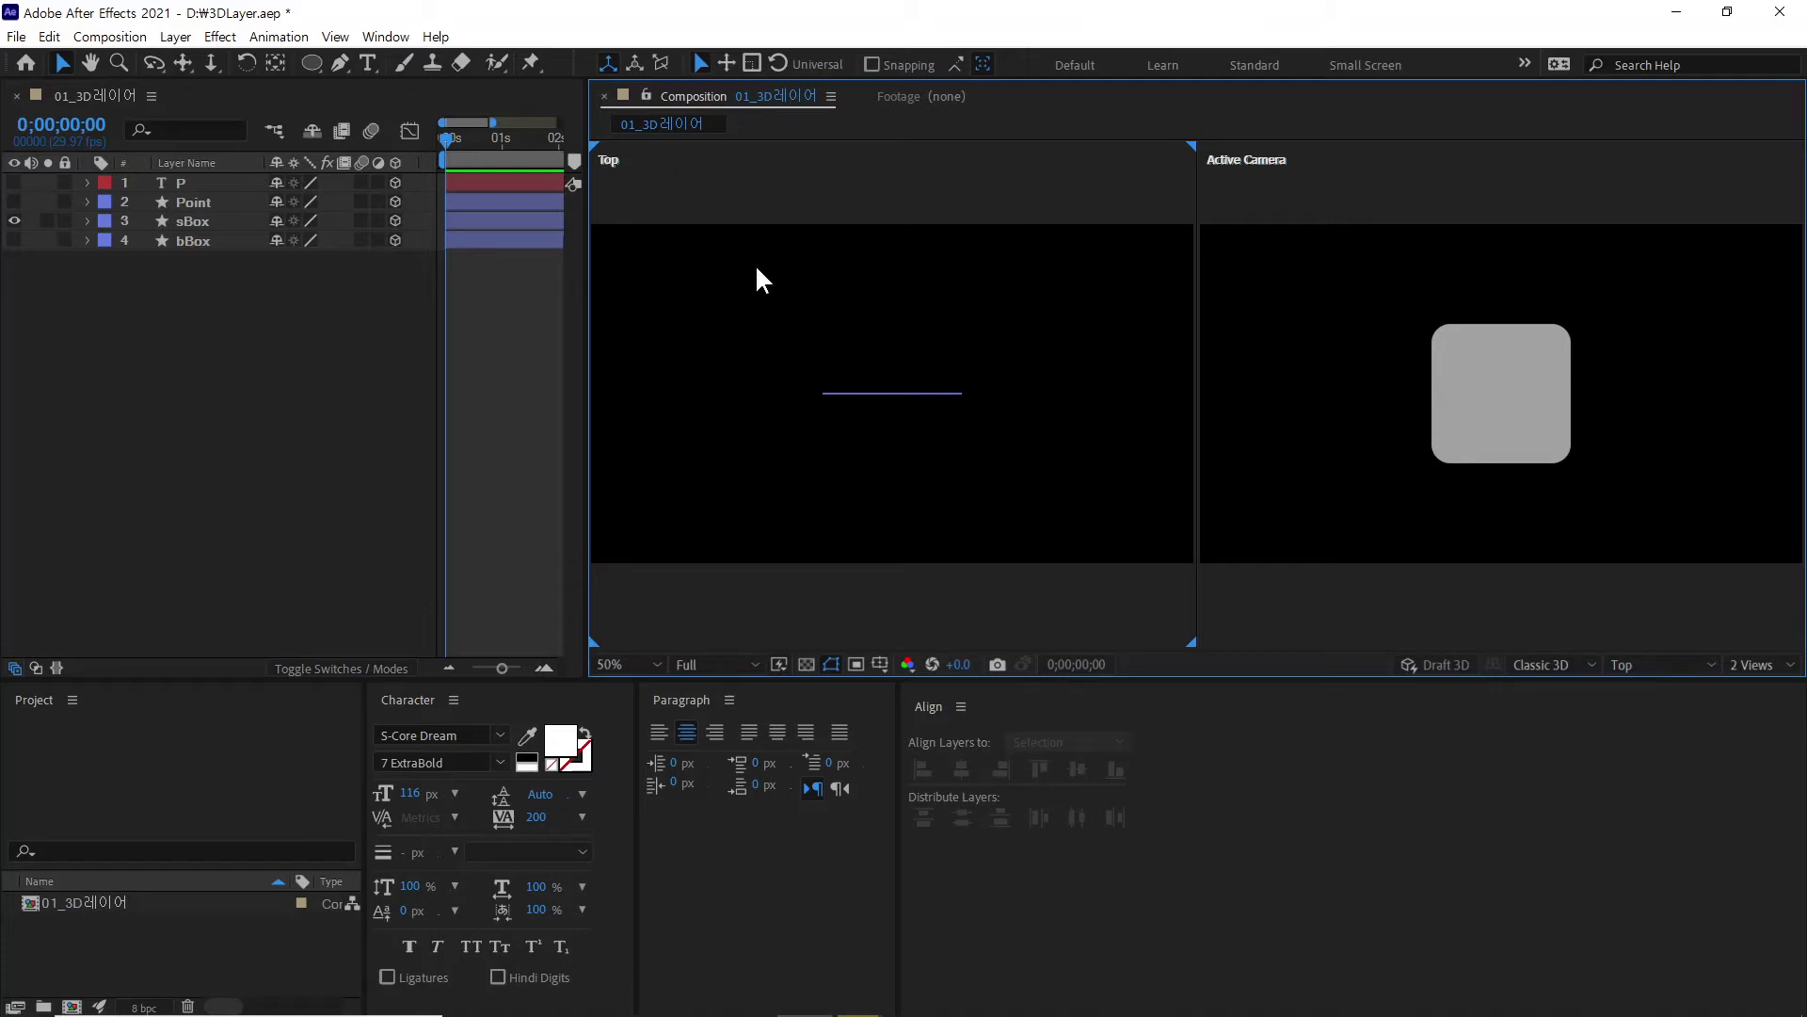
{"action": "left_click", "coordinate": [1516, 426]}
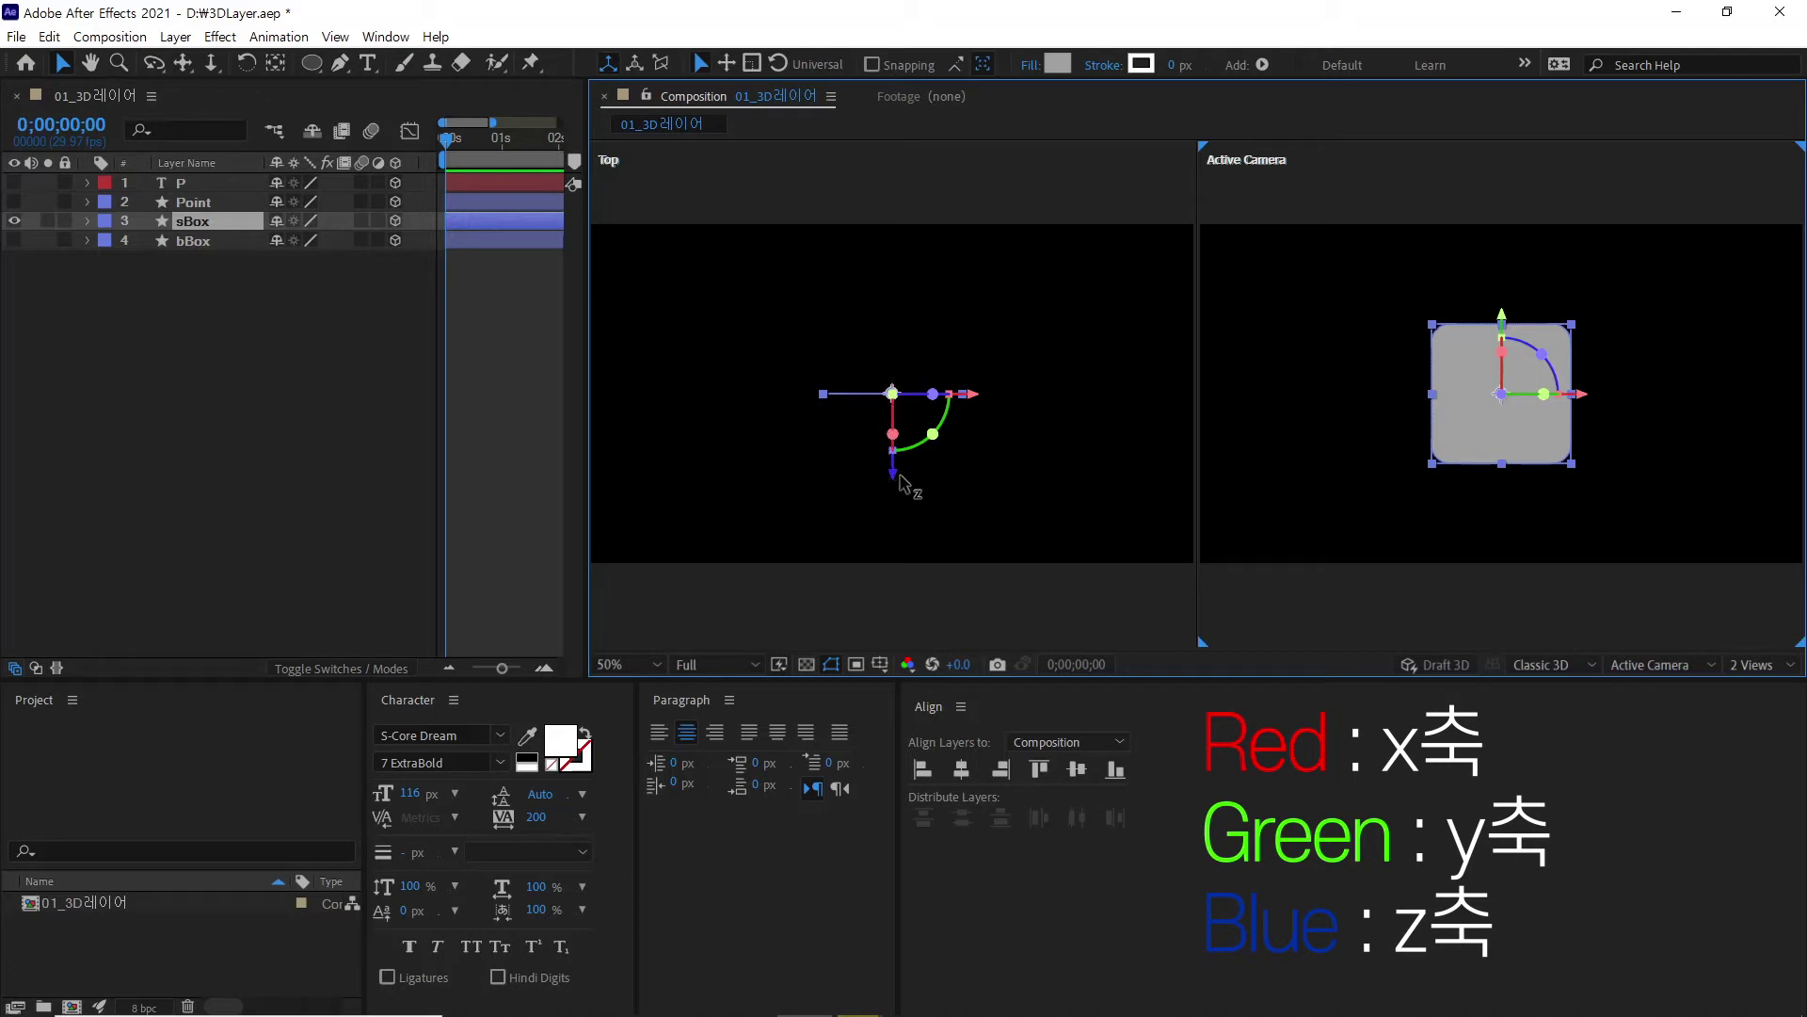
{"action": "mouse_move", "coordinate": [893, 475]}
{"action": "left_mouse_down"}
{"action": "mouse_move", "coordinate": [901, 298]}
{"action": "mouse_move", "coordinate": [899, 458]}
{"action": "left_mouse_up"}
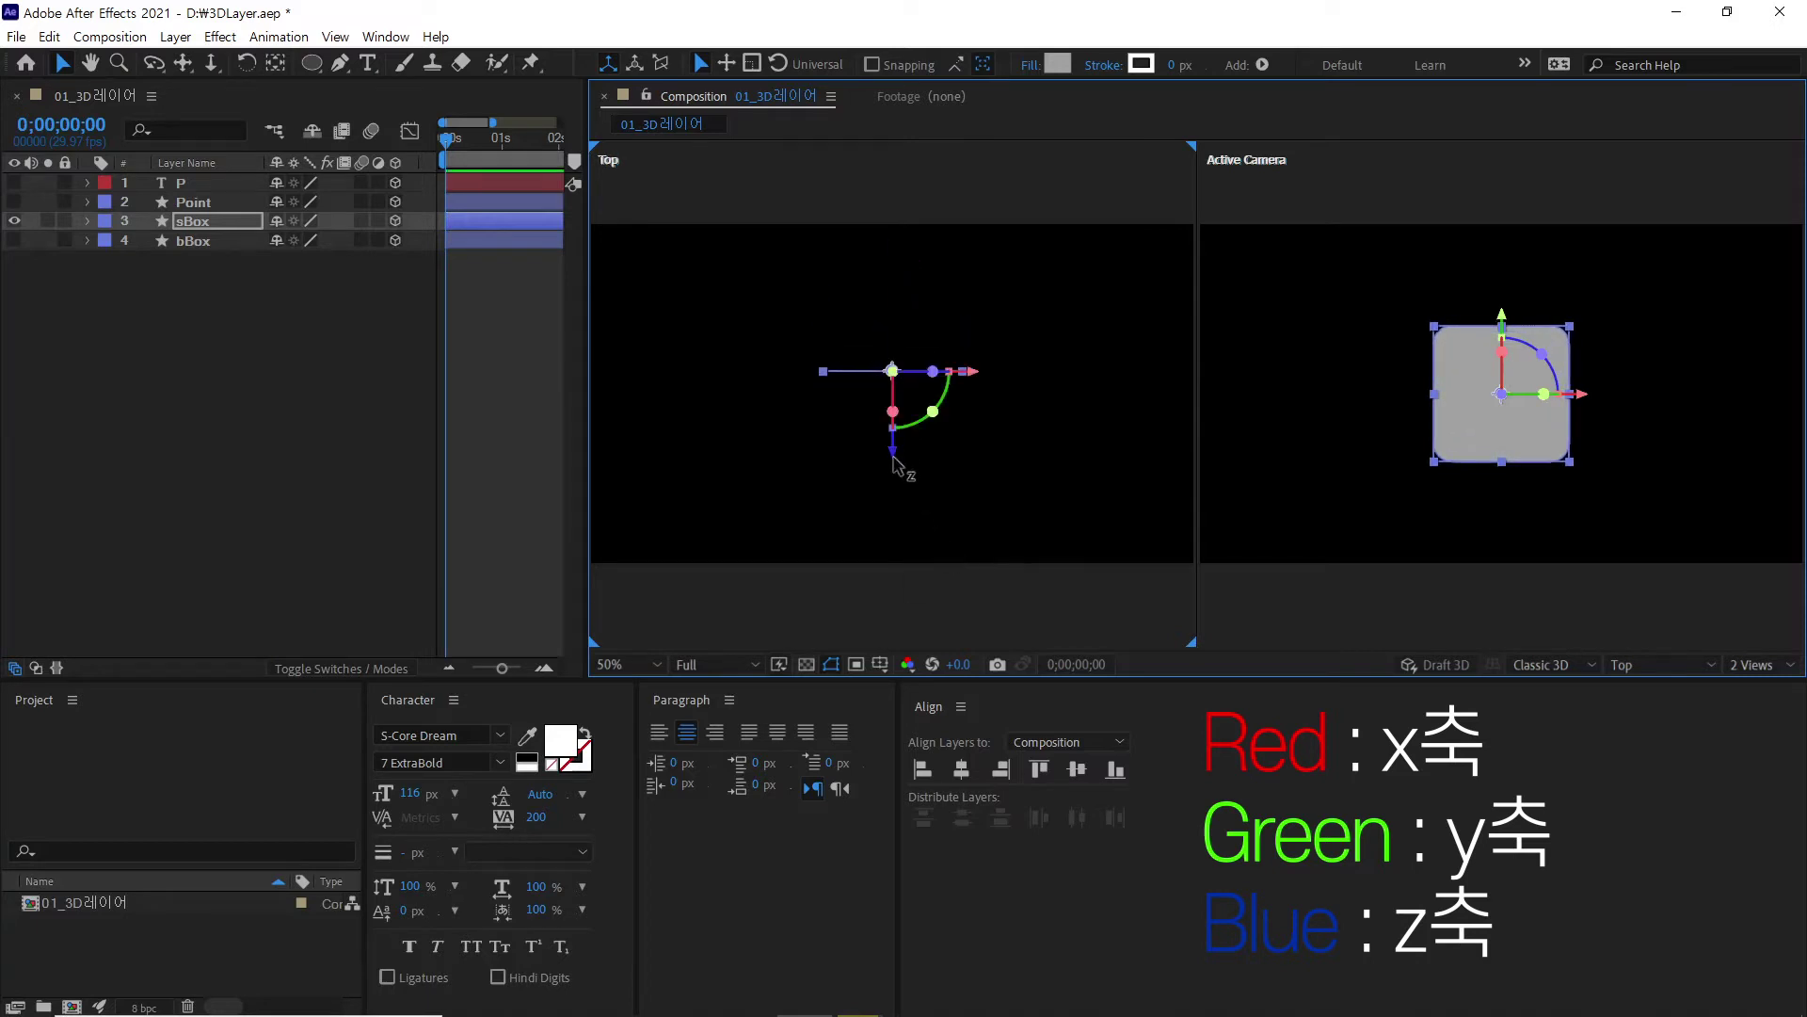
{"action": "mouse_move", "coordinate": [893, 452]}
{"action": "left_mouse_down"}
{"action": "mouse_move", "coordinate": [891, 364]}
{"action": "mouse_move", "coordinate": [900, 450]}
{"action": "mouse_move", "coordinate": [900, 425]}
{"action": "left_mouse_up"}
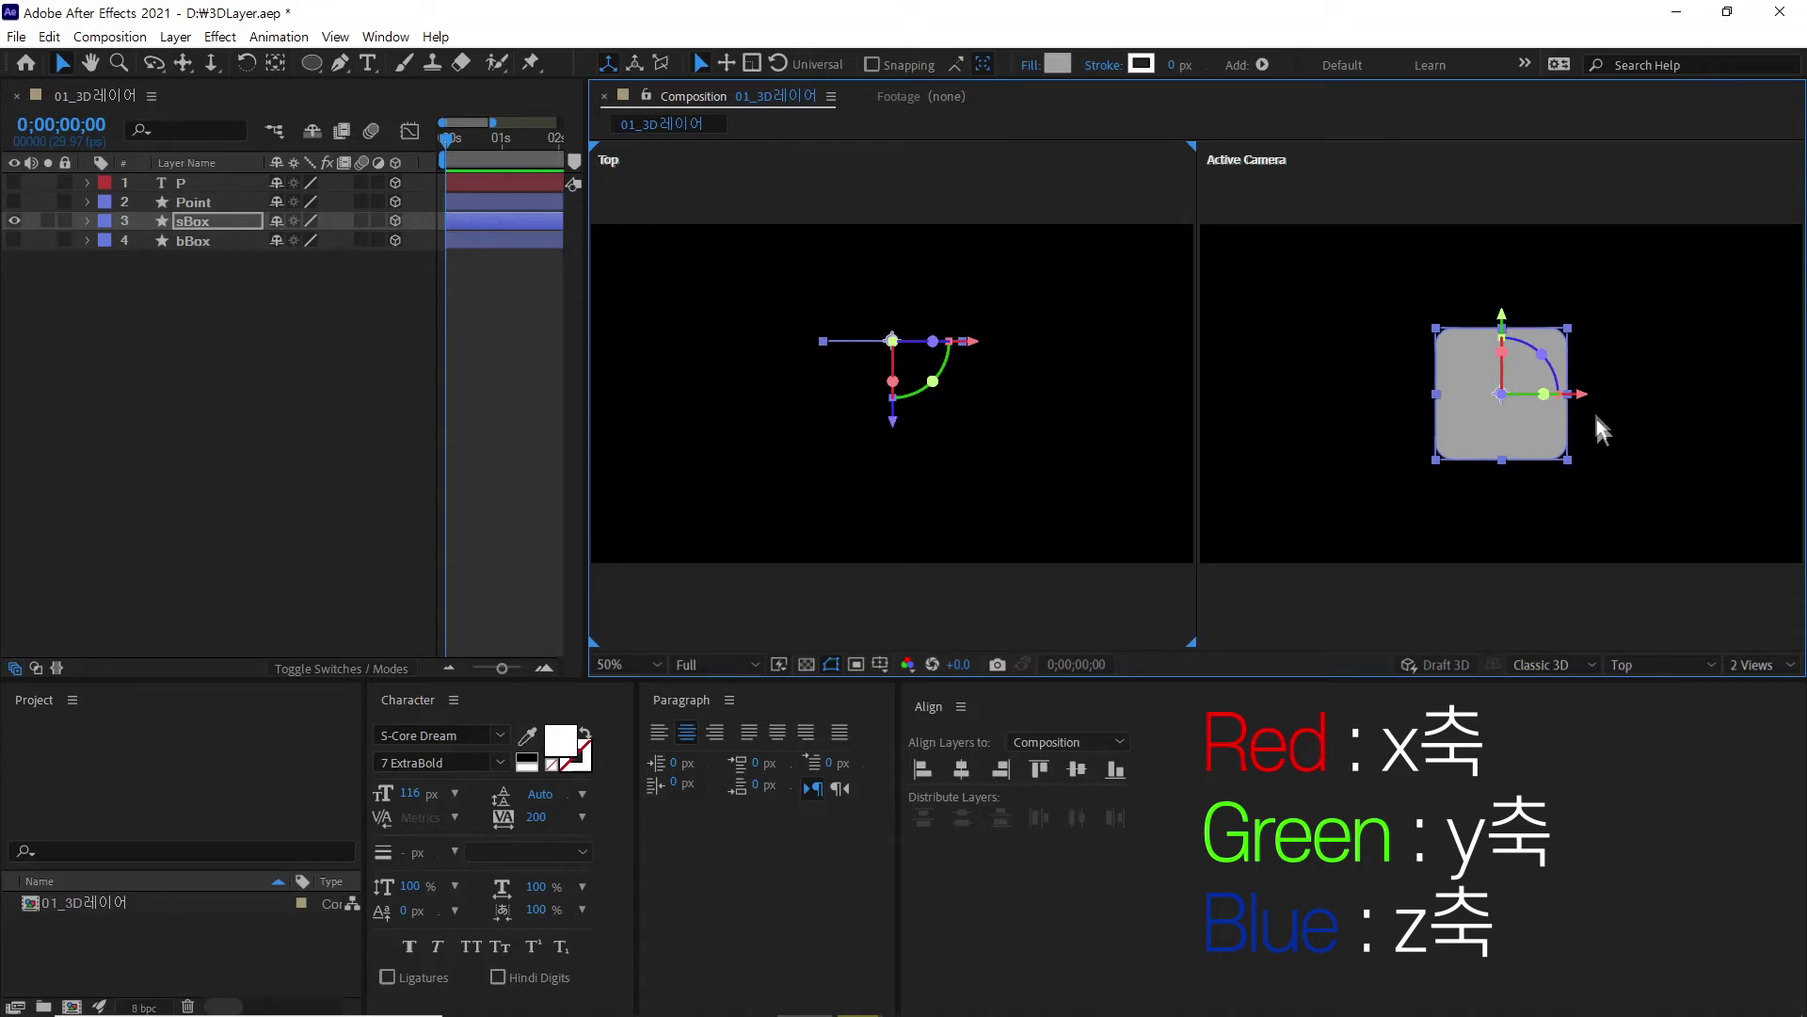
{"action": "left_click_drag", "start_coordinate": [1584, 401], "coordinate": [1629, 403]}
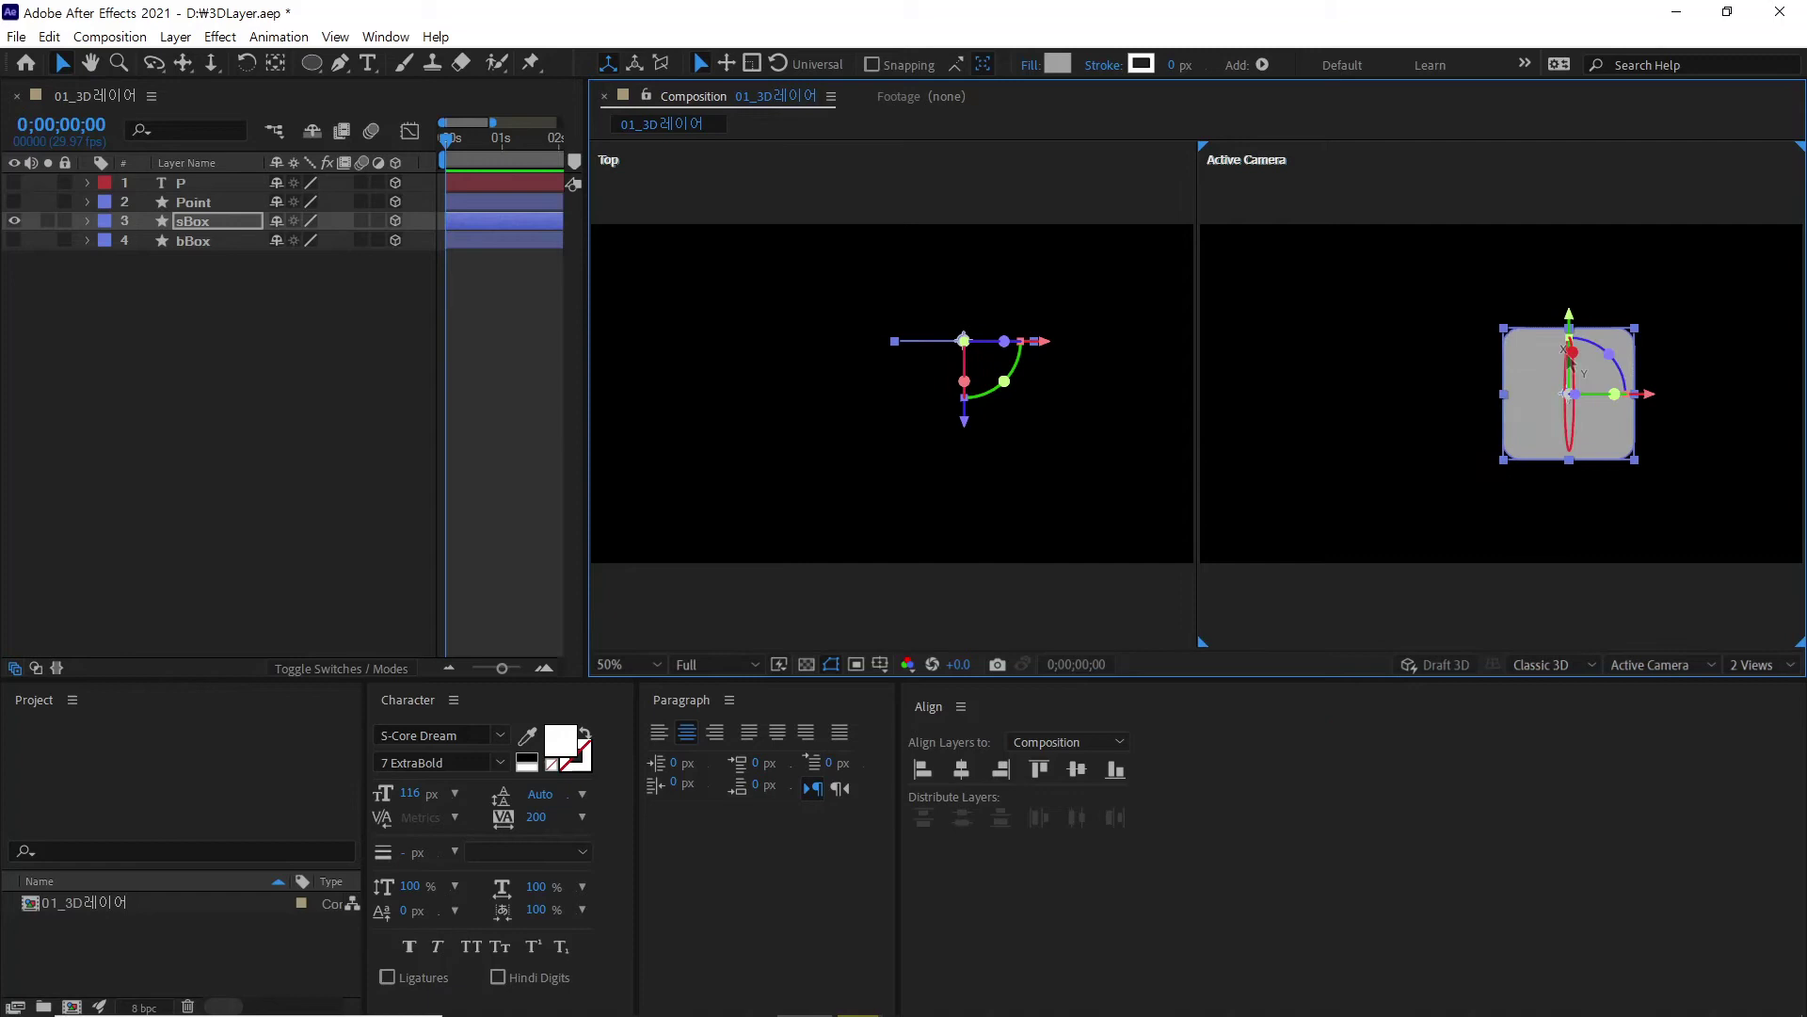
{"action": "mouse_move", "coordinate": [1568, 311]}
{"action": "left_mouse_down"}
{"action": "mouse_move", "coordinate": [1570, 240]}
{"action": "mouse_move", "coordinate": [1574, 367]}
{"action": "mouse_move", "coordinate": [1576, 265]}
{"action": "mouse_move", "coordinate": [1571, 300]}
{"action": "left_mouse_up"}
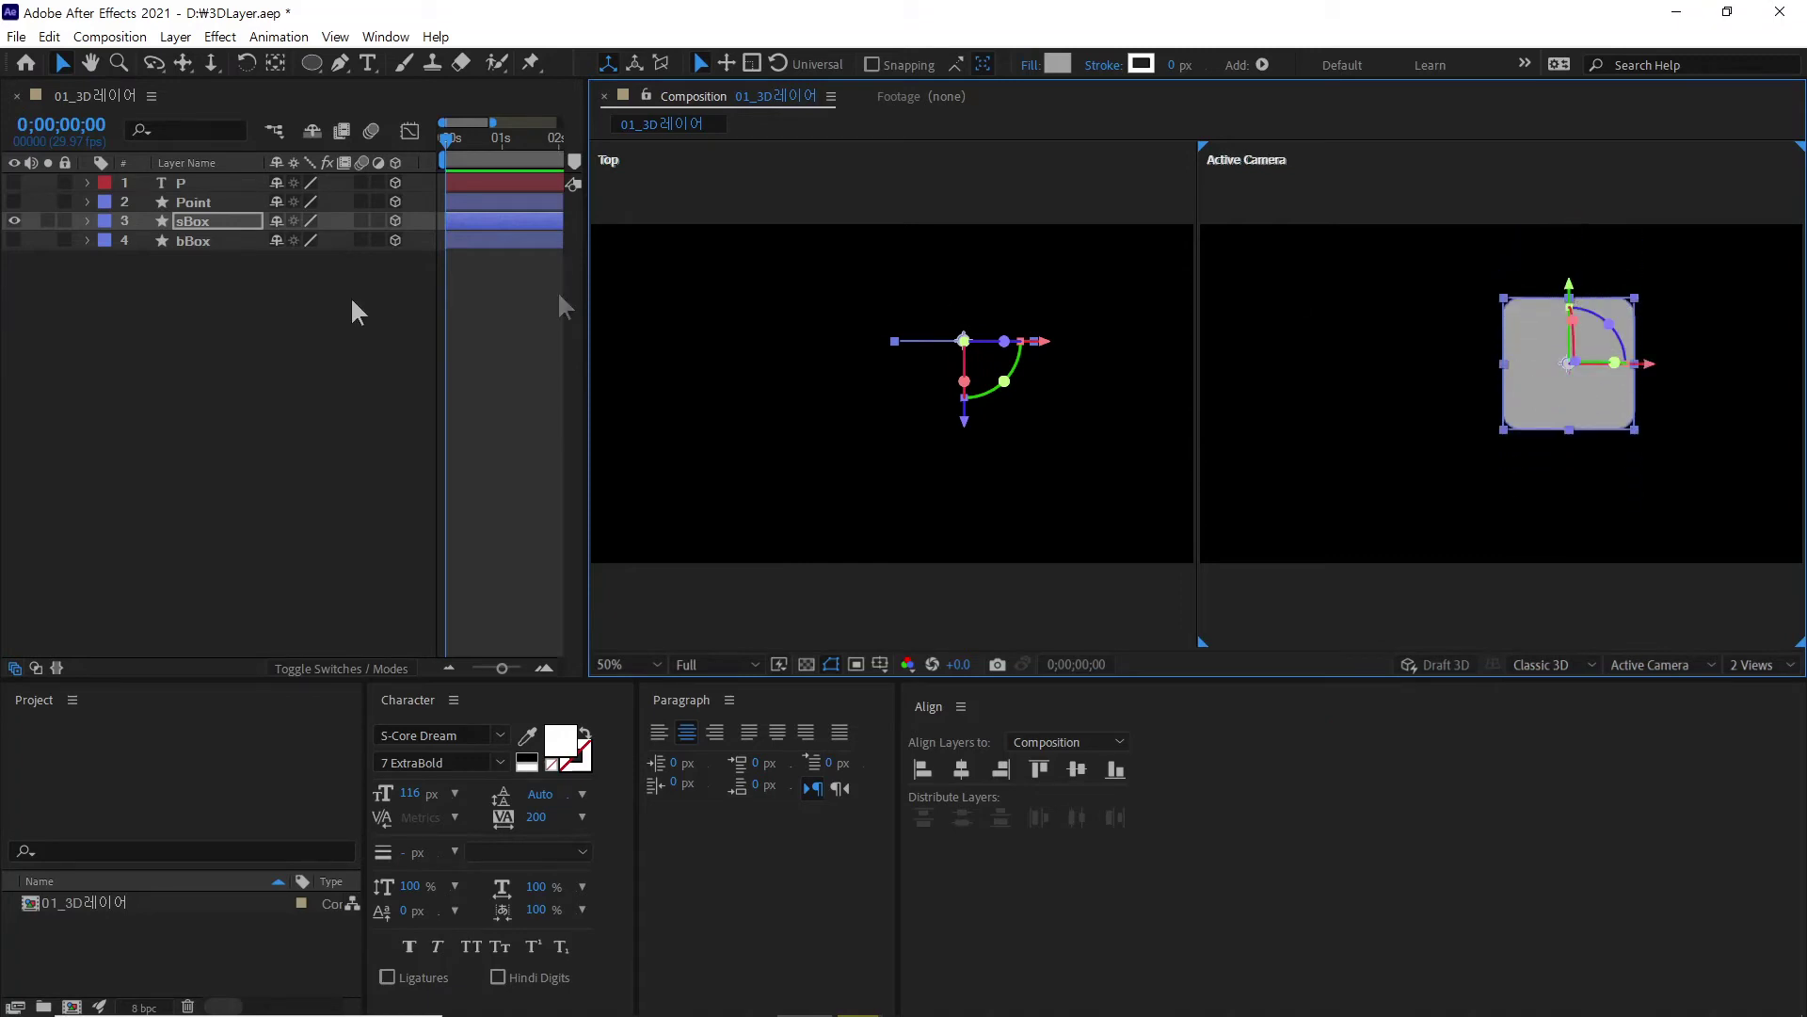
Step: Expand sBox's Transform properties and move the box along each axis to position about 814, 290, 30
{"action": "left_click", "coordinate": [87, 220]}
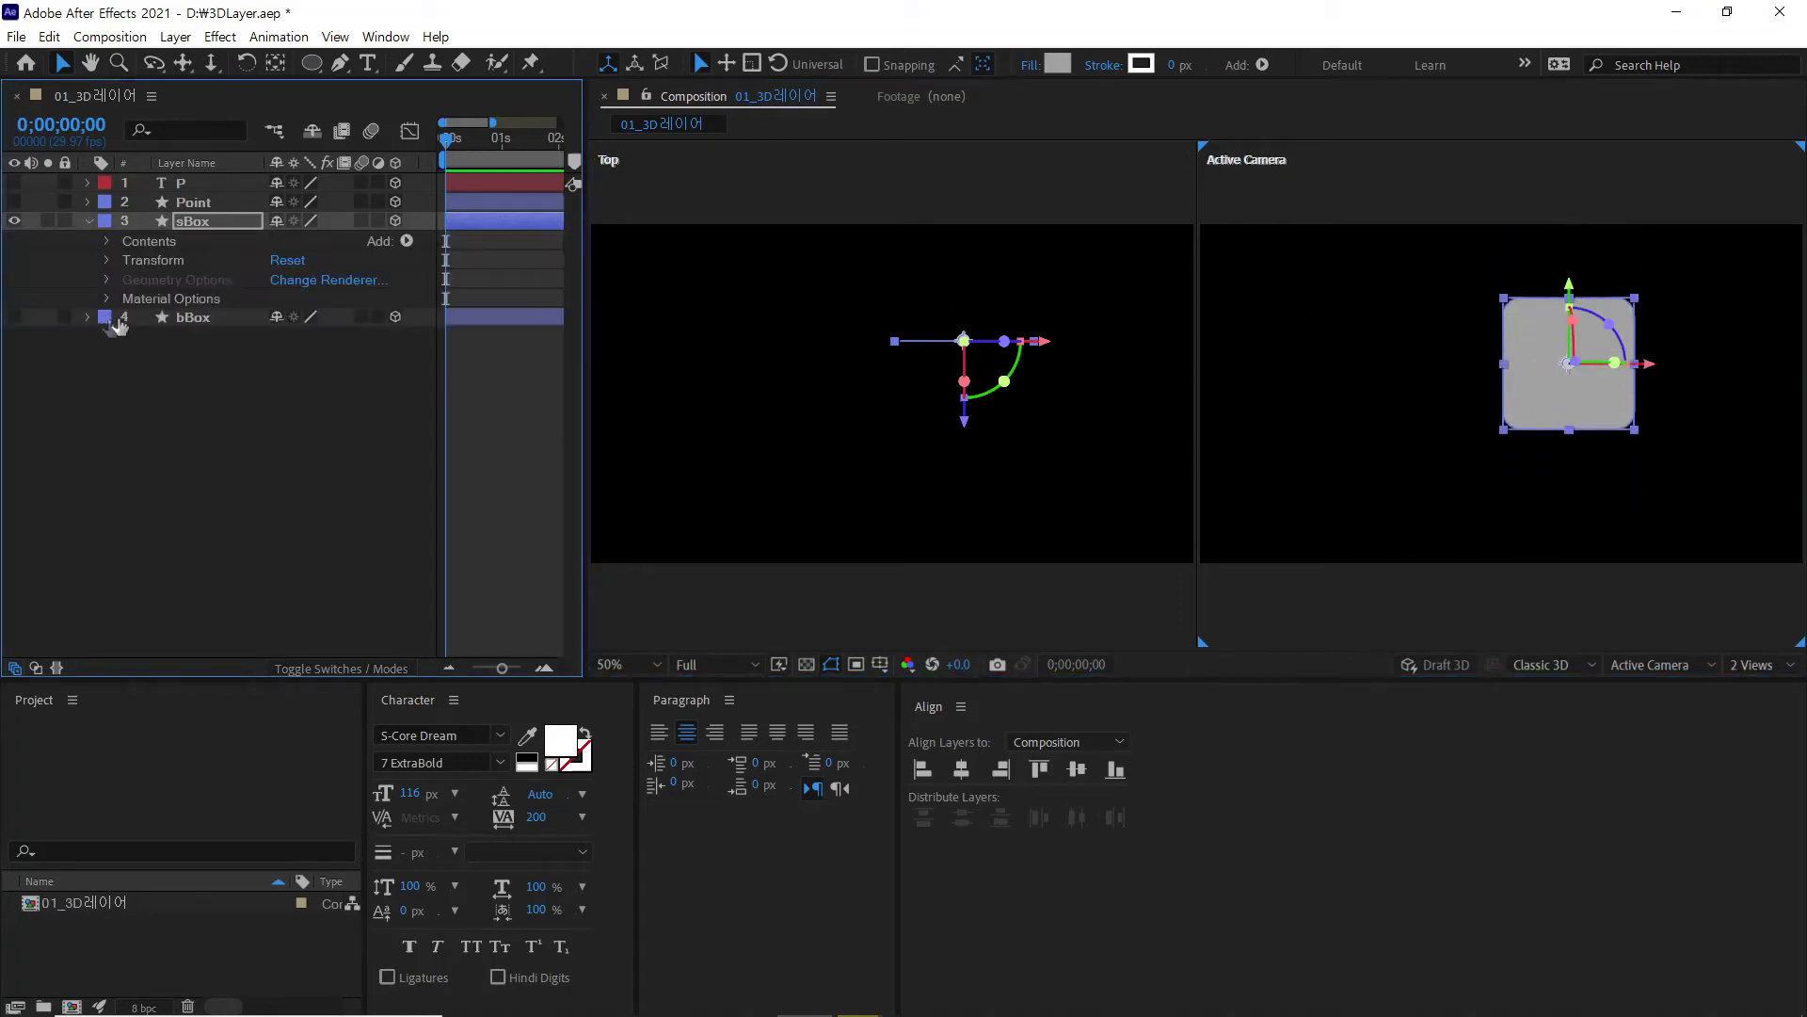
{"action": "left_click", "coordinate": [107, 261]}
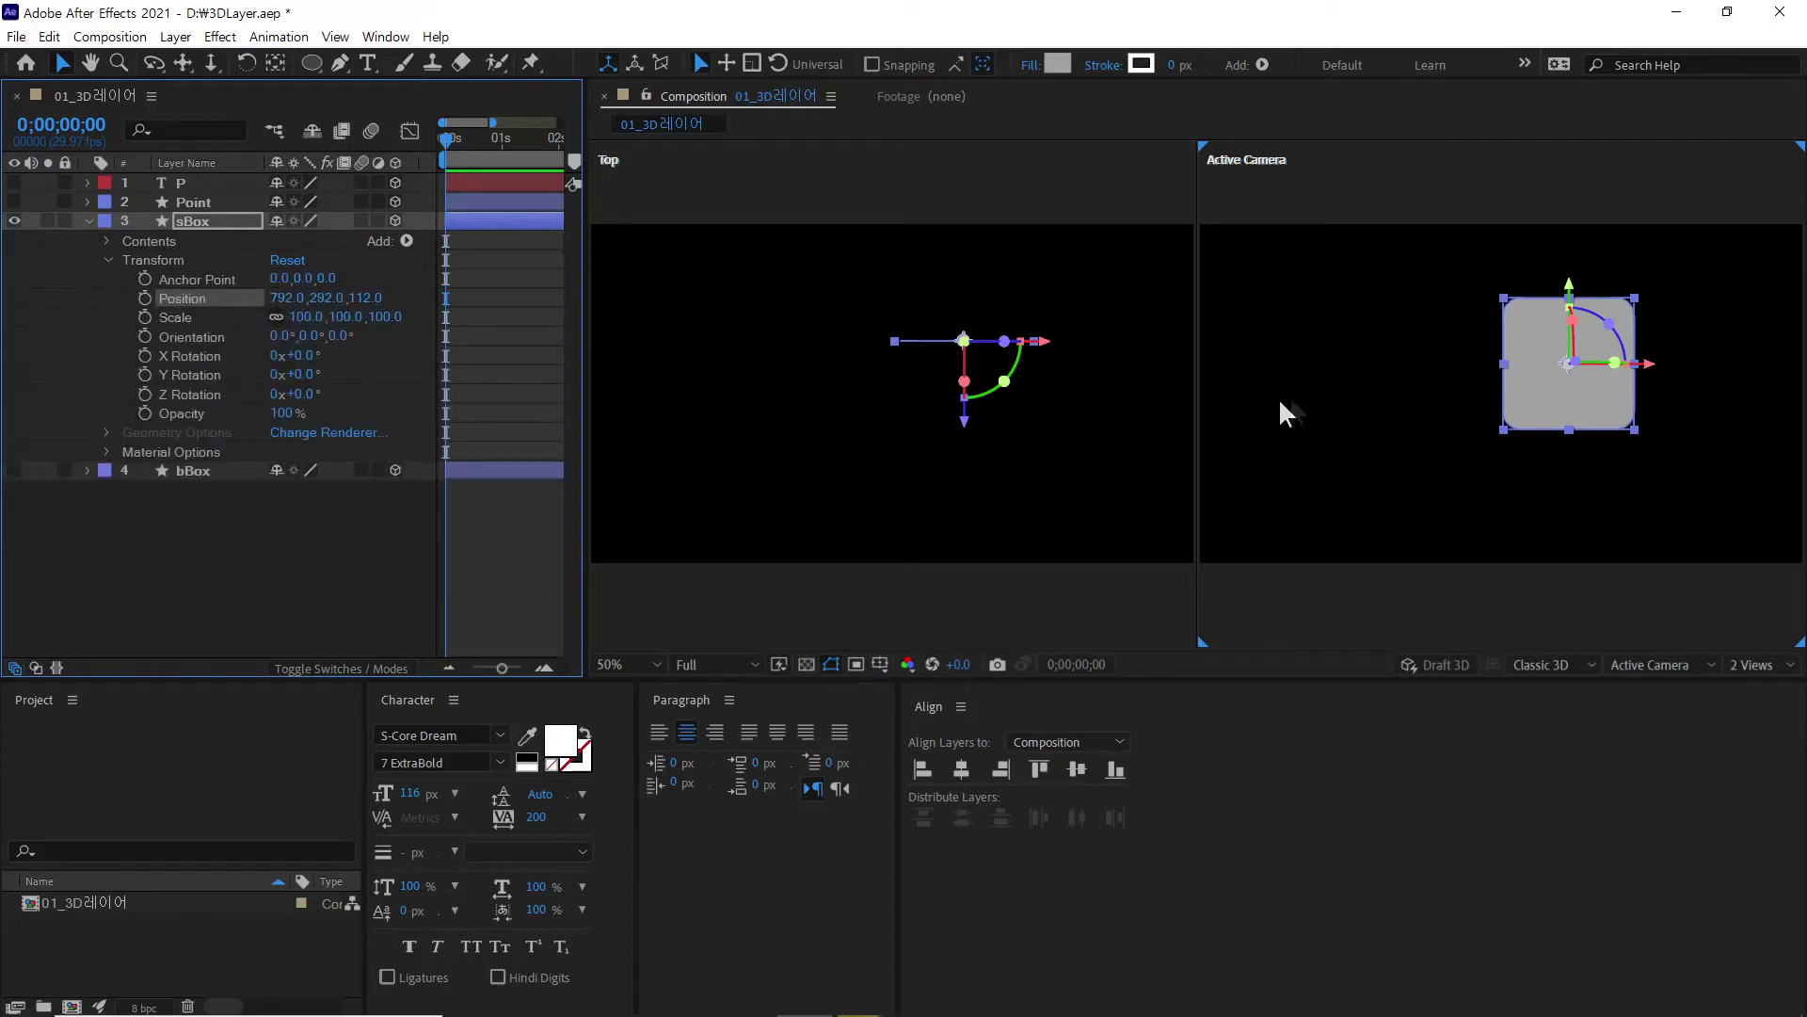
{"action": "mouse_move", "coordinate": [1646, 367]}
{"action": "left_mouse_down"}
{"action": "mouse_move", "coordinate": [1685, 372]}
{"action": "mouse_move", "coordinate": [1566, 370]}
{"action": "mouse_move", "coordinate": [1638, 369]}
{"action": "left_mouse_up"}
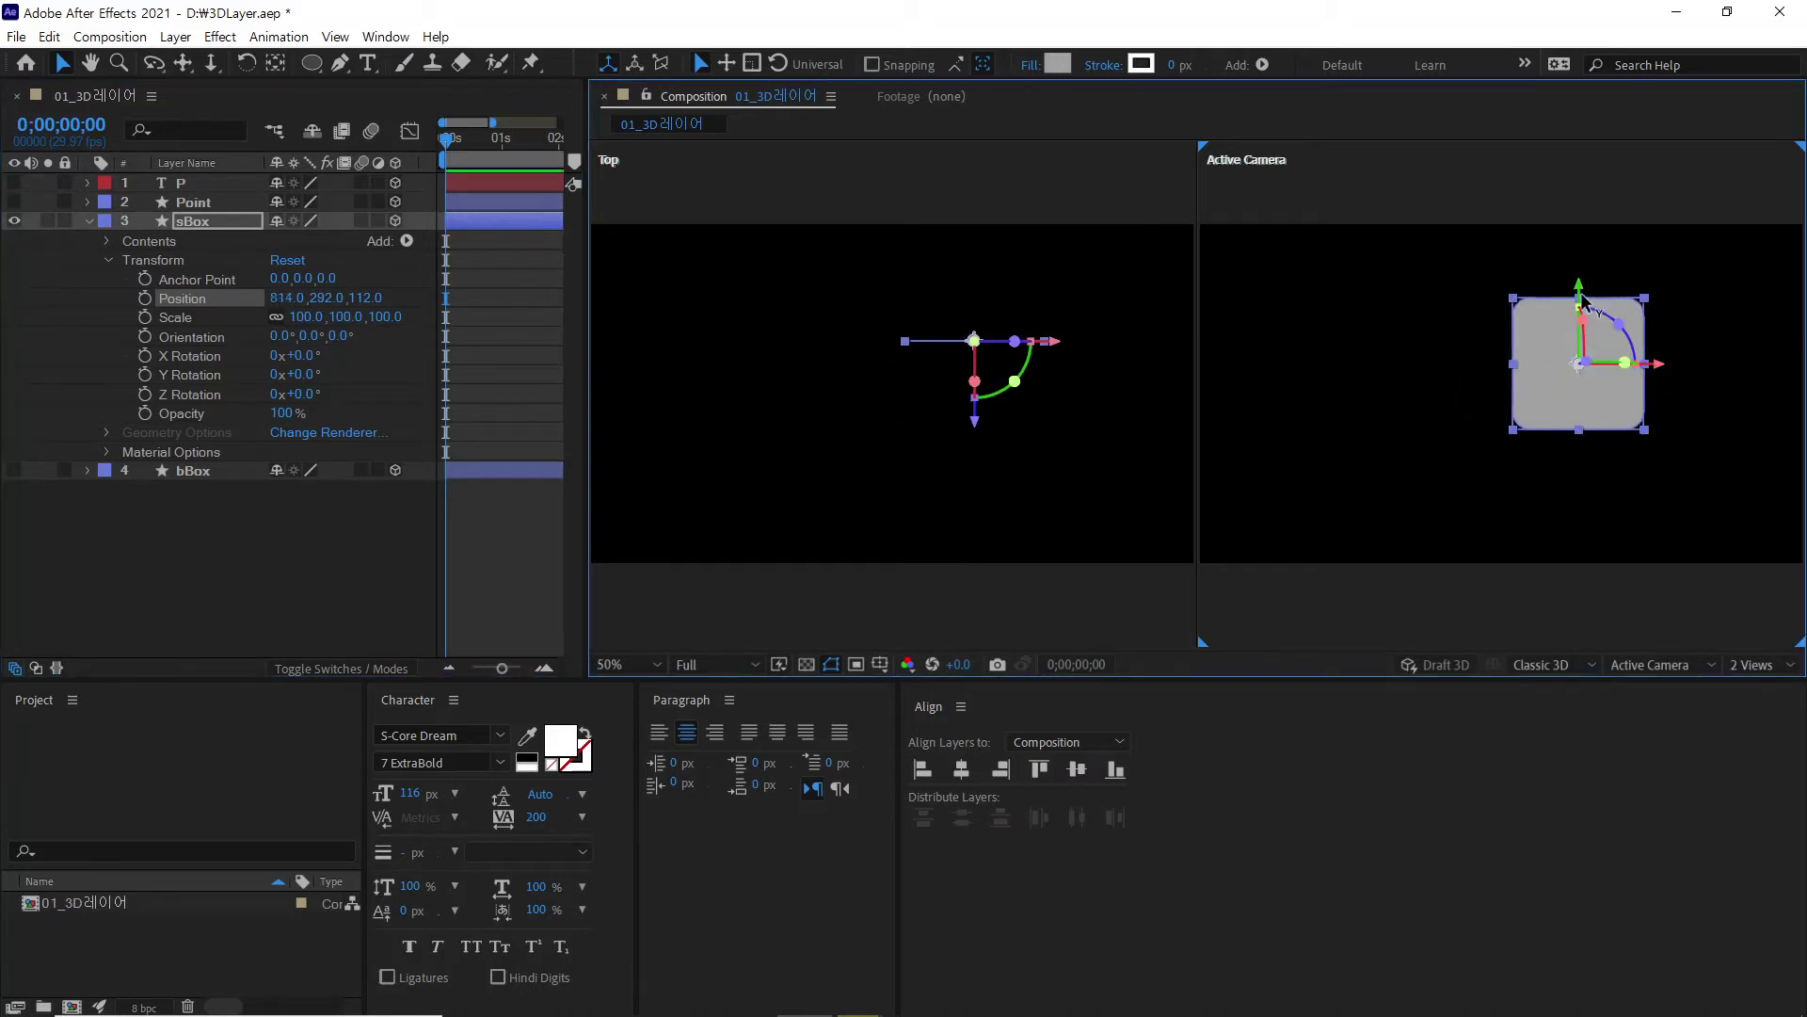
{"action": "mouse_move", "coordinate": [1580, 291]}
{"action": "left_mouse_down"}
{"action": "mouse_move", "coordinate": [1579, 236]}
{"action": "mouse_move", "coordinate": [1578, 315]}
{"action": "mouse_move", "coordinate": [1579, 290]}
{"action": "left_mouse_up"}
{"action": "mouse_move", "coordinate": [984, 431]}
{"action": "left_mouse_down"}
{"action": "mouse_move", "coordinate": [985, 372]}
{"action": "mouse_move", "coordinate": [979, 523]}
{"action": "mouse_move", "coordinate": [972, 395]}
{"action": "mouse_move", "coordinate": [984, 482]}
{"action": "mouse_move", "coordinate": [982, 466]}
{"action": "left_mouse_up"}
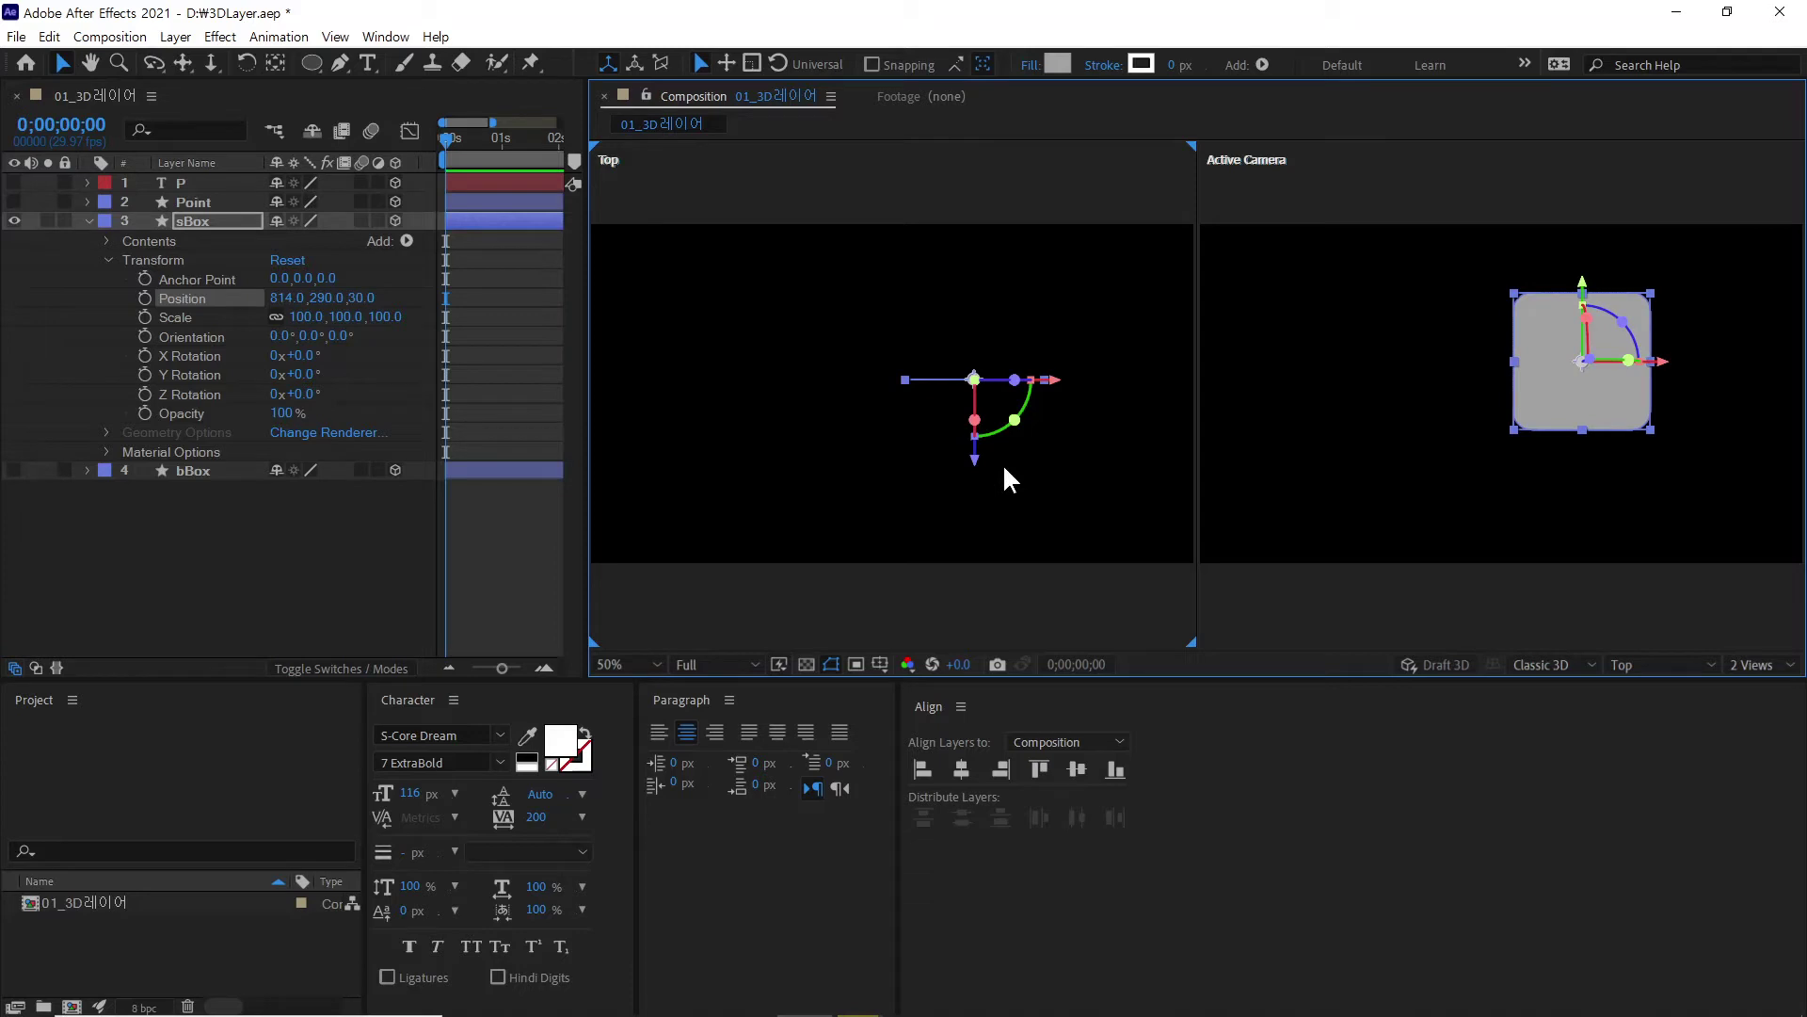
Step: Try a Z value of 133 for sBox's Anchor Point and set it back to 0
{"action": "left_click", "coordinate": [201, 279]}
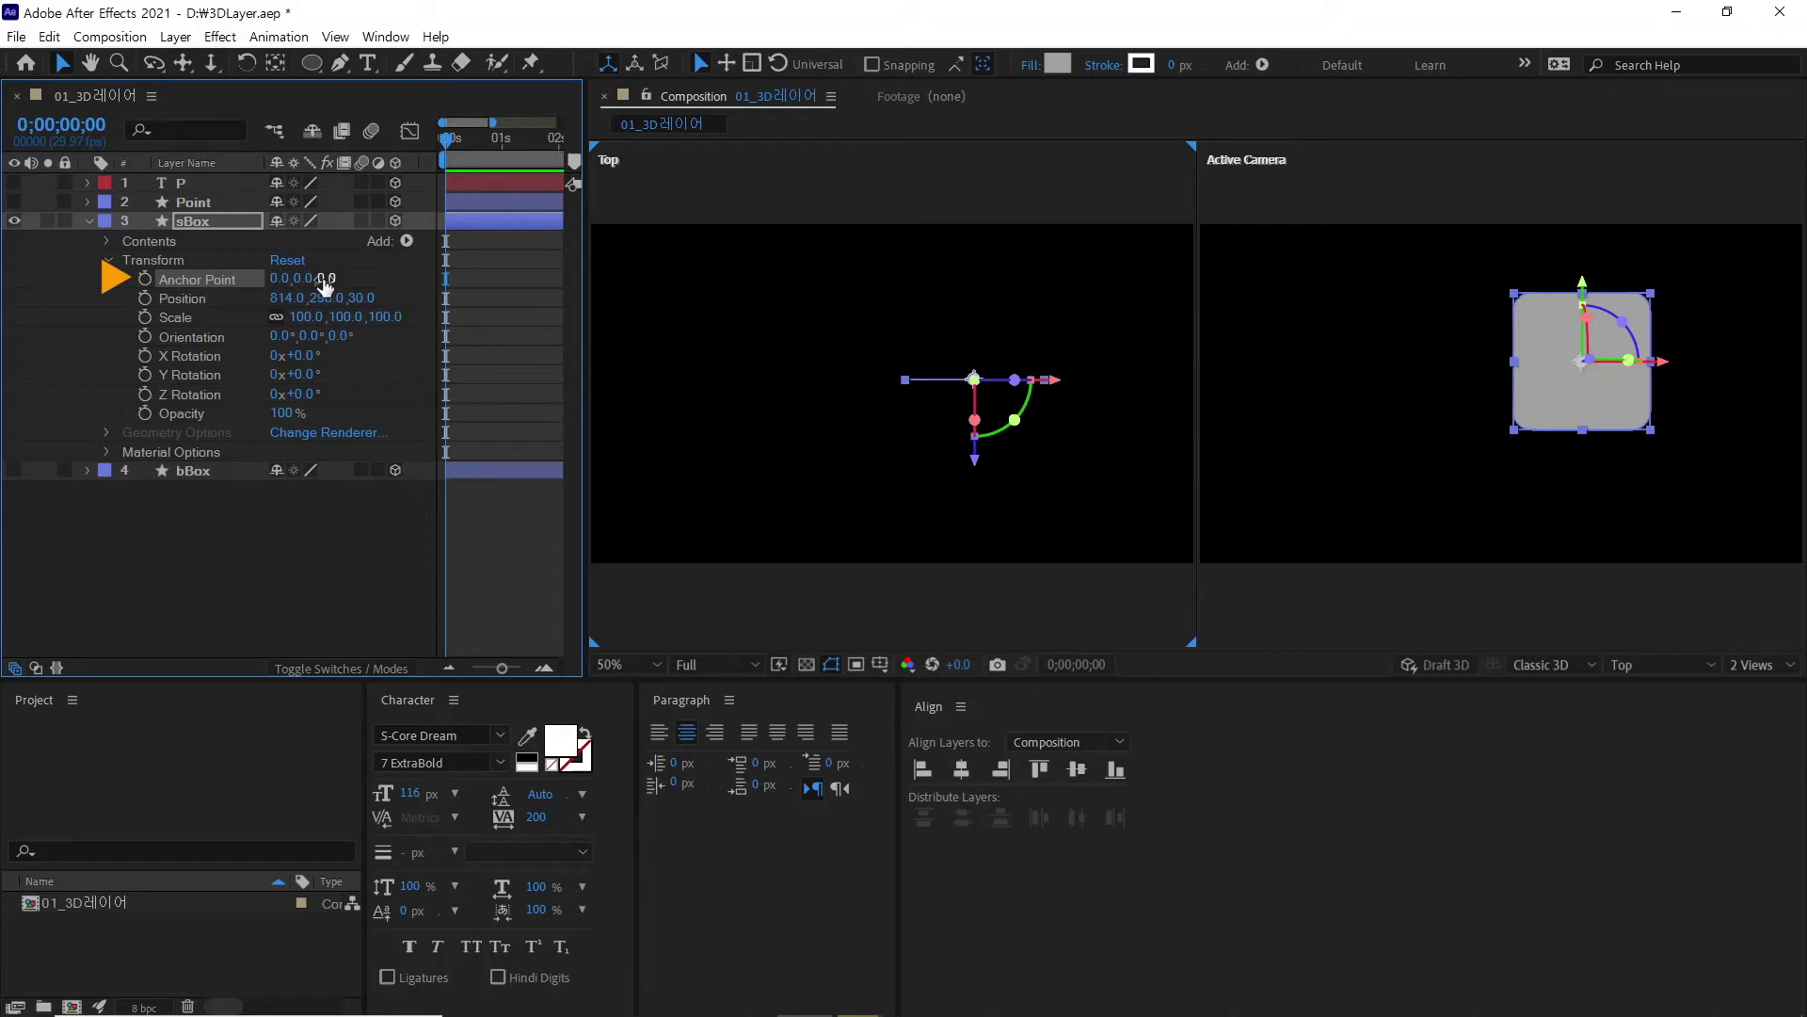
{"action": "left_click_drag", "start_coordinate": [328, 282], "coordinate": [499, 292]}
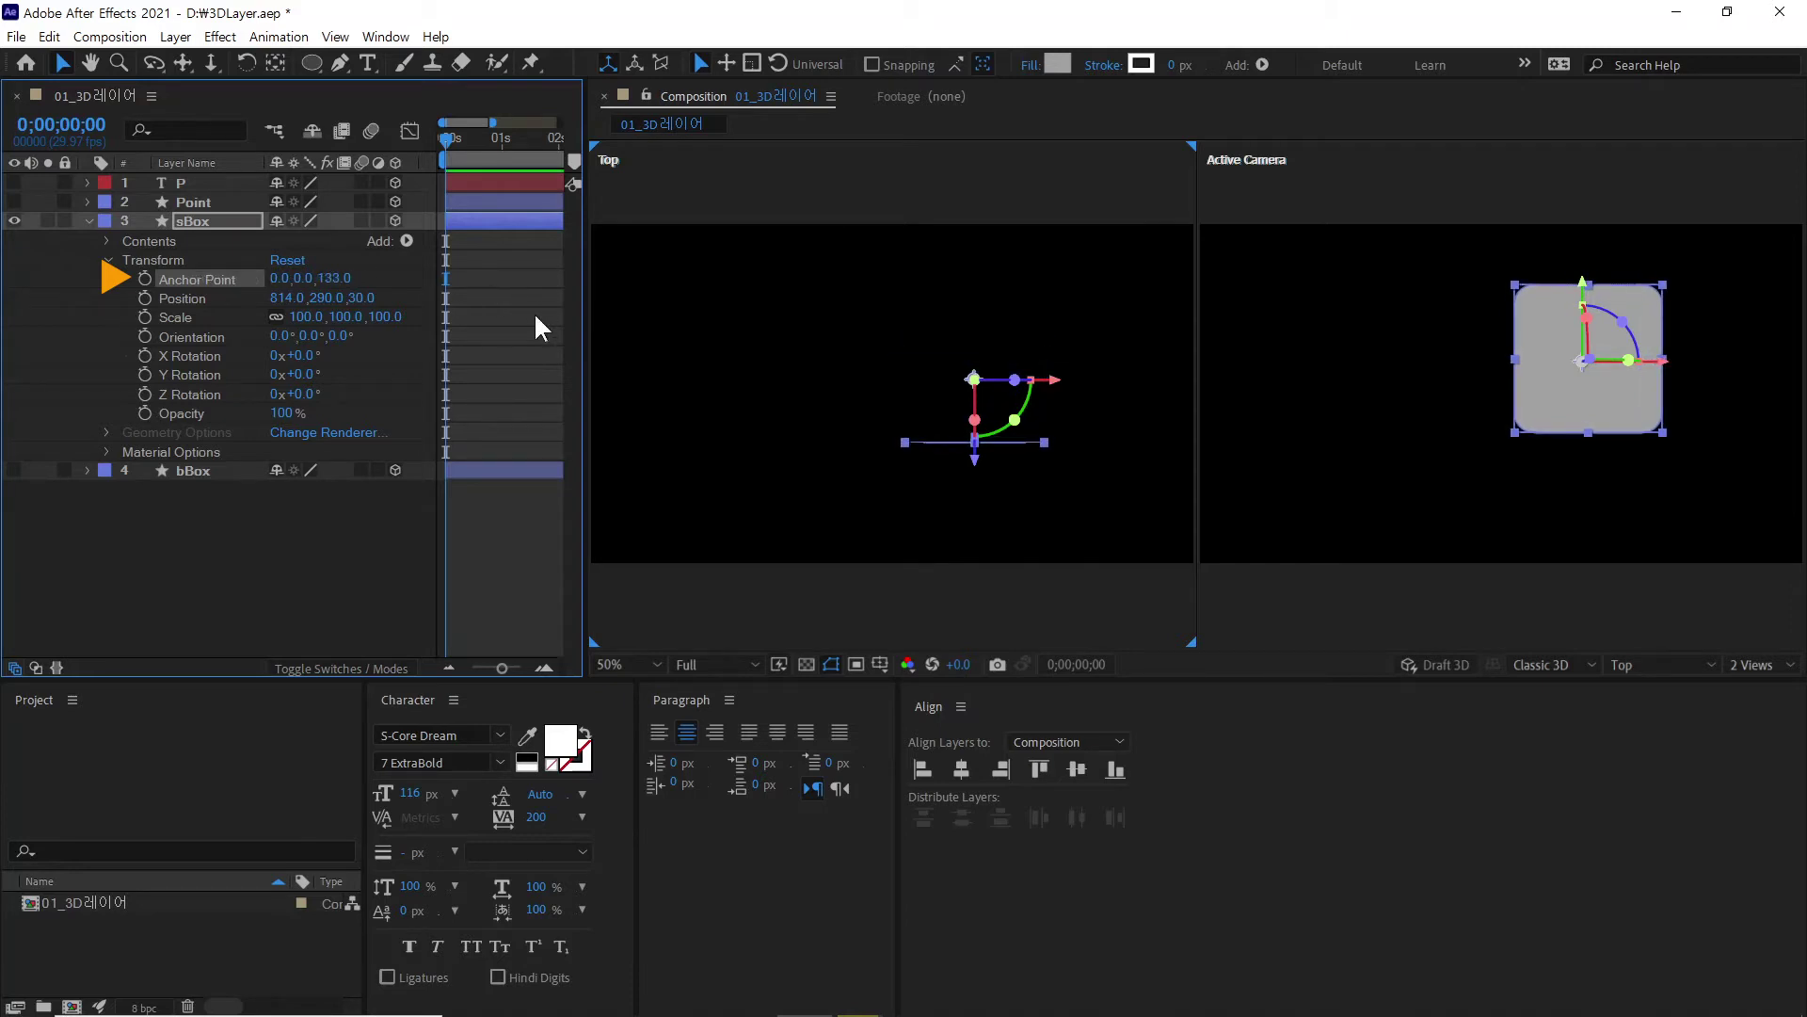
{"action": "left_click", "coordinate": [336, 279]}
{"action": "type", "text": "0"}
{"action": "key", "text": "Return"}
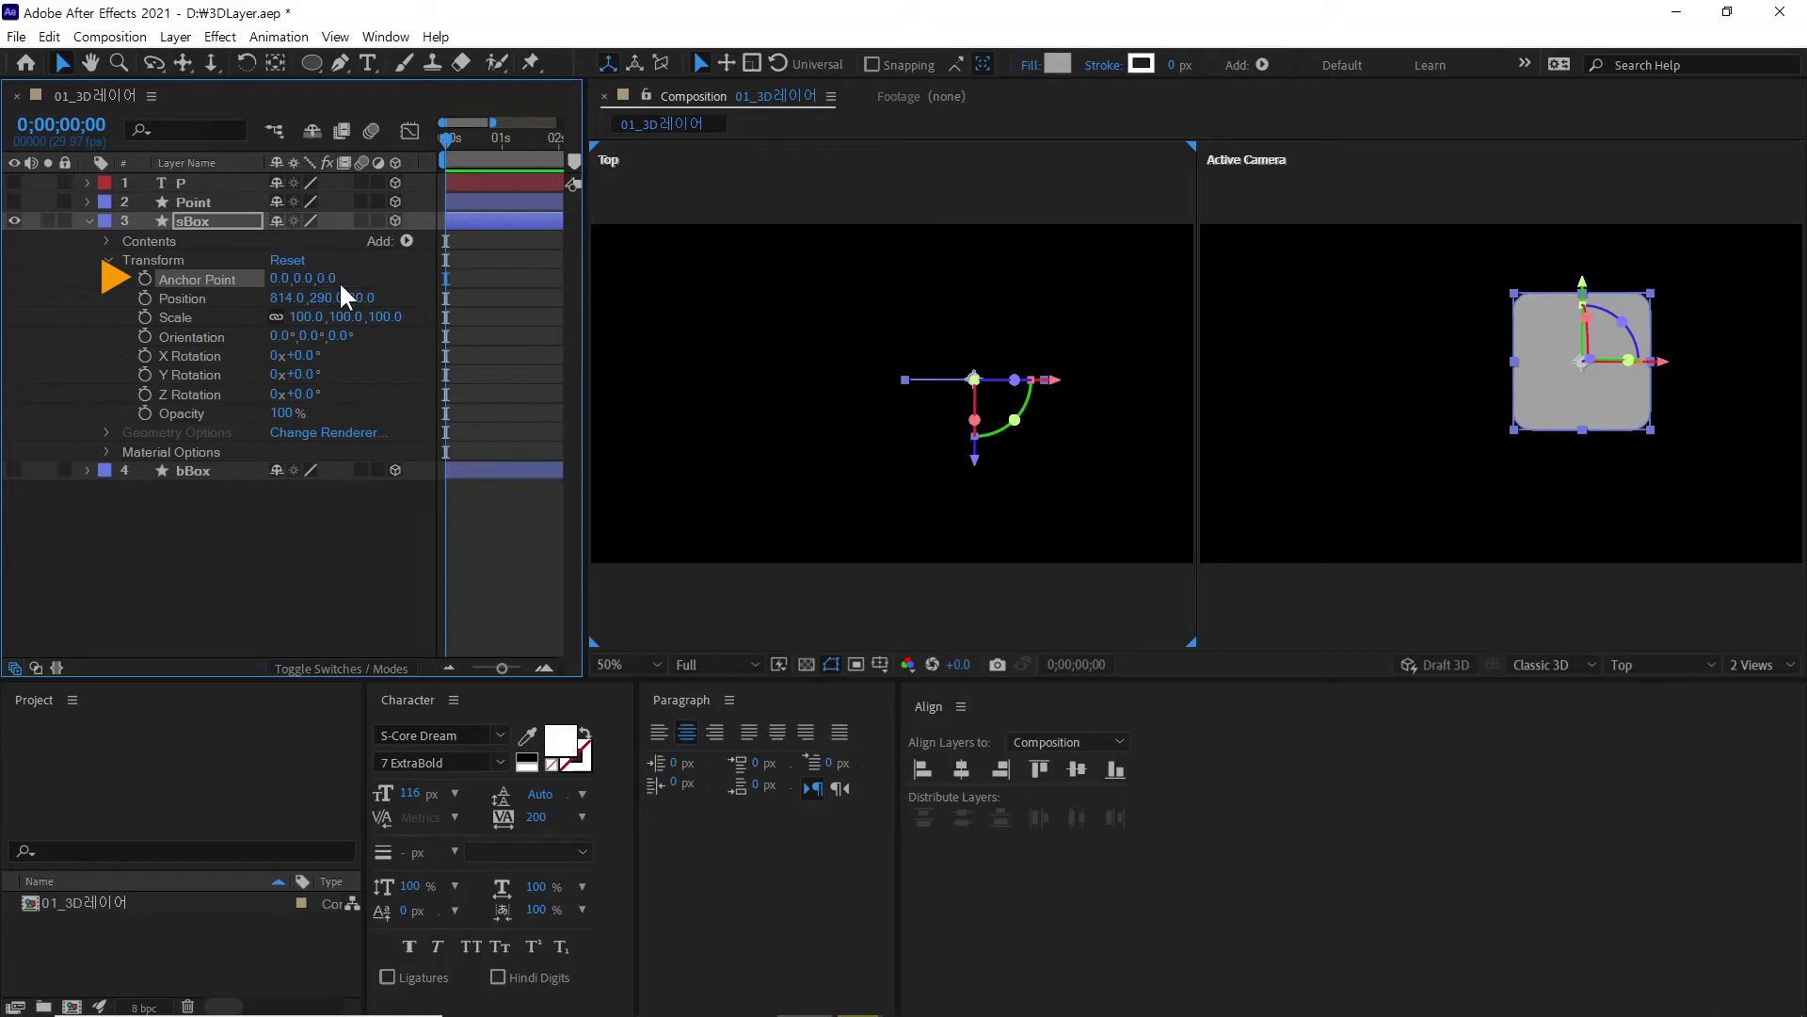
Step: Scale sBox proportionally to 70% on all three axes
{"action": "left_click", "coordinate": [184, 317]}
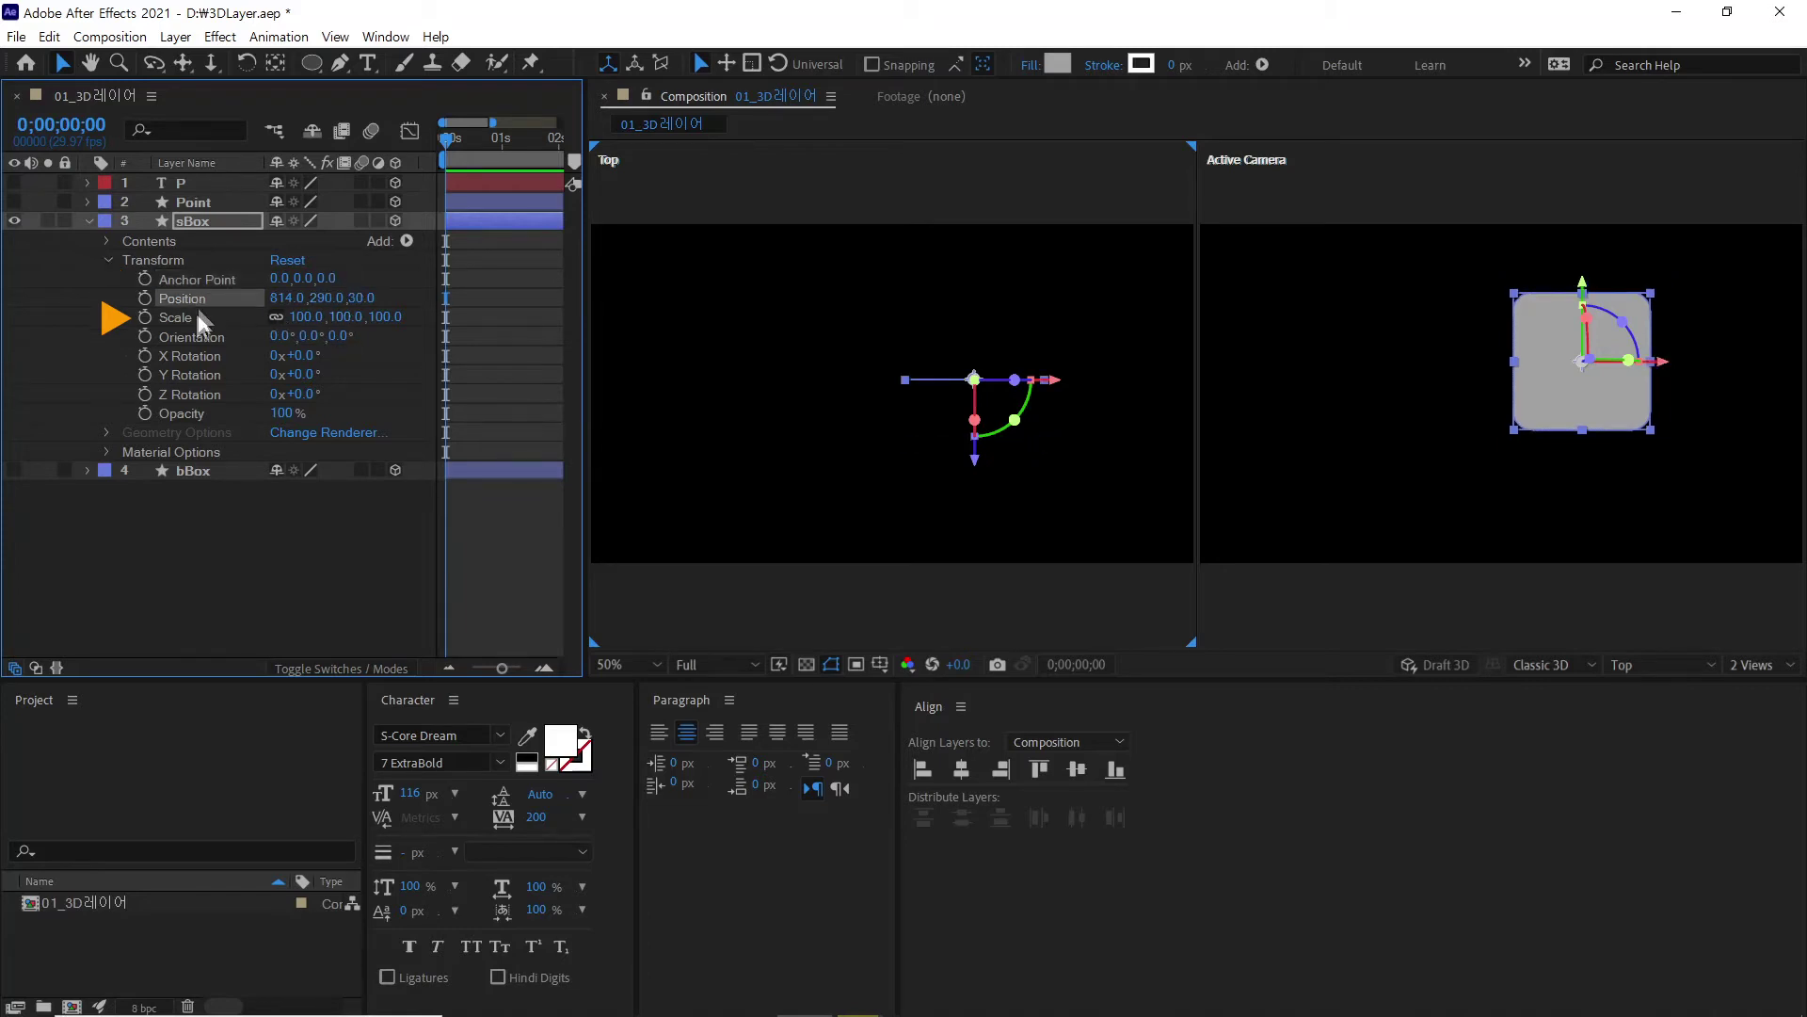
{"action": "left_click", "coordinate": [276, 318]}
{"action": "mouse_move", "coordinate": [273, 317]}
{"action": "left_mouse_down"}
{"action": "mouse_move", "coordinate": [329, 319]}
{"action": "mouse_move", "coordinate": [248, 318]}
{"action": "left_mouse_up"}
{"action": "left_click", "coordinate": [279, 313]}
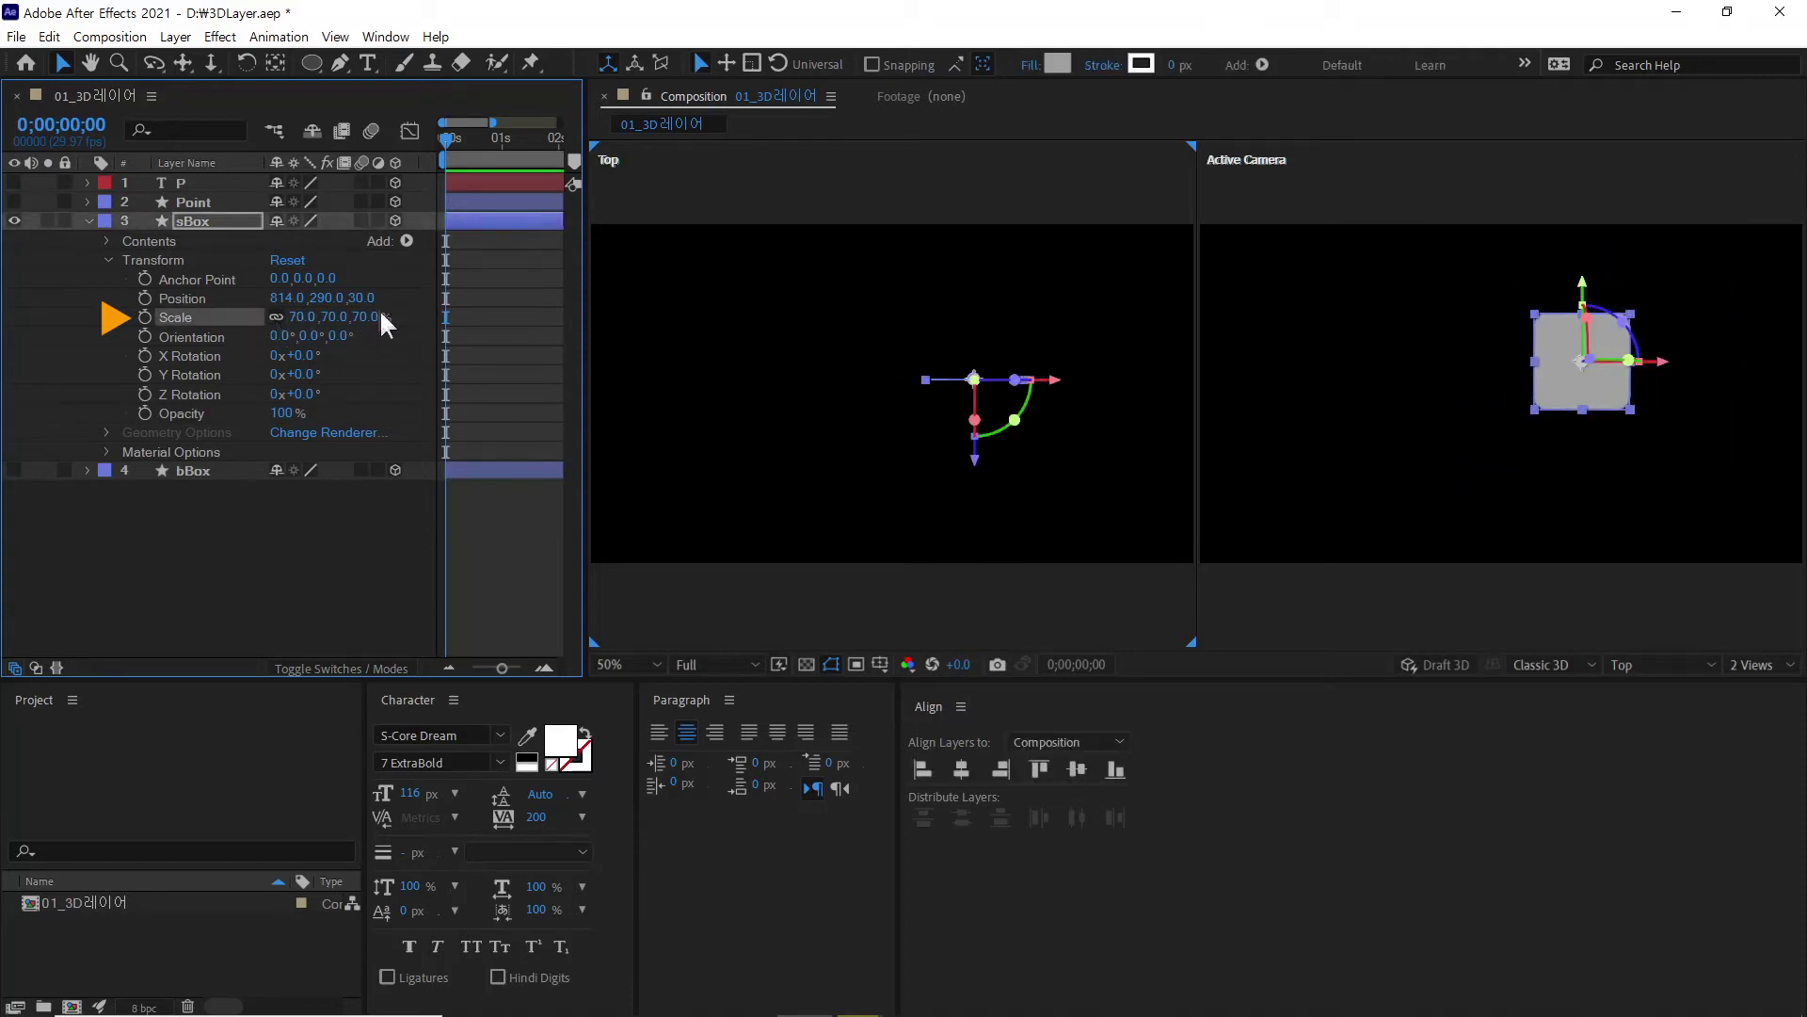
Step: Unlink sBox's Scale proportions to try a Z scale of 78%, and restore 70% with the proportions linked
{"action": "left_click", "coordinate": [277, 318]}
{"action": "left_click", "coordinate": [363, 318]}
{"action": "type", "text": "238"}
{"action": "key", "text": "Return"}
{"action": "left_click_drag", "start_coordinate": [272, 327], "coordinate": [424, 323]}
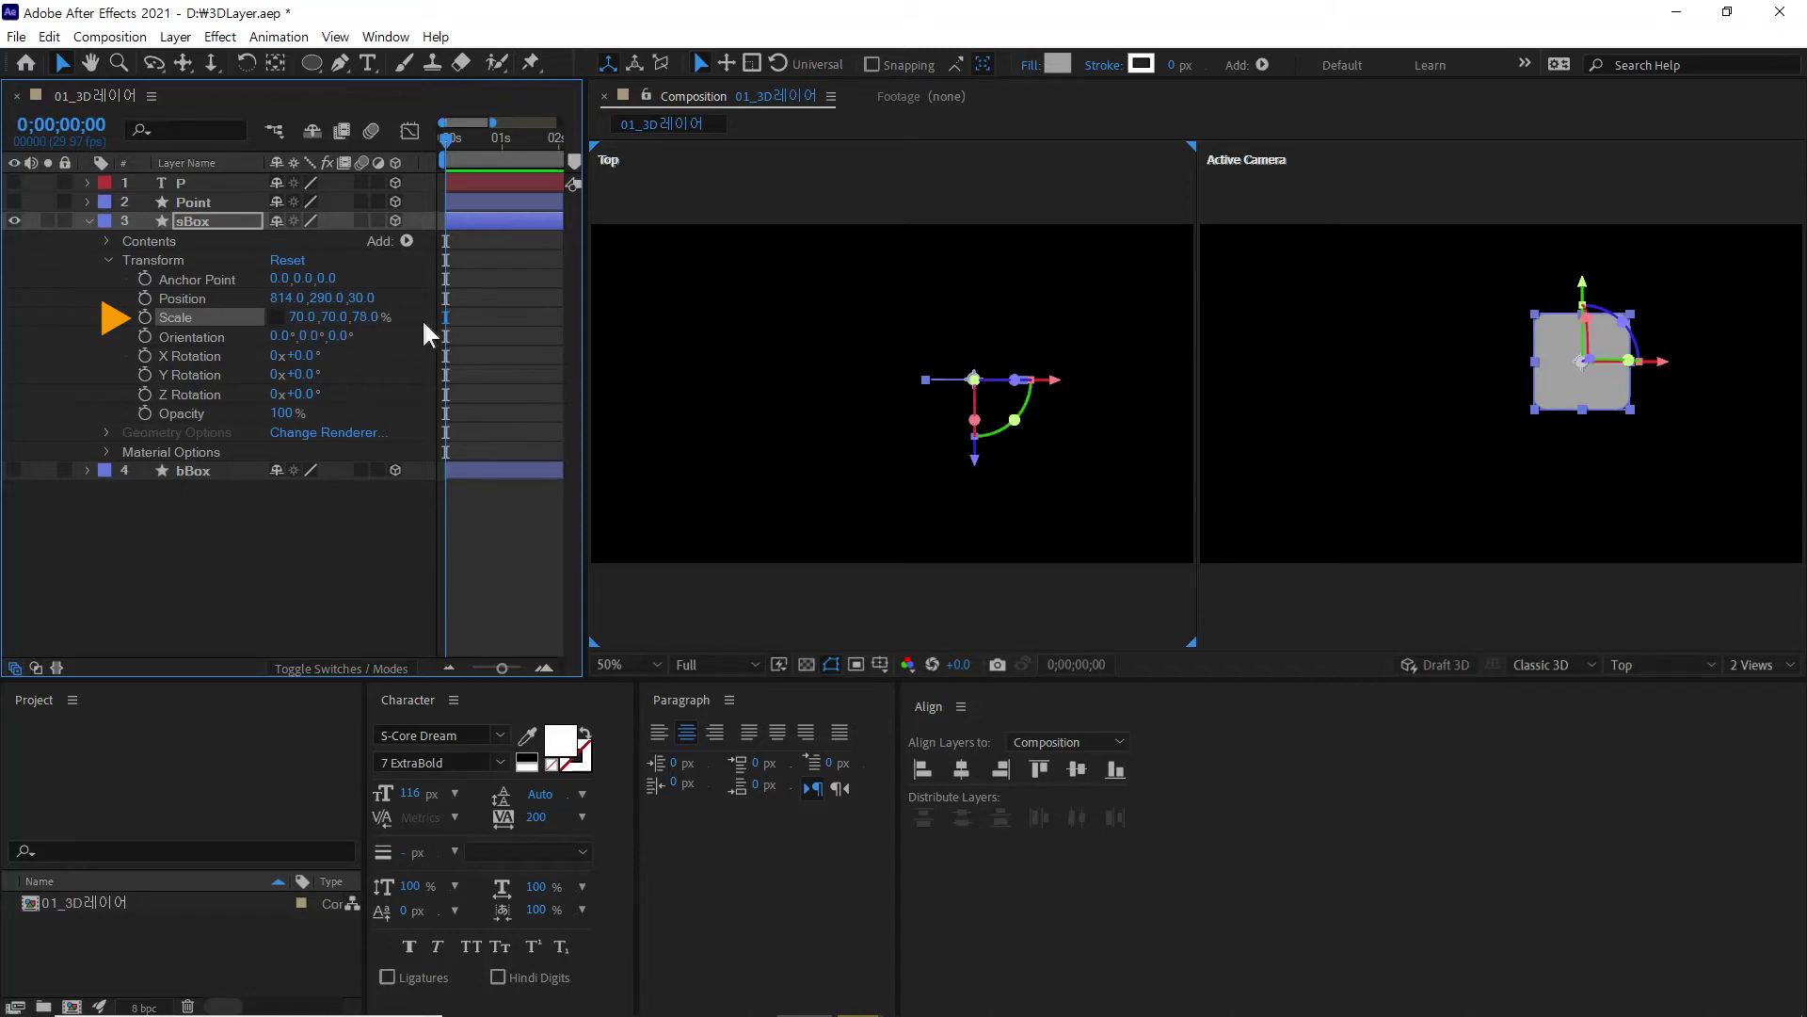
{"action": "left_click", "coordinate": [367, 318]}
{"action": "type", "text": "70"}
{"action": "key", "text": "Return"}
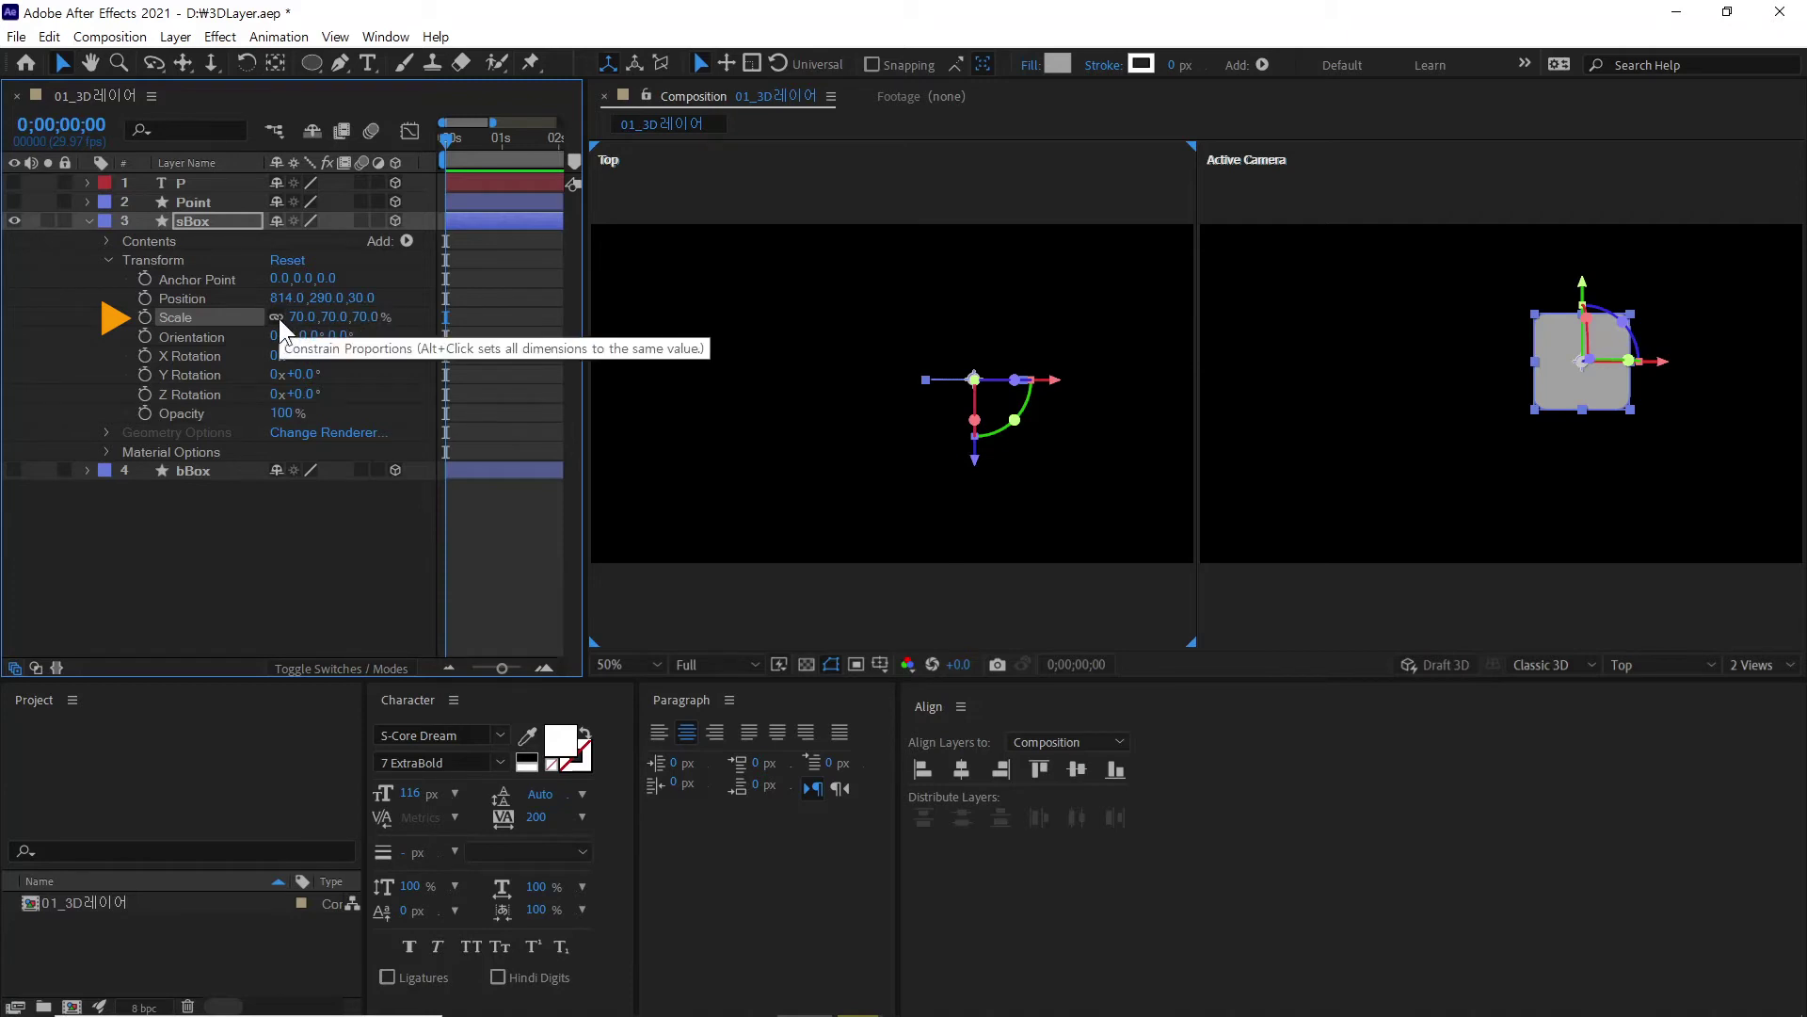
Step: Undo sBox's move and scaling so Position is 640, 360, 0 and Scale is 100% on all axes
{"action": "left_click", "coordinate": [204, 333]}
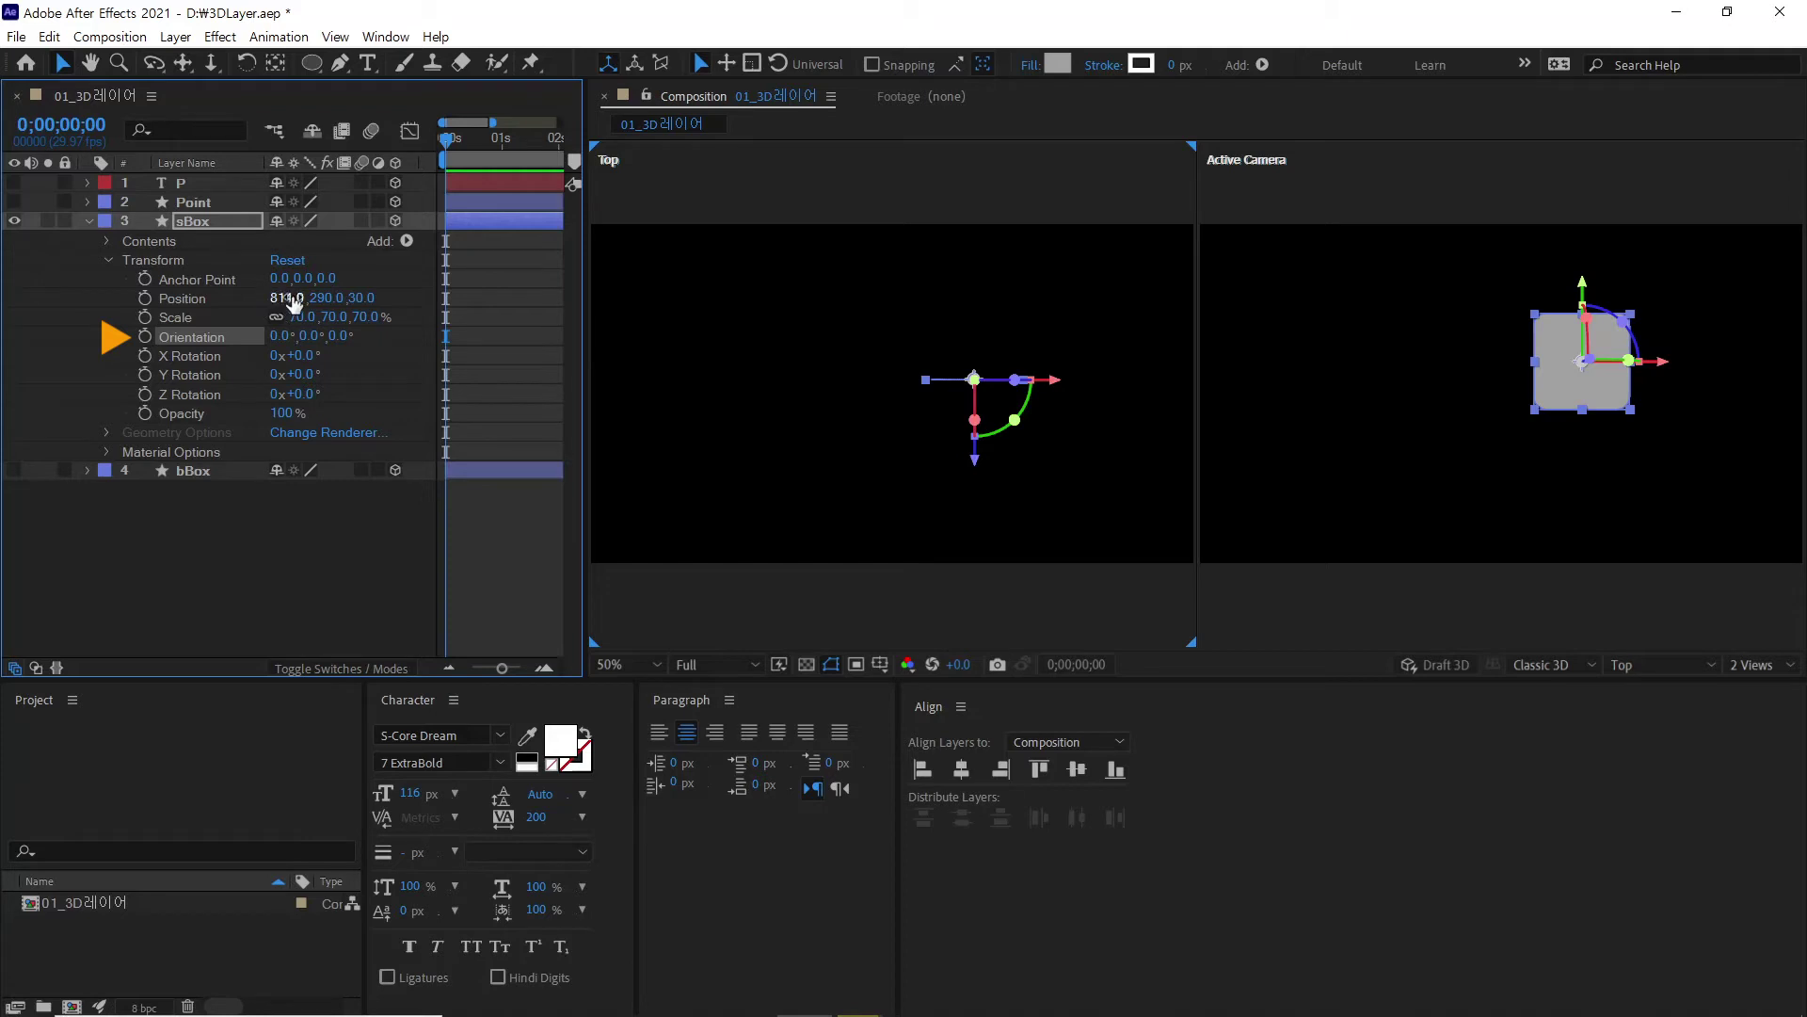
{"action": "key", "text": "ctrl+z"}
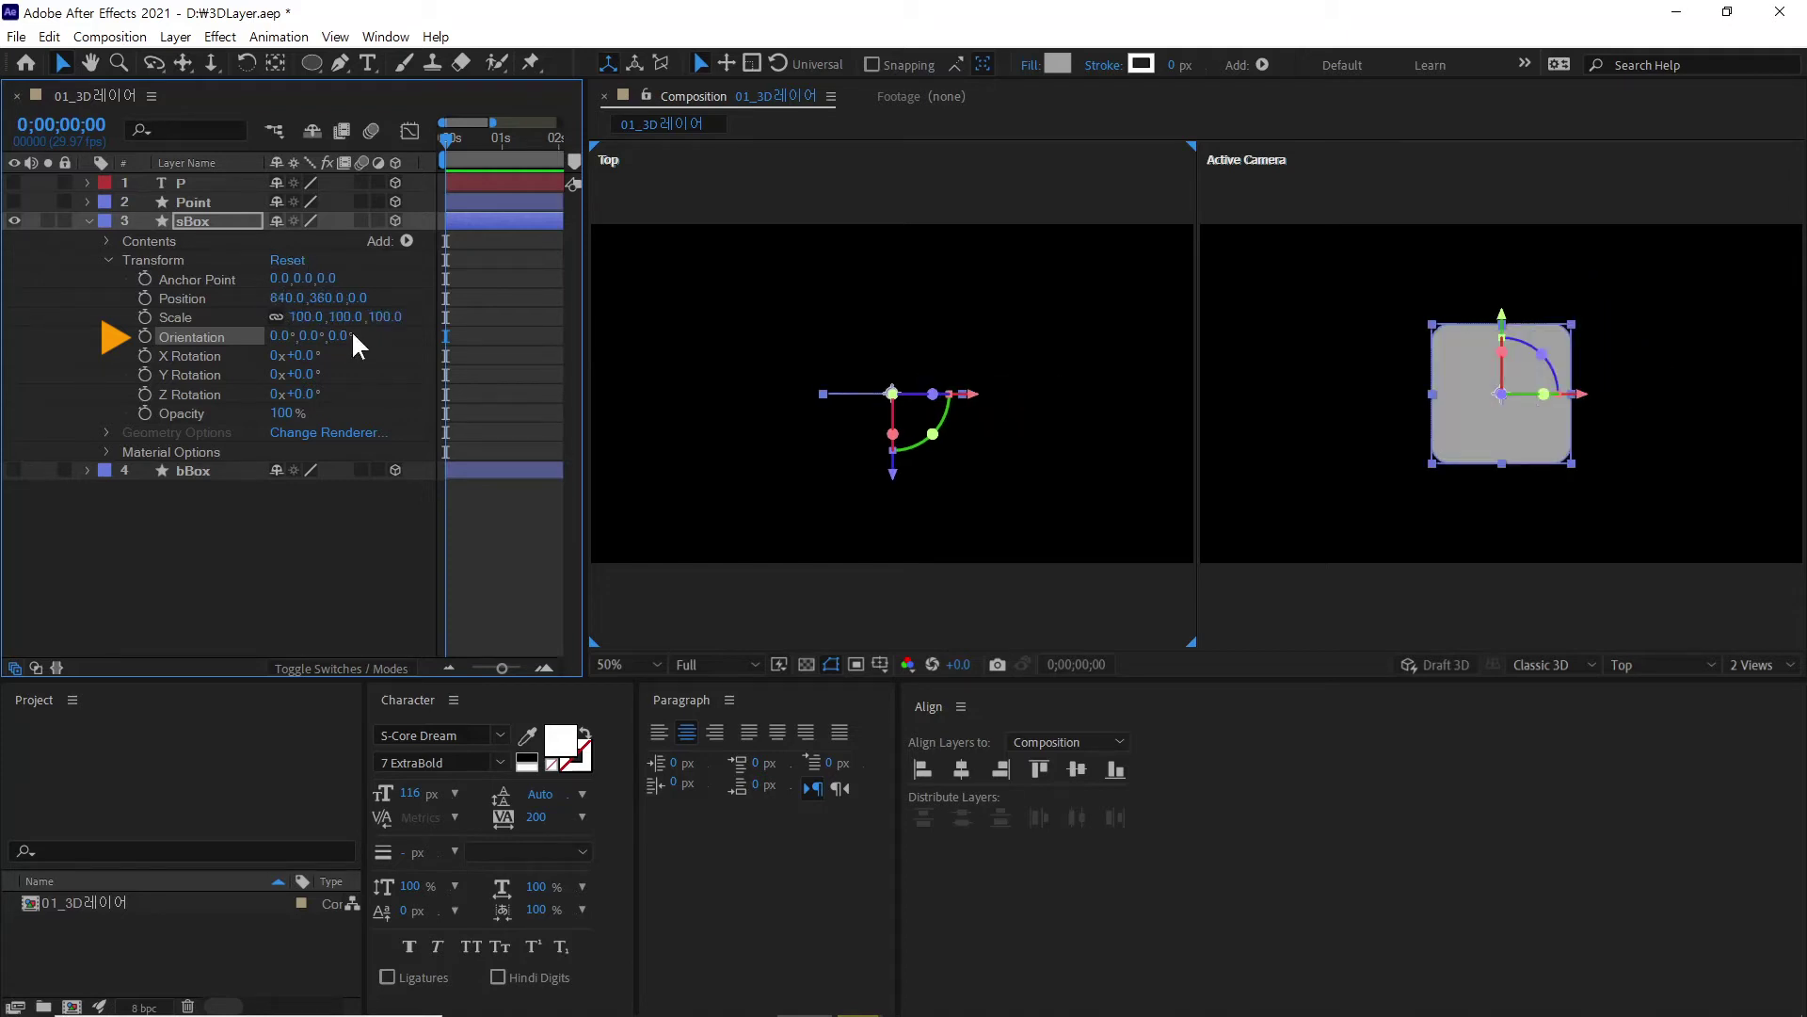
{"action": "key", "text": "ctrl+z"}
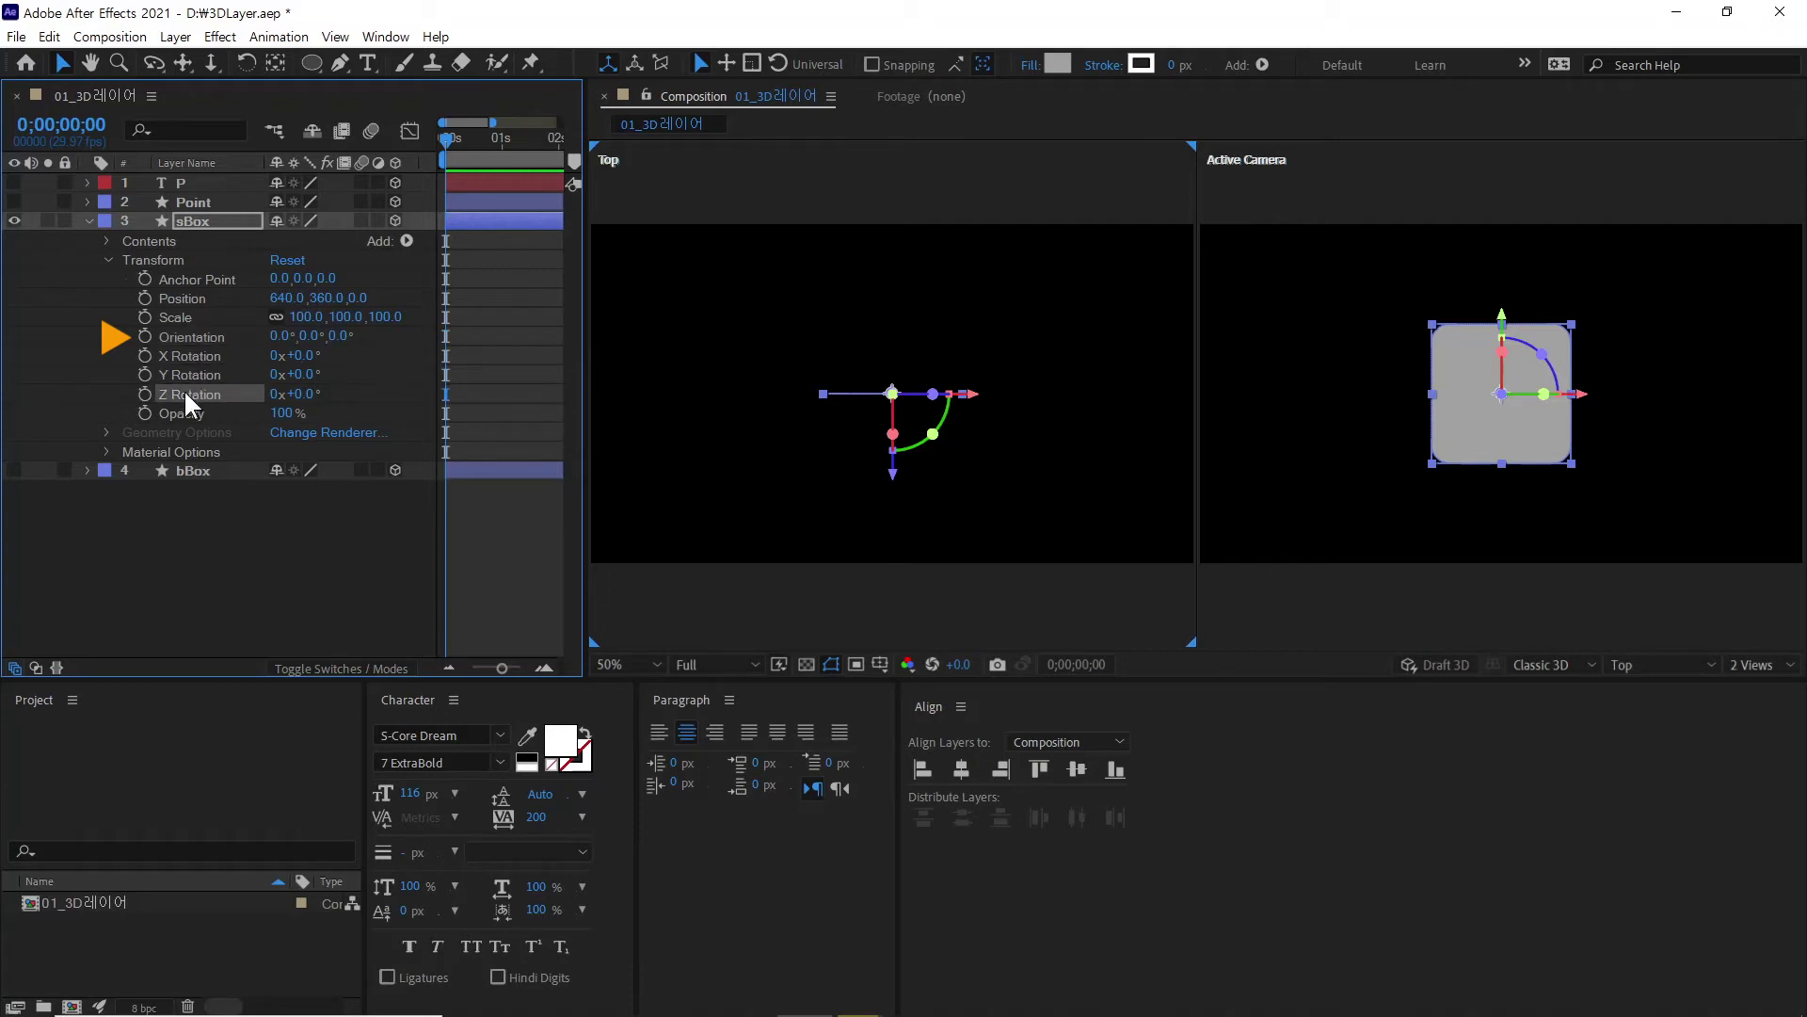
Step: Try a Y Orientation of 80° on sBox and set it back to 0°
{"action": "left_click", "coordinate": [280, 336]}
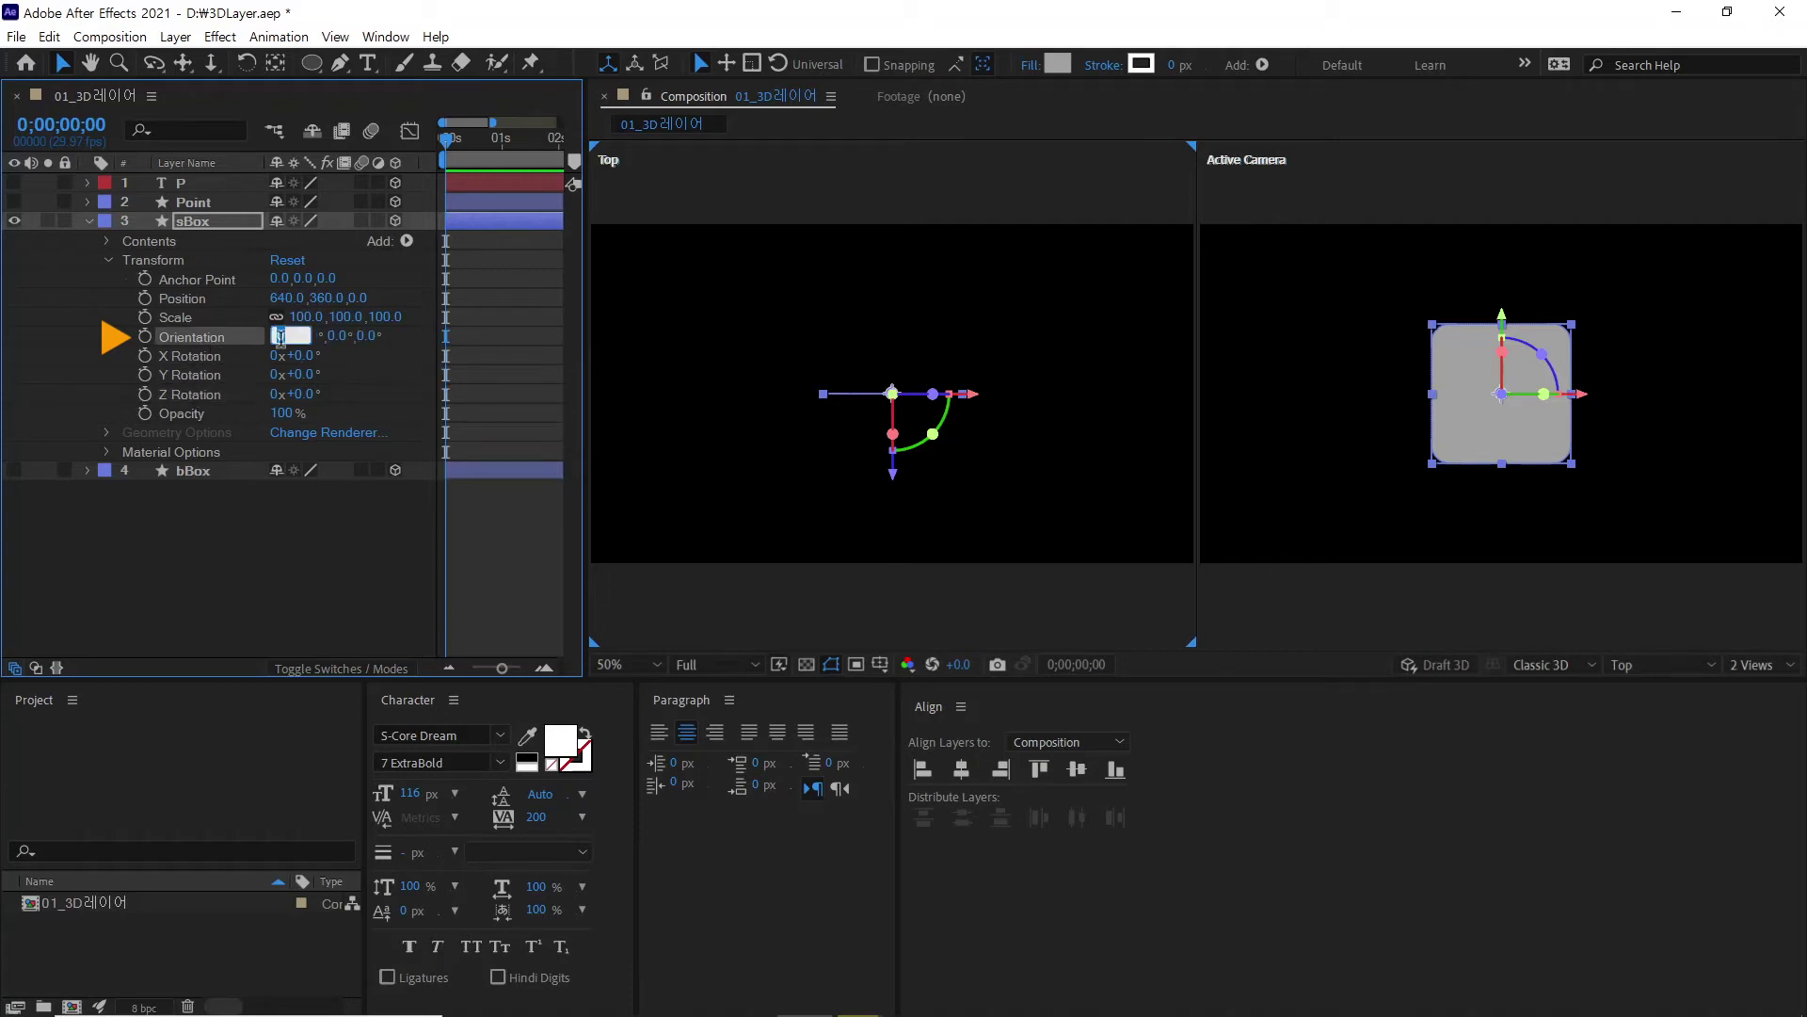
{"action": "left_click_drag", "start_coordinate": [334, 334], "coordinate": [365, 356]}
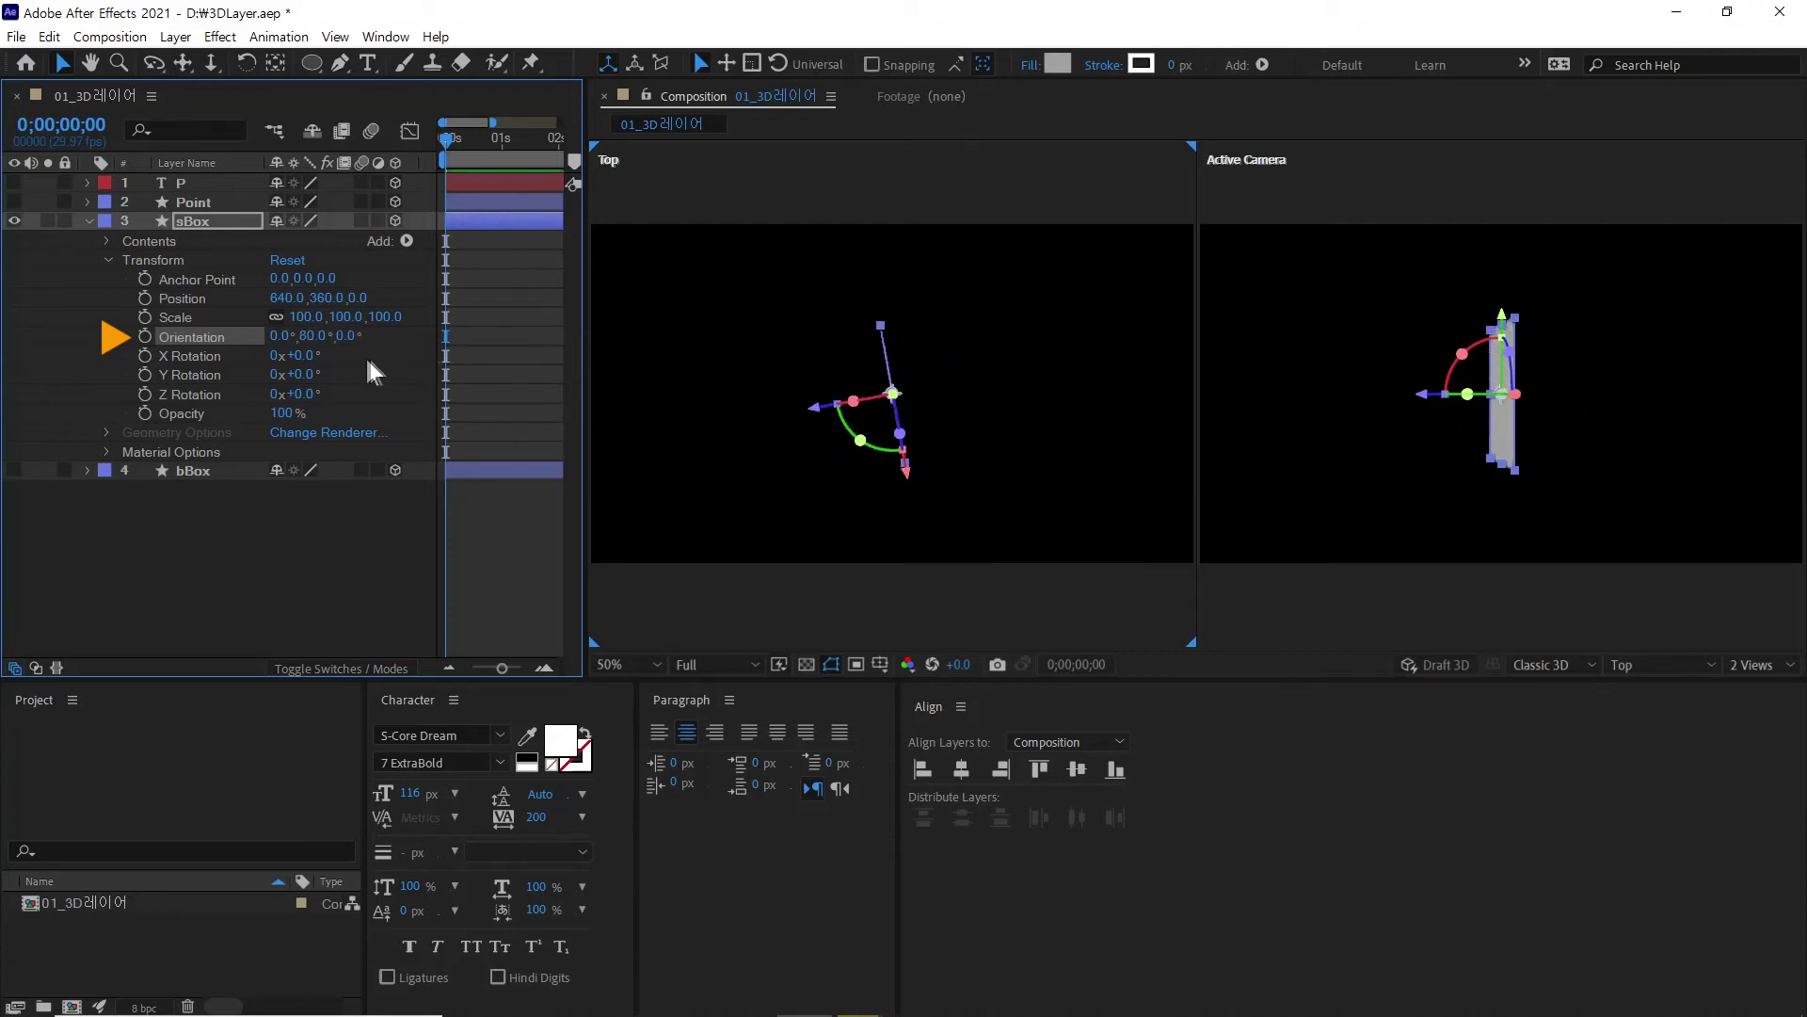
{"action": "left_click", "coordinate": [313, 337]}
{"action": "type", "text": "0"}
{"action": "key", "text": "Return"}
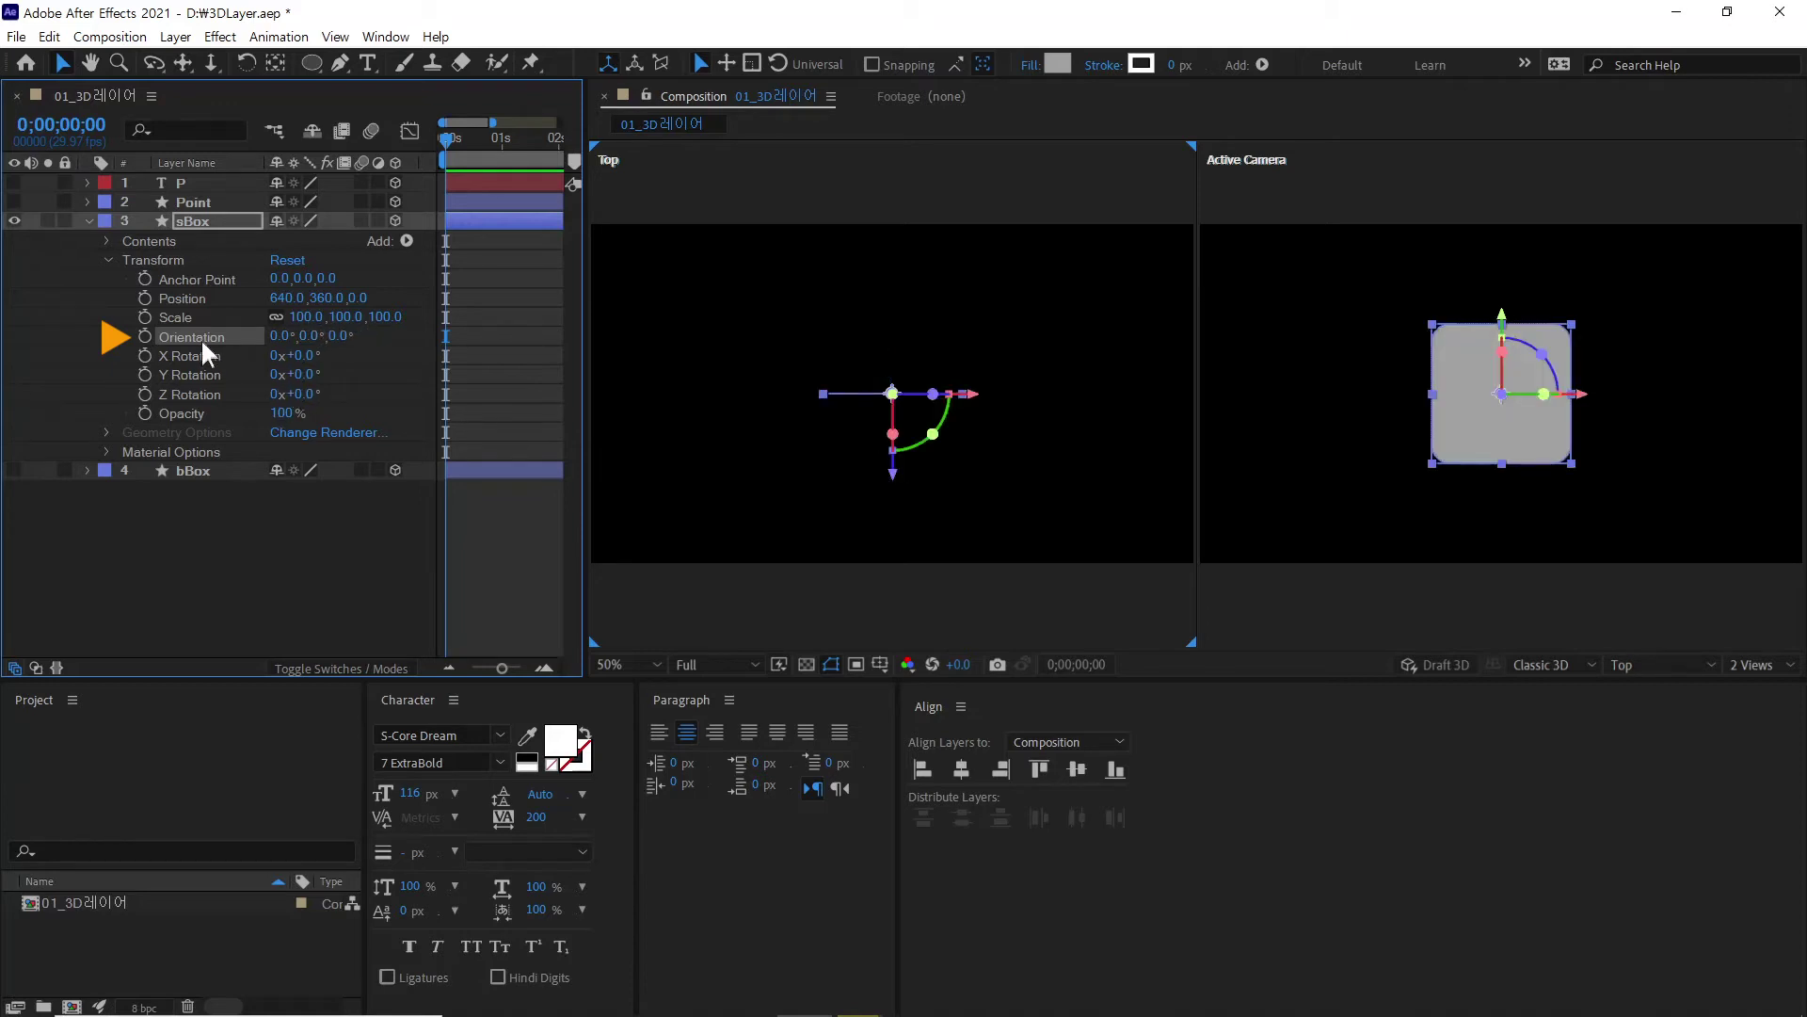
Step: Keyframe sBox's Orientation at 0 seconds and set its Y value to 179° at 1 second
{"action": "left_click", "coordinate": [144, 335]}
{"action": "left_click_drag", "start_coordinate": [476, 141], "coordinate": [494, 151]}
{"action": "left_click", "coordinate": [501, 143]}
{"action": "left_click", "coordinate": [314, 335]}
{"action": "type", "text": "179"}
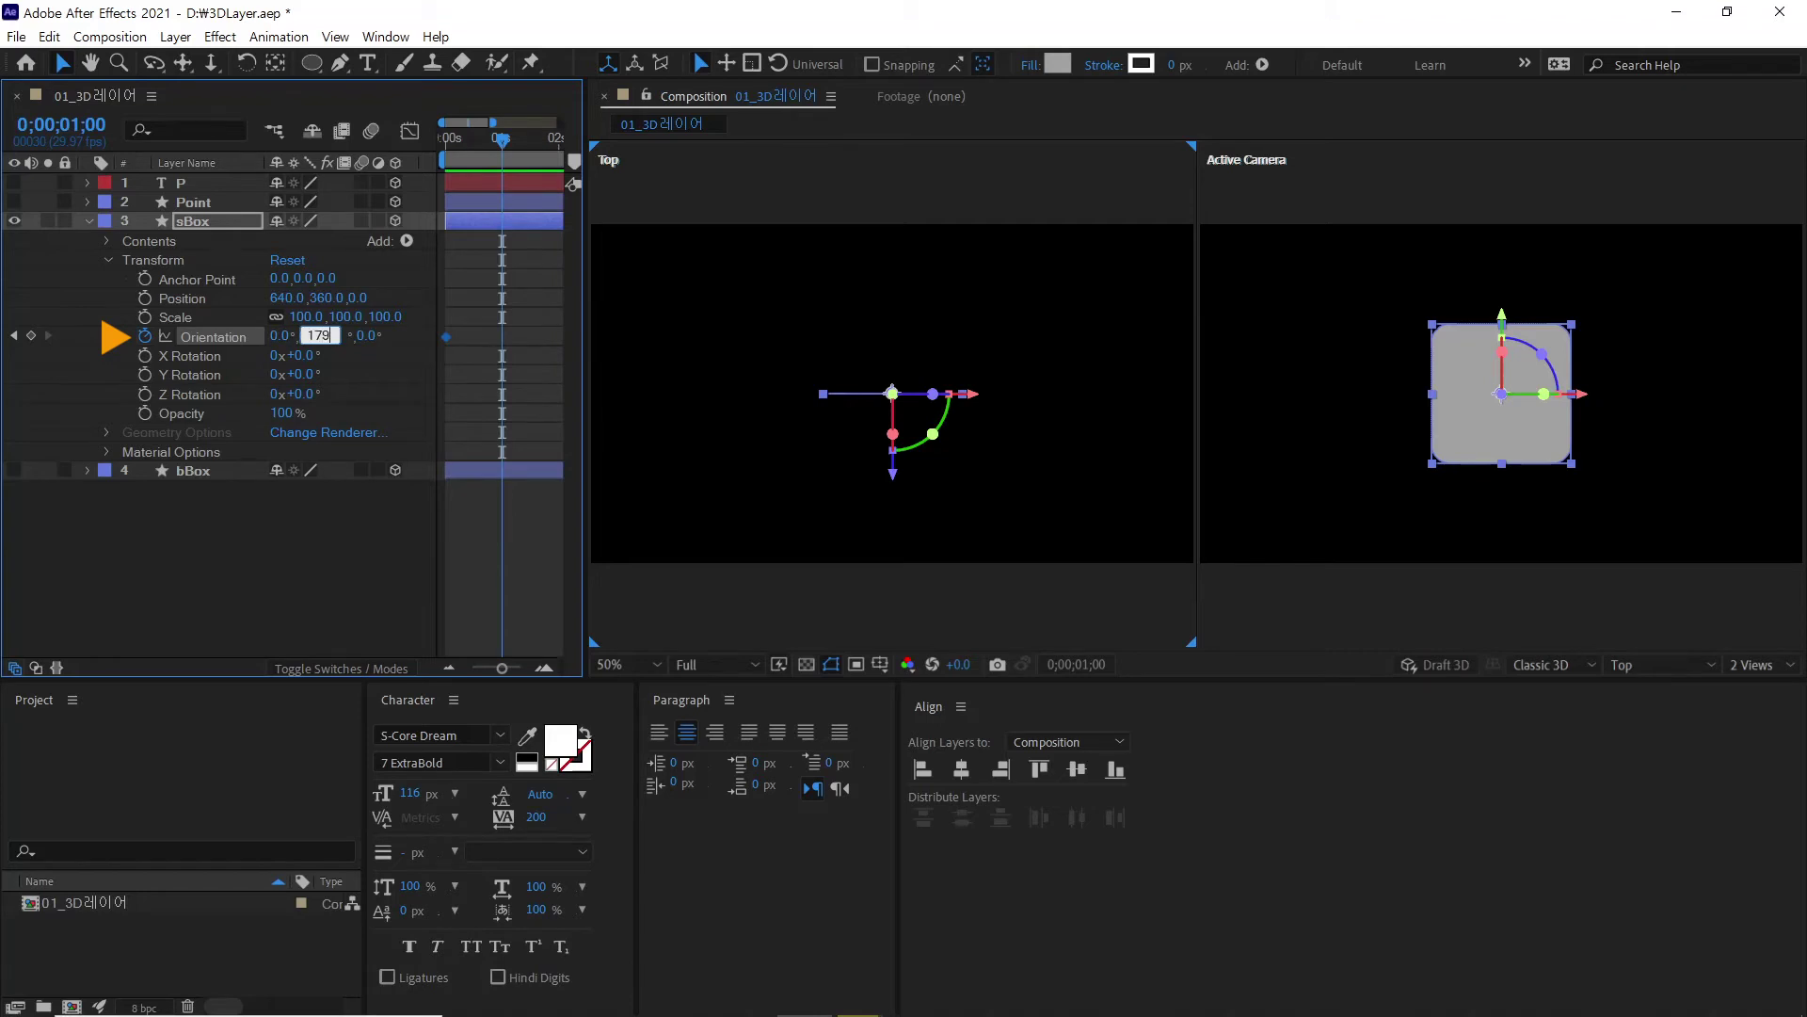
{"action": "key", "text": "Return"}
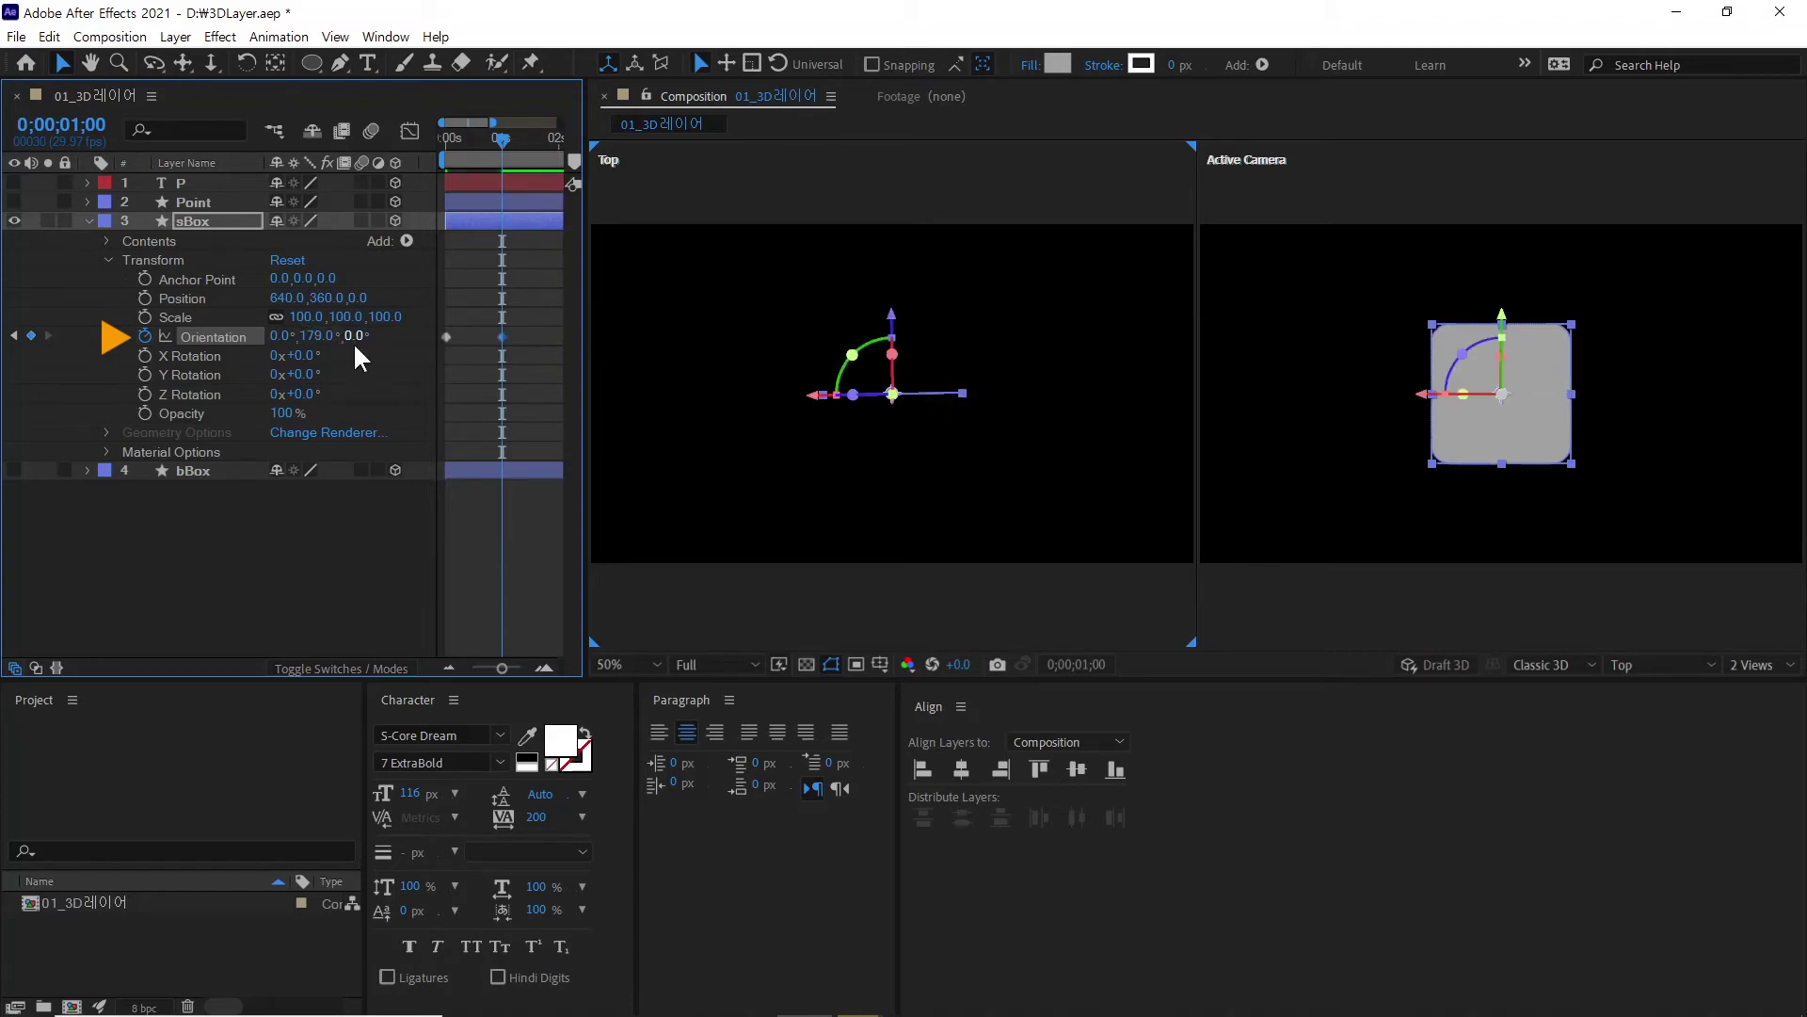
Step: Preview sBox's Orientation animation from the start and scrub through its first frames
{"action": "left_click_drag", "start_coordinate": [449, 137], "coordinate": [410, 167]}
{"action": "key", "text": "space"}
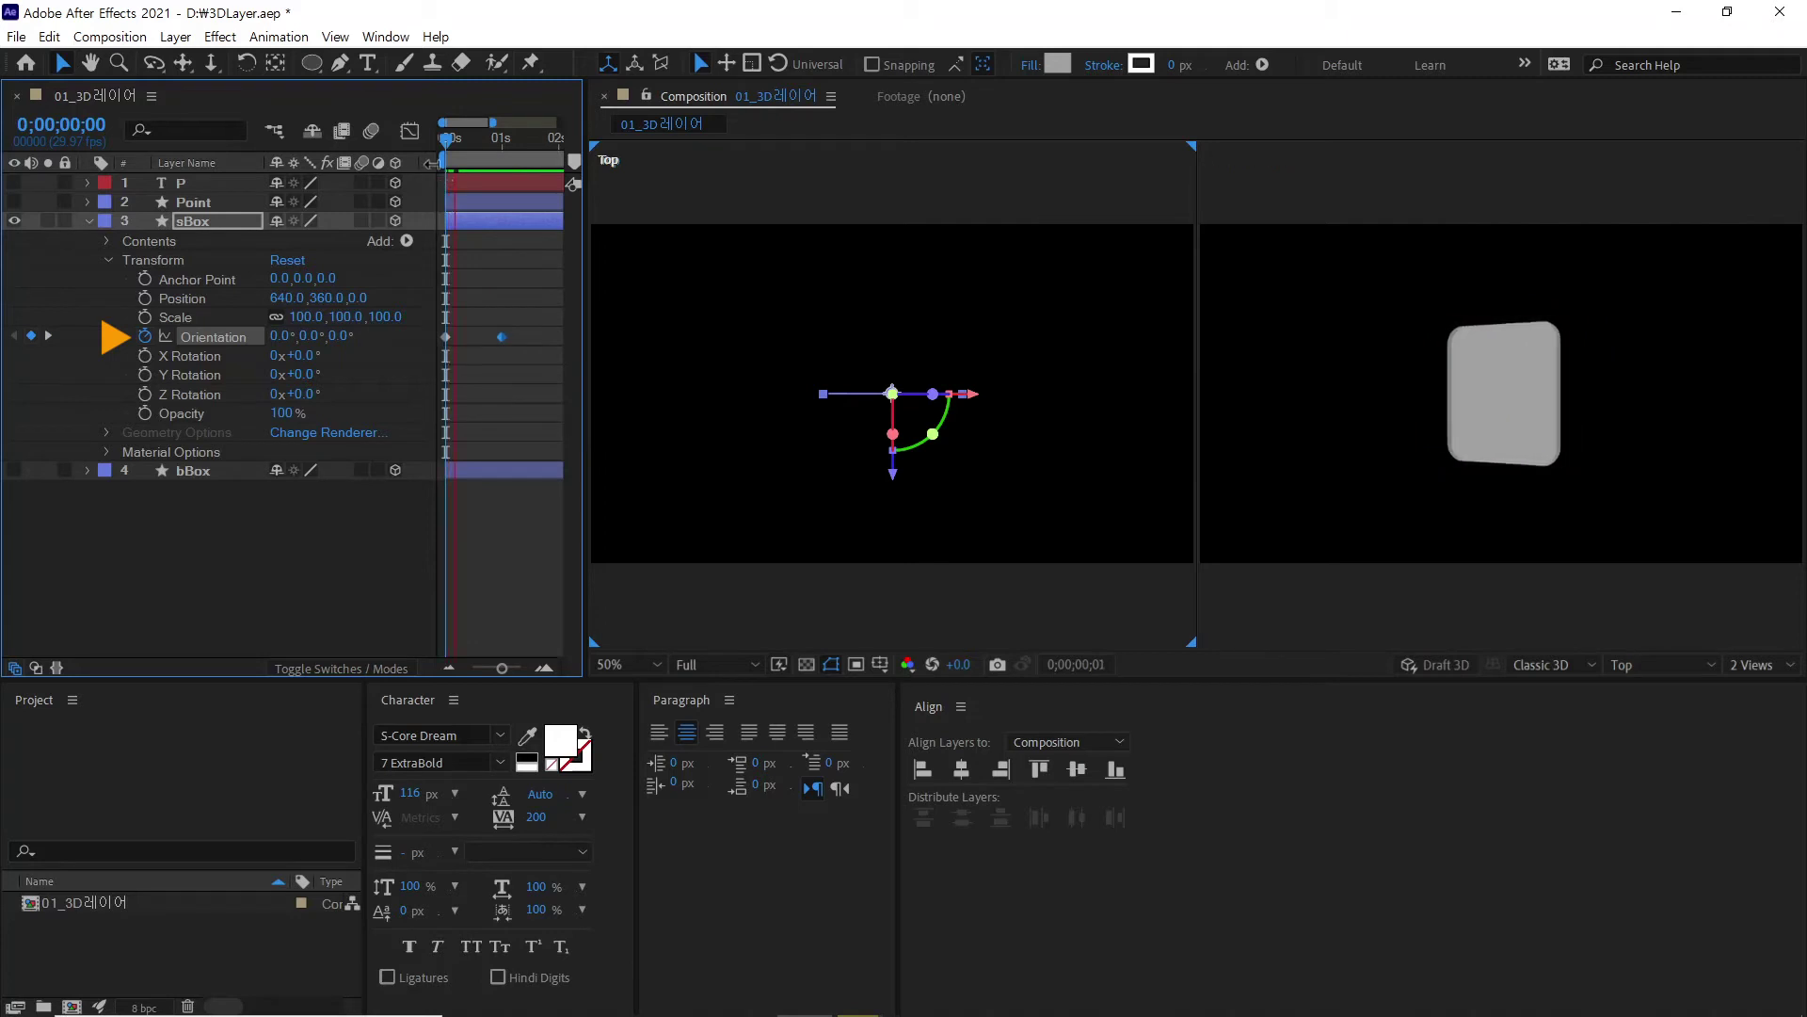
{"action": "key", "text": "space"}
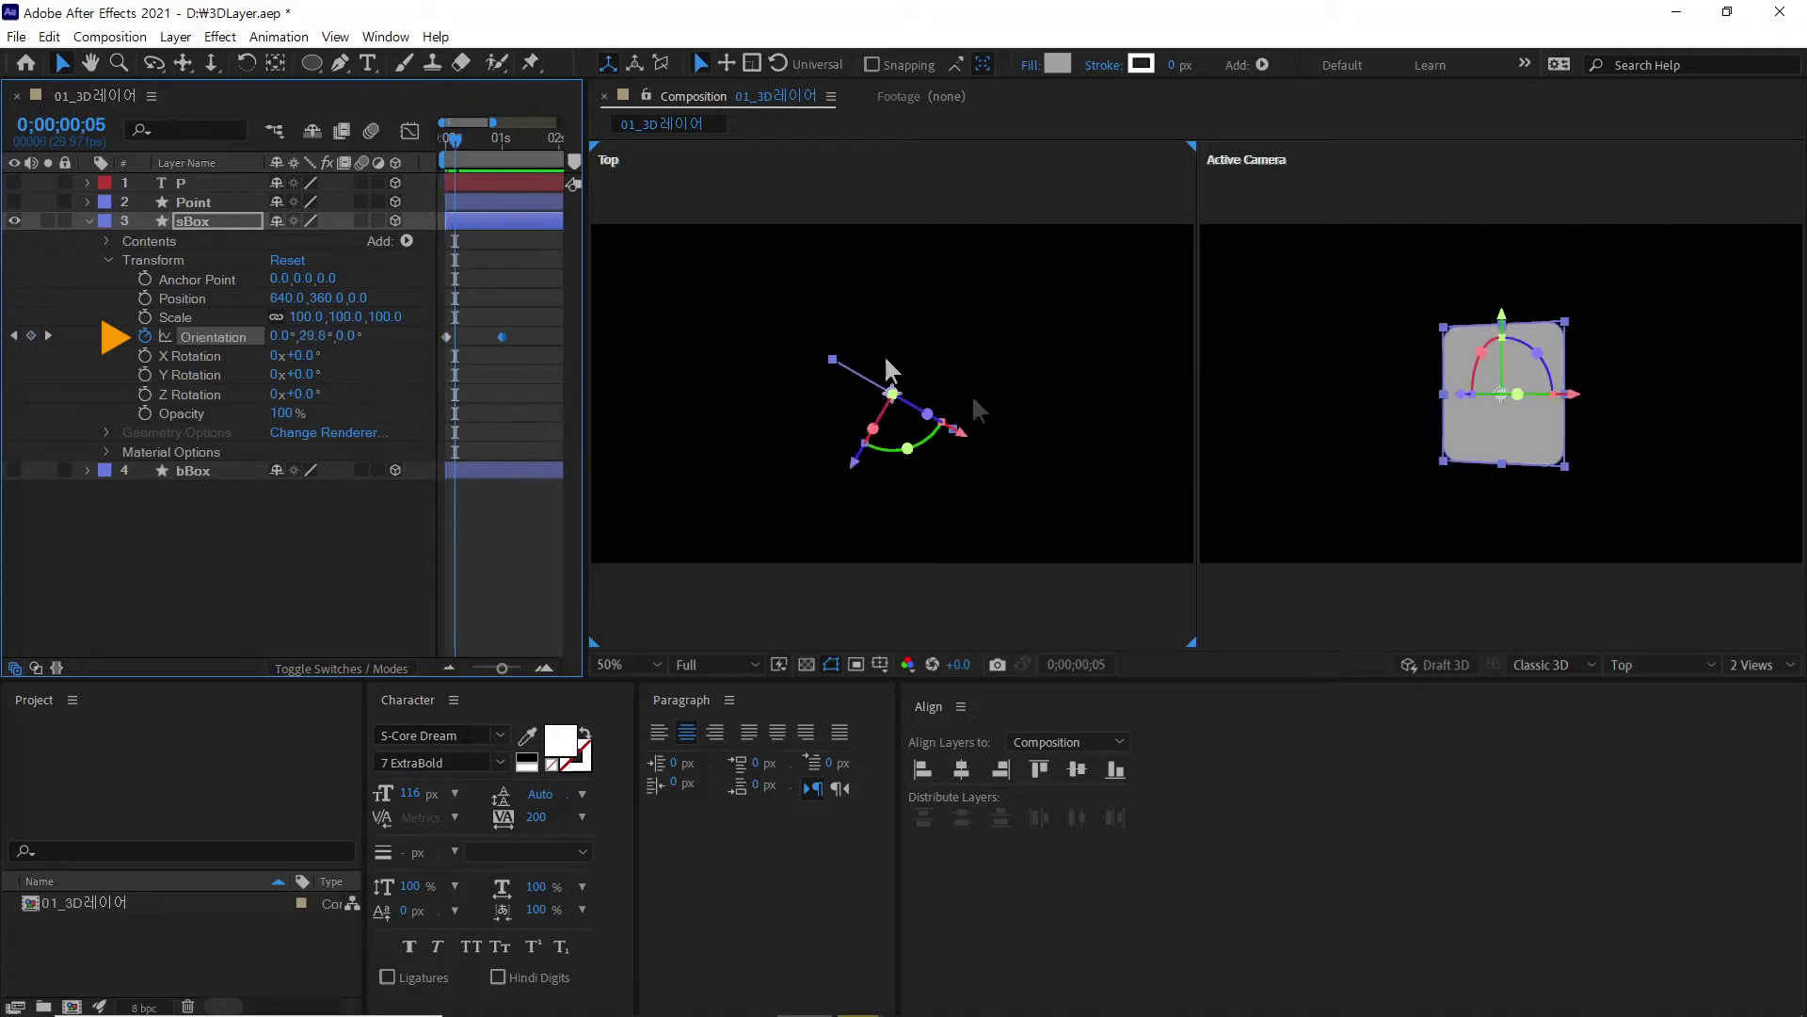
{"action": "left_click_drag", "start_coordinate": [448, 139], "coordinate": [455, 139]}
{"action": "left_click_drag", "start_coordinate": [454, 134], "coordinate": [411, 145]}
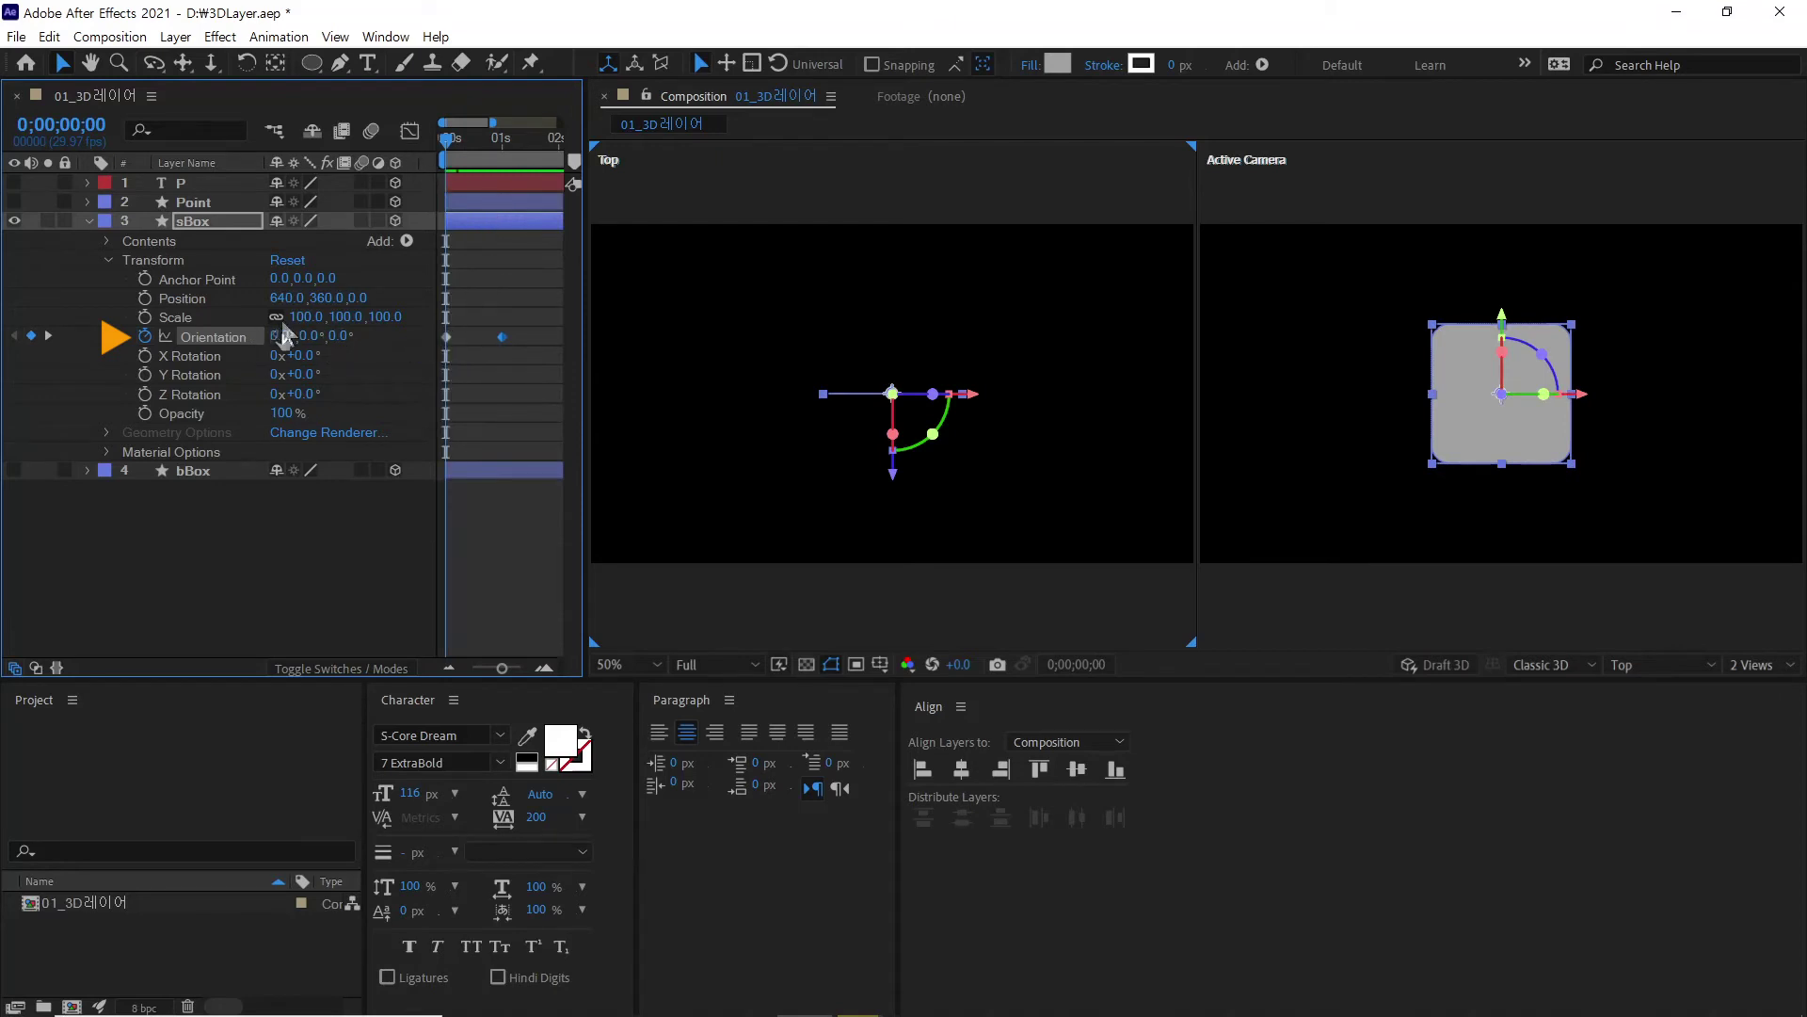
Step: Set sBox's Y Orientation to 250° at the 1-second keyframe and scrub through the rotation
{"action": "key", "text": "k"}
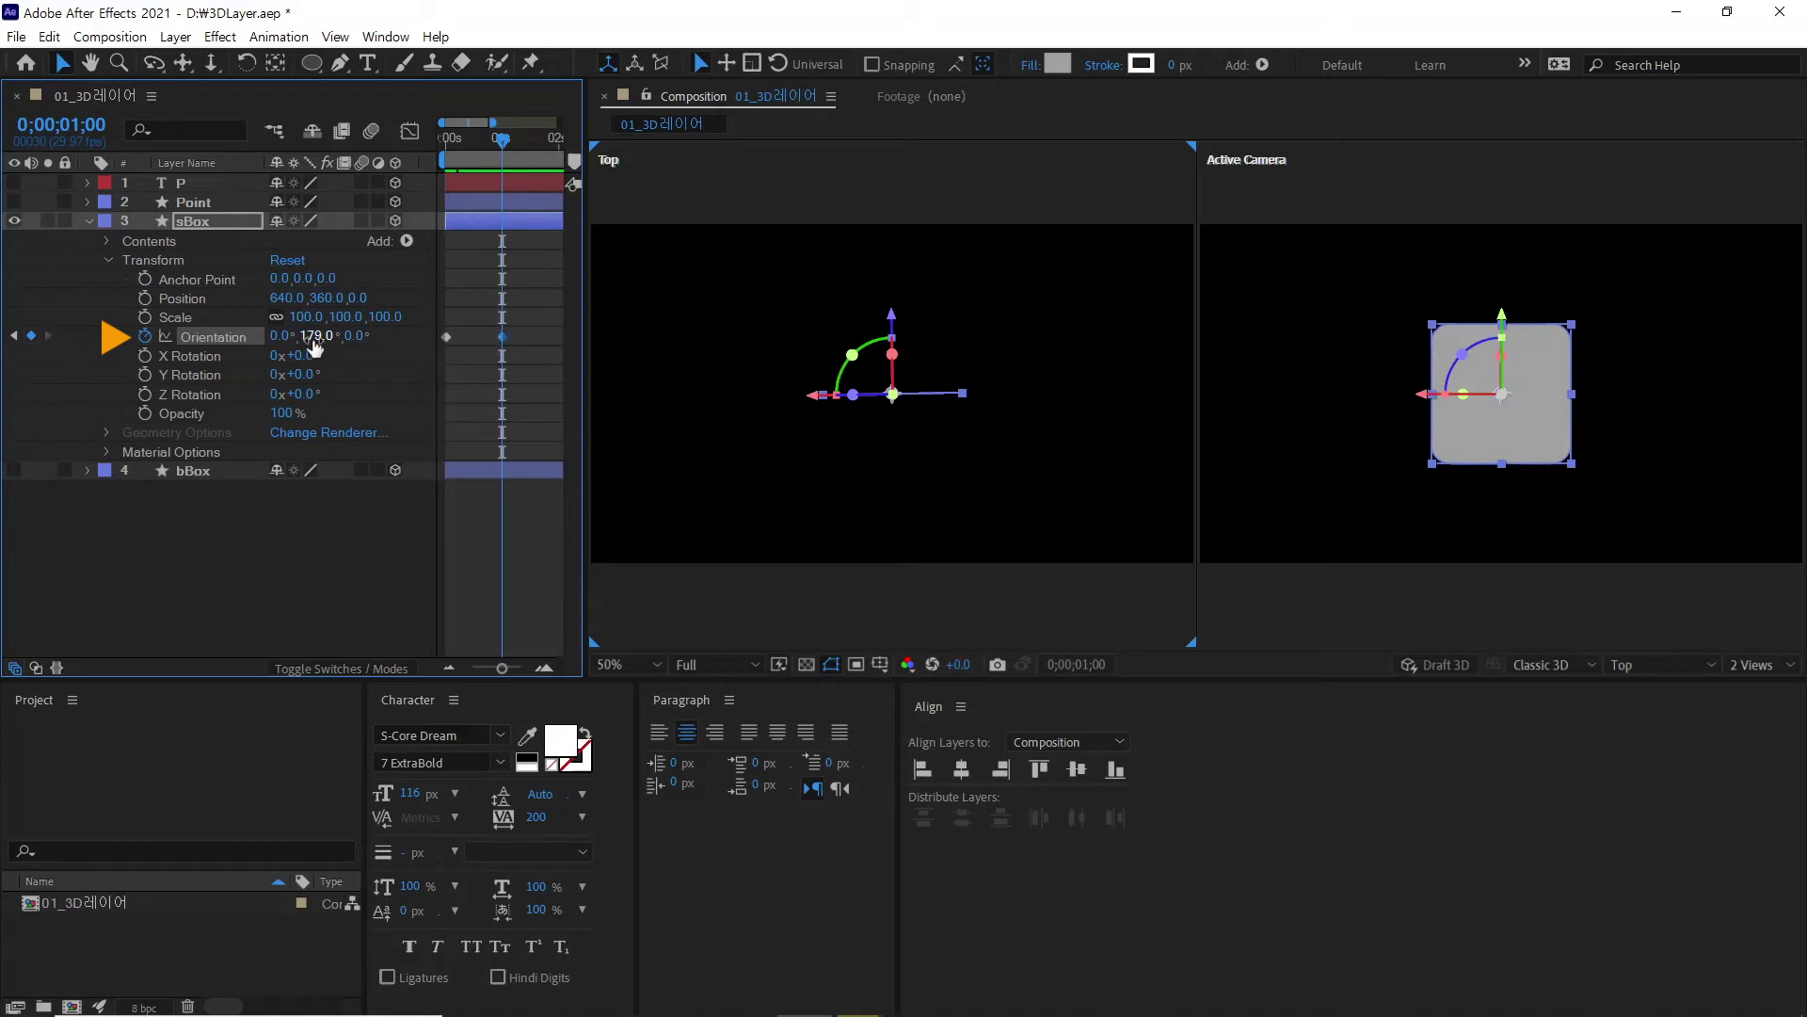
{"action": "left_click", "coordinate": [314, 338]}
{"action": "type", "text": "250"}
{"action": "key", "text": "Return"}
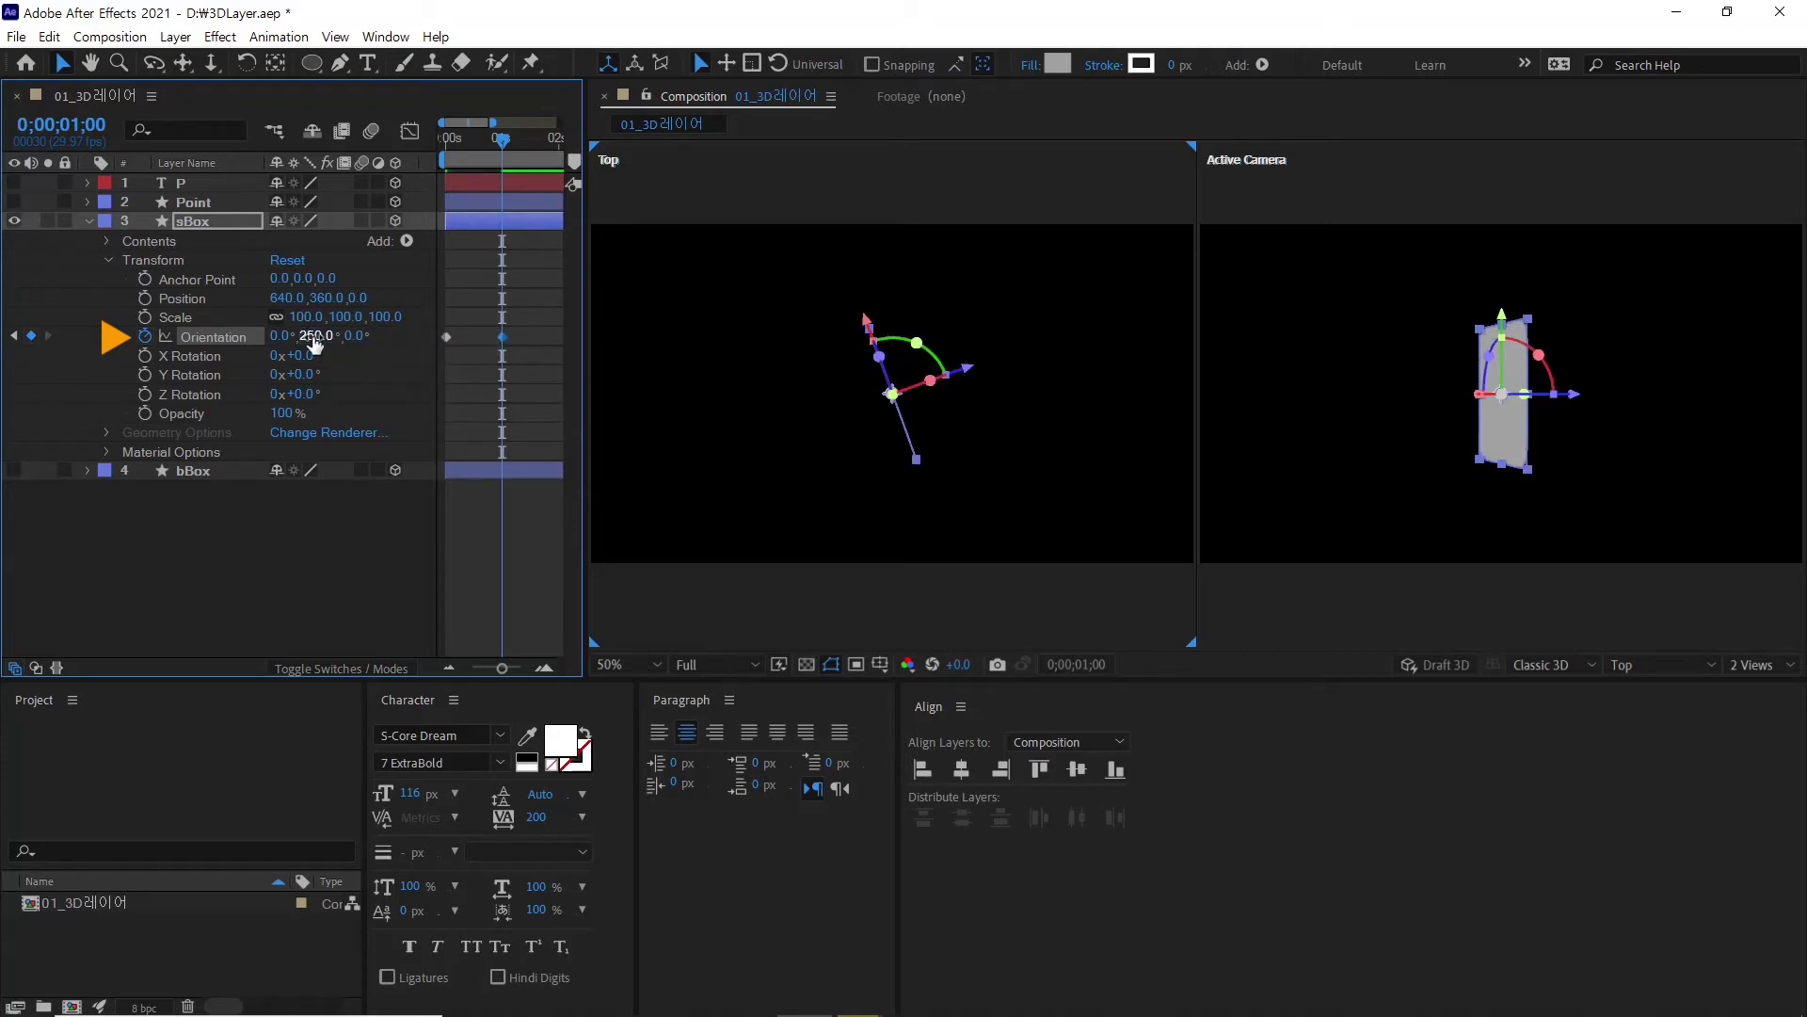
{"action": "left_click_drag", "start_coordinate": [444, 138], "coordinate": [499, 182]}
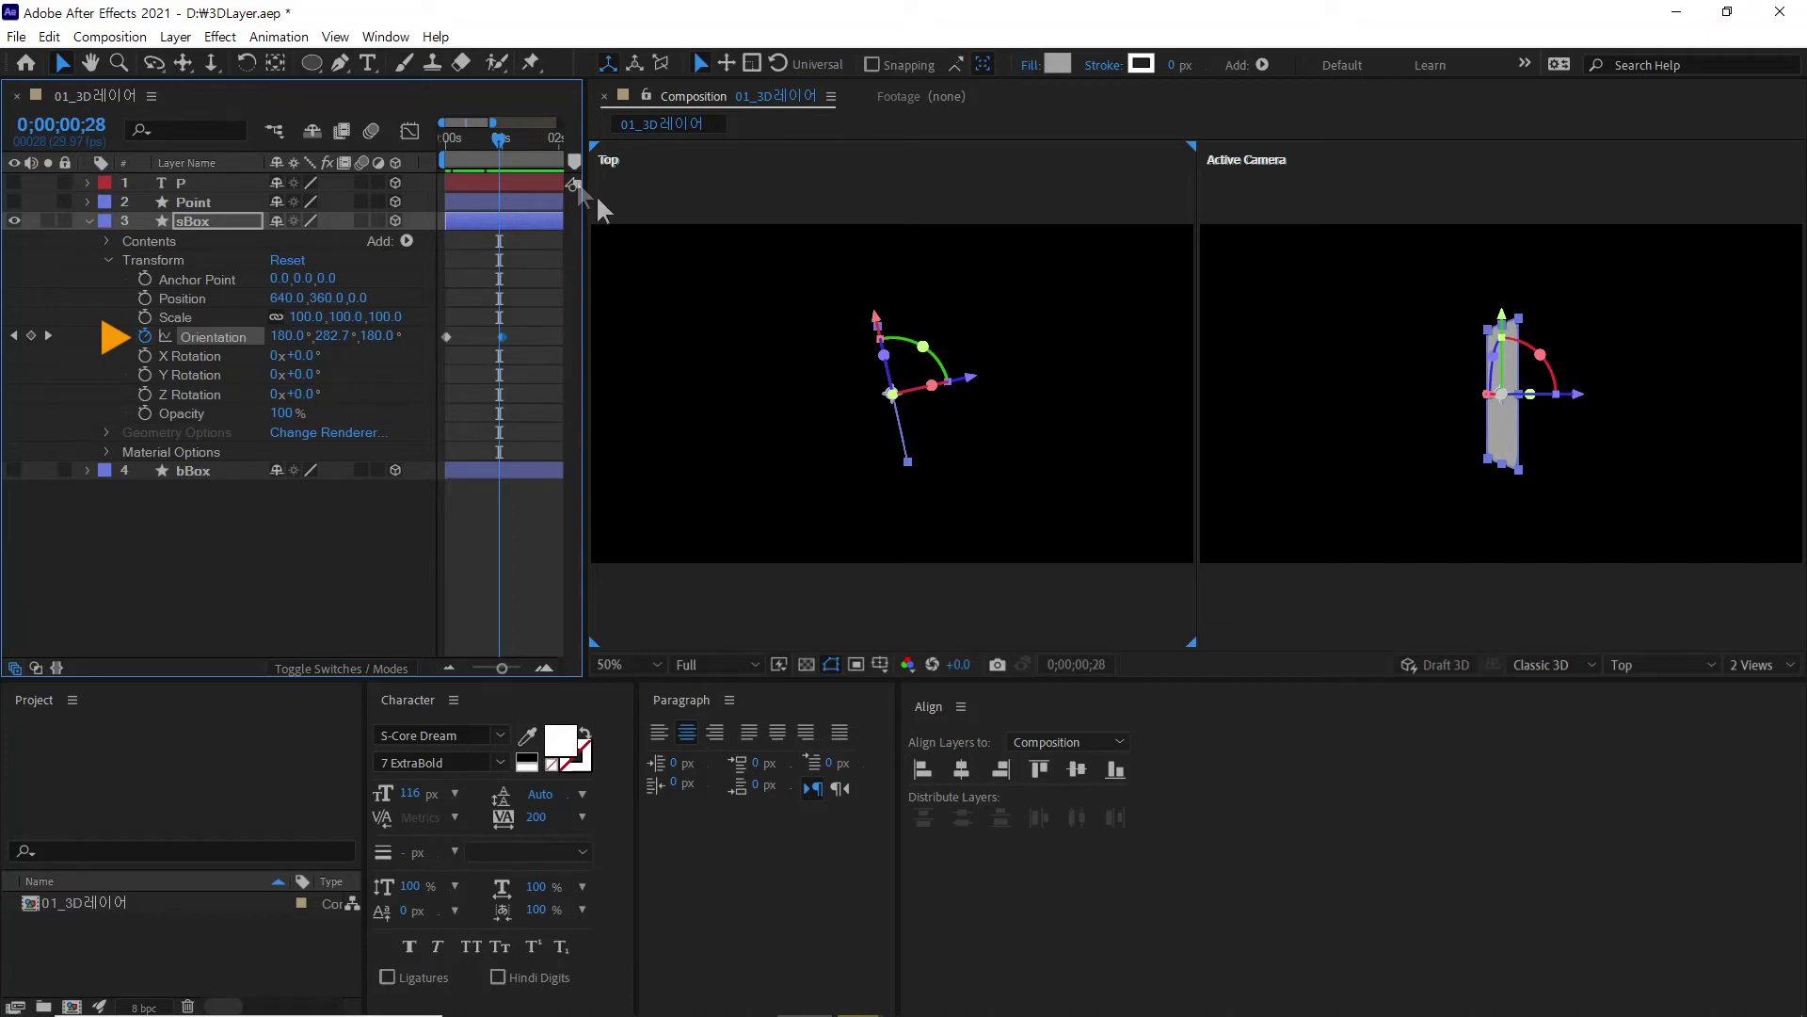
{"action": "left_click_drag", "start_coordinate": [511, 139], "coordinate": [432, 149]}
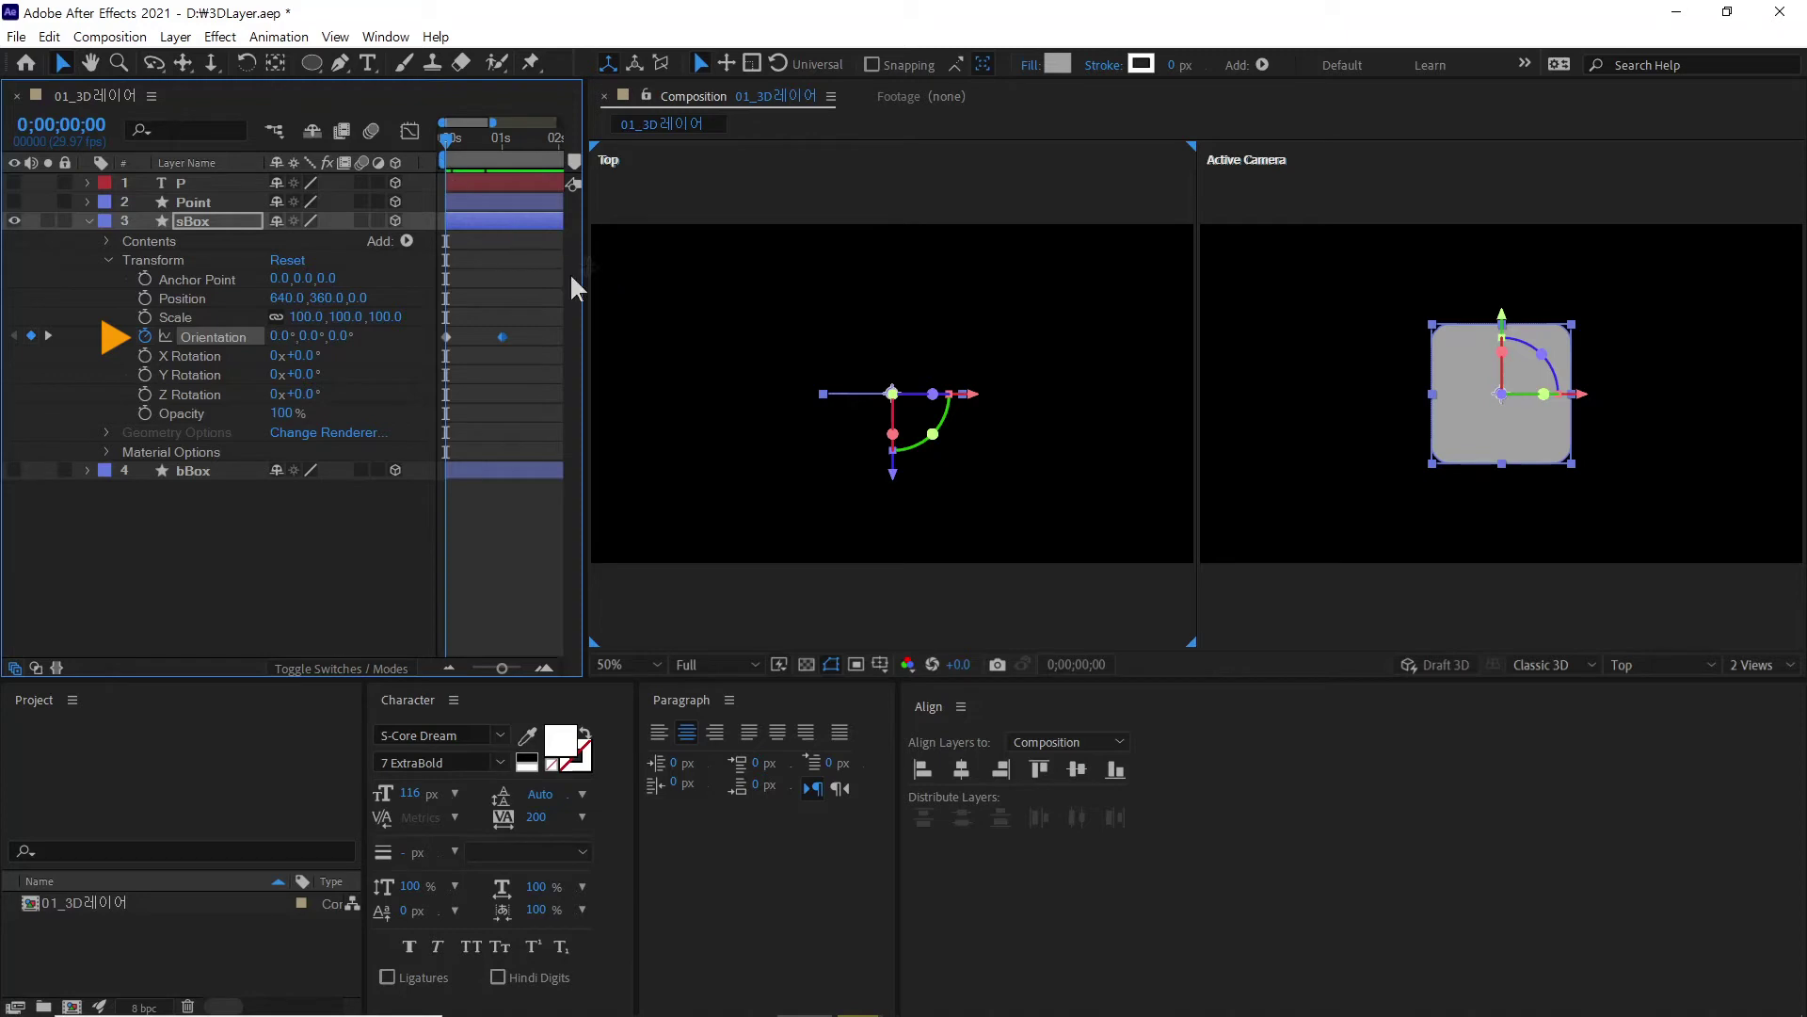
{"action": "left_click_drag", "start_coordinate": [462, 145], "coordinate": [499, 149]}
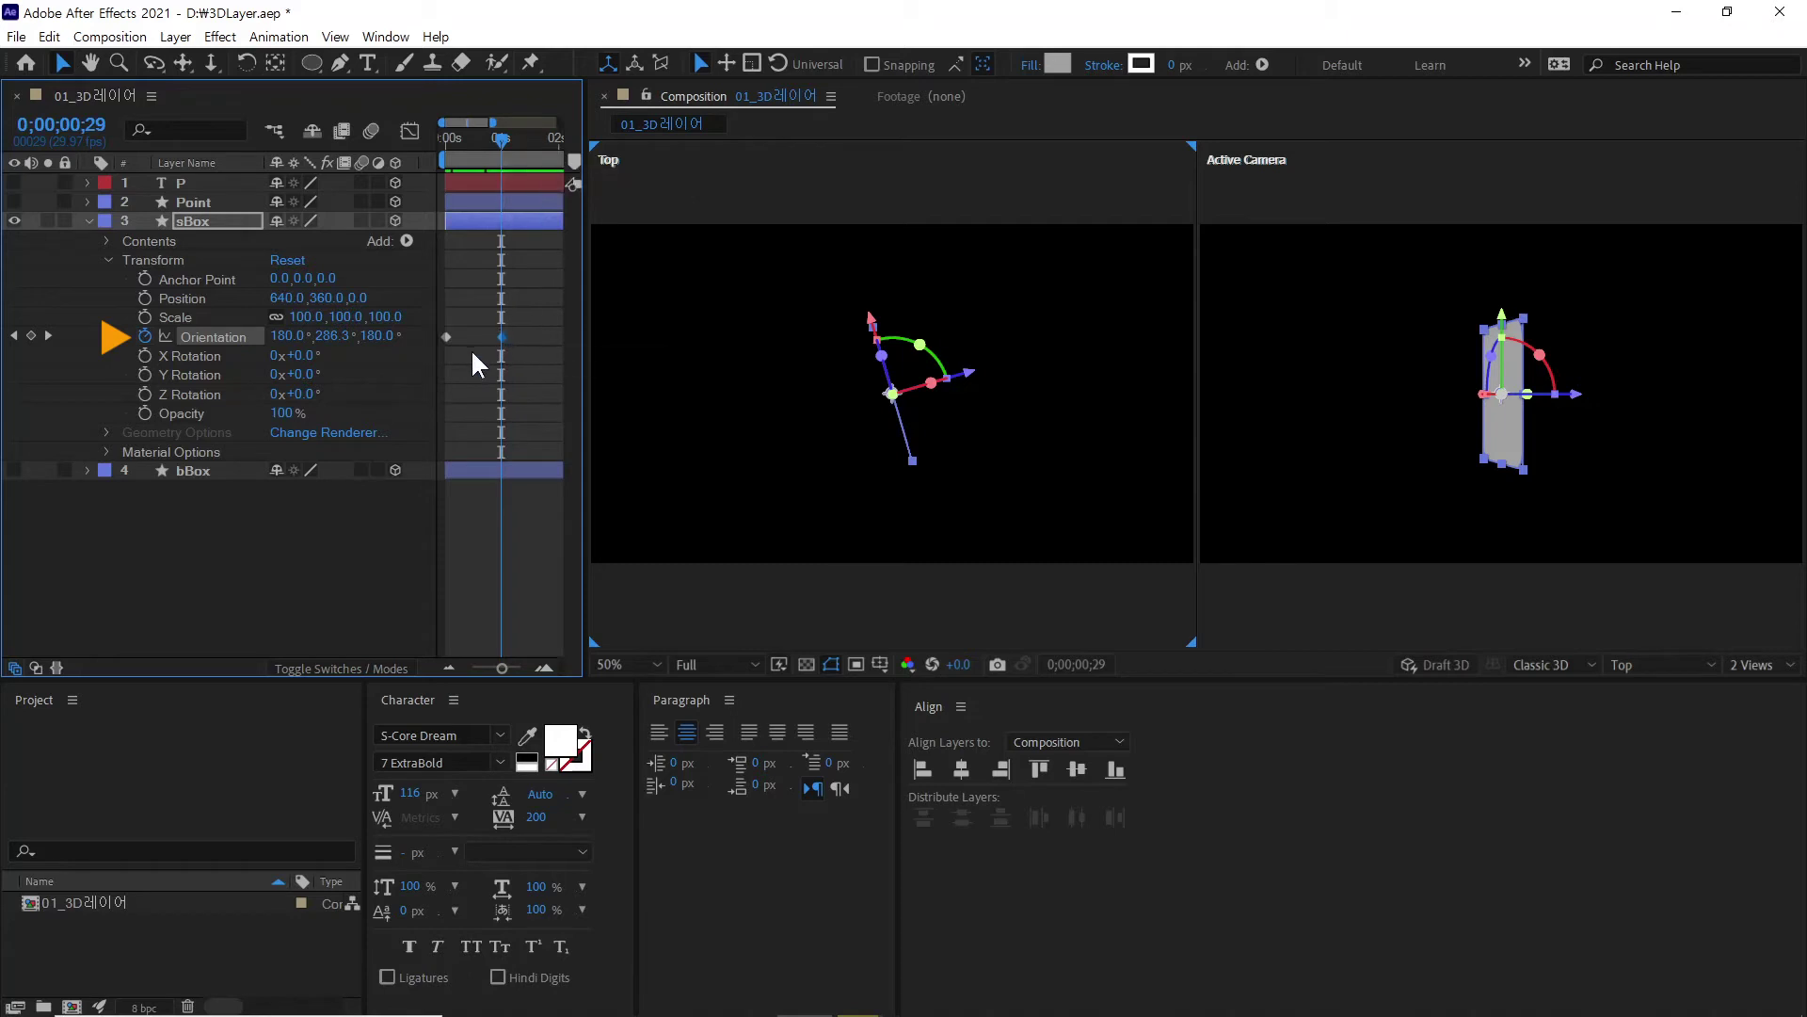
Step: Try a Y Orientation of 360° at sBox's 1-second keyframe
{"action": "key", "text": "Page_Down"}
{"action": "left_click", "coordinate": [317, 336]}
{"action": "type", "text": "3"}
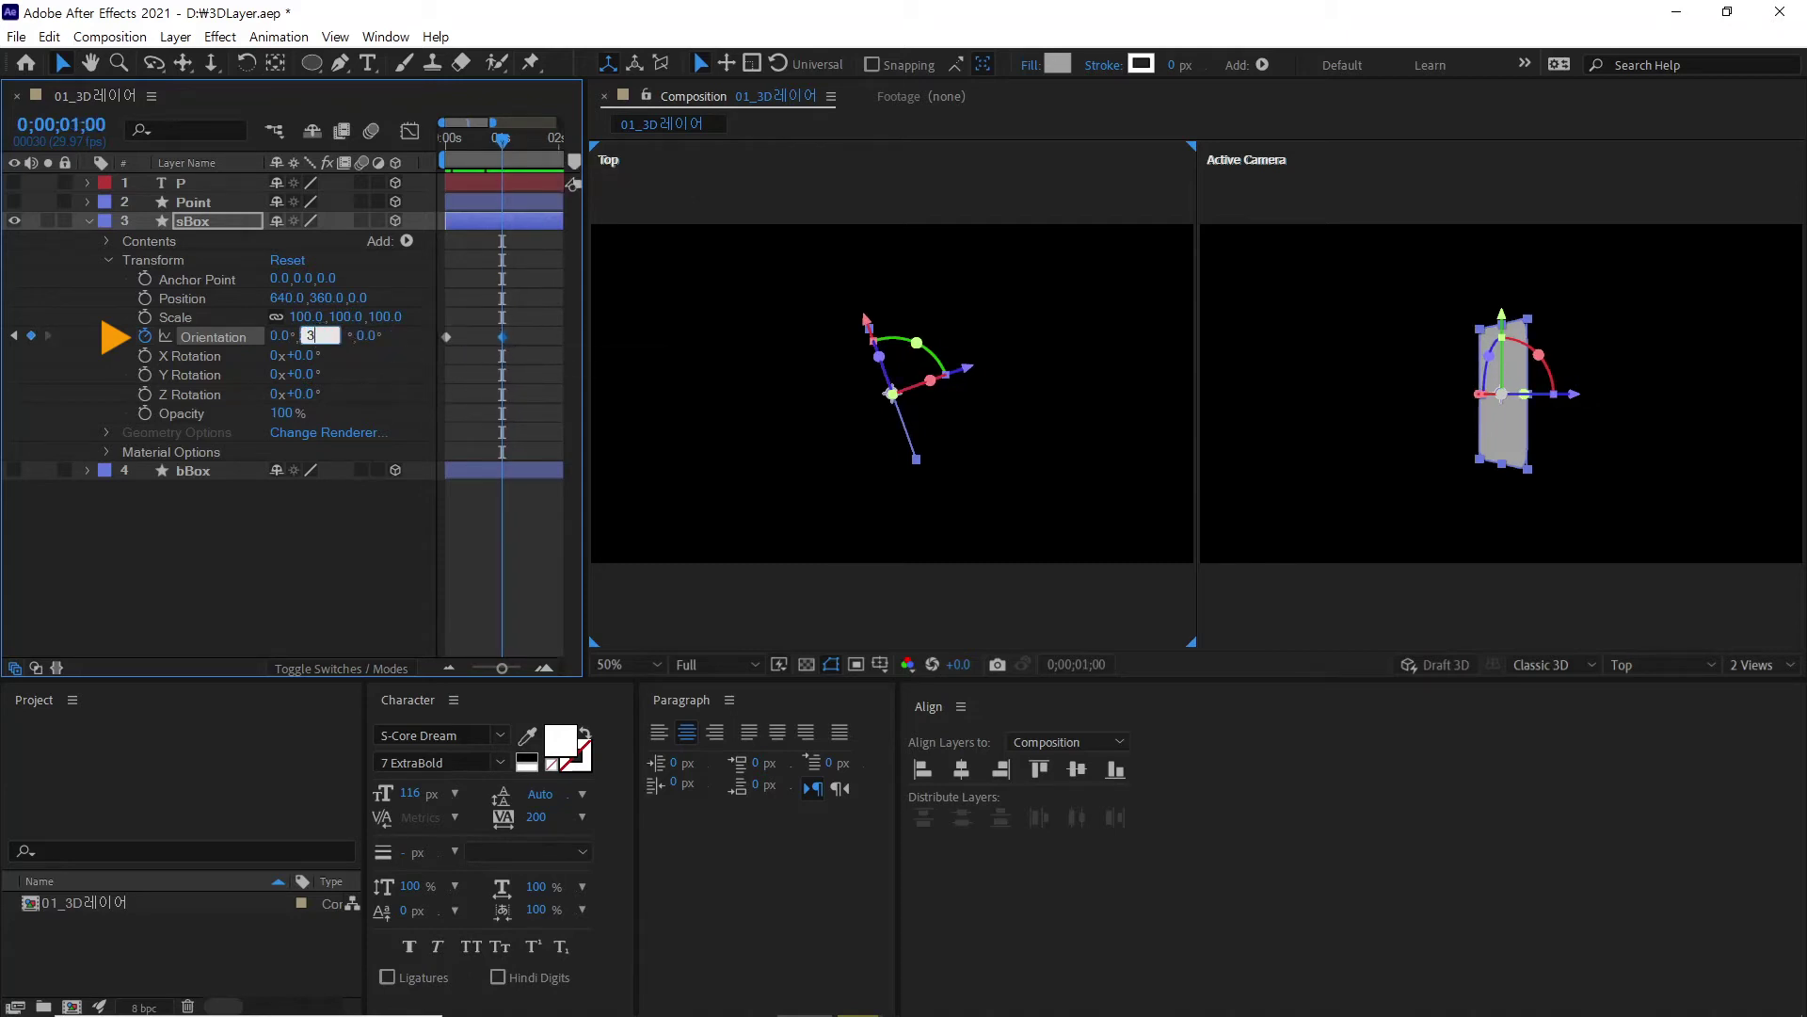
{"action": "type", "text": "60"}
{"action": "key", "text": "Return"}
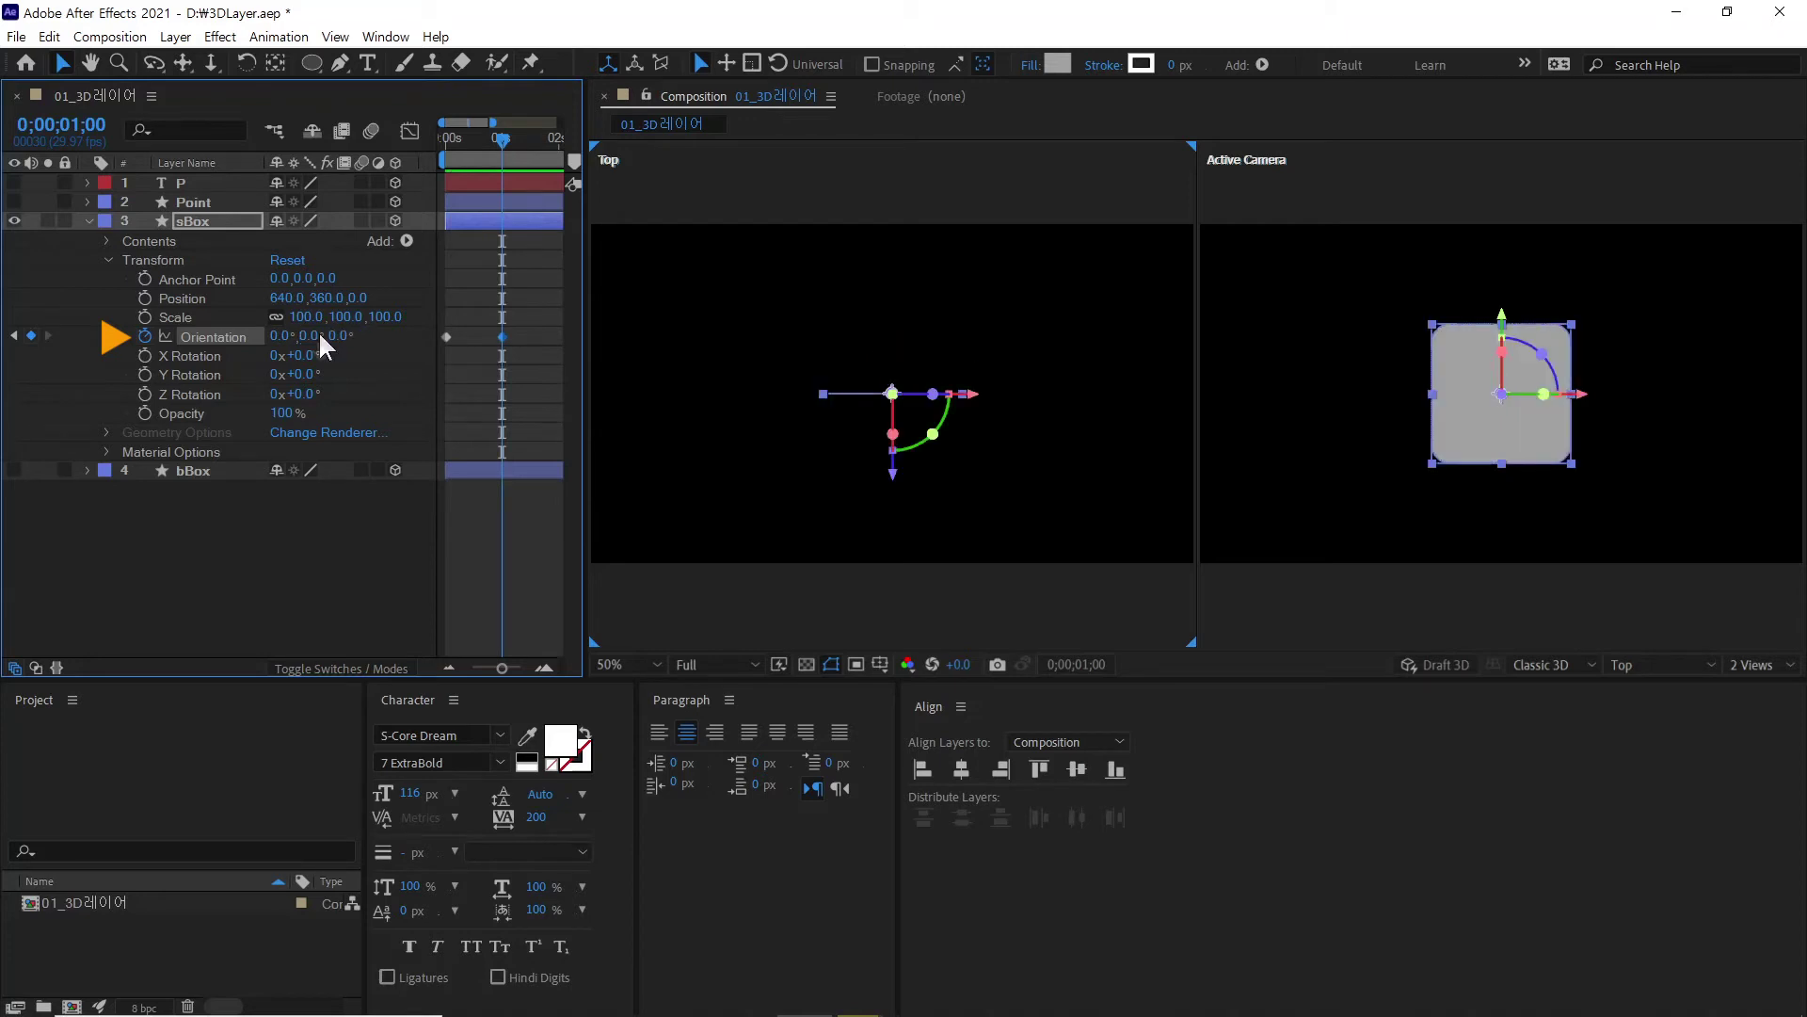
Step: Set the 1-second Y Orientation keyframe of sBox to 179° and scrub through the animation
{"action": "mouse_move", "coordinate": [490, 138]}
{"action": "left_mouse_down"}
{"action": "mouse_move", "coordinate": [438, 155]}
{"action": "mouse_move", "coordinate": [503, 154]}
{"action": "left_mouse_up"}
{"action": "left_click", "coordinate": [312, 337]}
{"action": "type", "text": "179"}
{"action": "key", "text": "Return"}
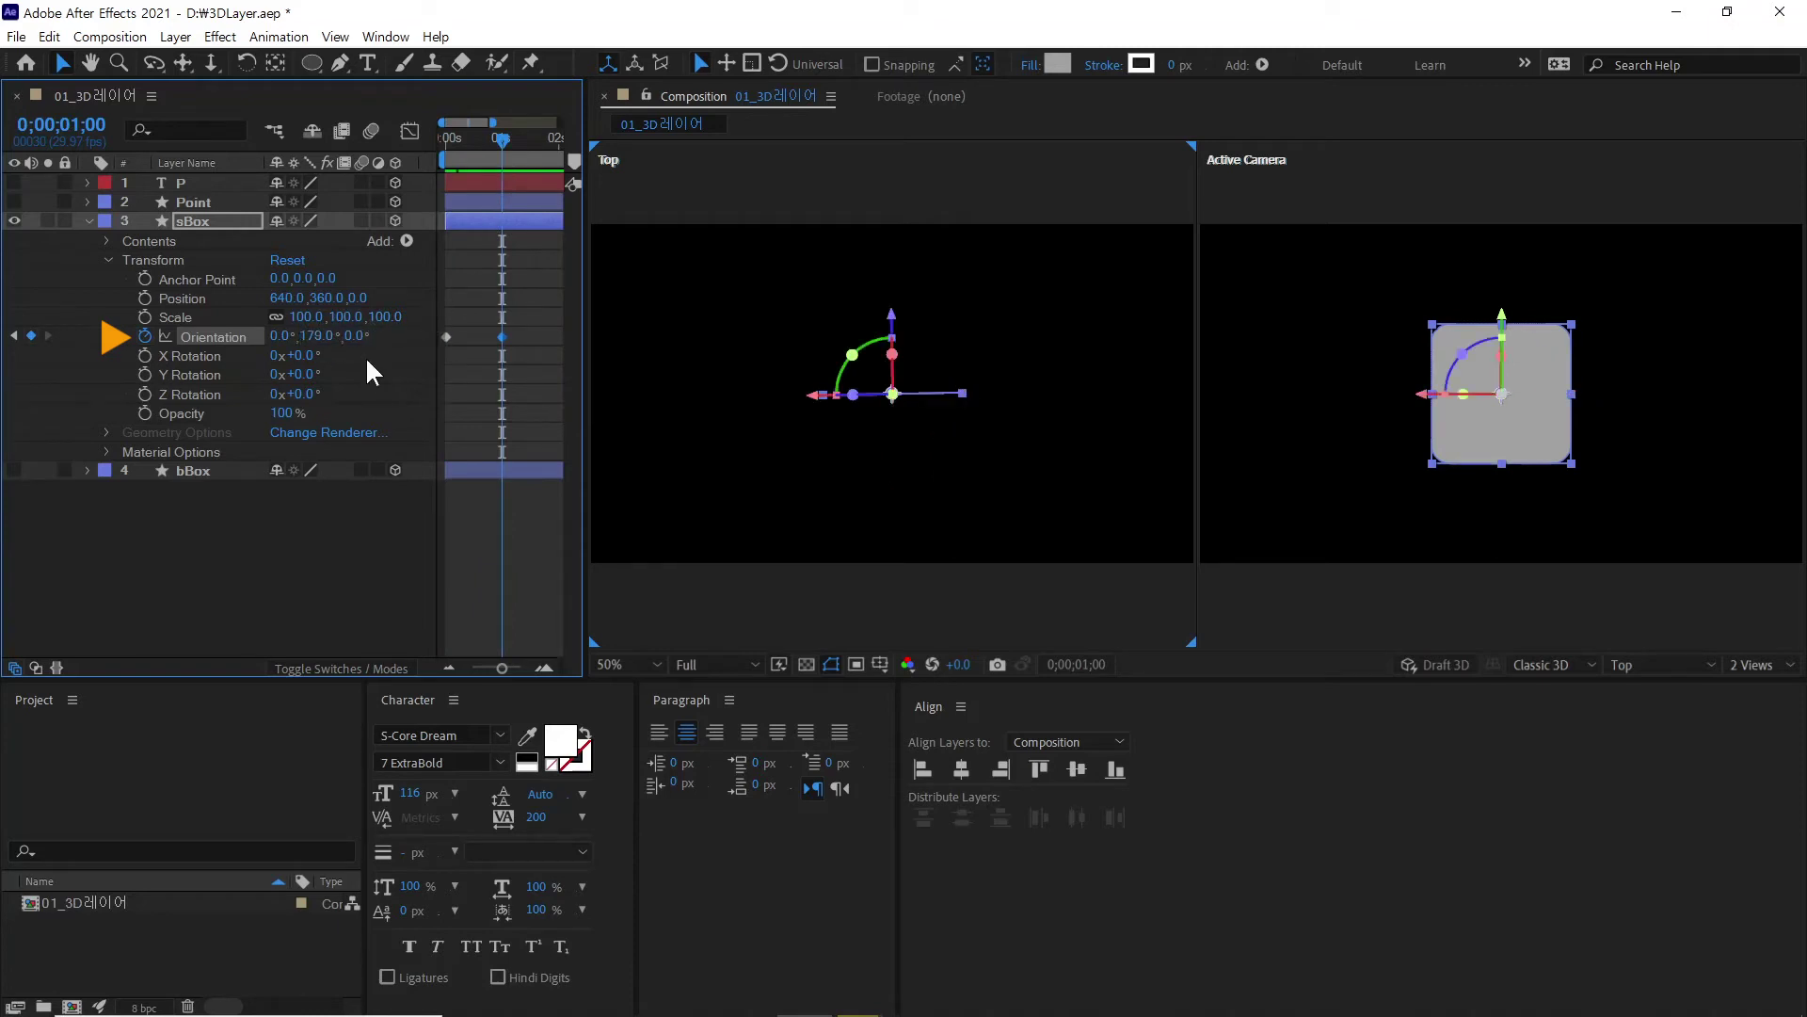
{"action": "left_click_drag", "start_coordinate": [448, 138], "coordinate": [499, 137]}
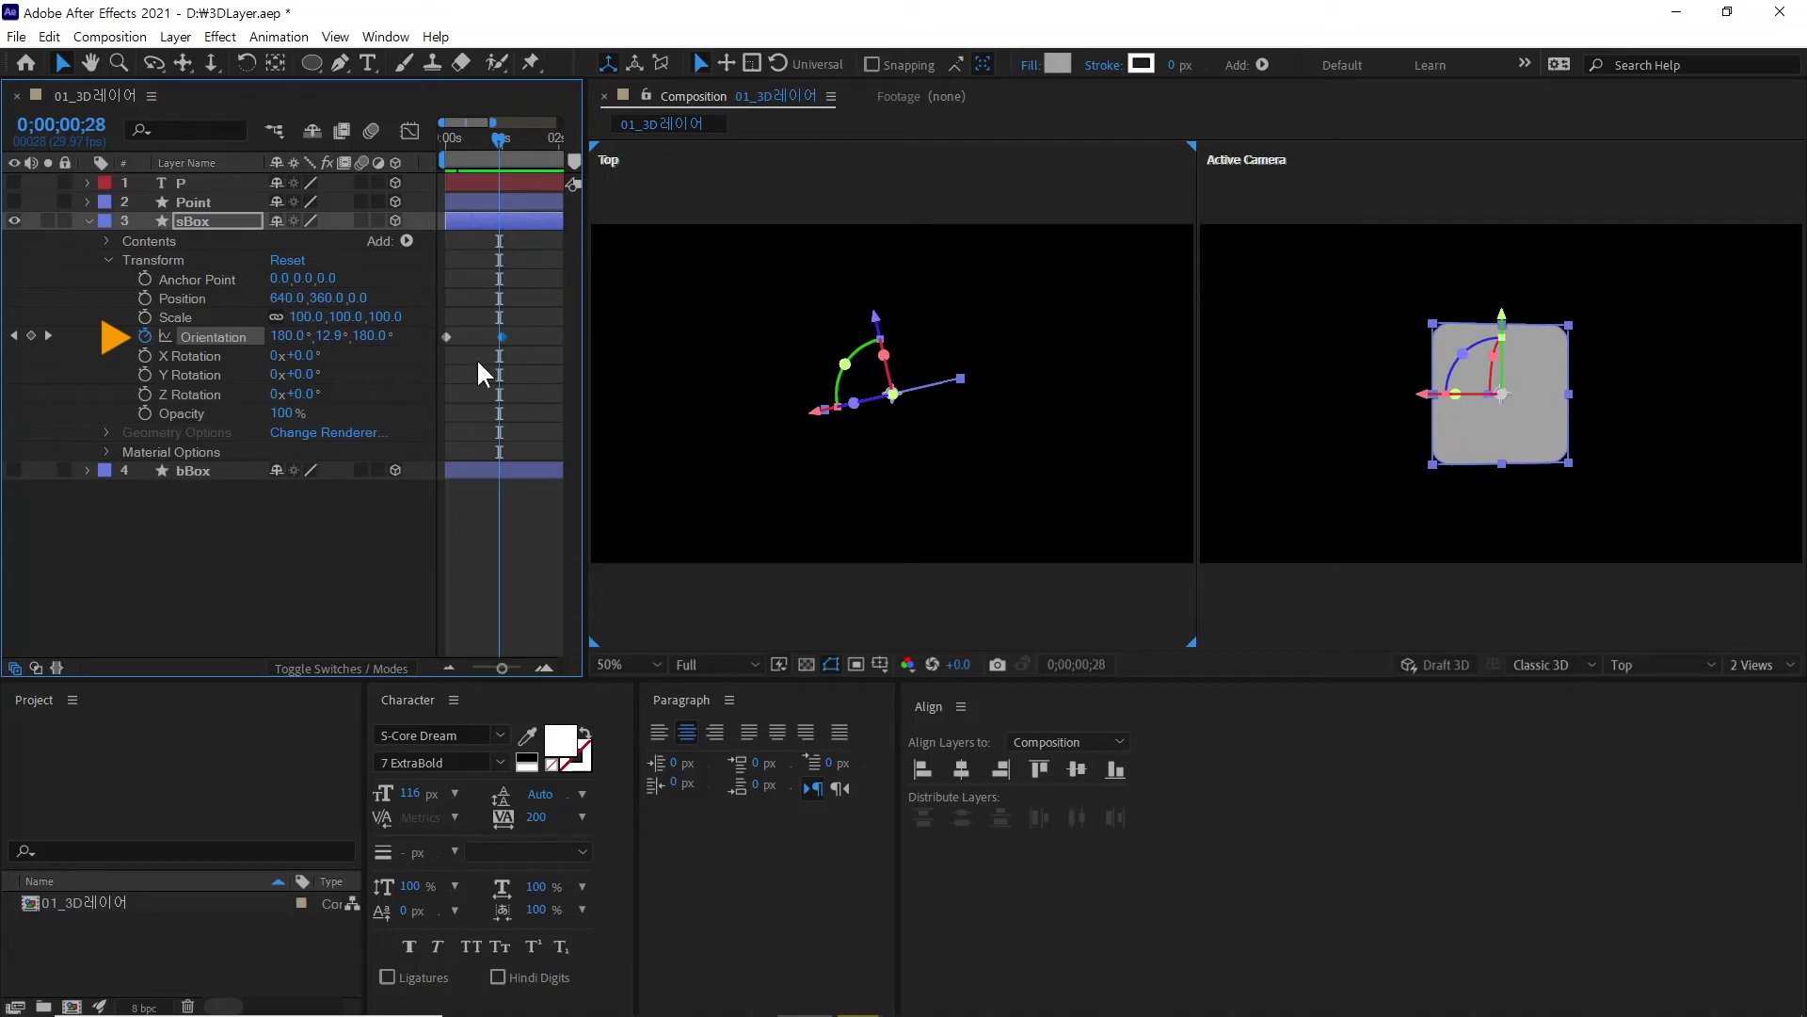
{"action": "key", "text": "Home"}
{"action": "left_click_drag", "start_coordinate": [448, 139], "coordinate": [507, 145]}
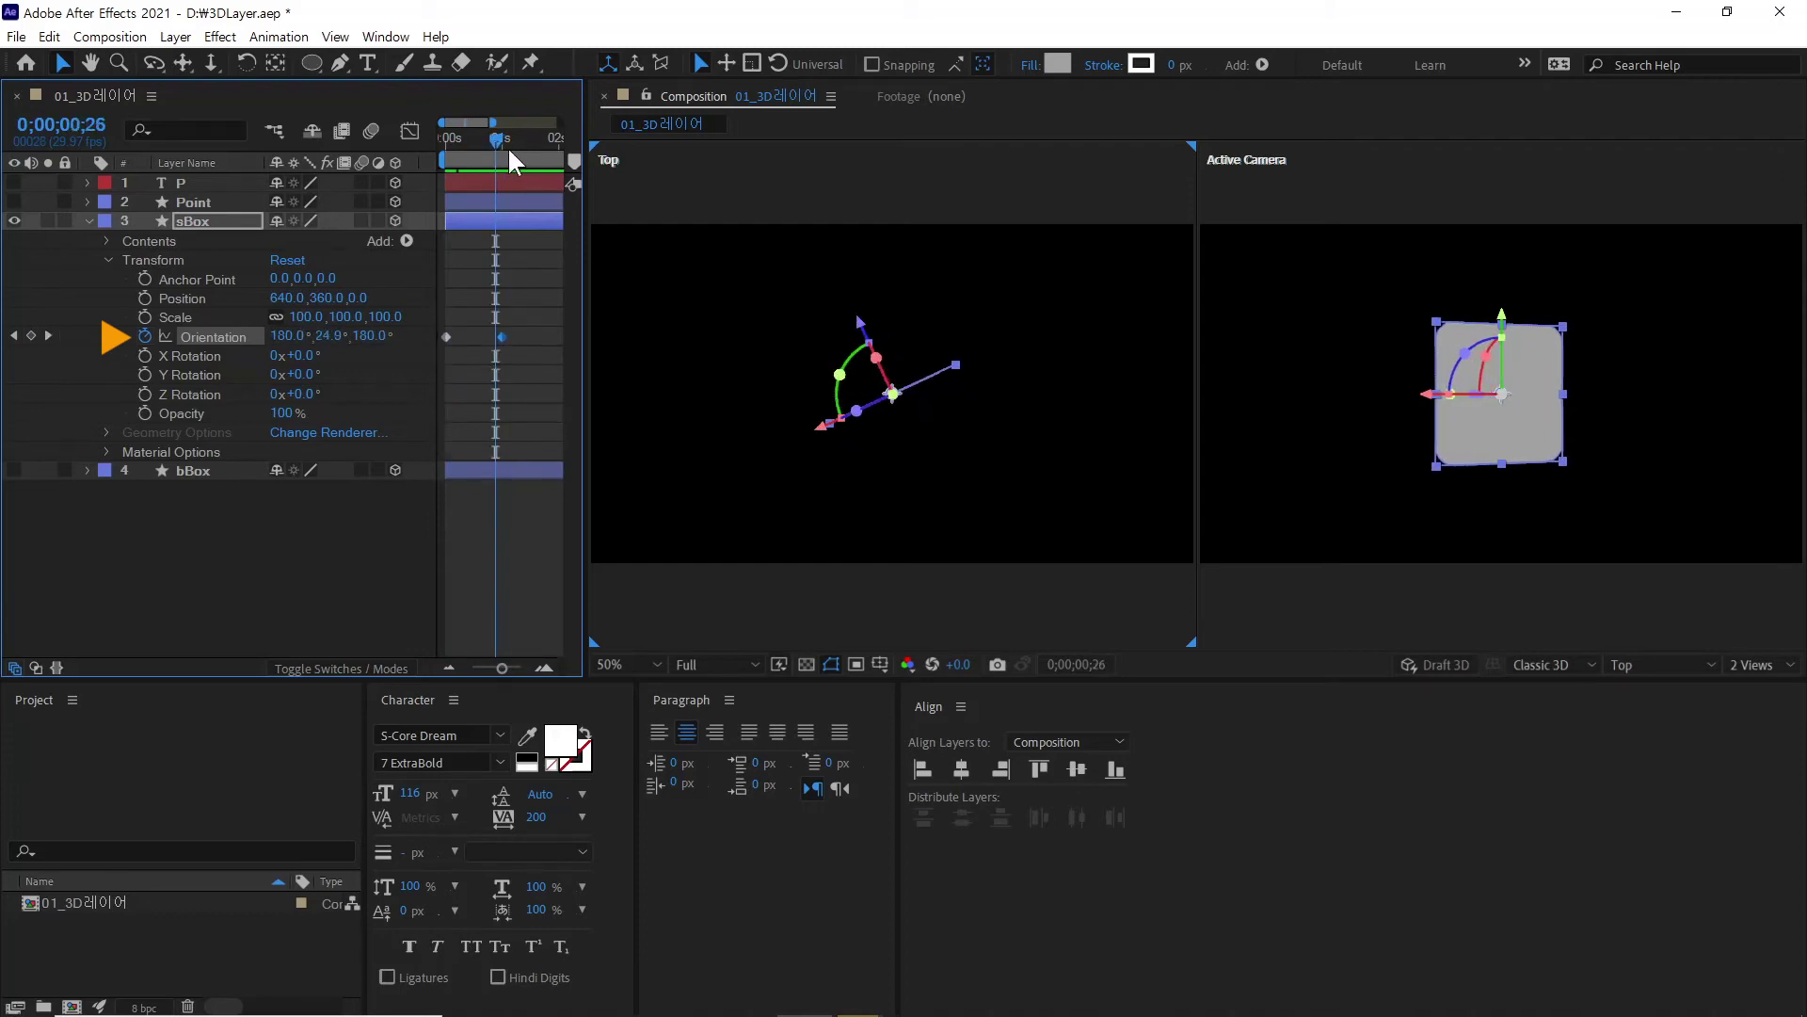
Step: Change sBox's Y Orientation at 1 second to 250° and scrub from the start to compare the turn
{"action": "left_click", "coordinate": [320, 336]}
{"action": "type", "text": "250"}
{"action": "key", "text": "Return"}
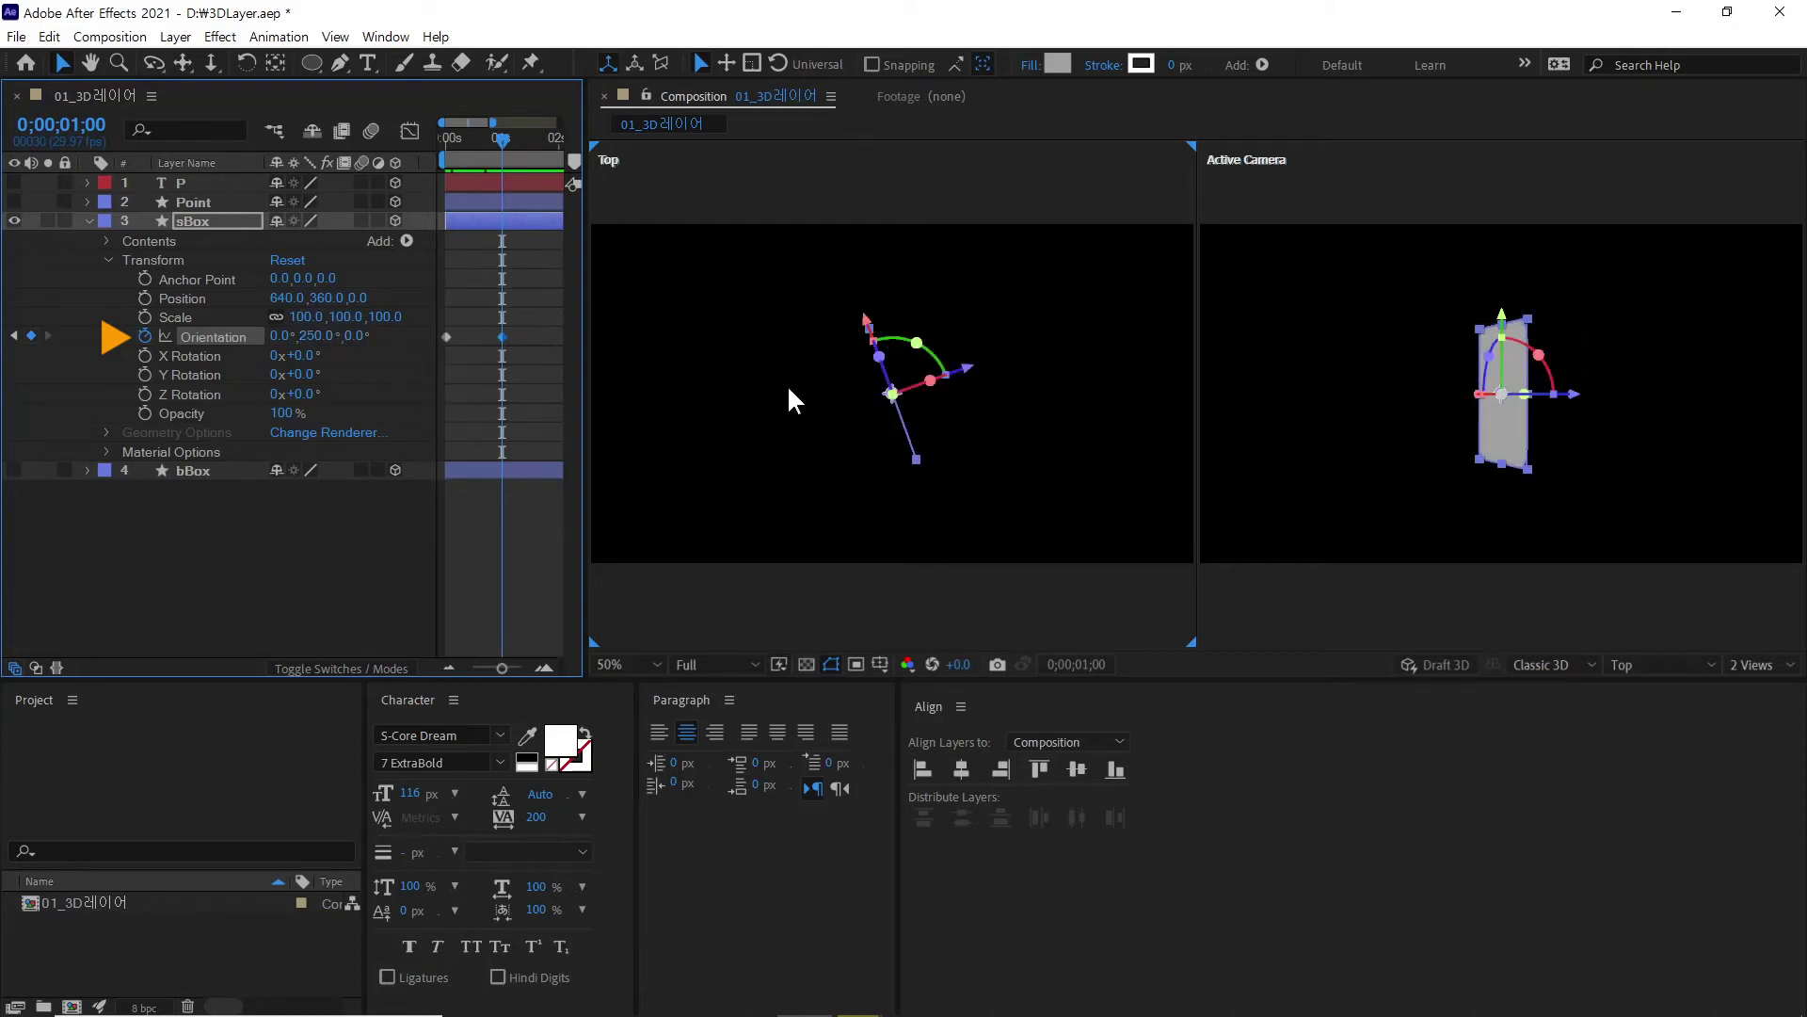
{"action": "left_click_drag", "start_coordinate": [437, 141], "coordinate": [501, 156]}
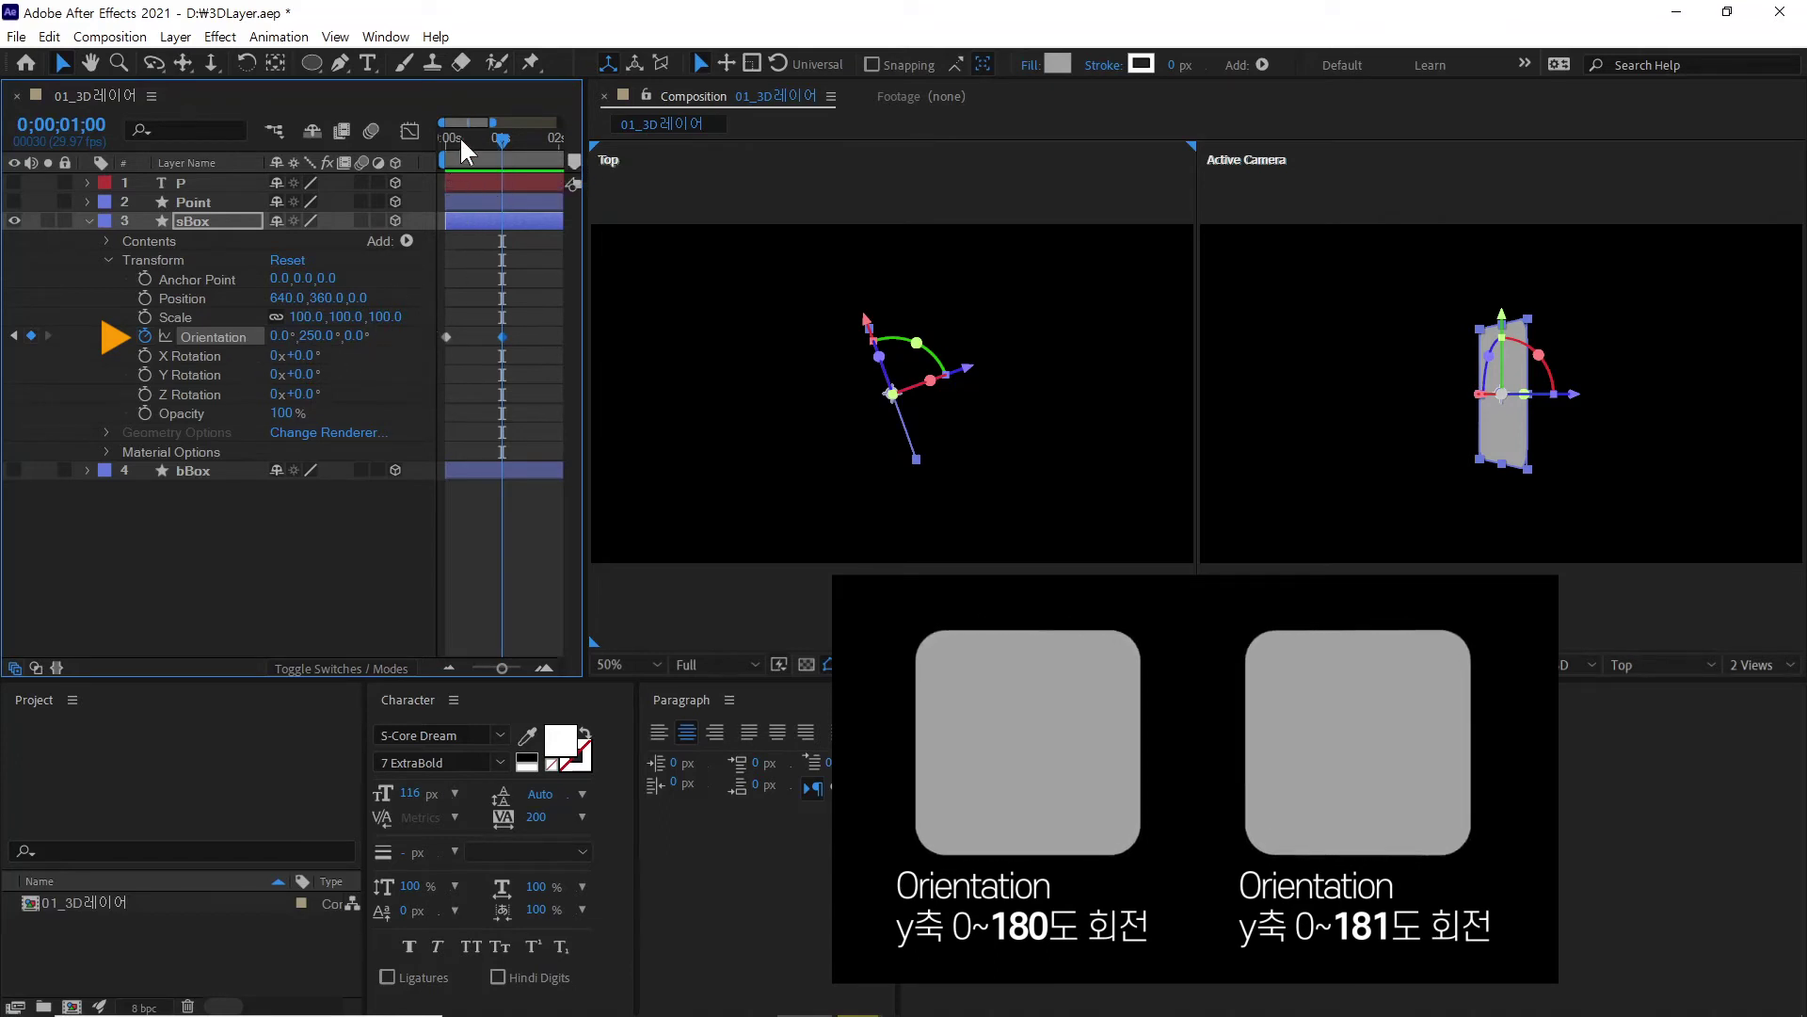
Step: Return to 0 seconds and remove sBox's Orientation keyframes
{"action": "left_click_drag", "start_coordinate": [460, 135], "coordinate": [405, 149]}
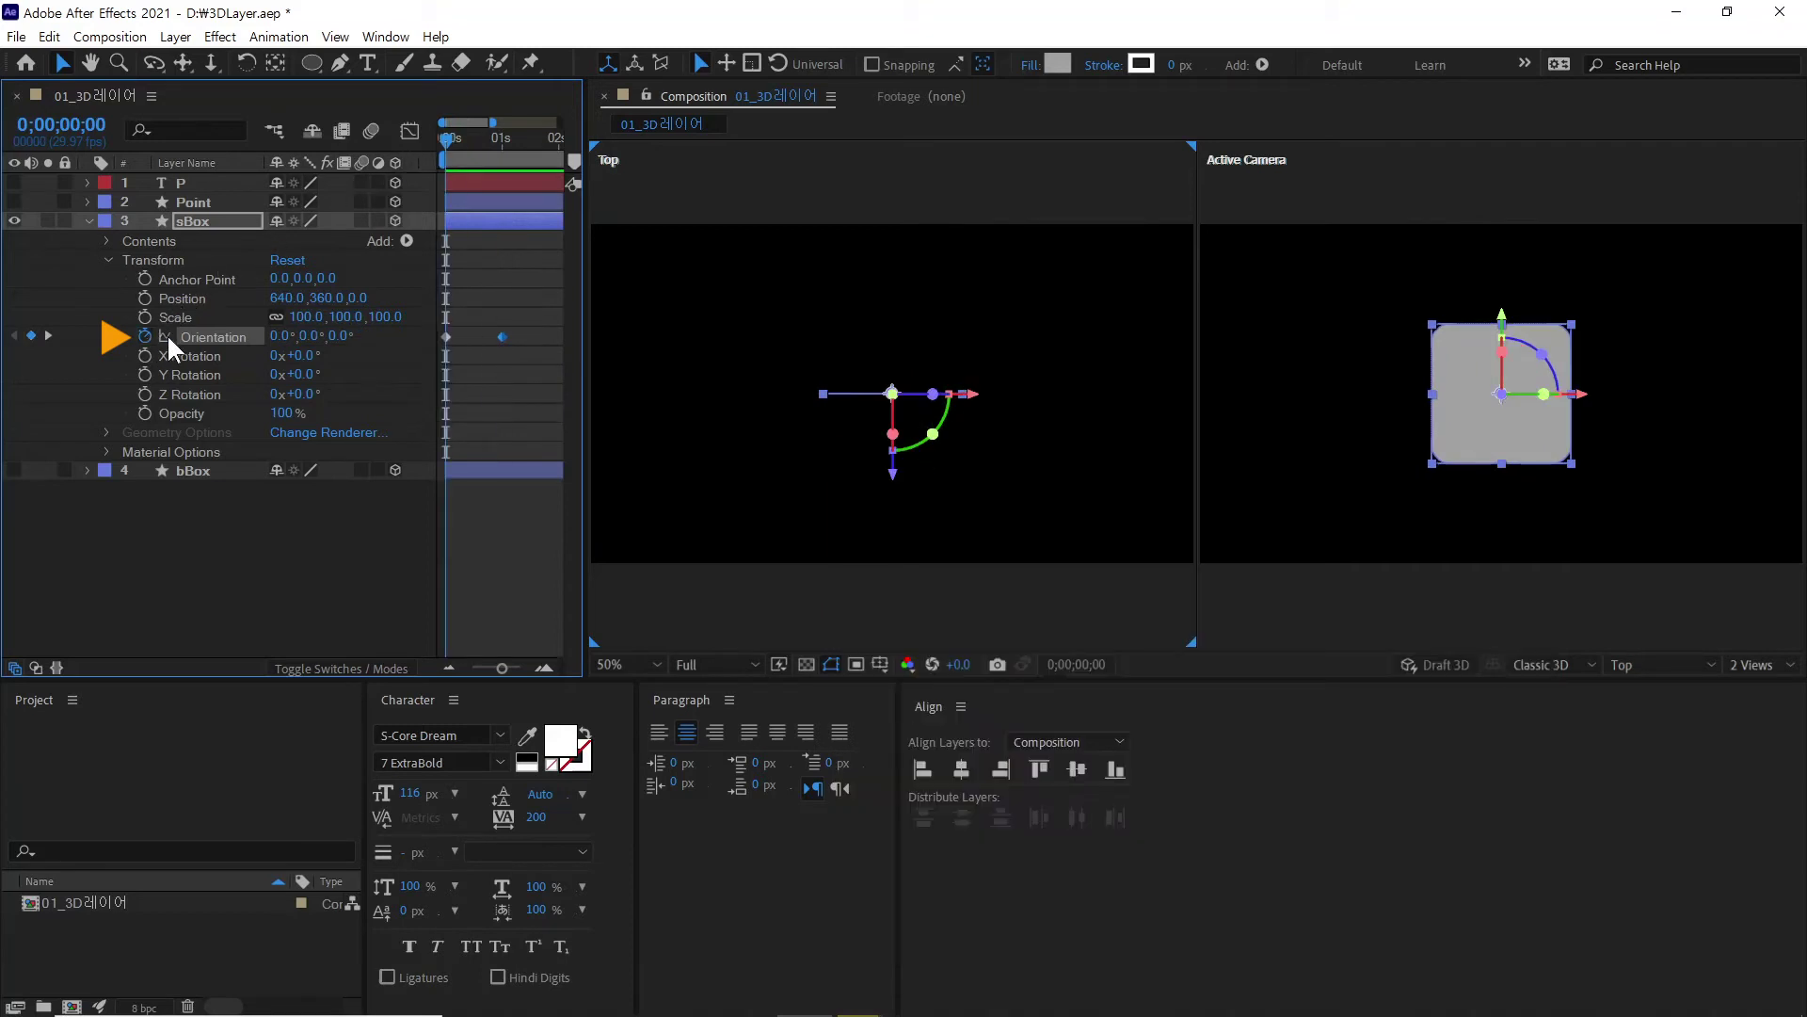
{"action": "left_click", "coordinate": [145, 336]}
Step: Keyframe sBox's Y Rotation from 0° at 0 seconds to one full revolution at 1 second and preview it
{"action": "left_click", "coordinate": [185, 376]}
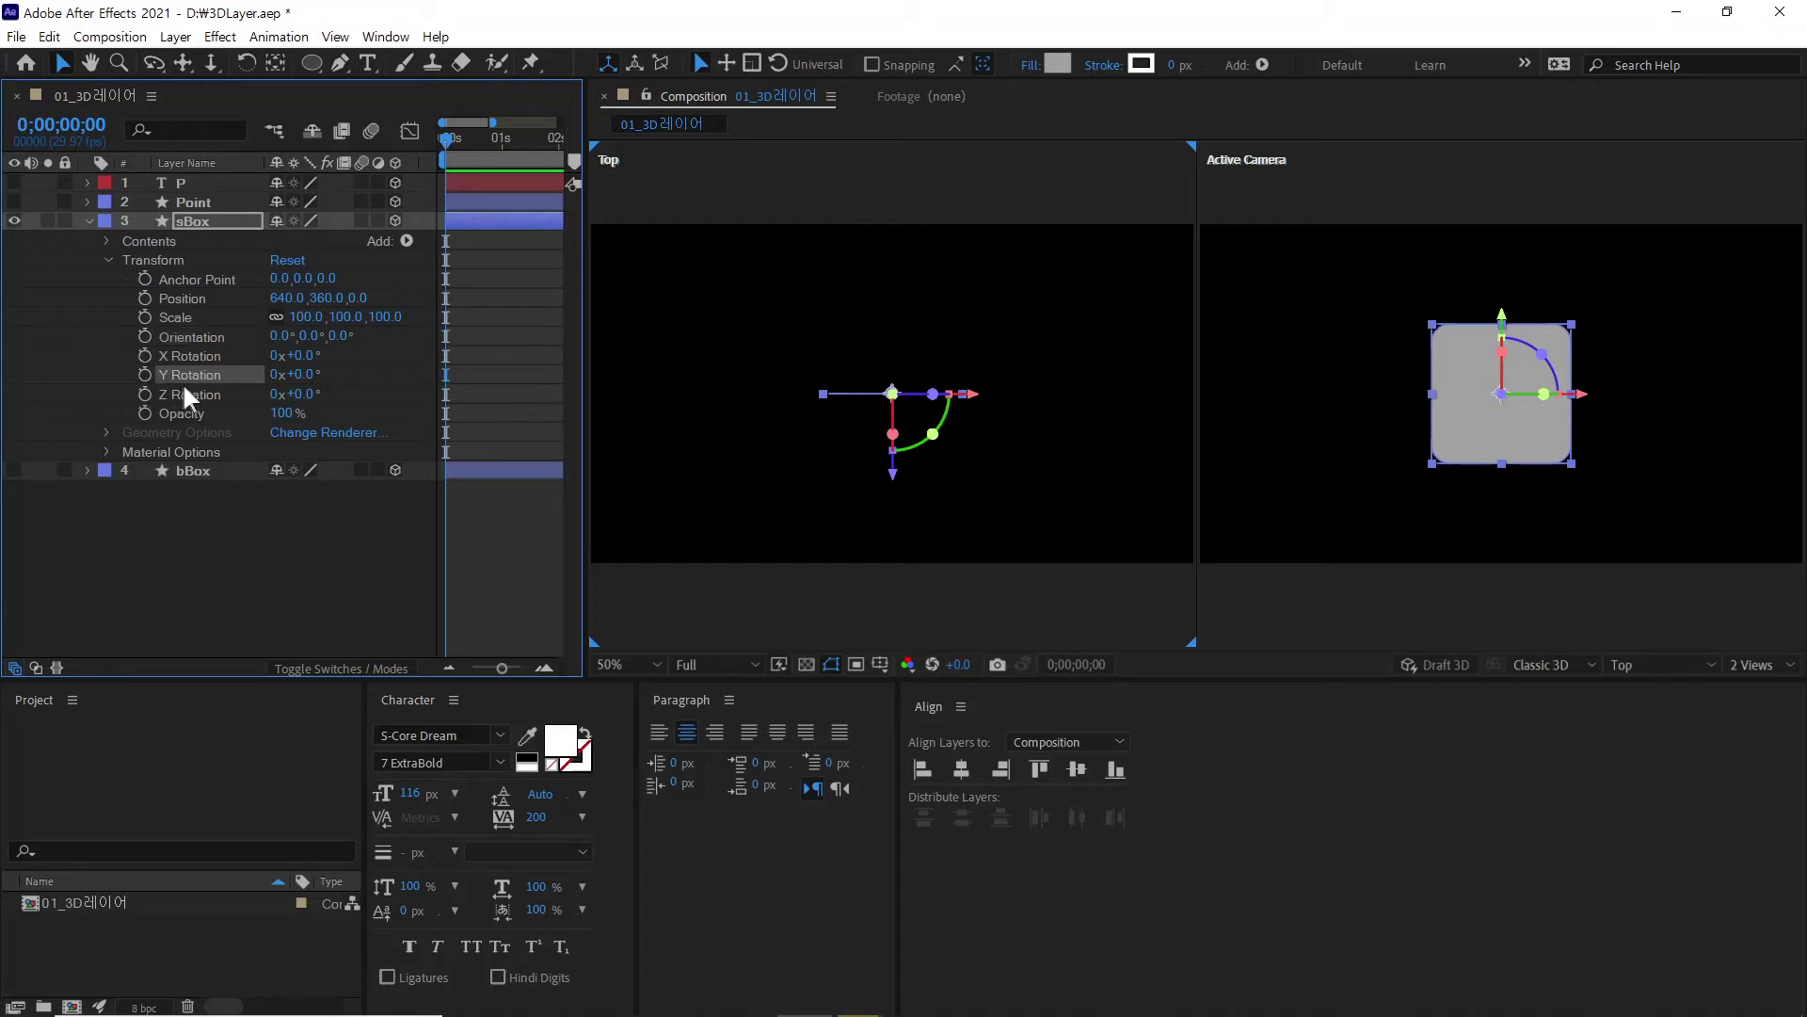
{"action": "left_click", "coordinate": [144, 375]}
{"action": "left_click", "coordinate": [501, 143]}
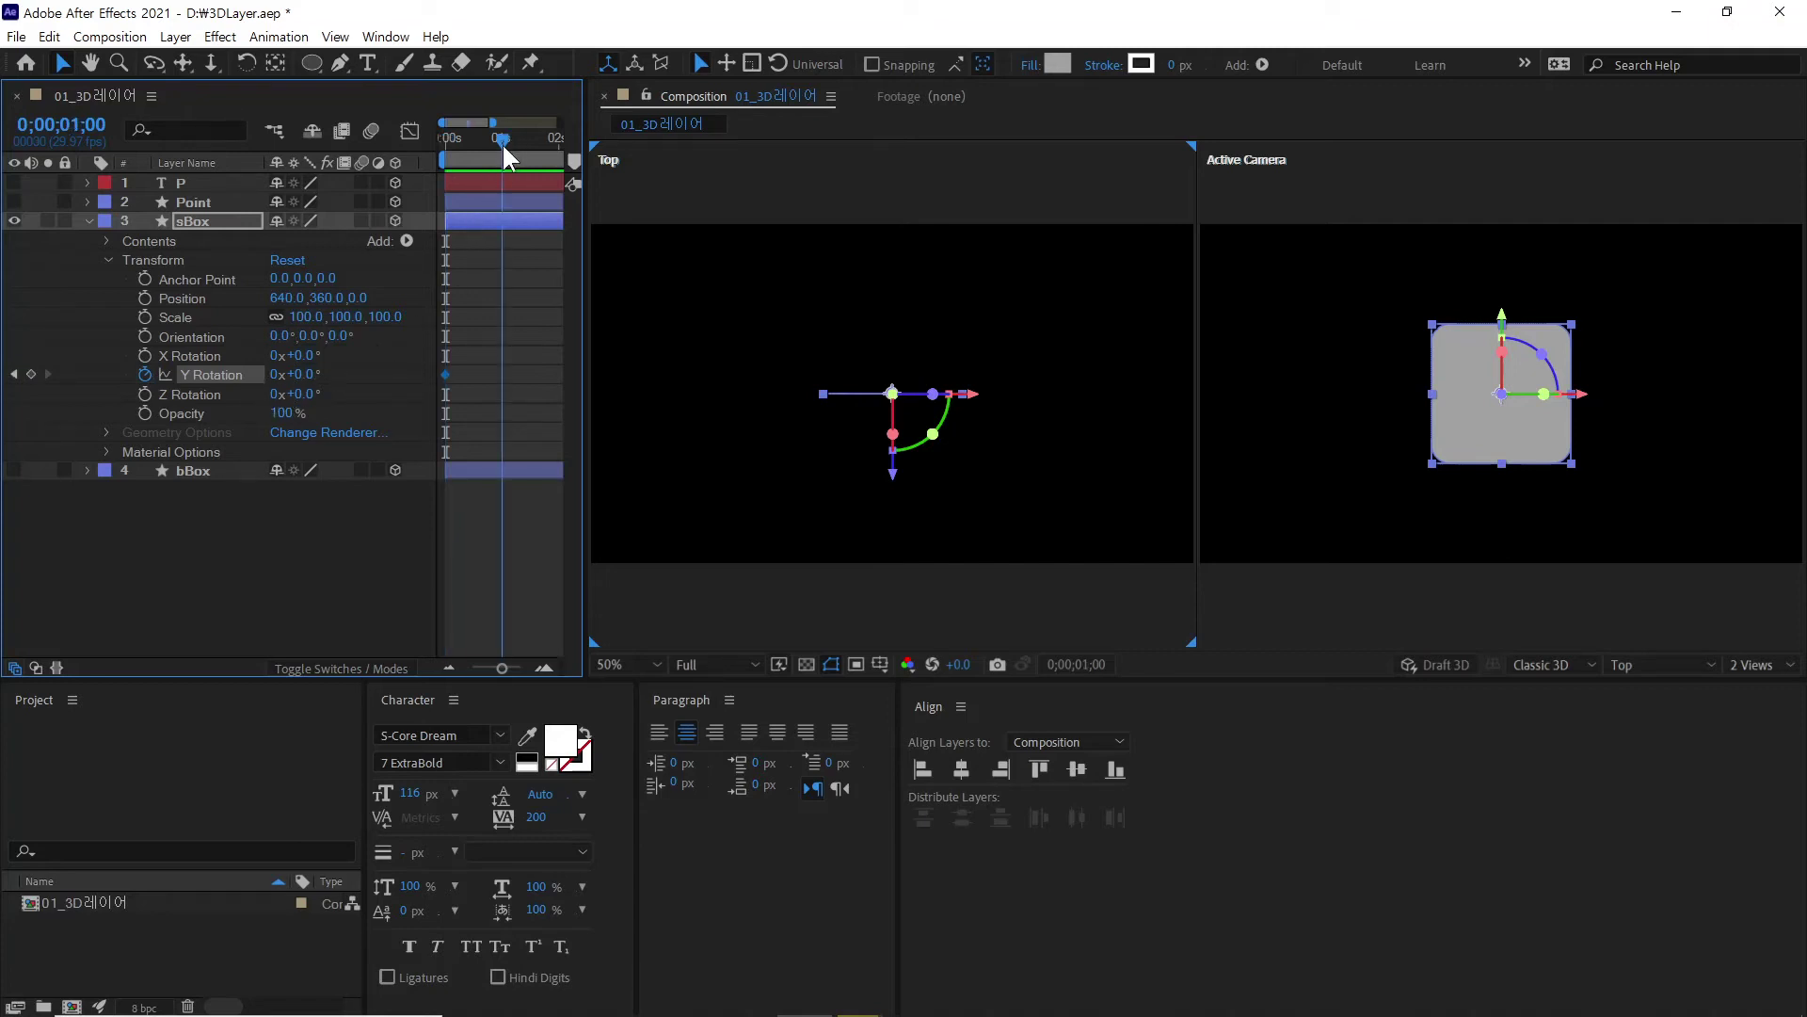
{"action": "left_click", "coordinate": [276, 375]}
{"action": "type", "text": "1"}
{"action": "key", "text": "Return"}
{"action": "key", "text": "space"}
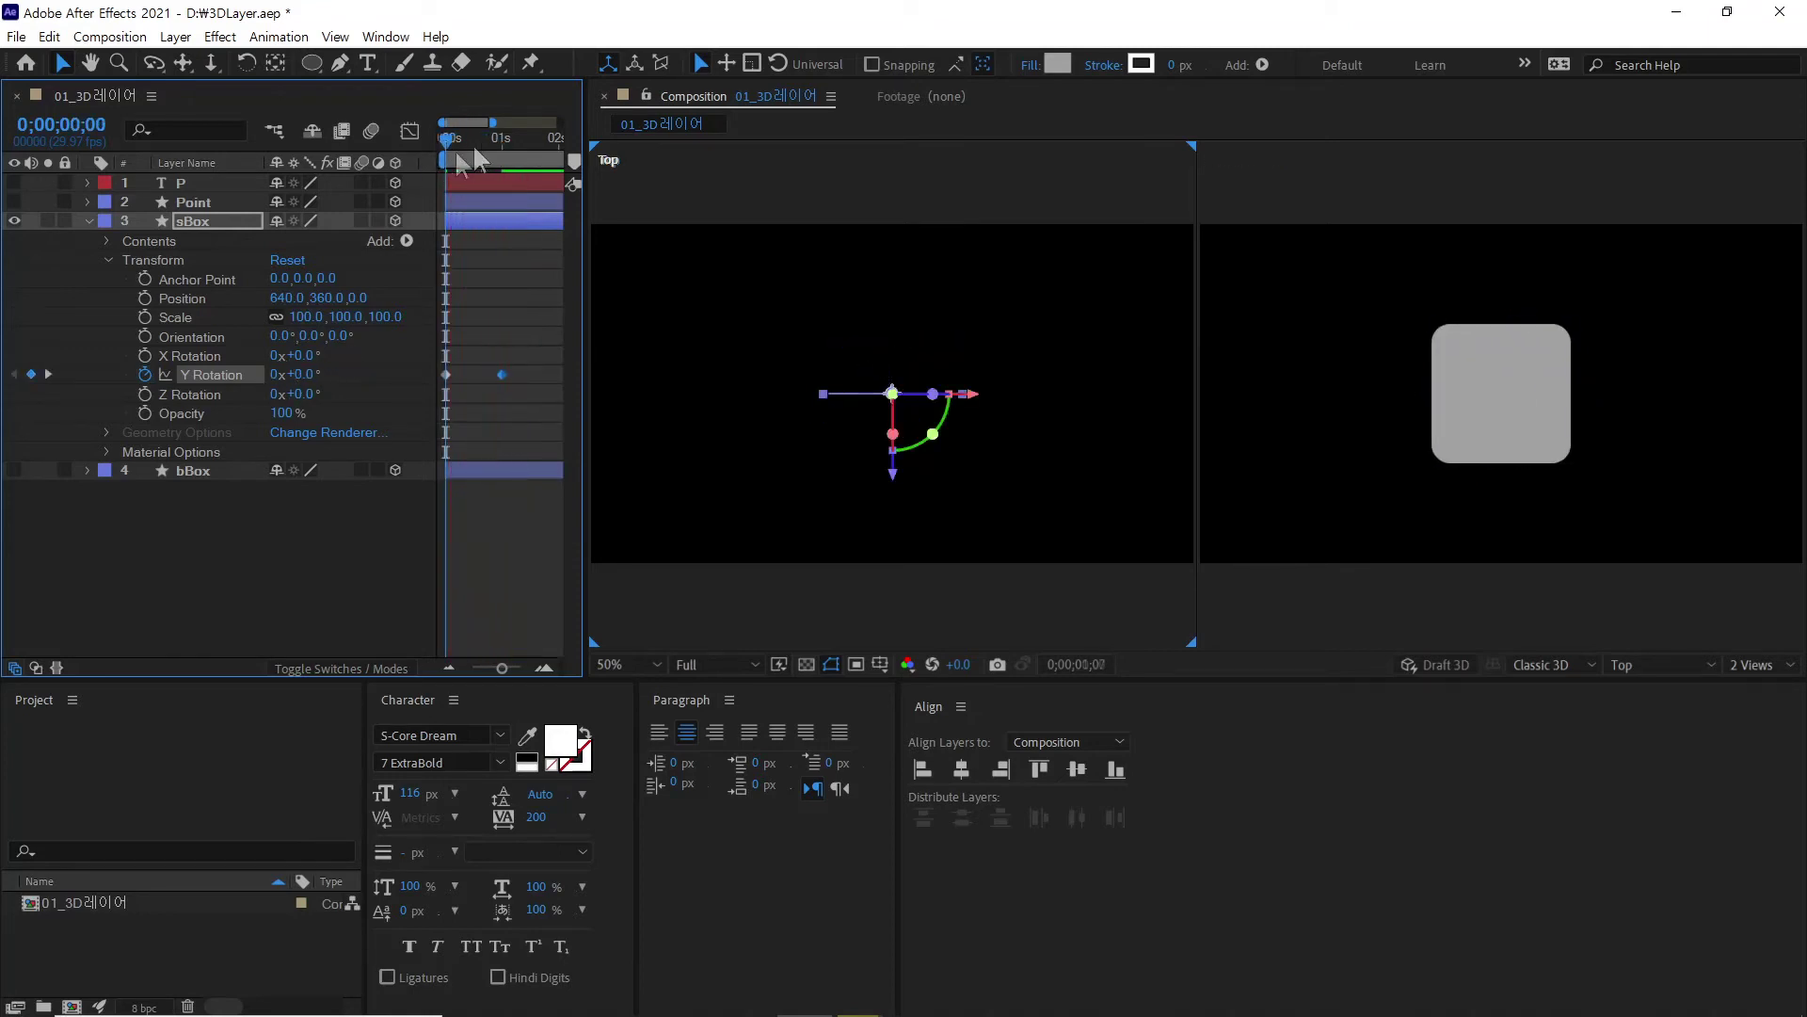
{"action": "left_click_drag", "start_coordinate": [515, 151], "coordinate": [418, 175]}
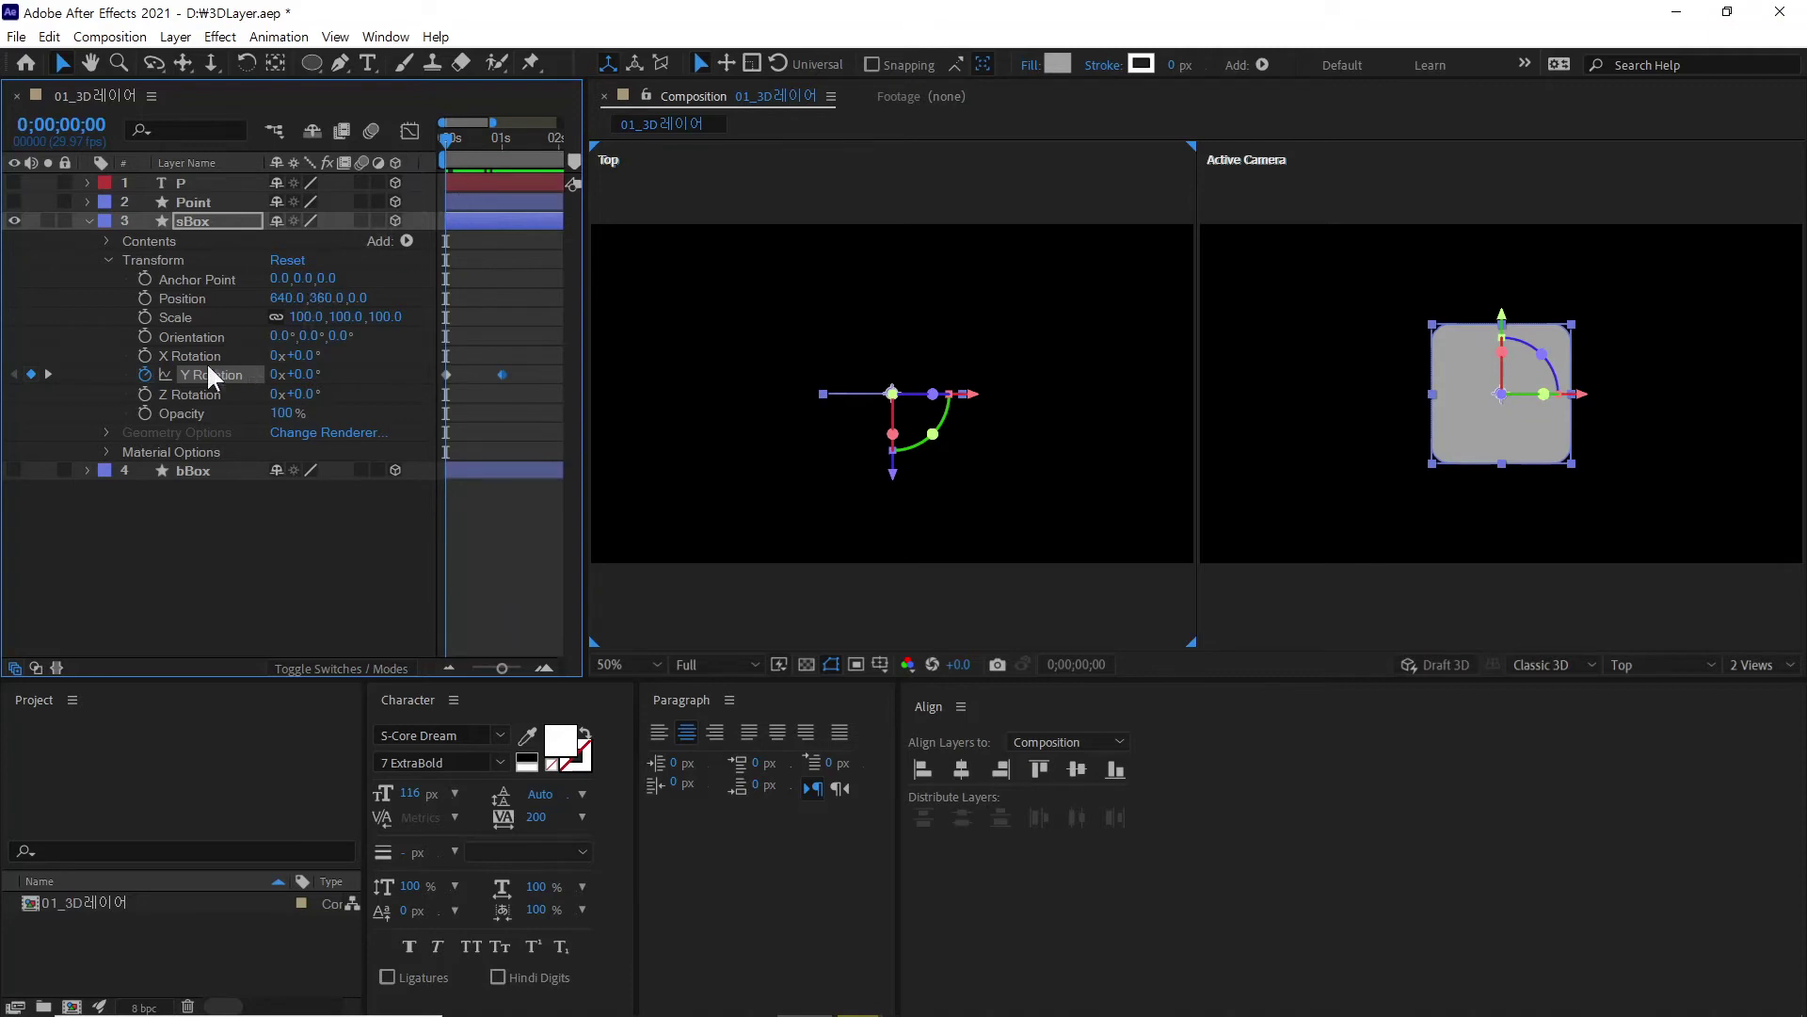
Step: Remove sBox's Y Rotation keyframes and collapse the layer's properties
{"action": "left_click", "coordinate": [145, 374]}
{"action": "left_click", "coordinate": [212, 418]}
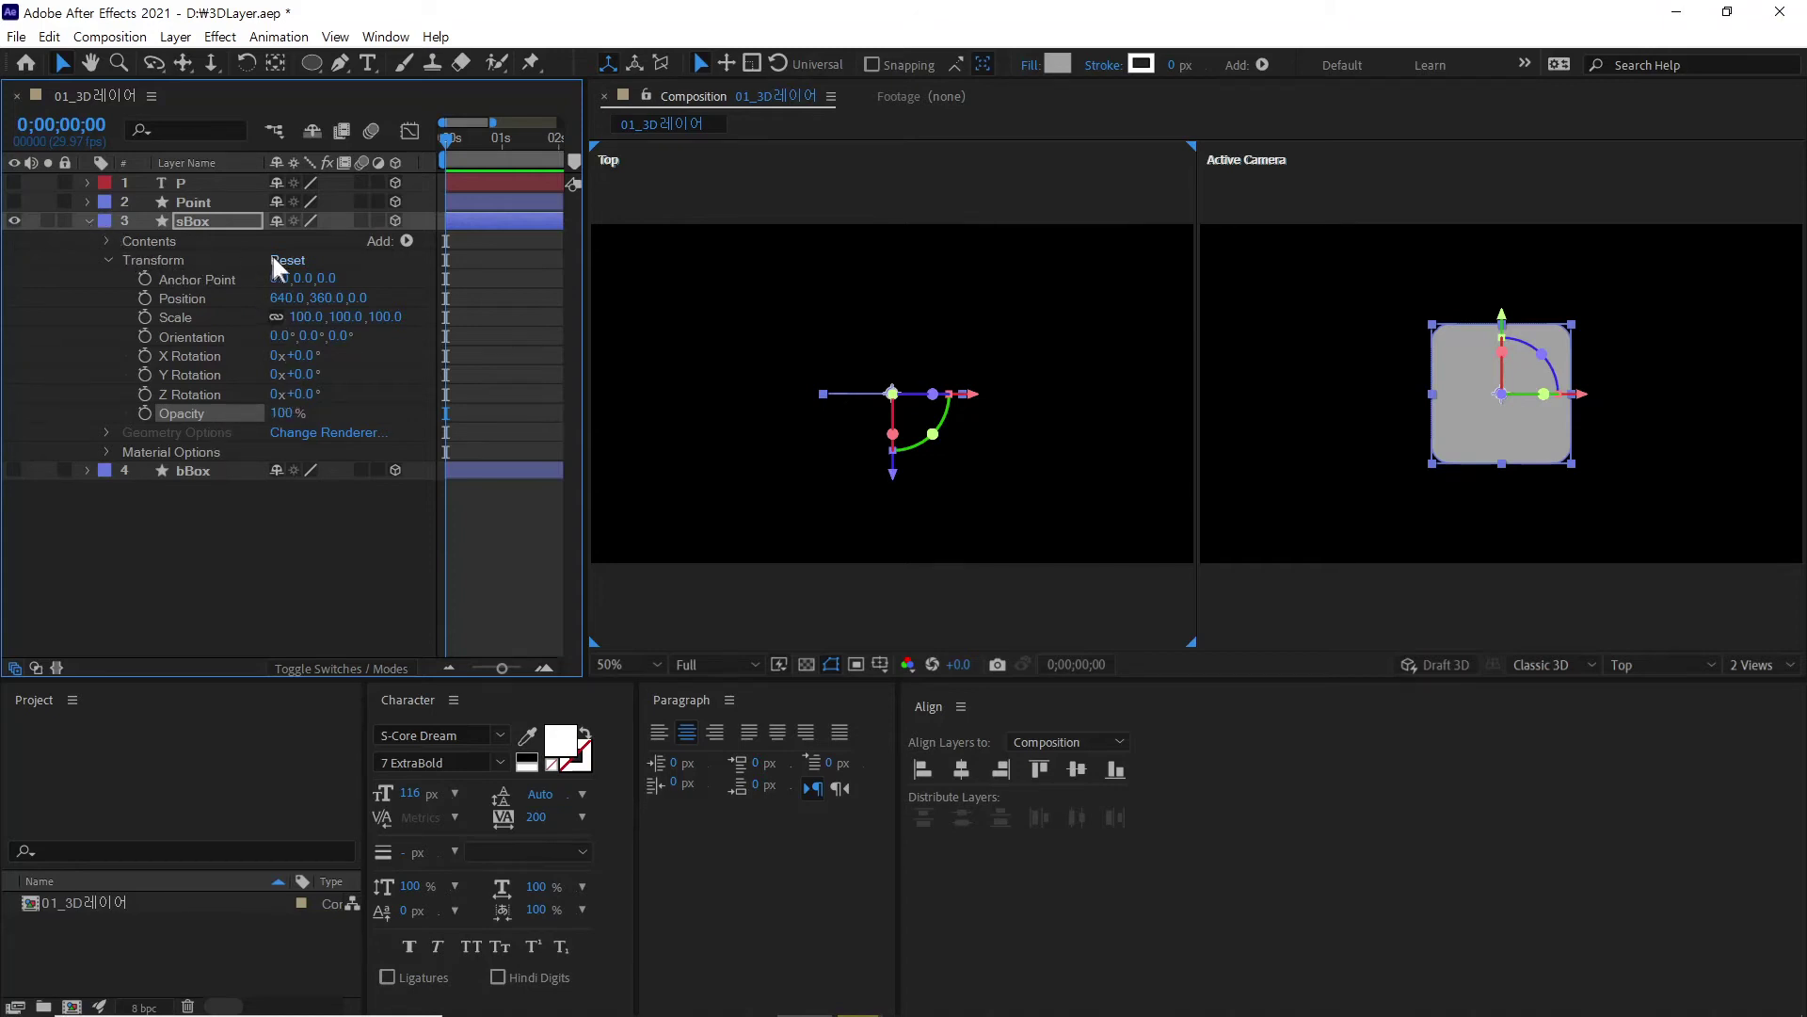
{"action": "left_click", "coordinate": [88, 222]}
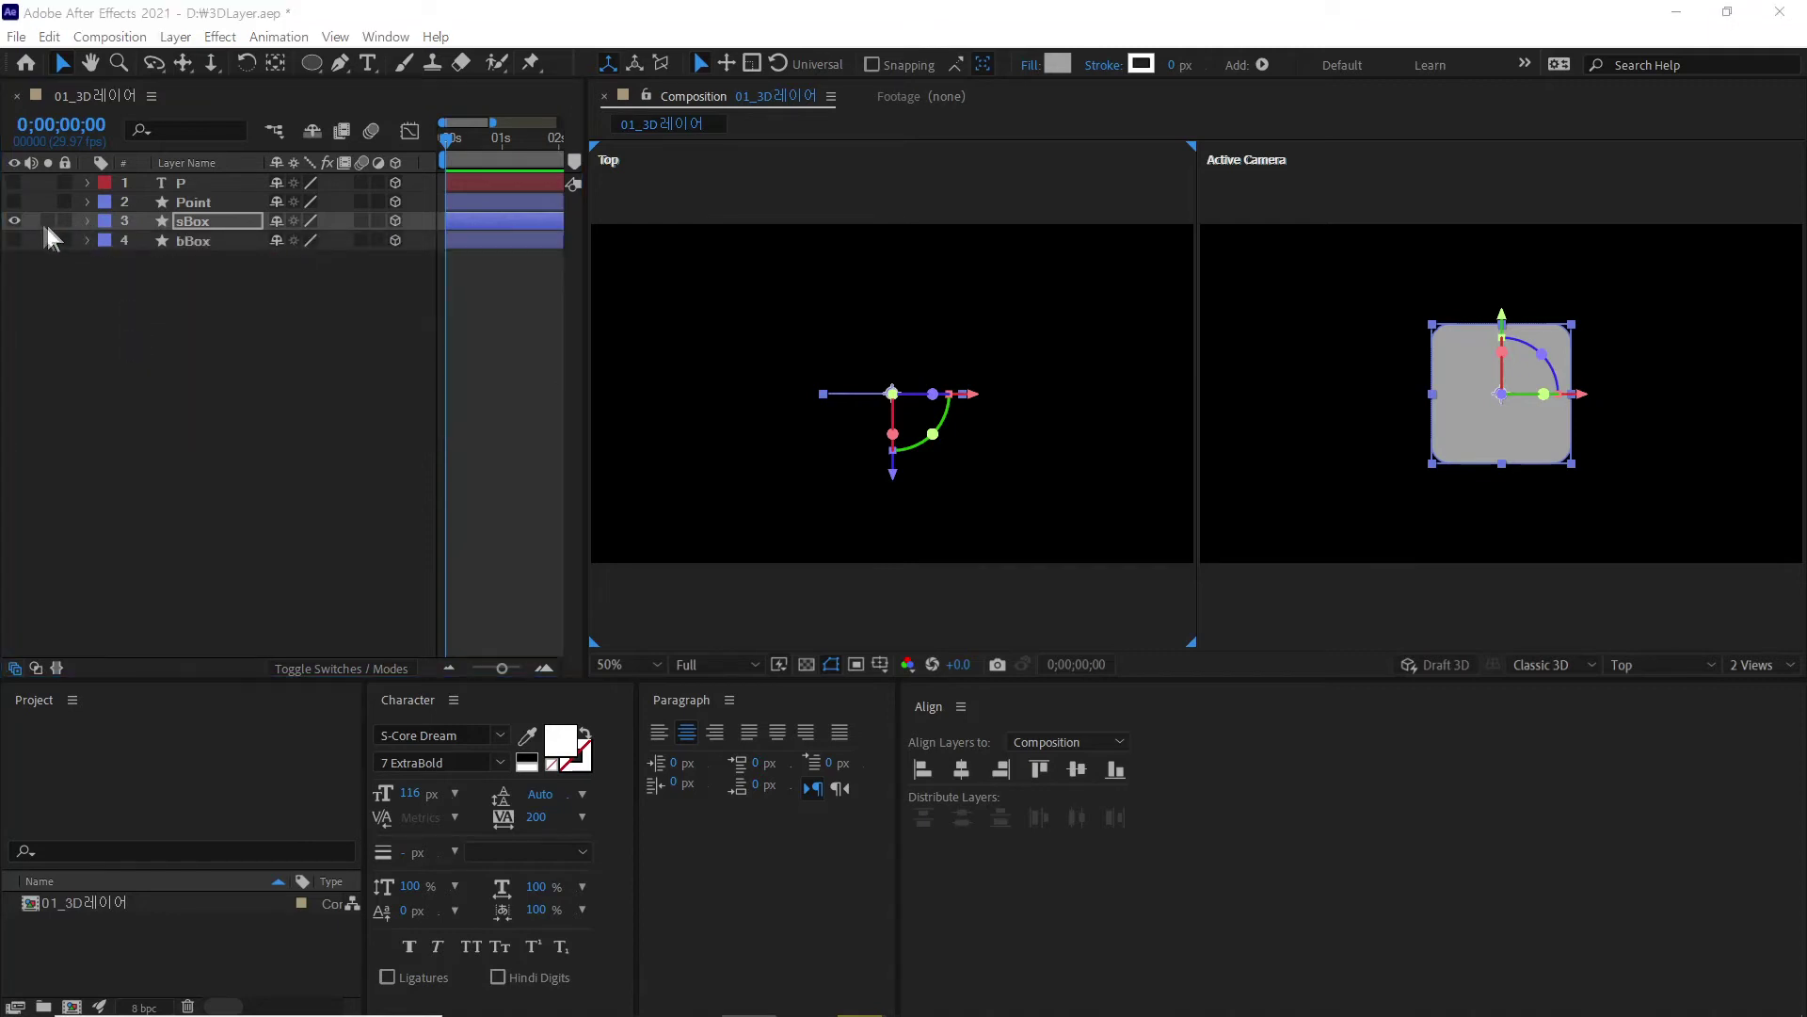
Step: Hide the sBox layer, then show and select the bBox layer
{"action": "left_click", "coordinate": [14, 220]}
{"action": "left_click", "coordinate": [14, 240]}
{"action": "left_click", "coordinate": [193, 243]}
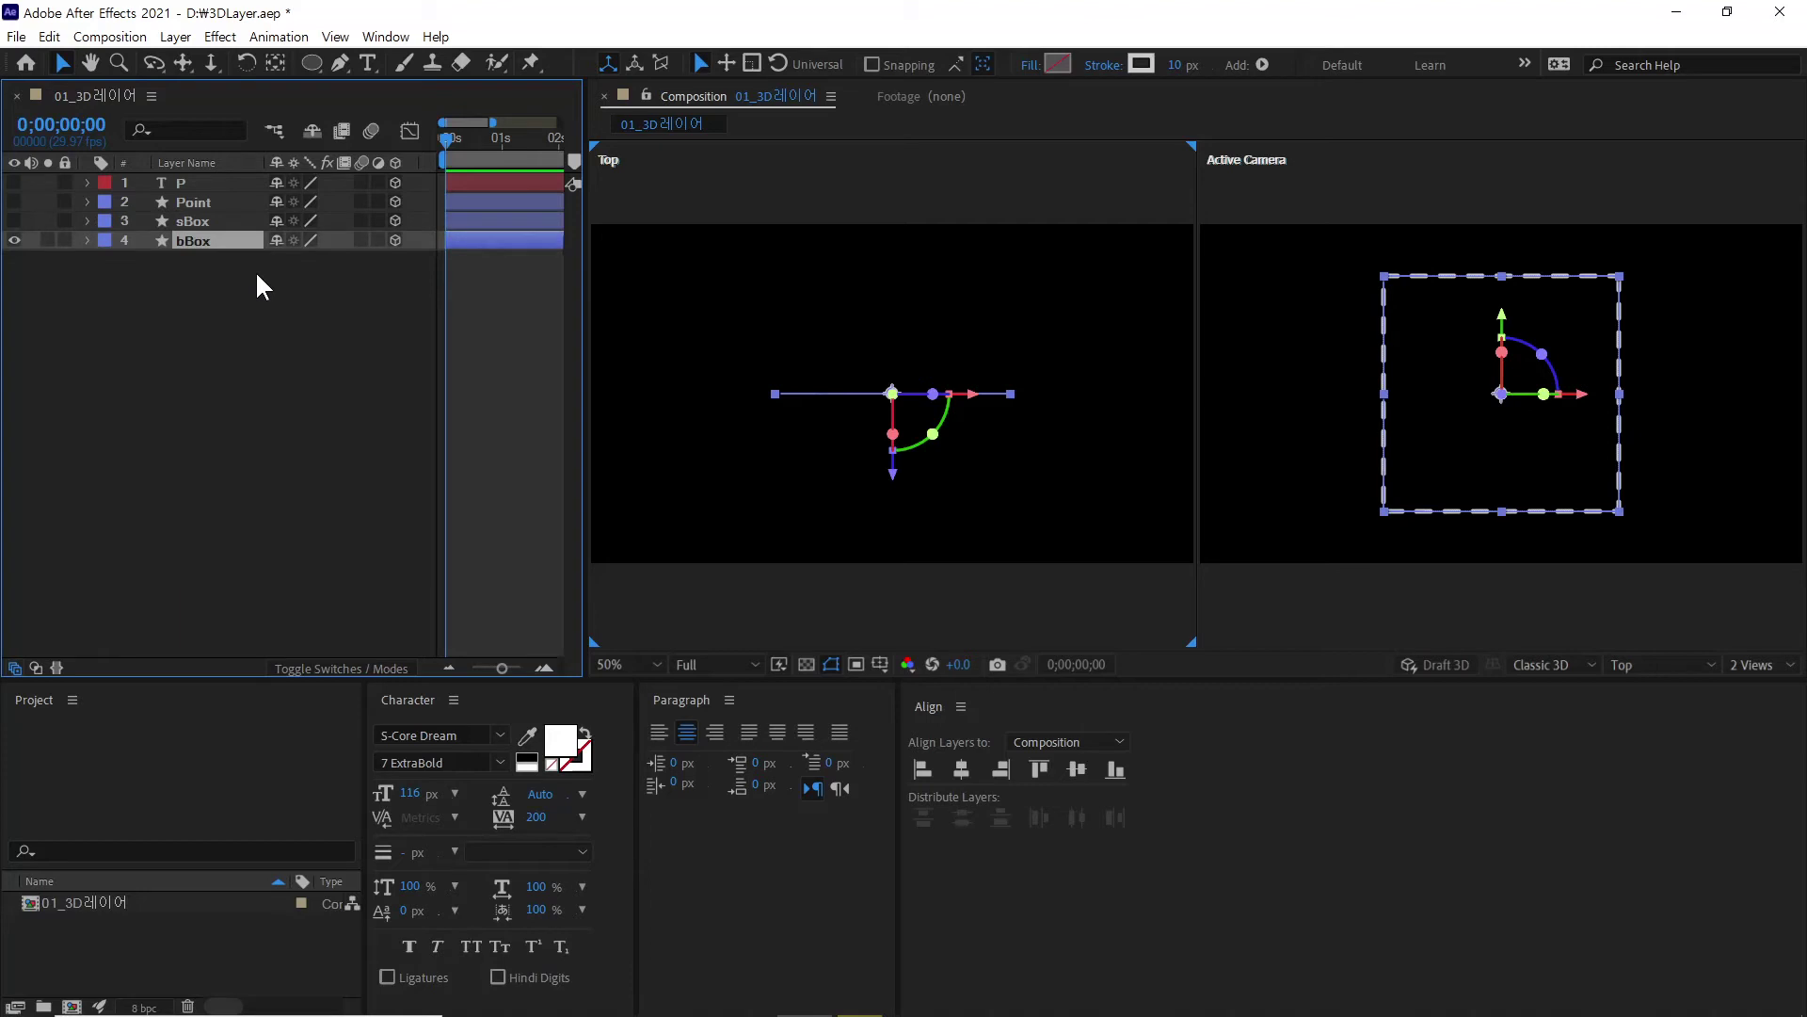
Step: Unlink bBox's Scale proportions, try changing its Z scale and restore it to 100%, then collapse the layer
{"action": "left_click", "coordinate": [89, 240]}
{"action": "left_click", "coordinate": [108, 279]}
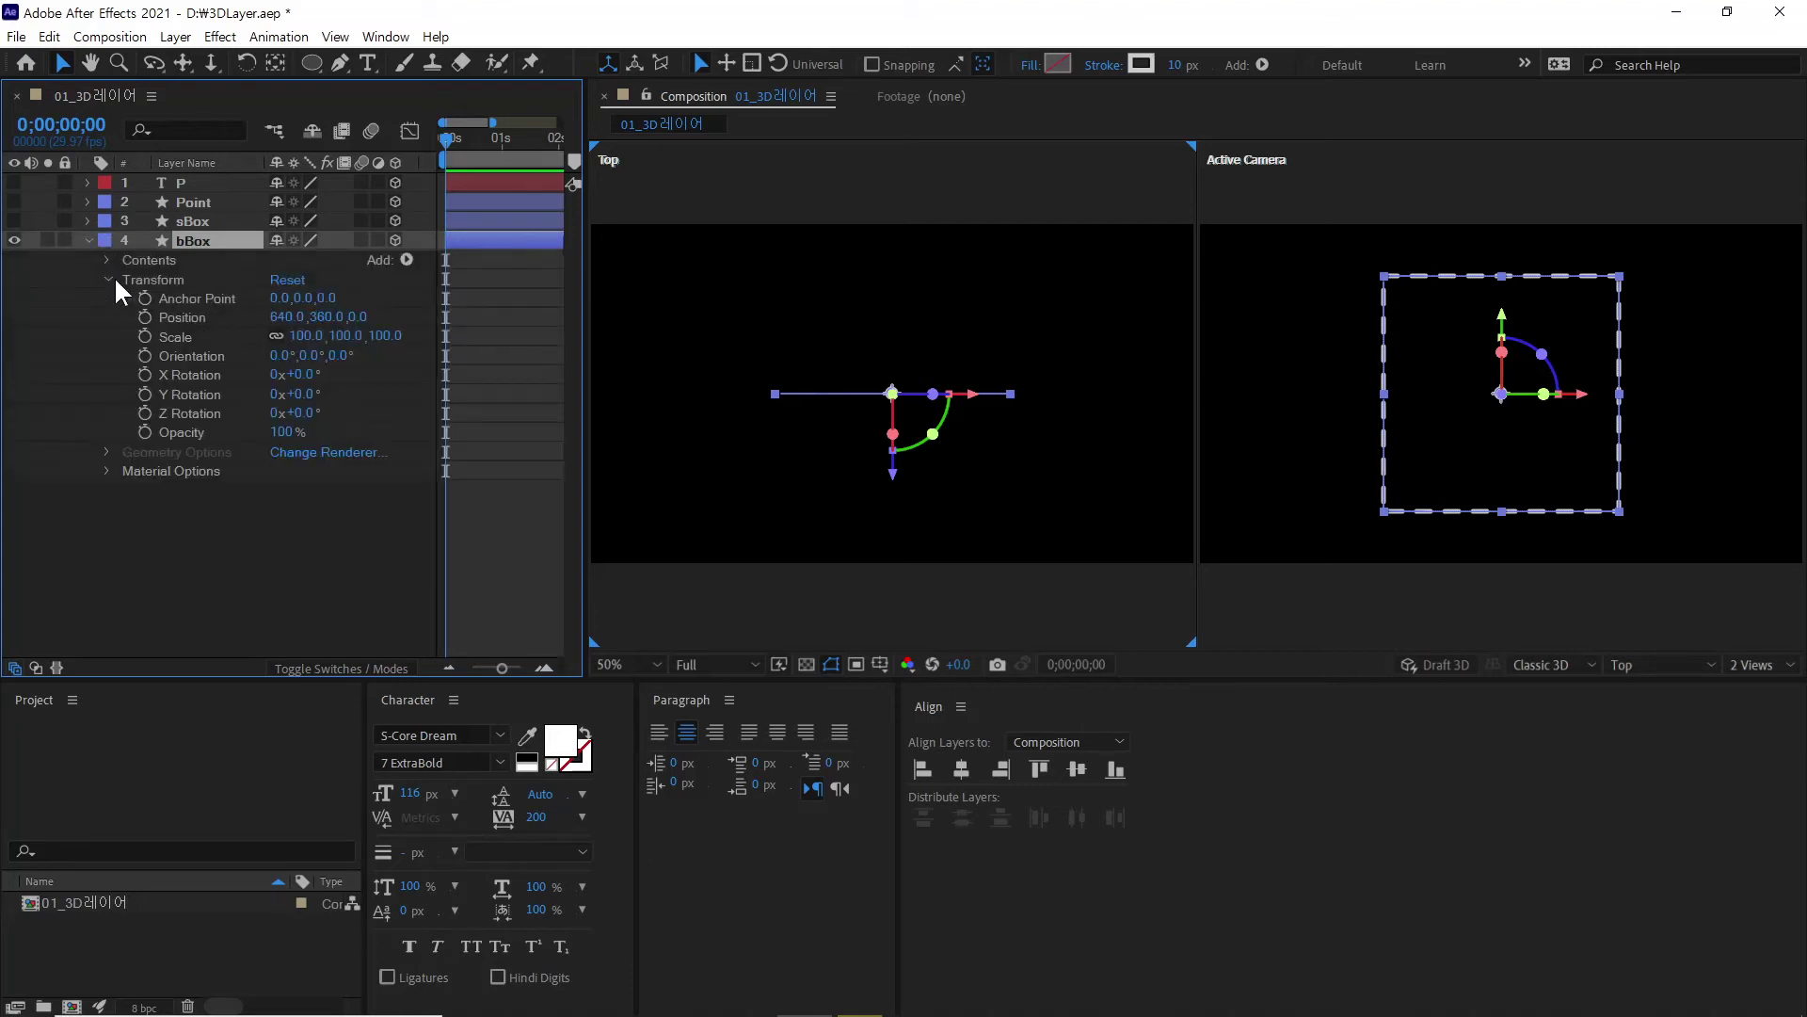
{"action": "left_click", "coordinate": [276, 335]}
{"action": "left_click_drag", "start_coordinate": [388, 336], "coordinate": [403, 351]}
{"action": "left_click", "coordinate": [386, 336]}
{"action": "type", "text": "100"}
{"action": "key", "text": "Return"}
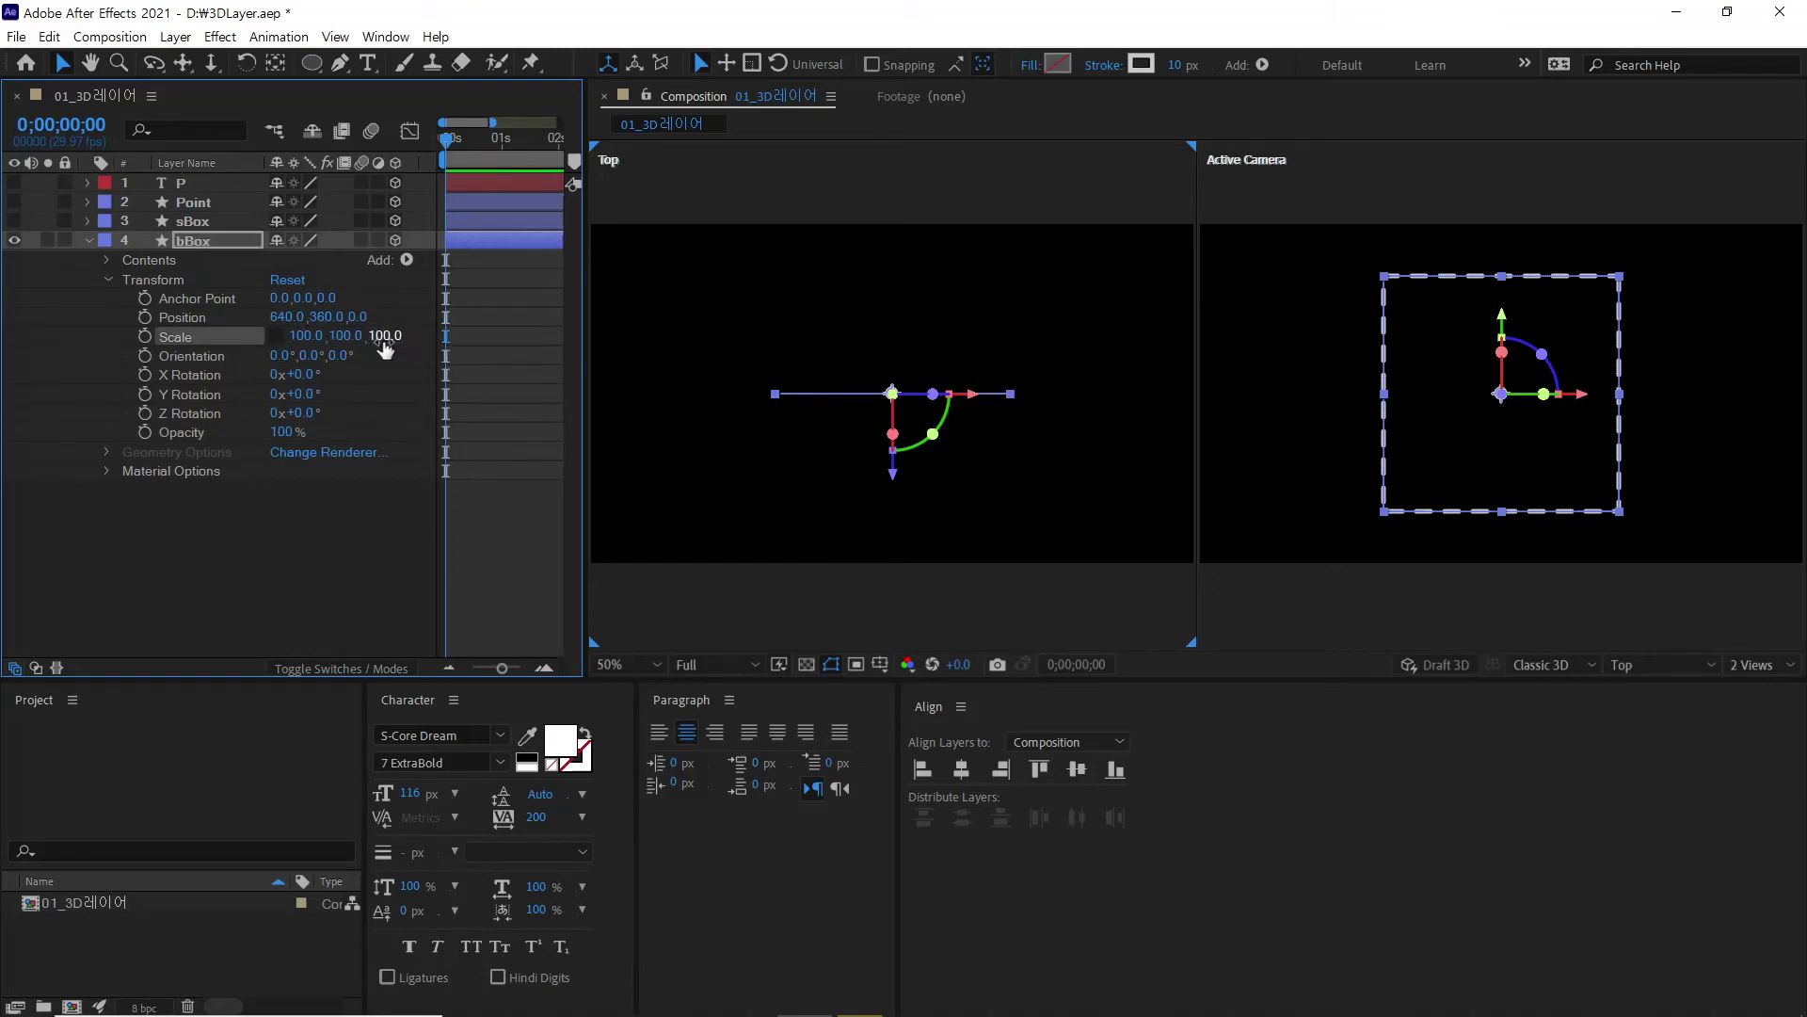
{"action": "left_click", "coordinate": [193, 241]}
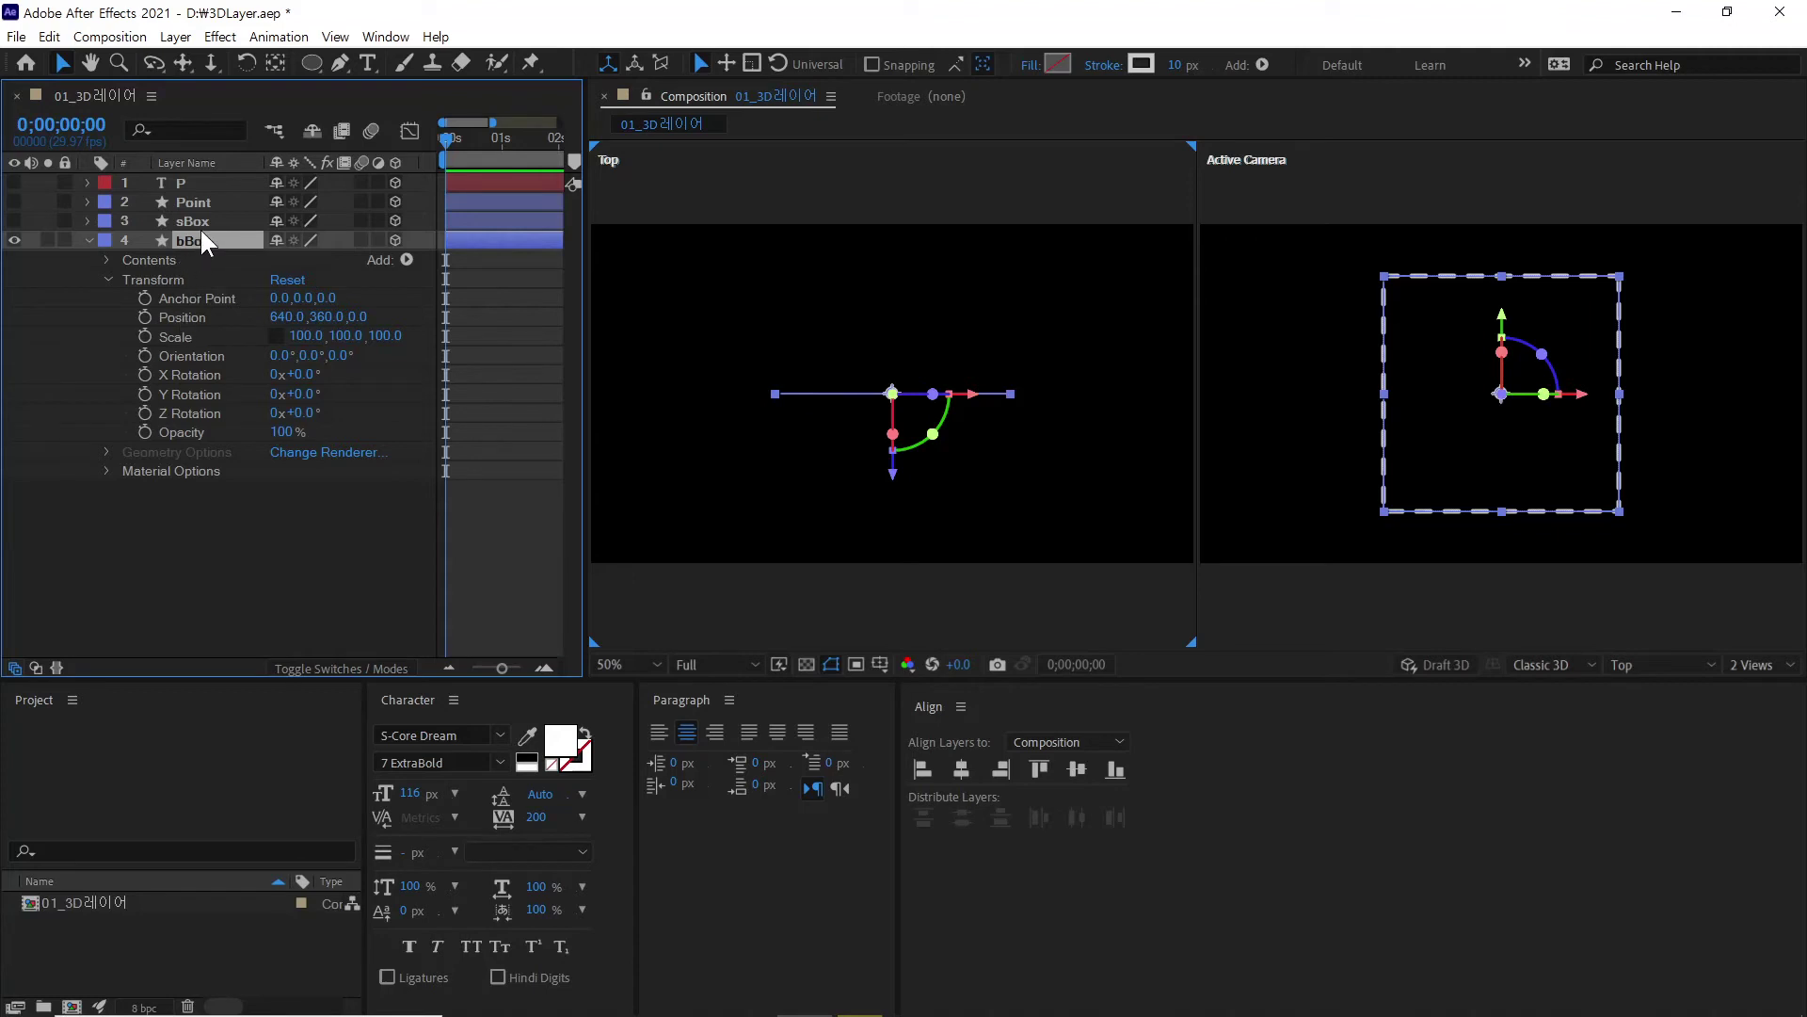
{"action": "left_click", "coordinate": [88, 241]}
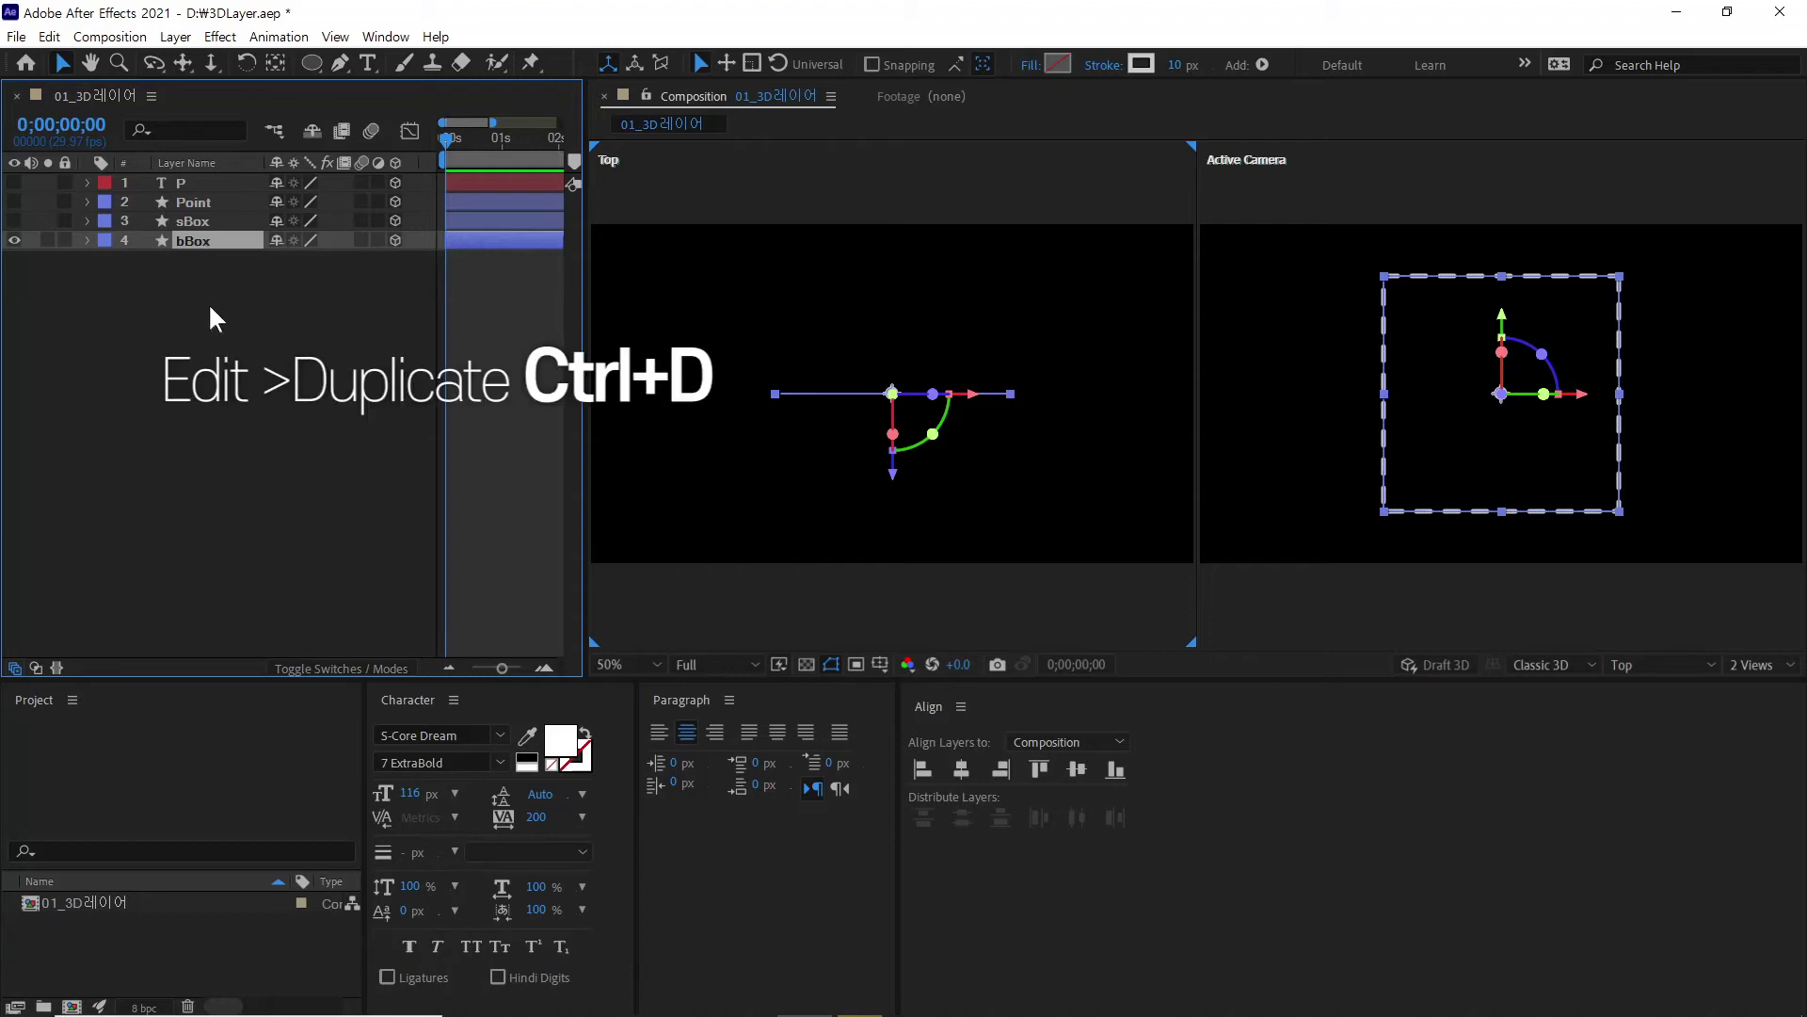
Step: Duplicate the bBox layer three times and reveal the Position property of all four bBox layers
{"action": "key", "text": "ctrl+d"}
{"action": "key", "text": "ctrl+d"}
{"action": "key", "text": "ctrl+d"}
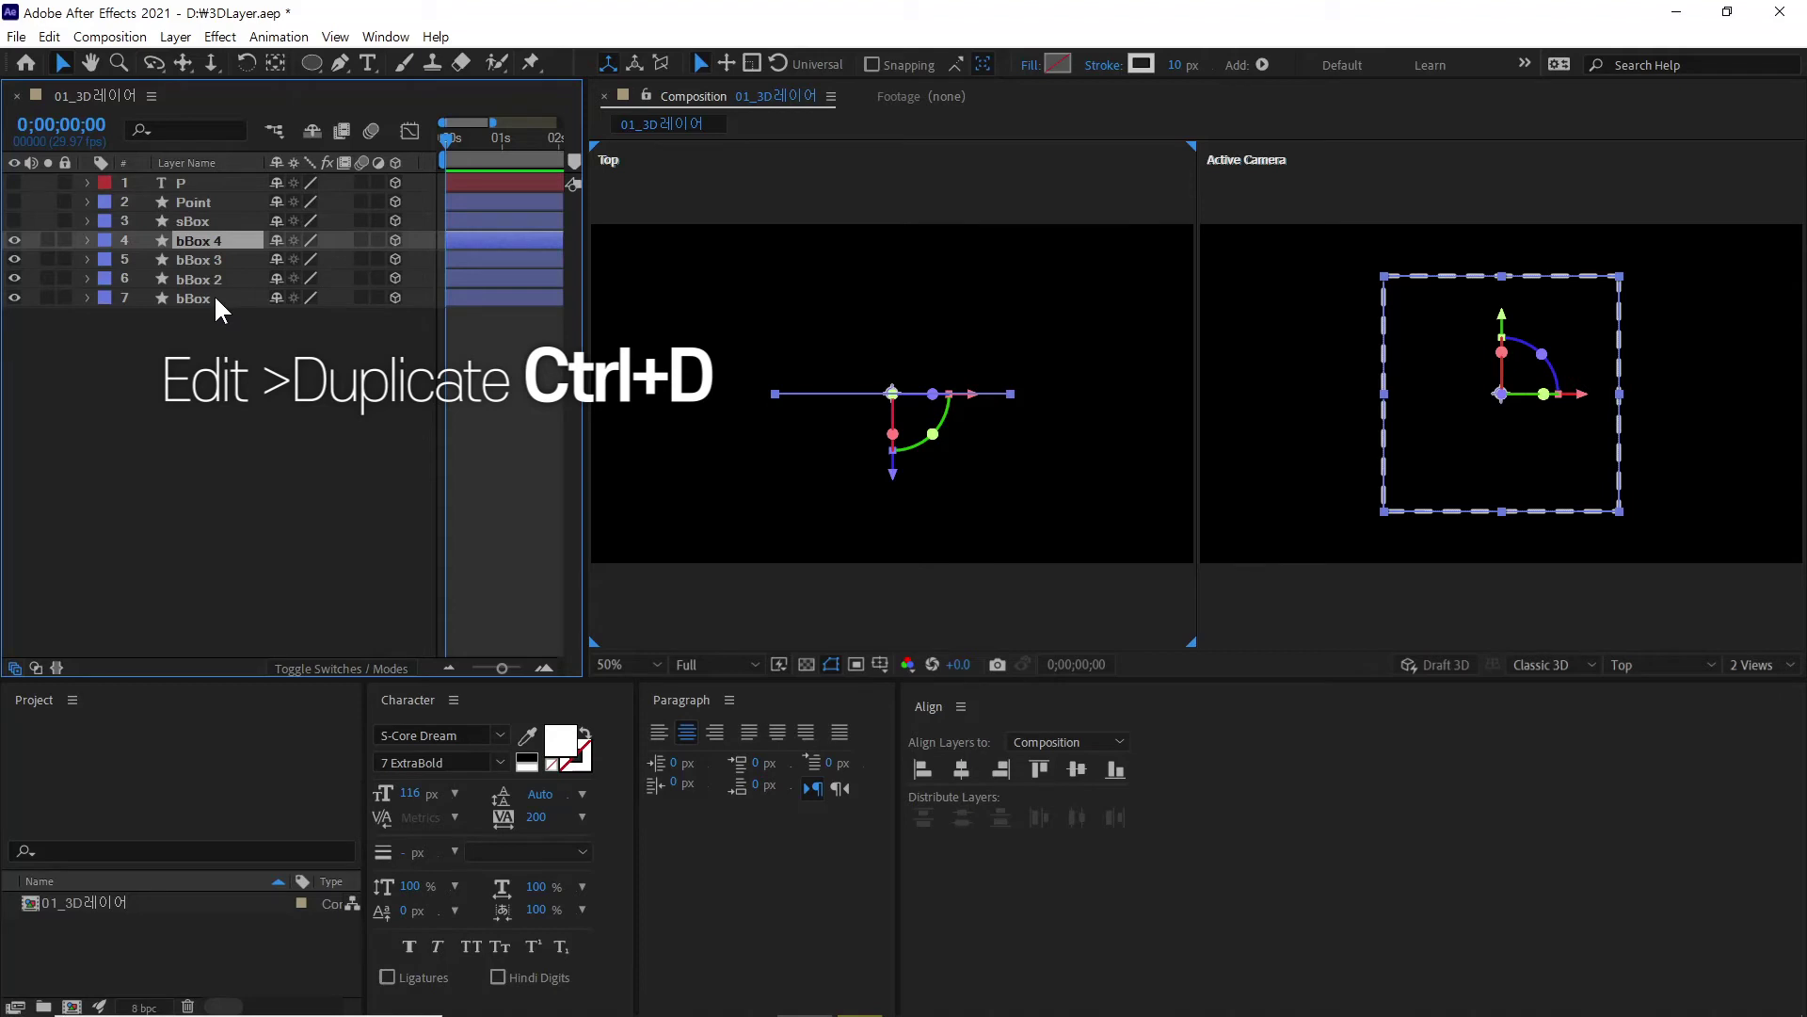
{"action": "left_click", "coordinate": [215, 297]}
{"action": "left_click", "coordinate": [224, 241], "text": "shift"}
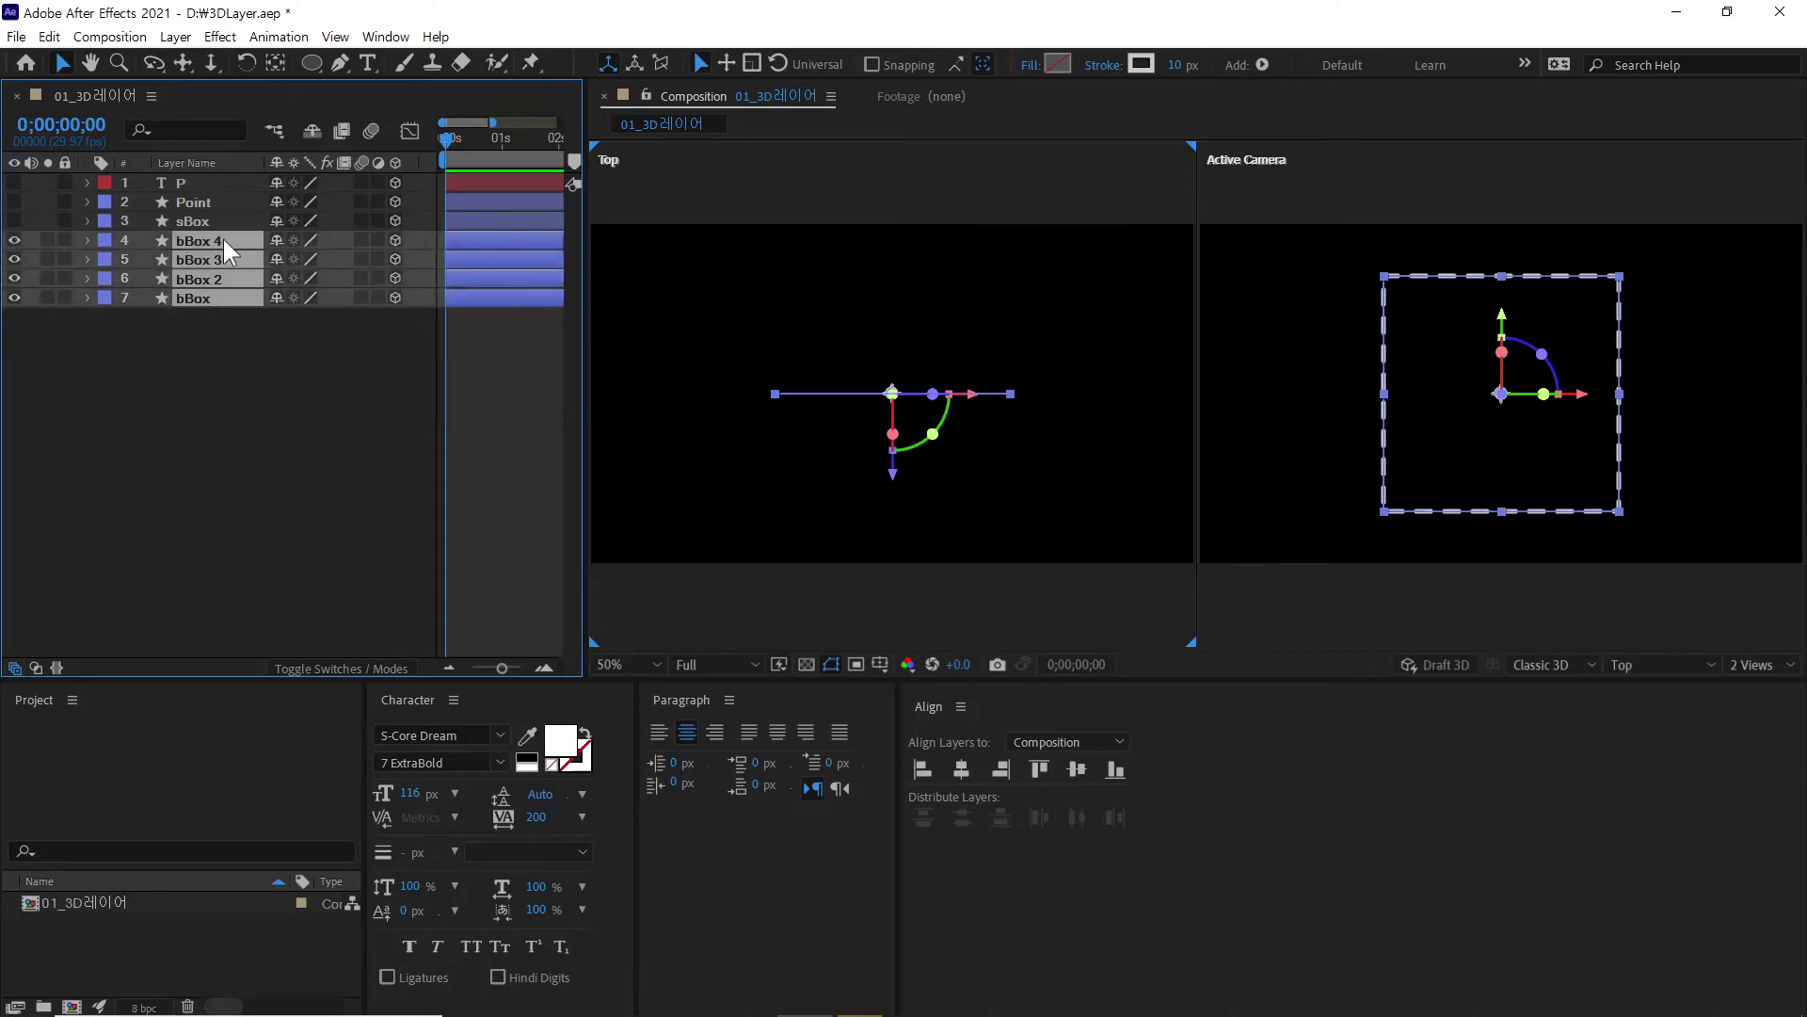
{"action": "key", "text": "p"}
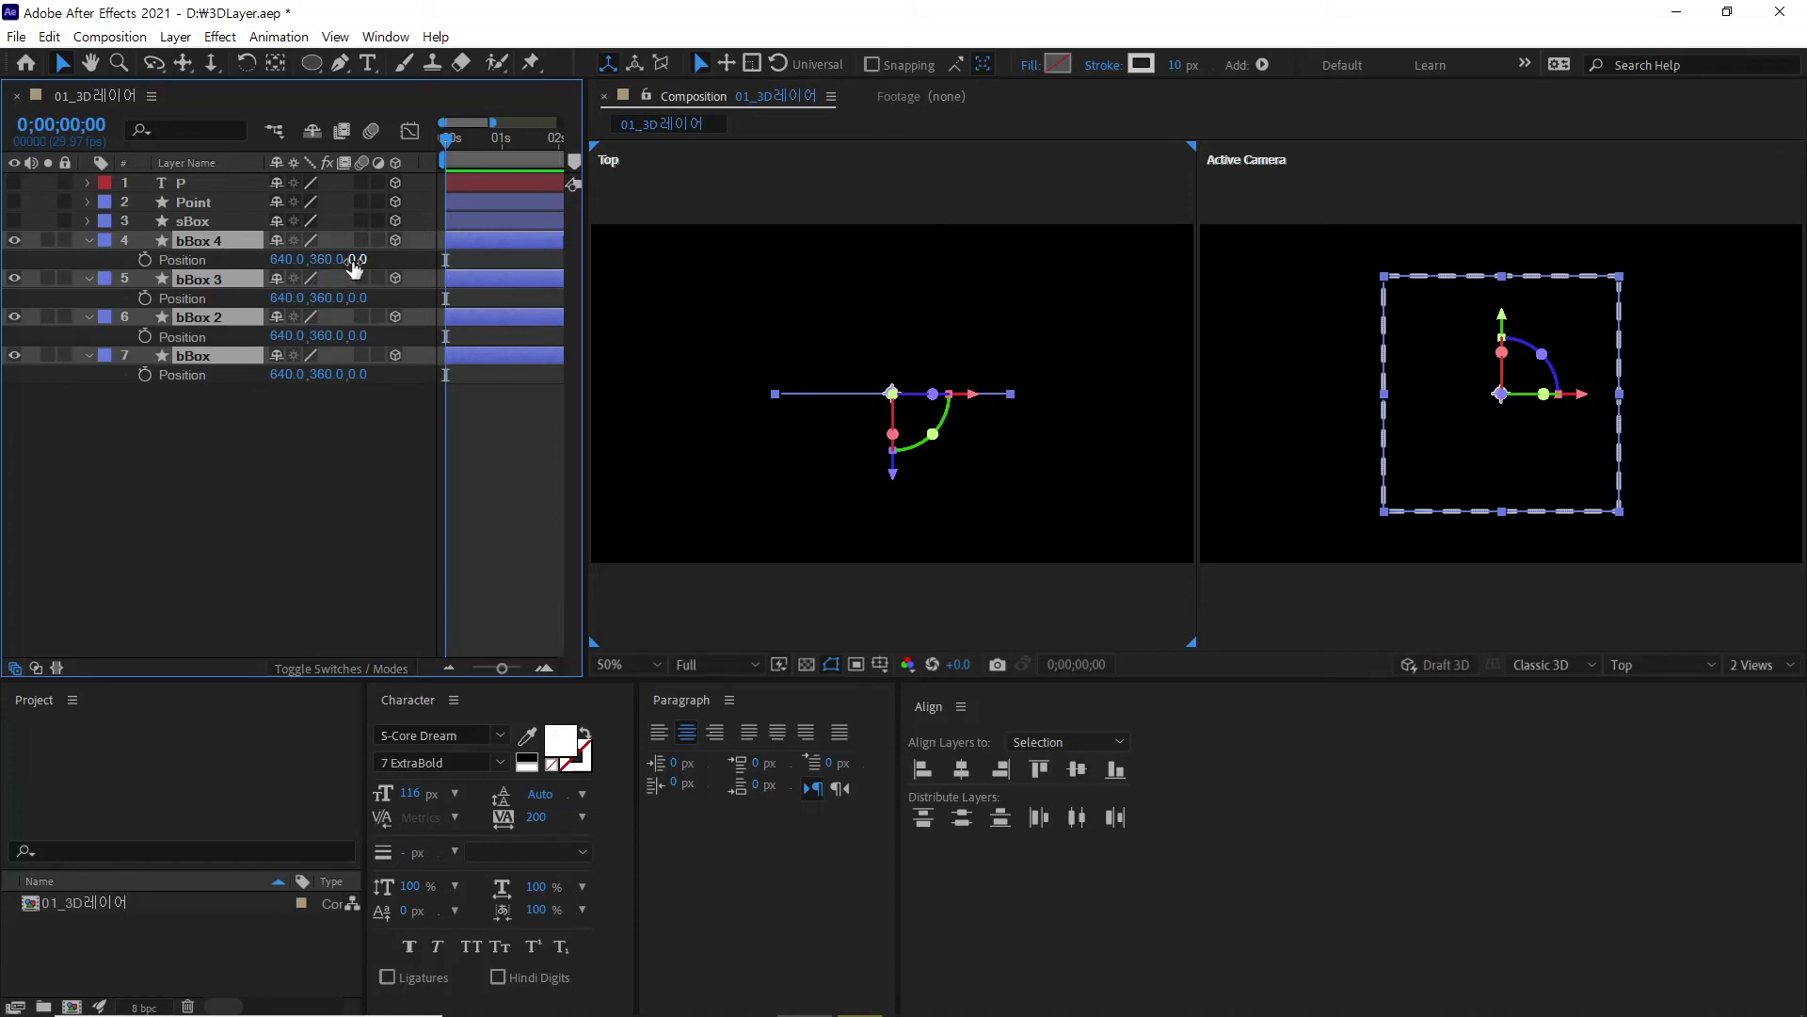
{"action": "left_click", "coordinate": [360, 400]}
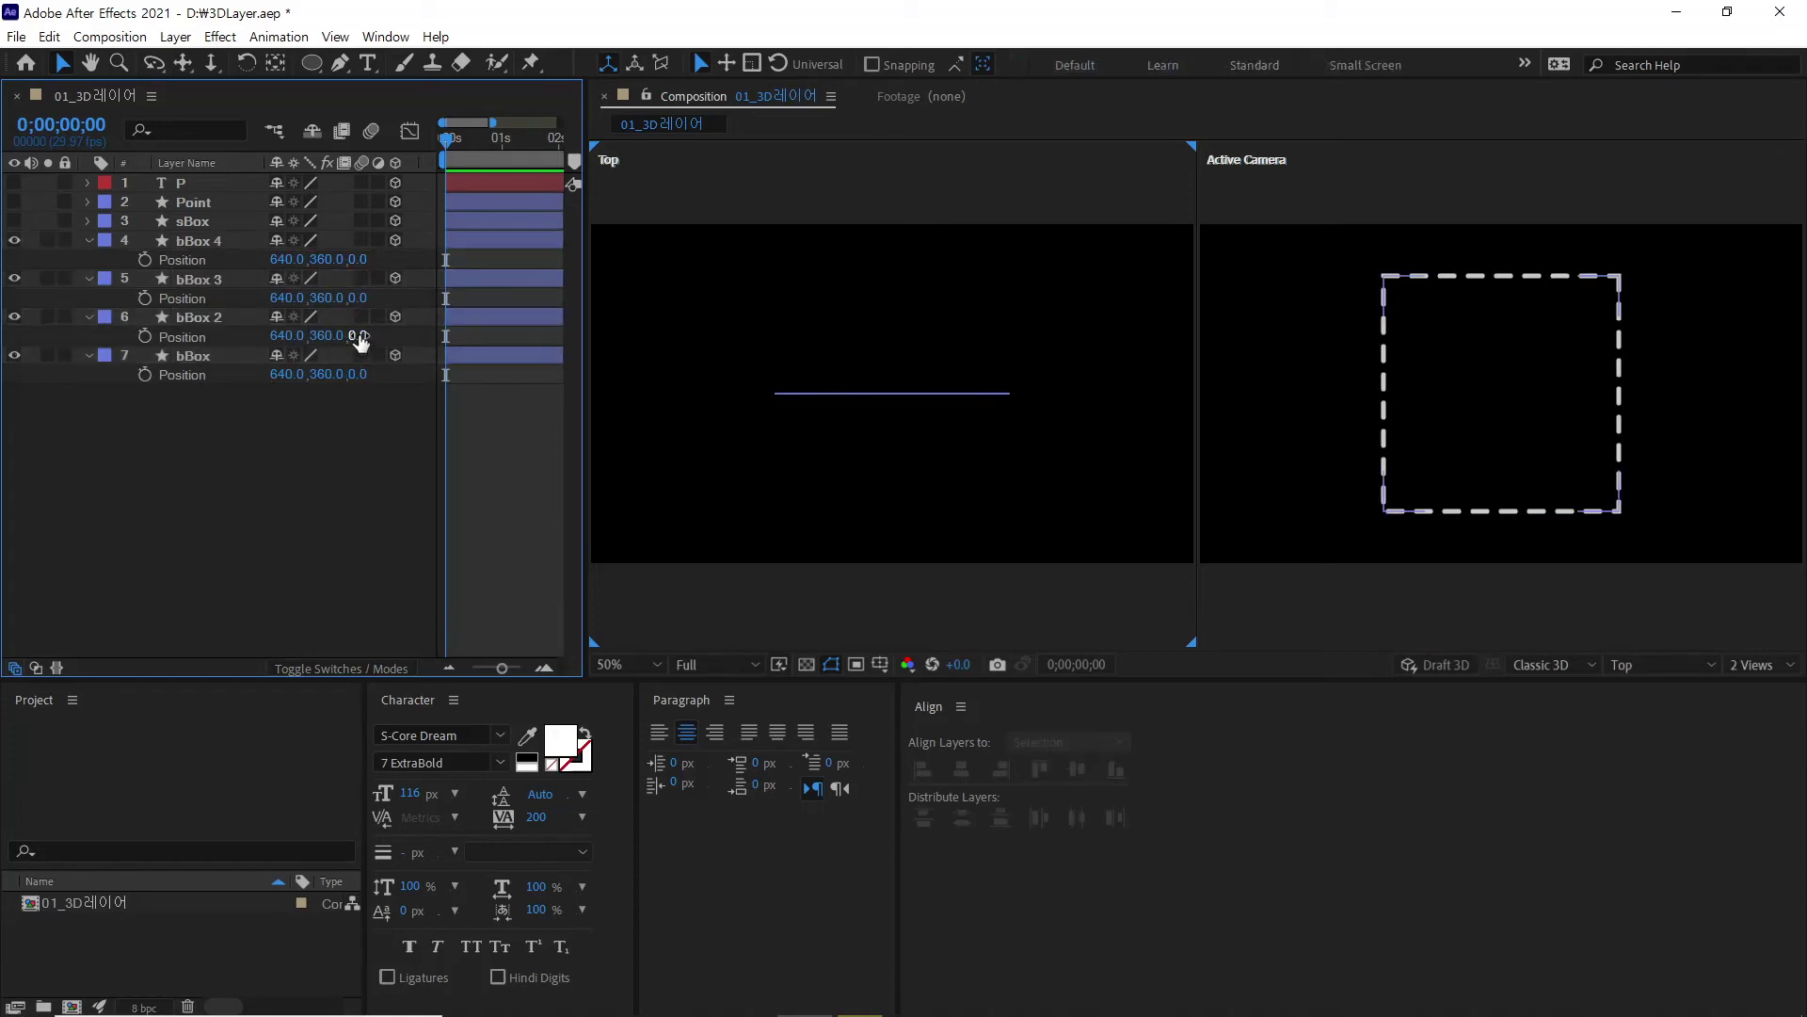
Step: Set the Z position of bBox 2 to 10, bBox 3 to 20 and bBox 4 to 30
{"action": "left_click_drag", "start_coordinate": [360, 338], "coordinate": [362, 322]}
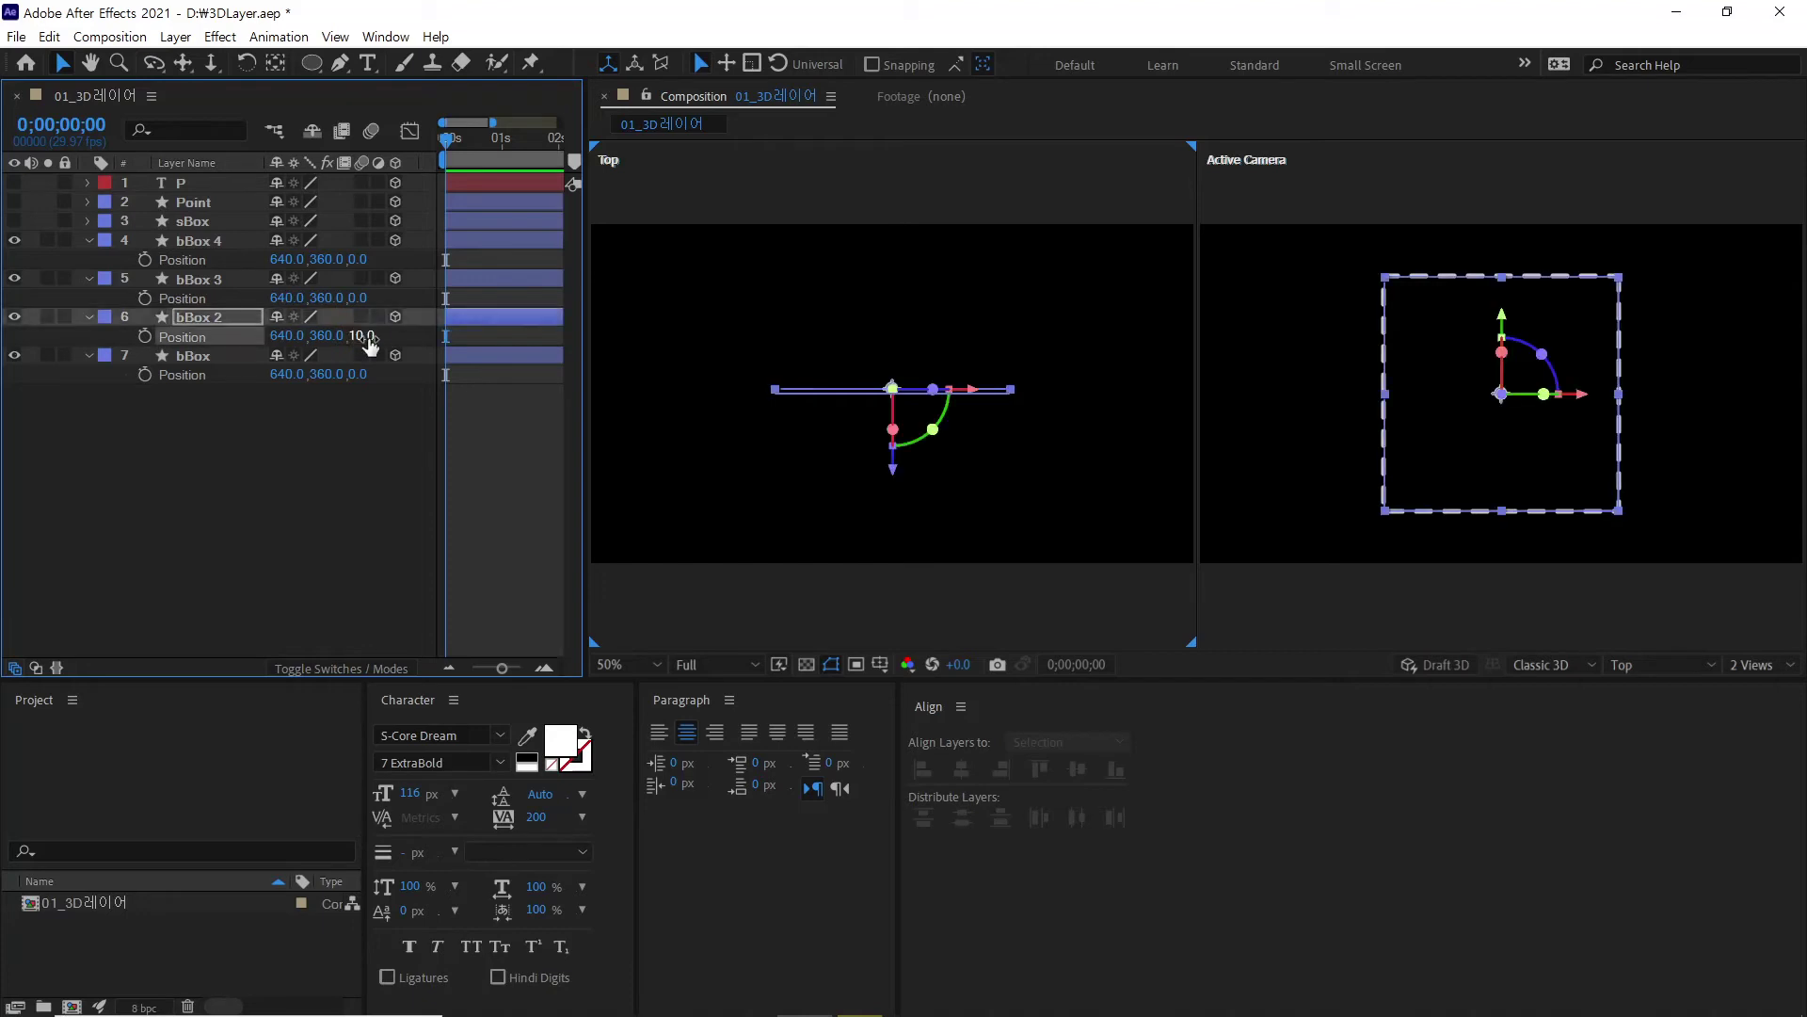
{"action": "left_click", "coordinate": [362, 297]}
{"action": "type", "text": "20"}
{"action": "key", "text": "Return"}
{"action": "left_click", "coordinate": [356, 258]}
{"action": "type", "text": "30"}
{"action": "key", "text": "Return"}
{"action": "left_click", "coordinate": [340, 475]}
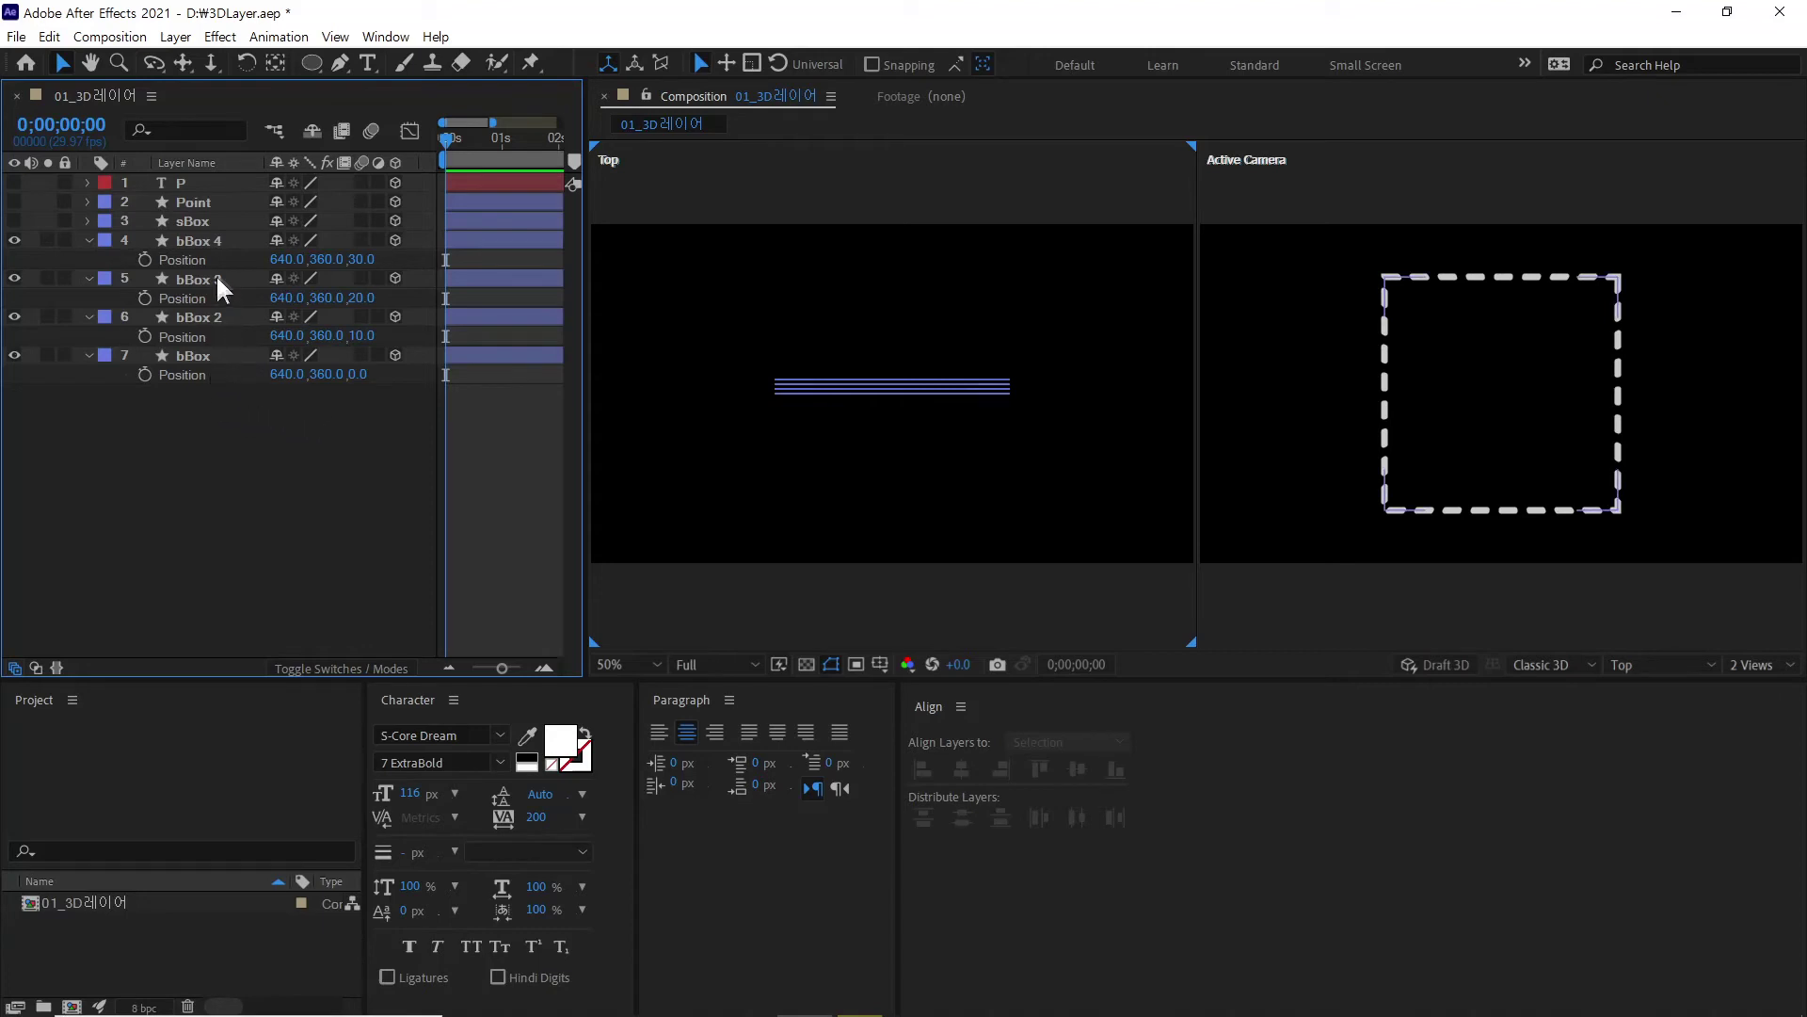
Step: Create a null object above bBox 4 and make it a 3D layer
{"action": "left_click", "coordinate": [206, 241]}
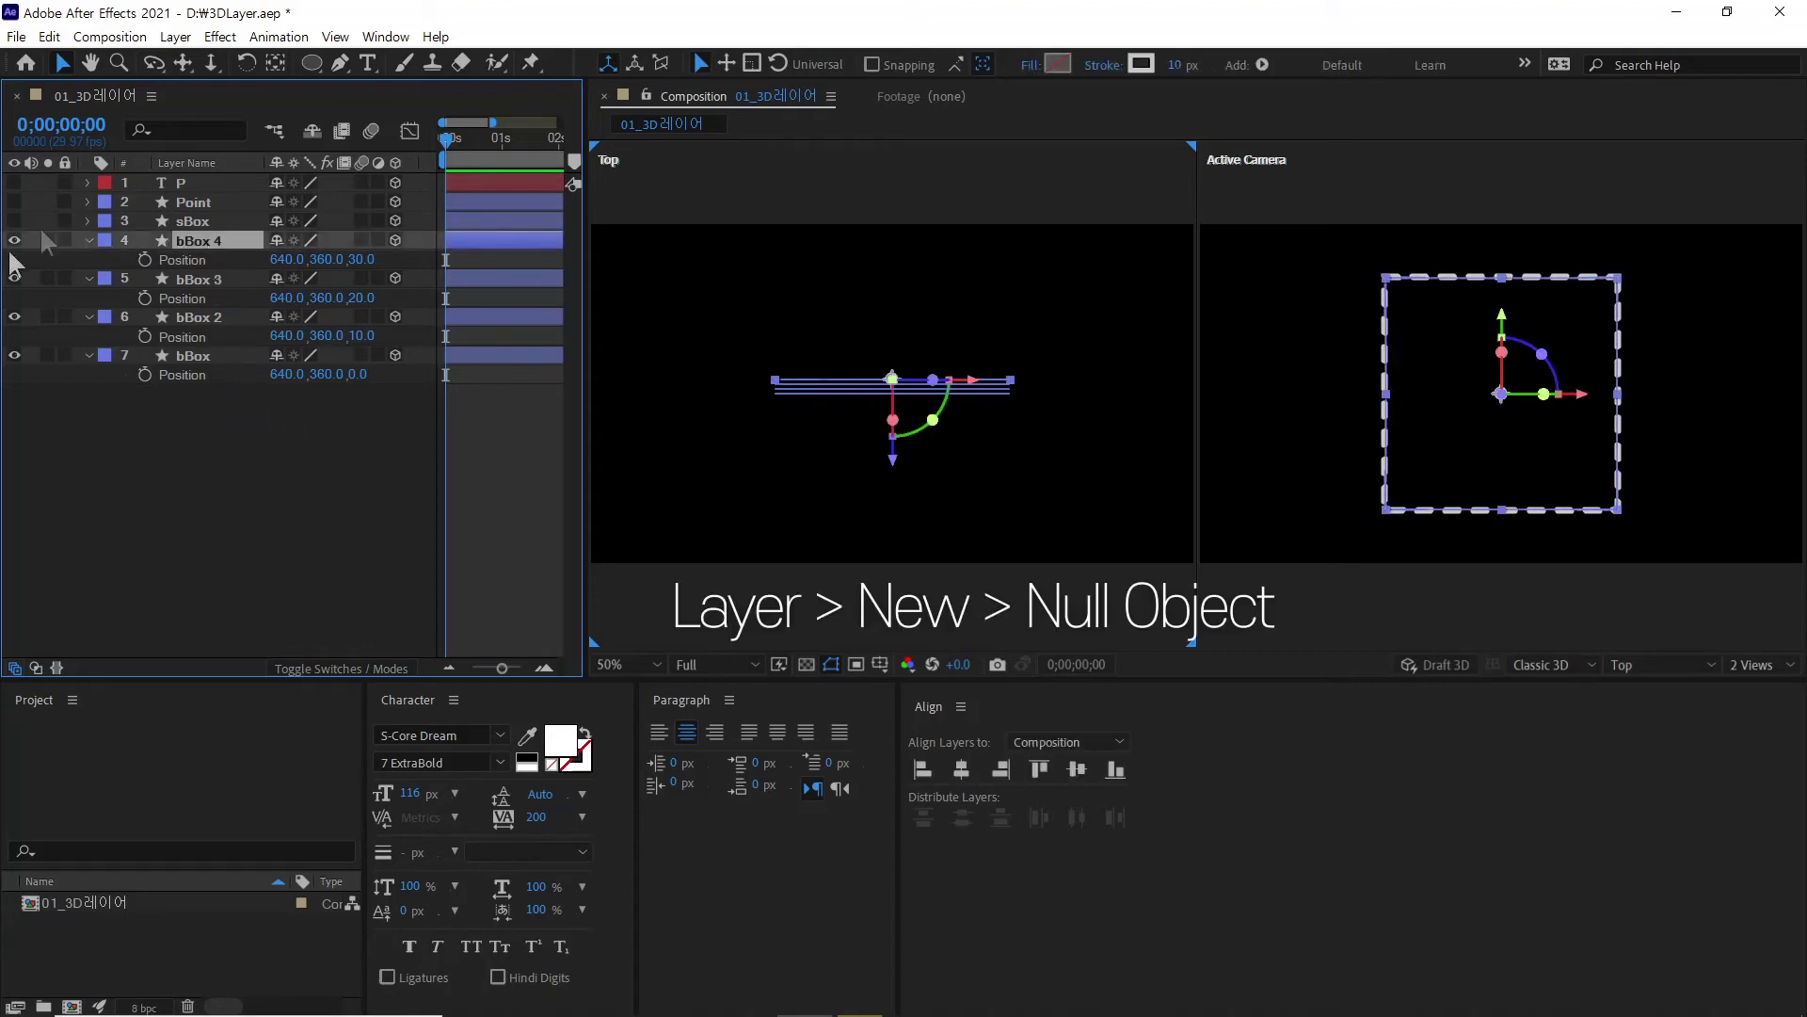
{"action": "right_click", "coordinate": [158, 449]}
{"action": "mouse_move", "coordinate": [363, 462]}
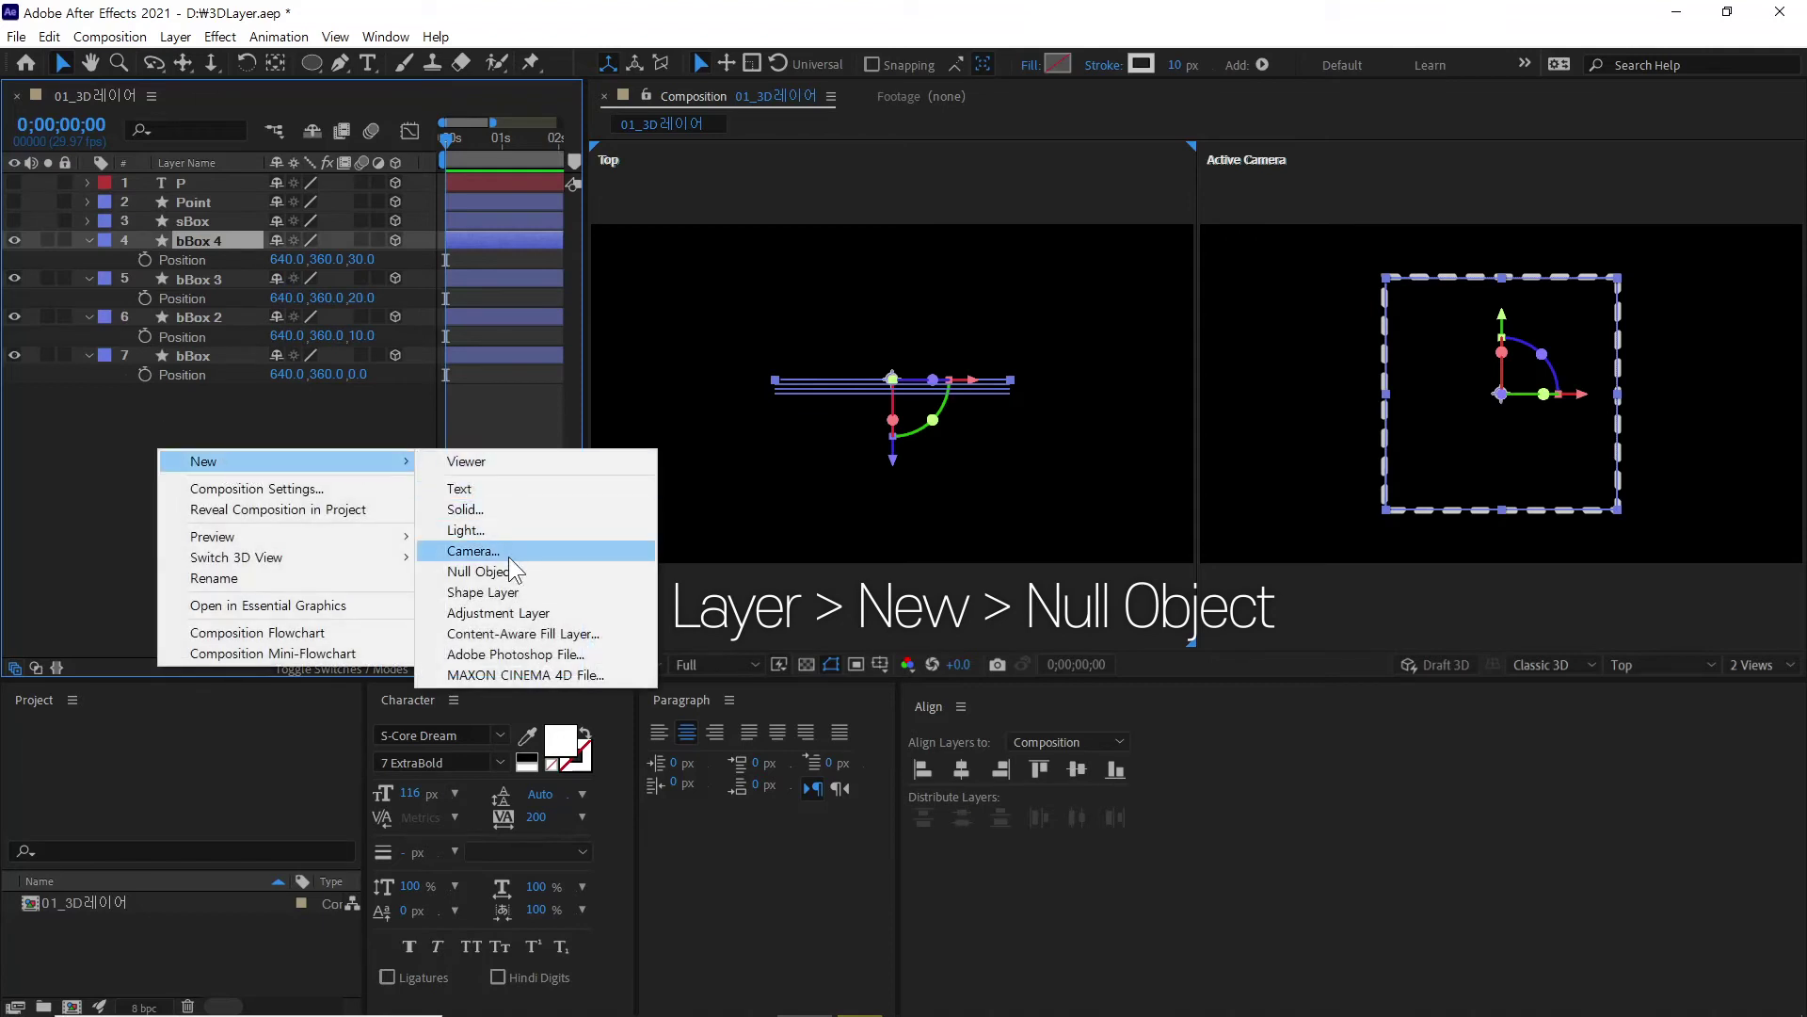
{"action": "left_click", "coordinate": [481, 571]}
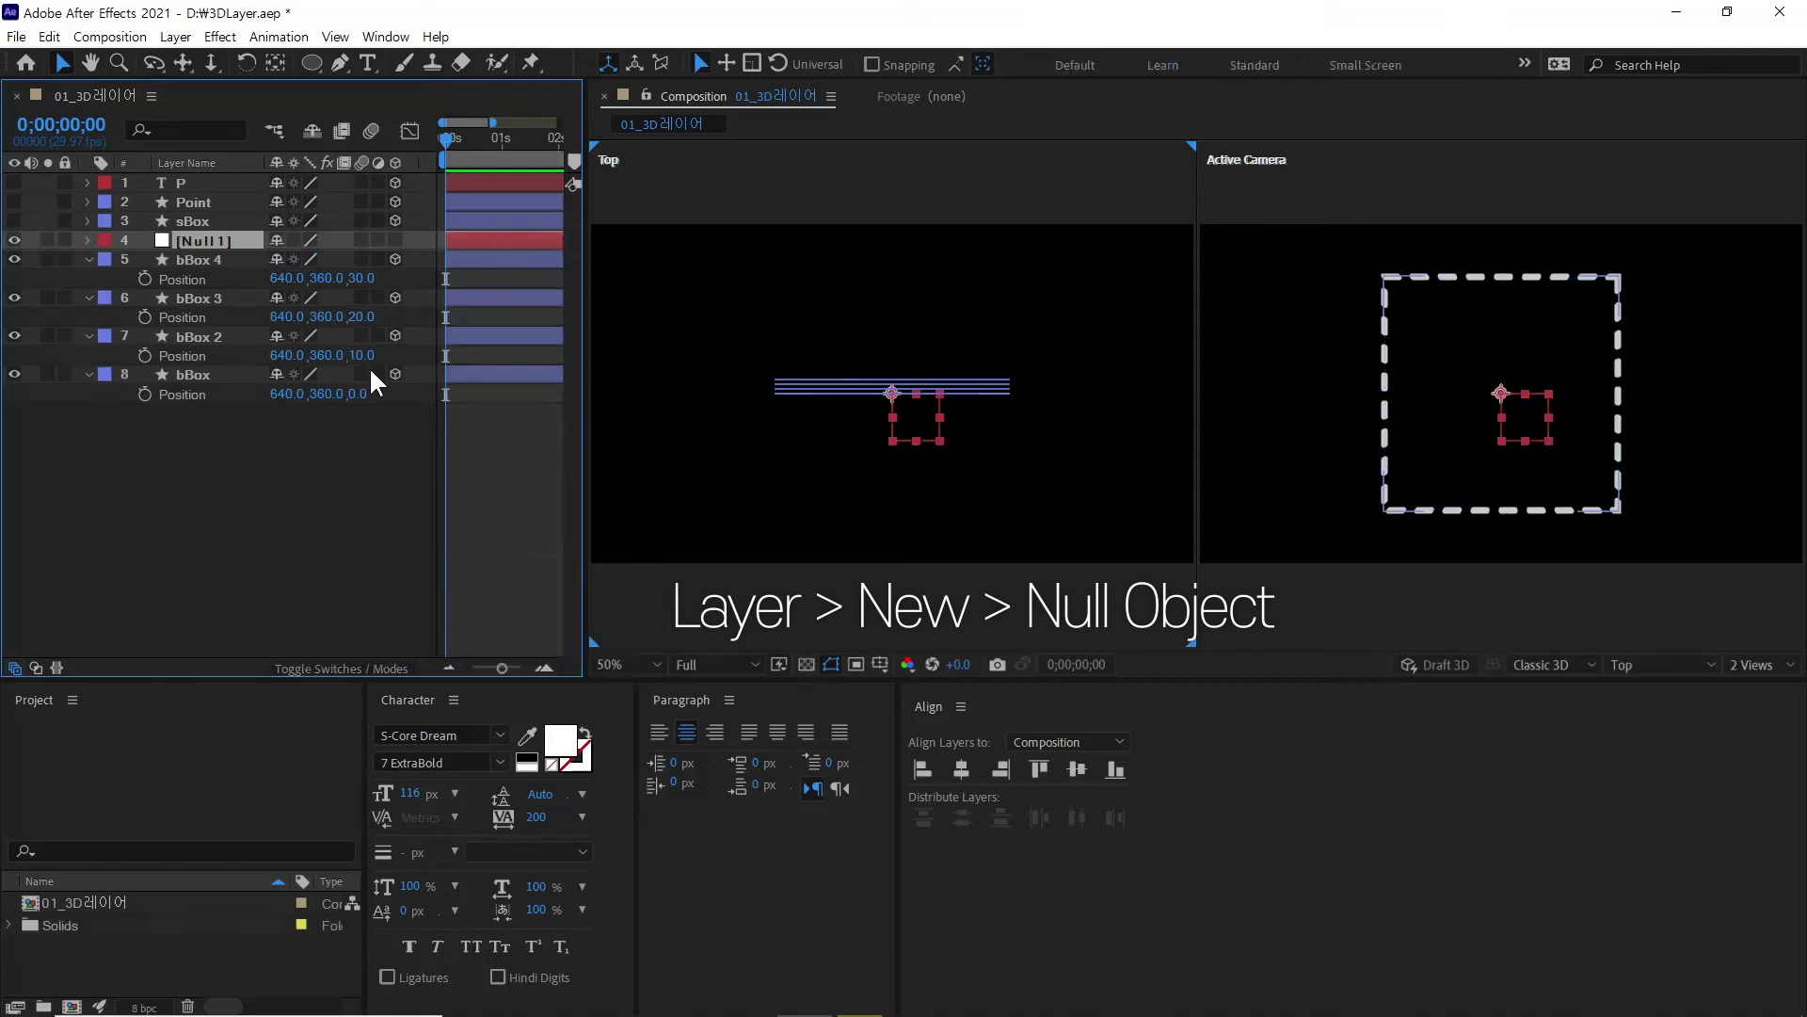
{"action": "left_click", "coordinate": [396, 241]}
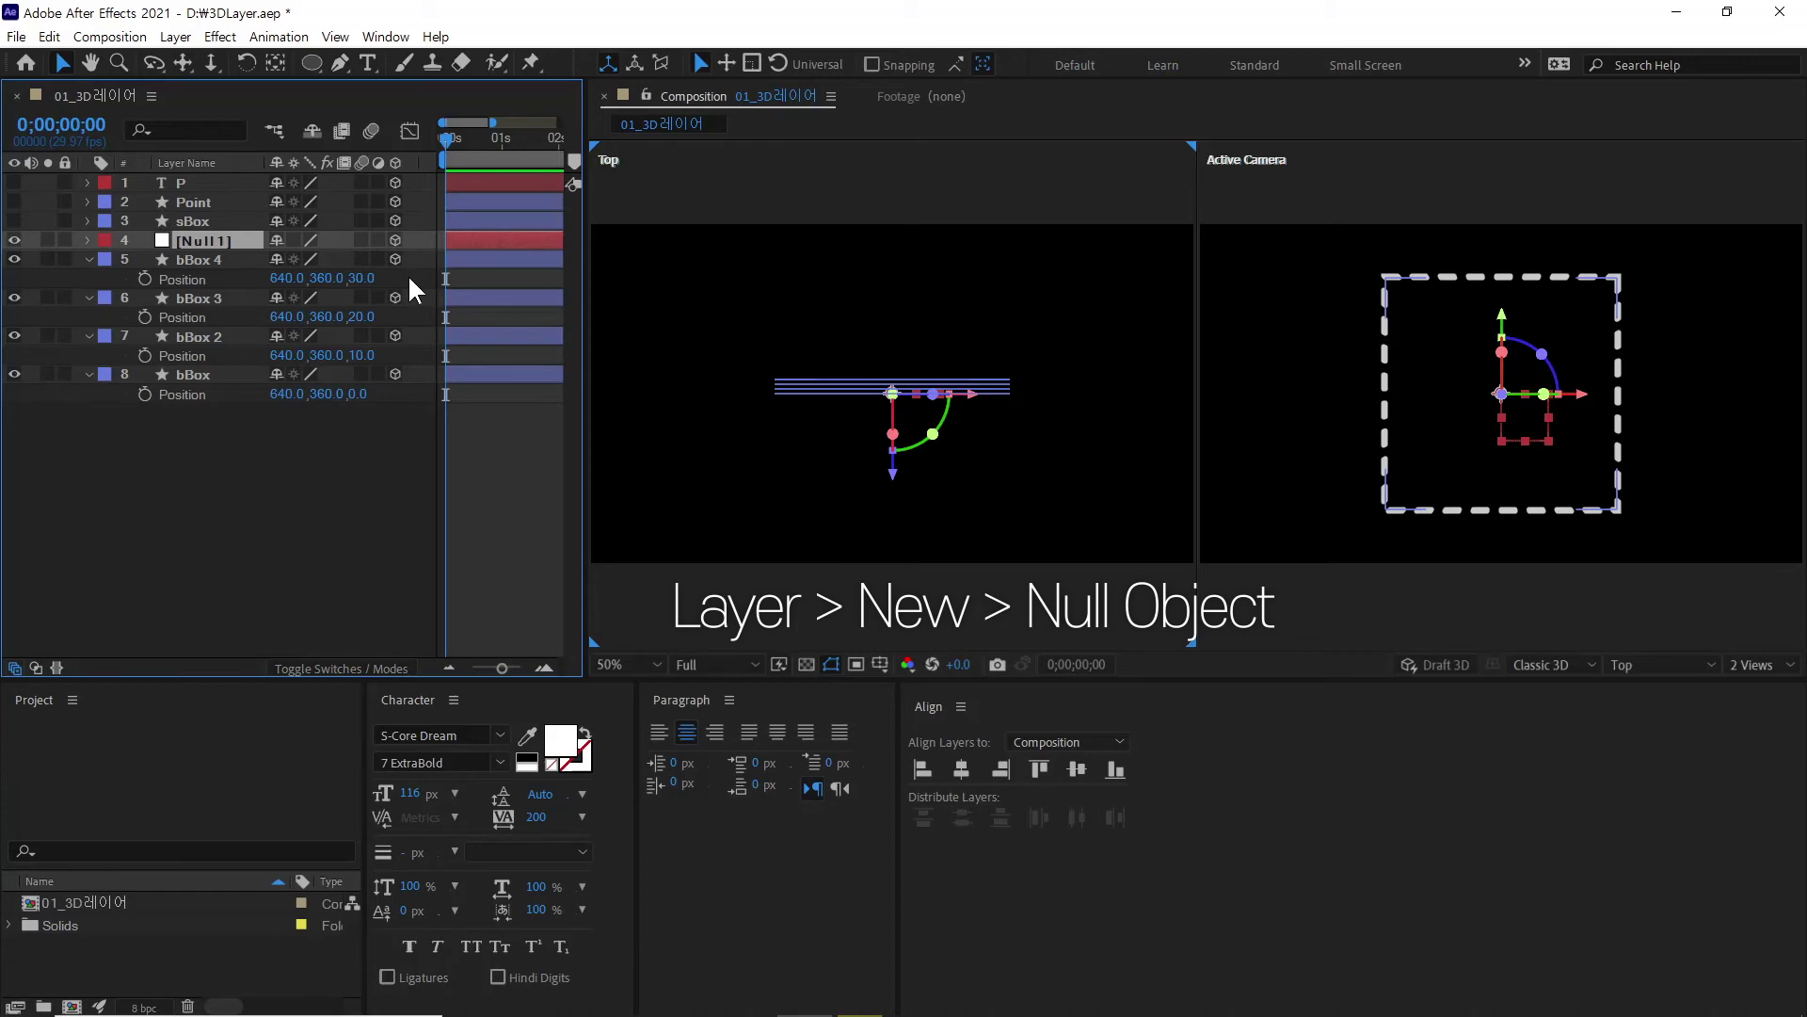
Step: Display the Parent & Link column in the timeline
{"action": "left_click", "coordinate": [202, 257]}
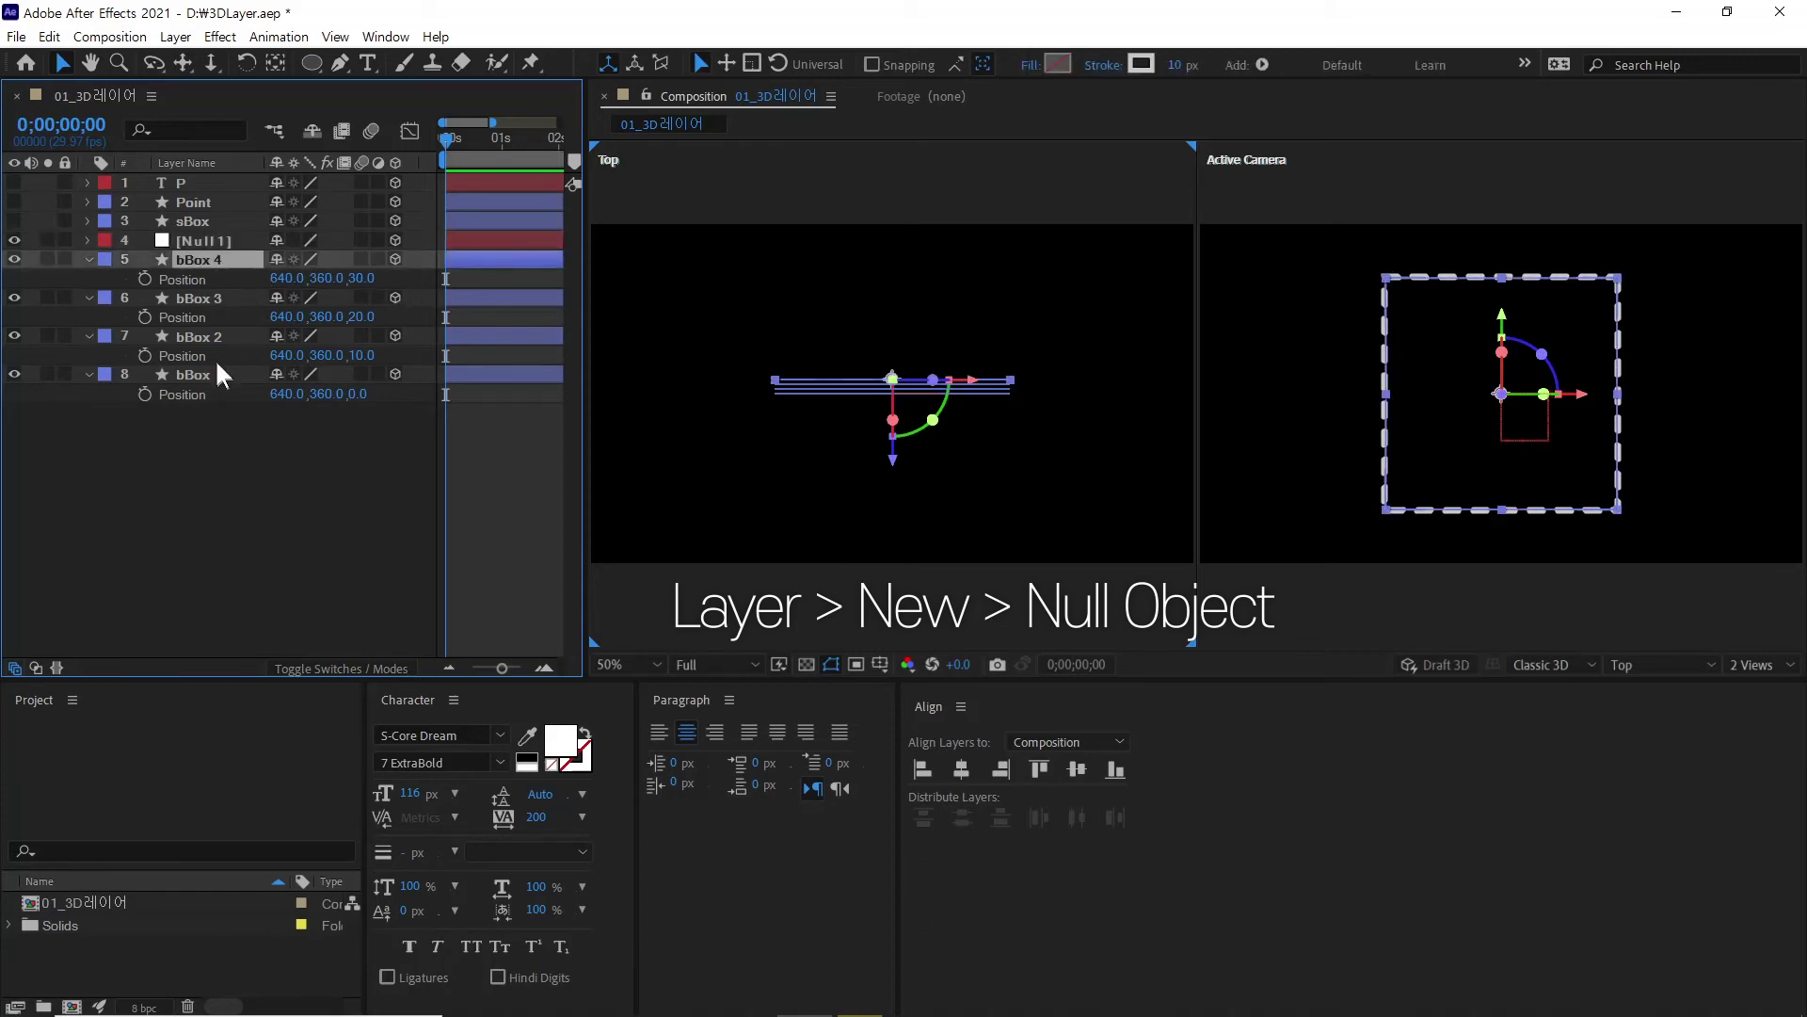
{"action": "left_click", "coordinate": [211, 241]}
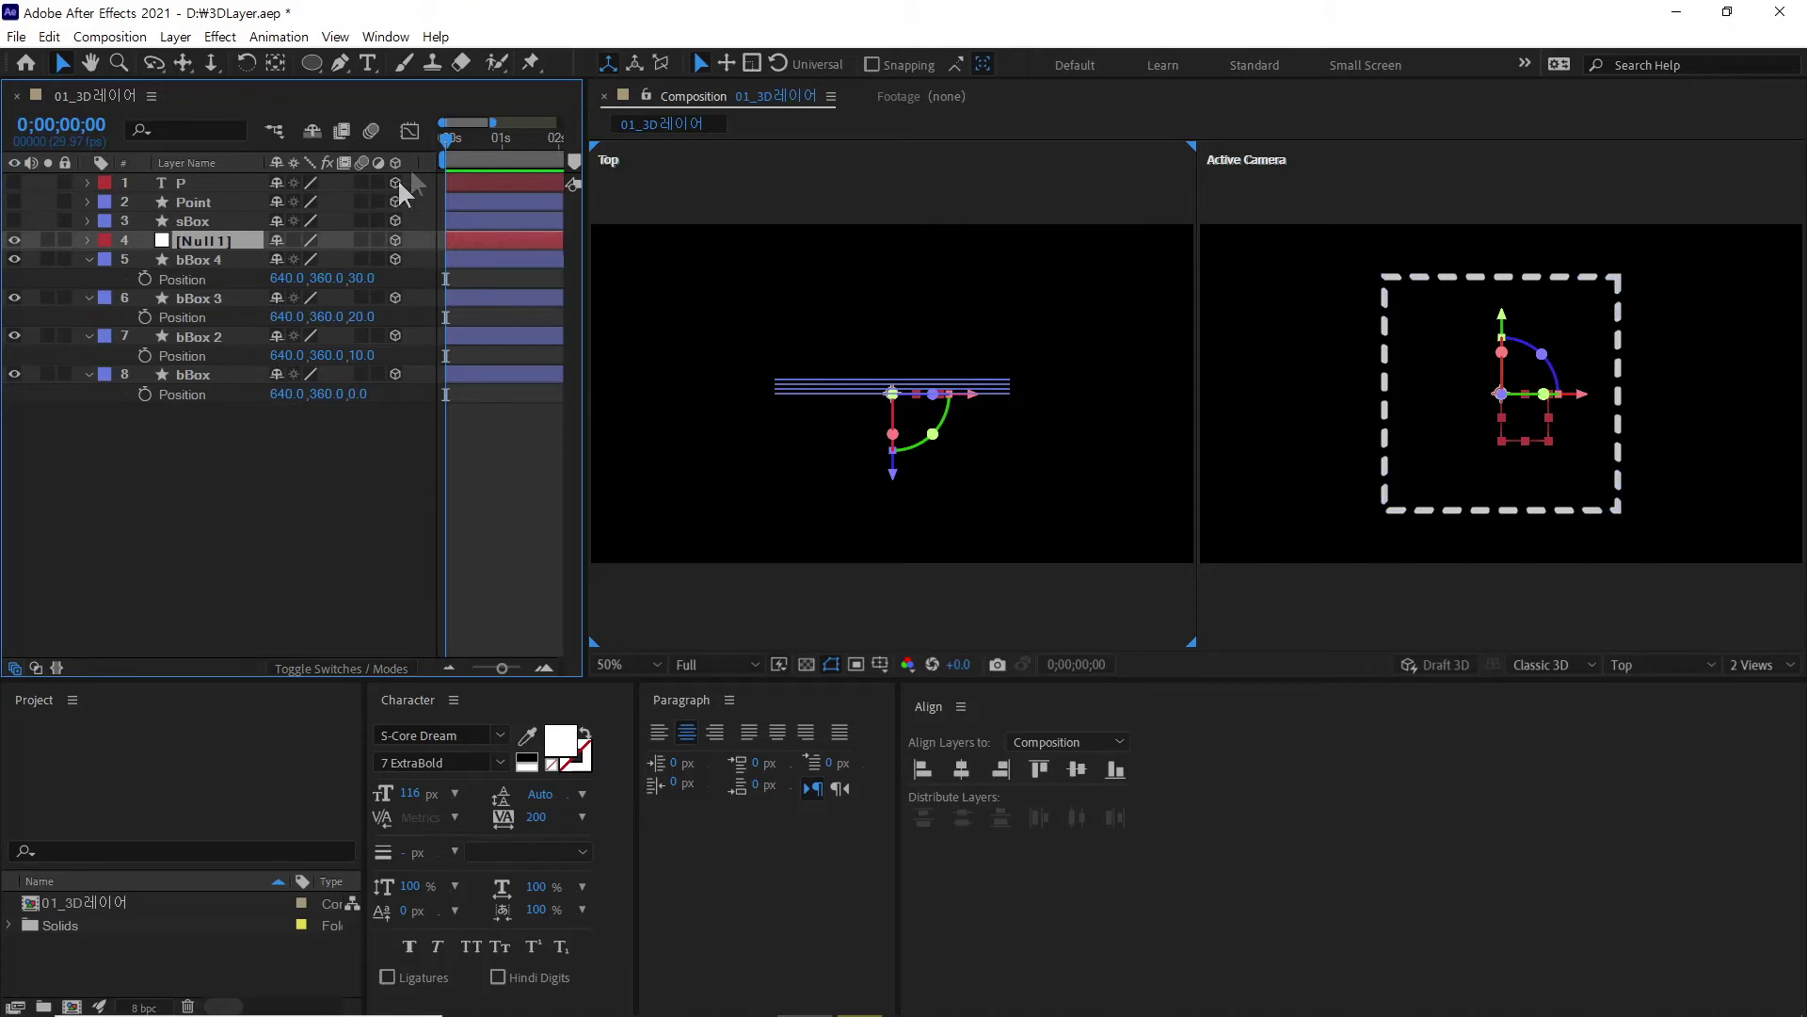
{"action": "key", "text": "space"}
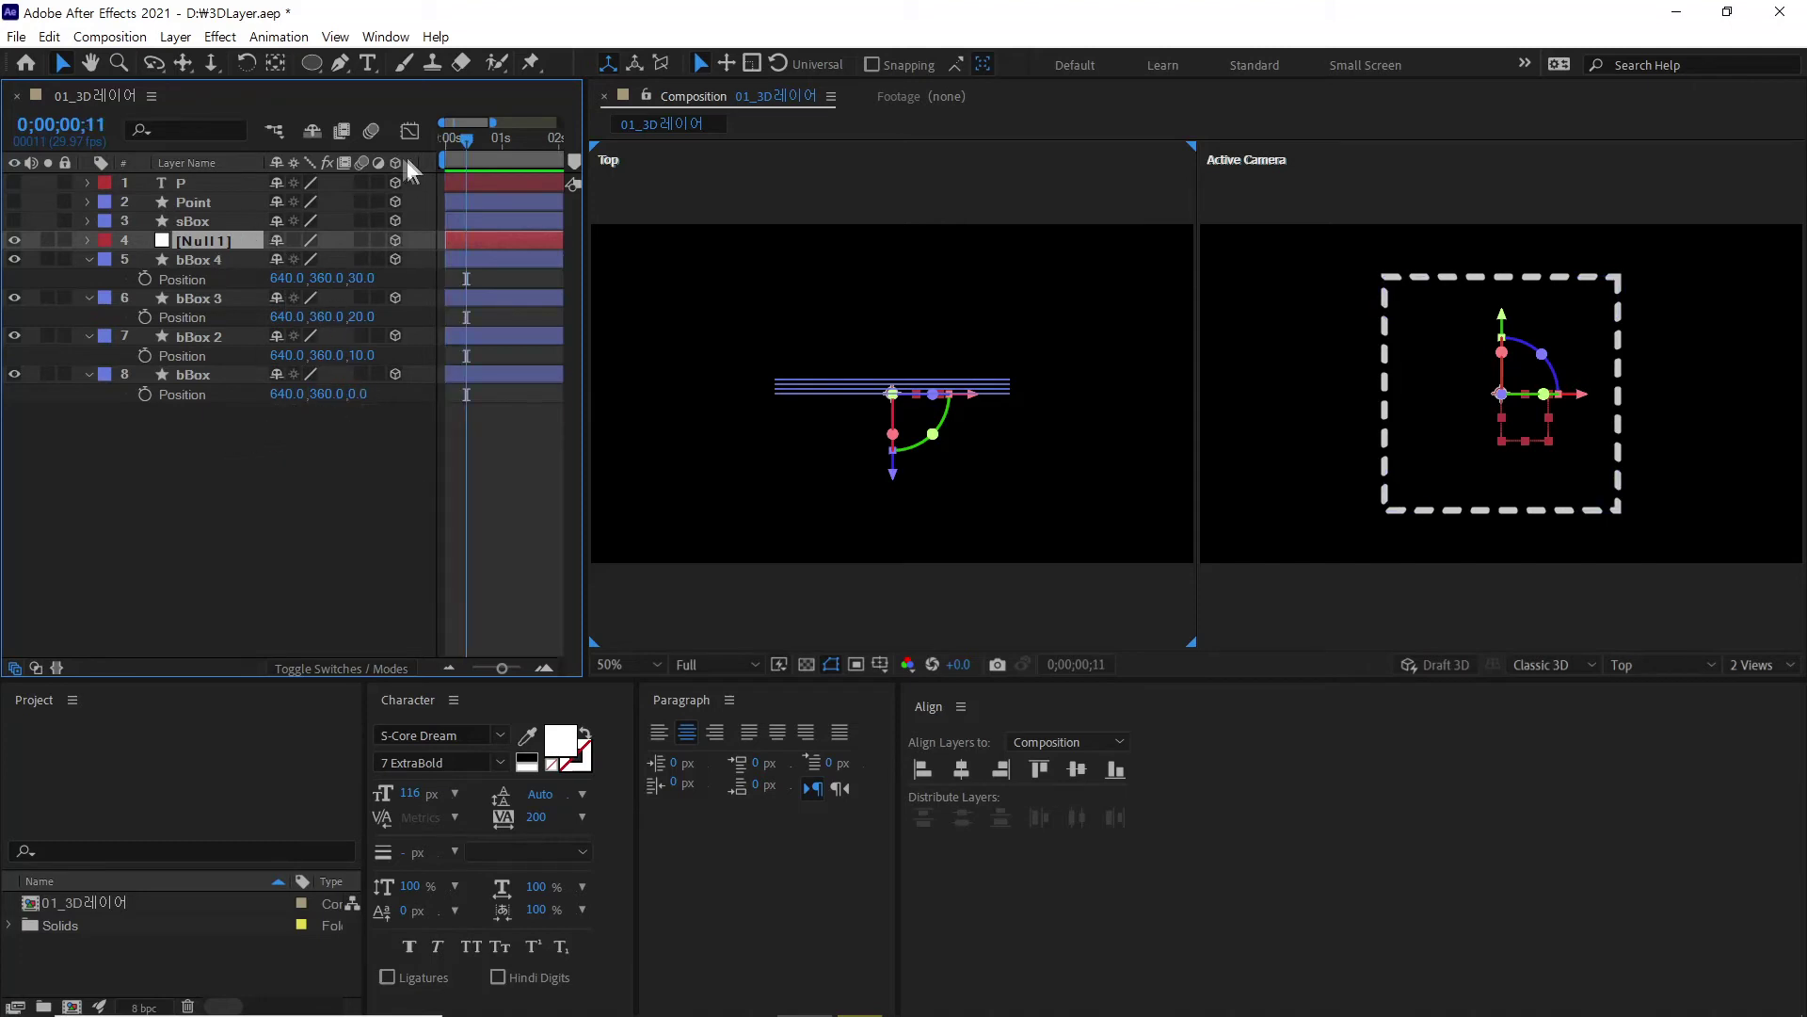
{"action": "right_click", "coordinate": [426, 161]}
{"action": "mouse_move", "coordinate": [467, 218]}
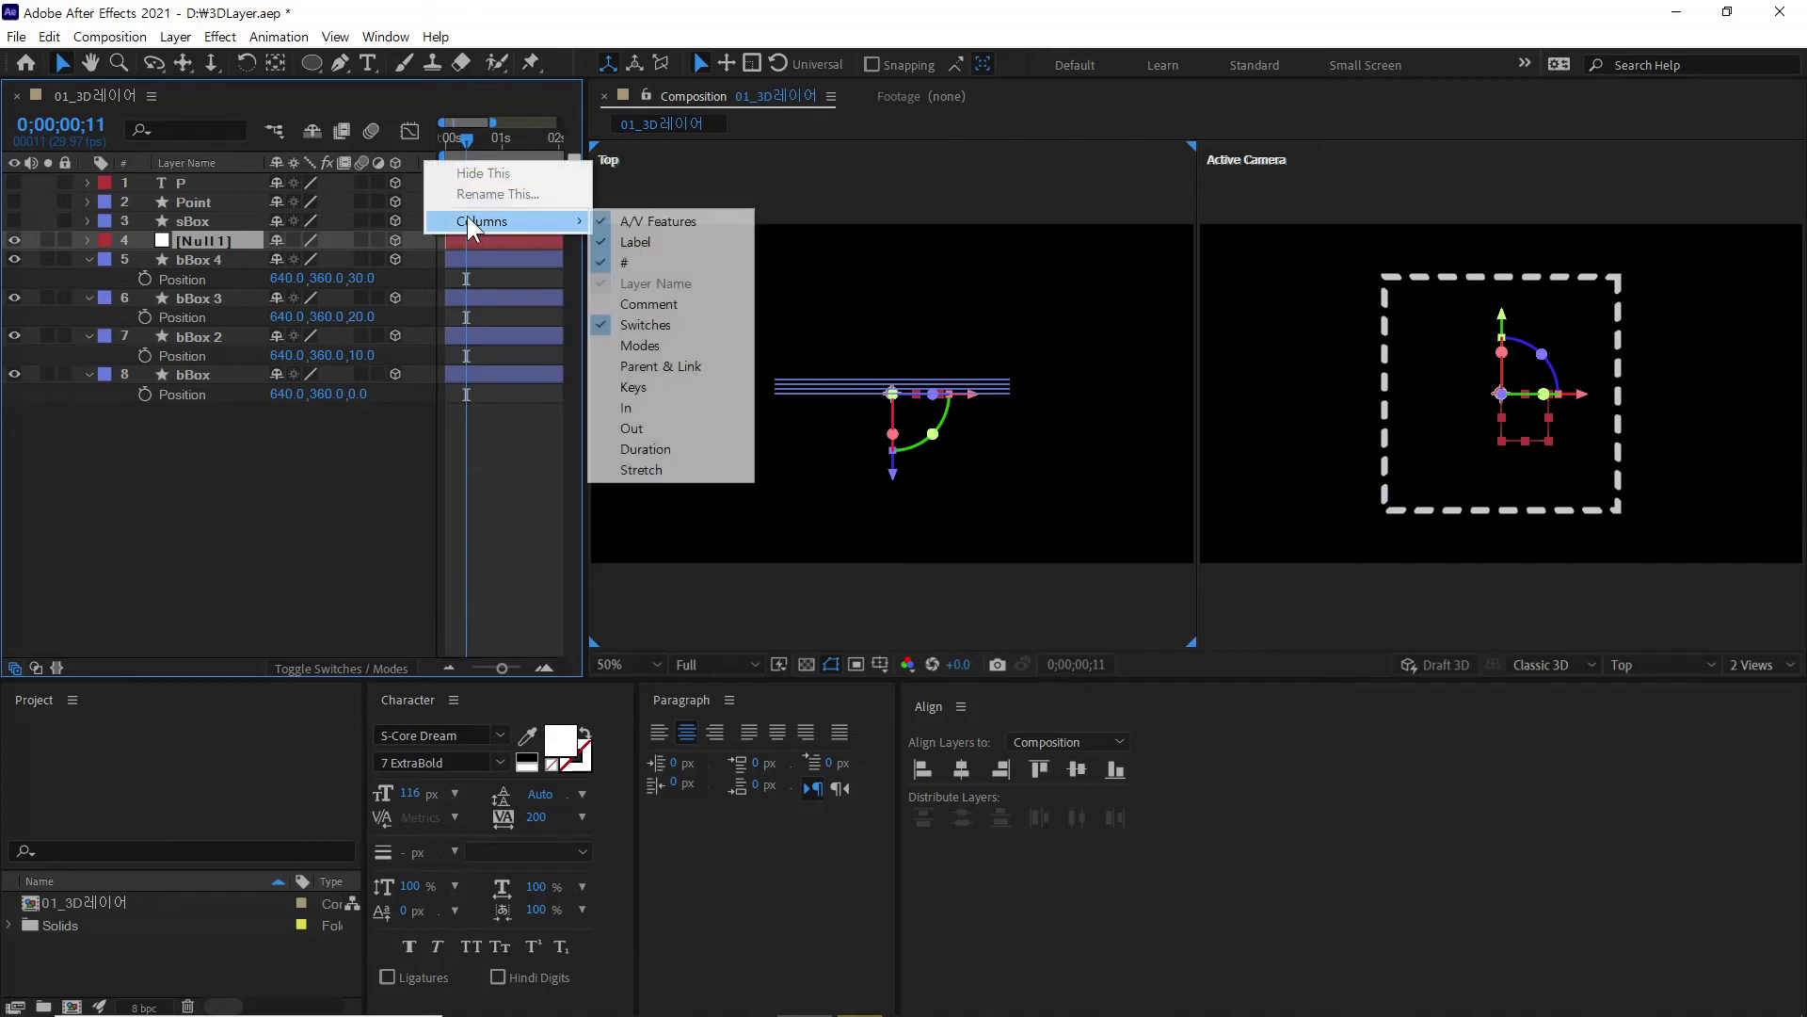
{"action": "left_click", "coordinate": [692, 365]}
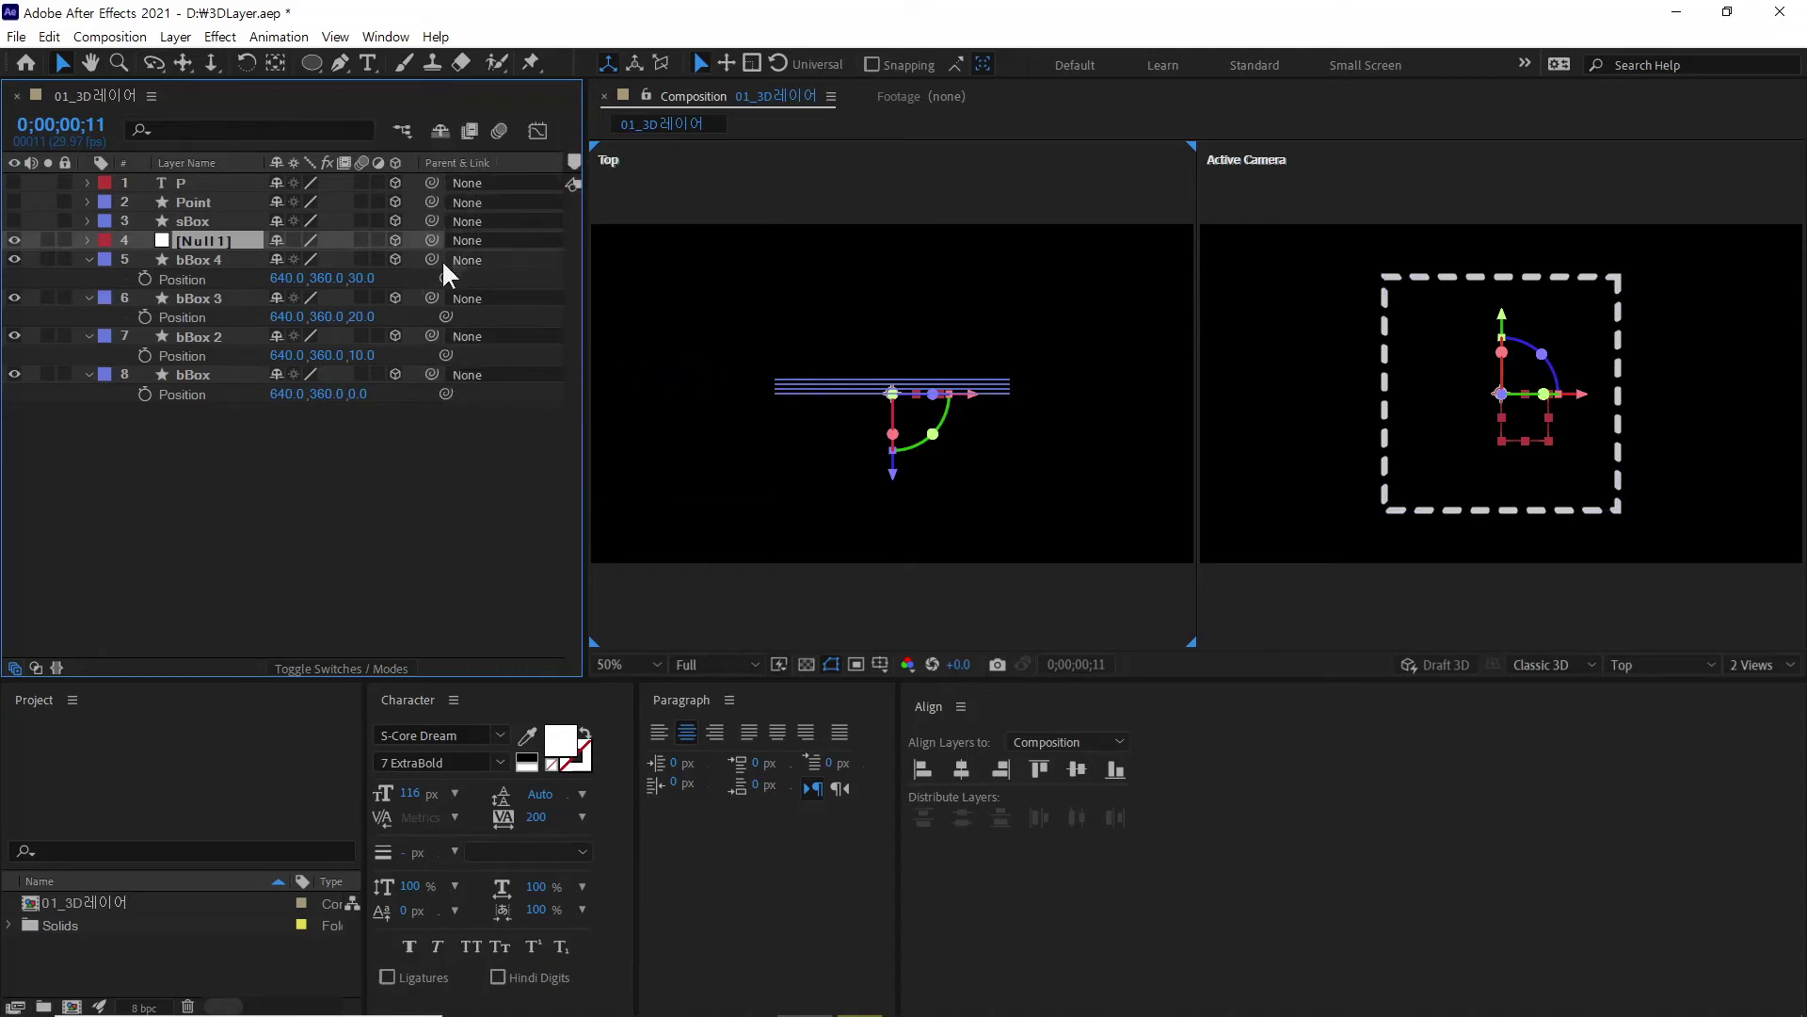
Step: Parent the four bBox layers to the Null 1 layer
{"action": "left_click", "coordinate": [226, 263]}
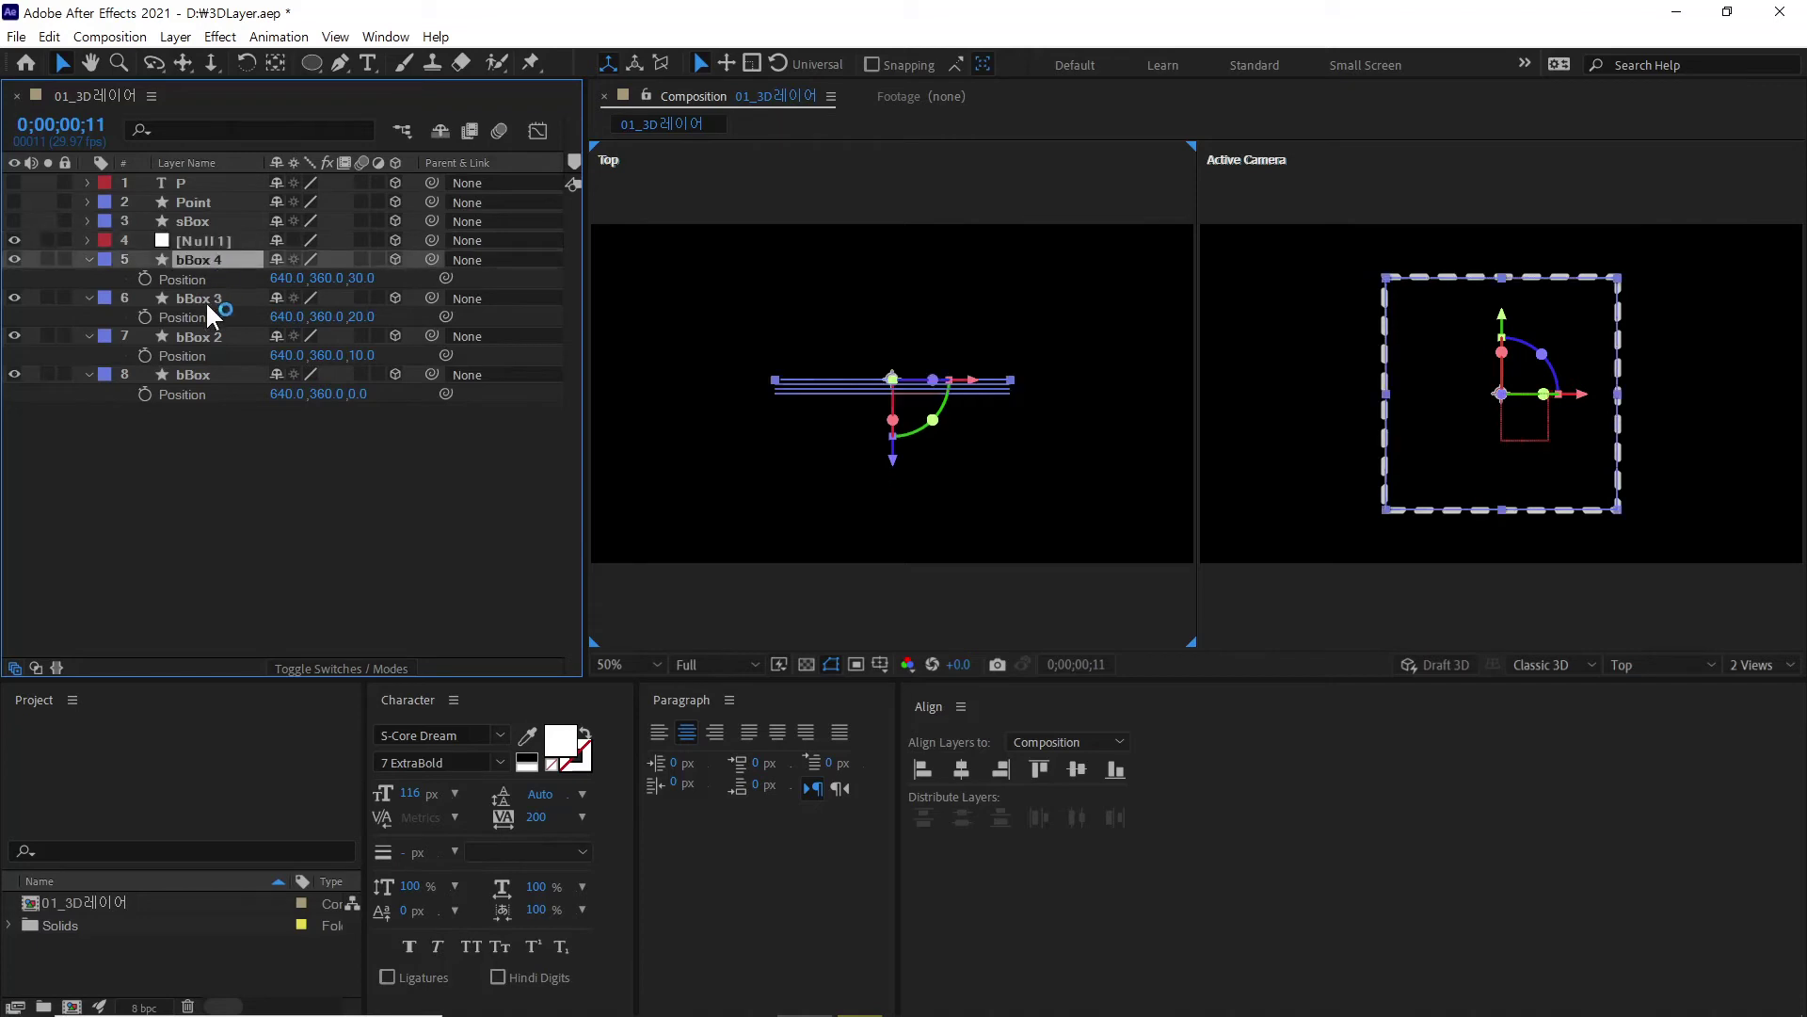
{"action": "left_click", "coordinate": [203, 369], "text": "shift"}
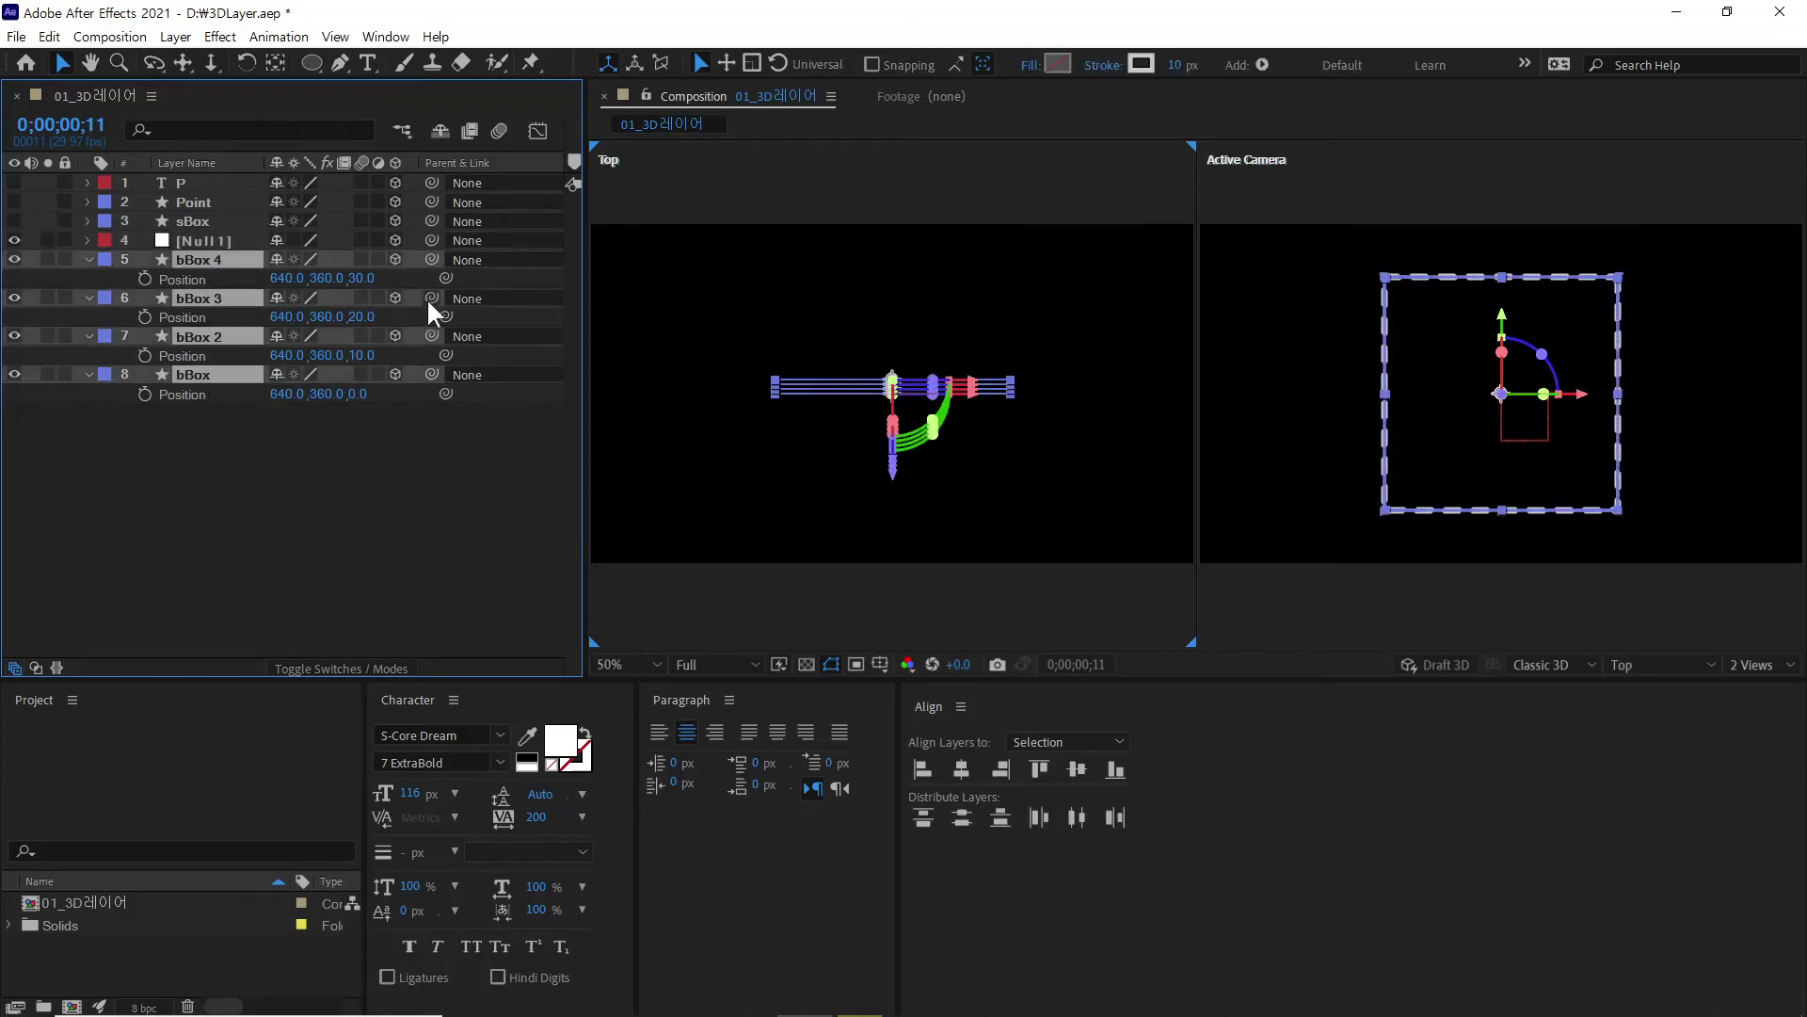
{"action": "left_click_drag", "start_coordinate": [431, 260], "coordinate": [230, 241]}
Step: Unlink Null 1's Scale proportions and increase its Z scale to 270% to spread the bBox layers in depth
{"action": "left_click", "coordinate": [230, 241]}
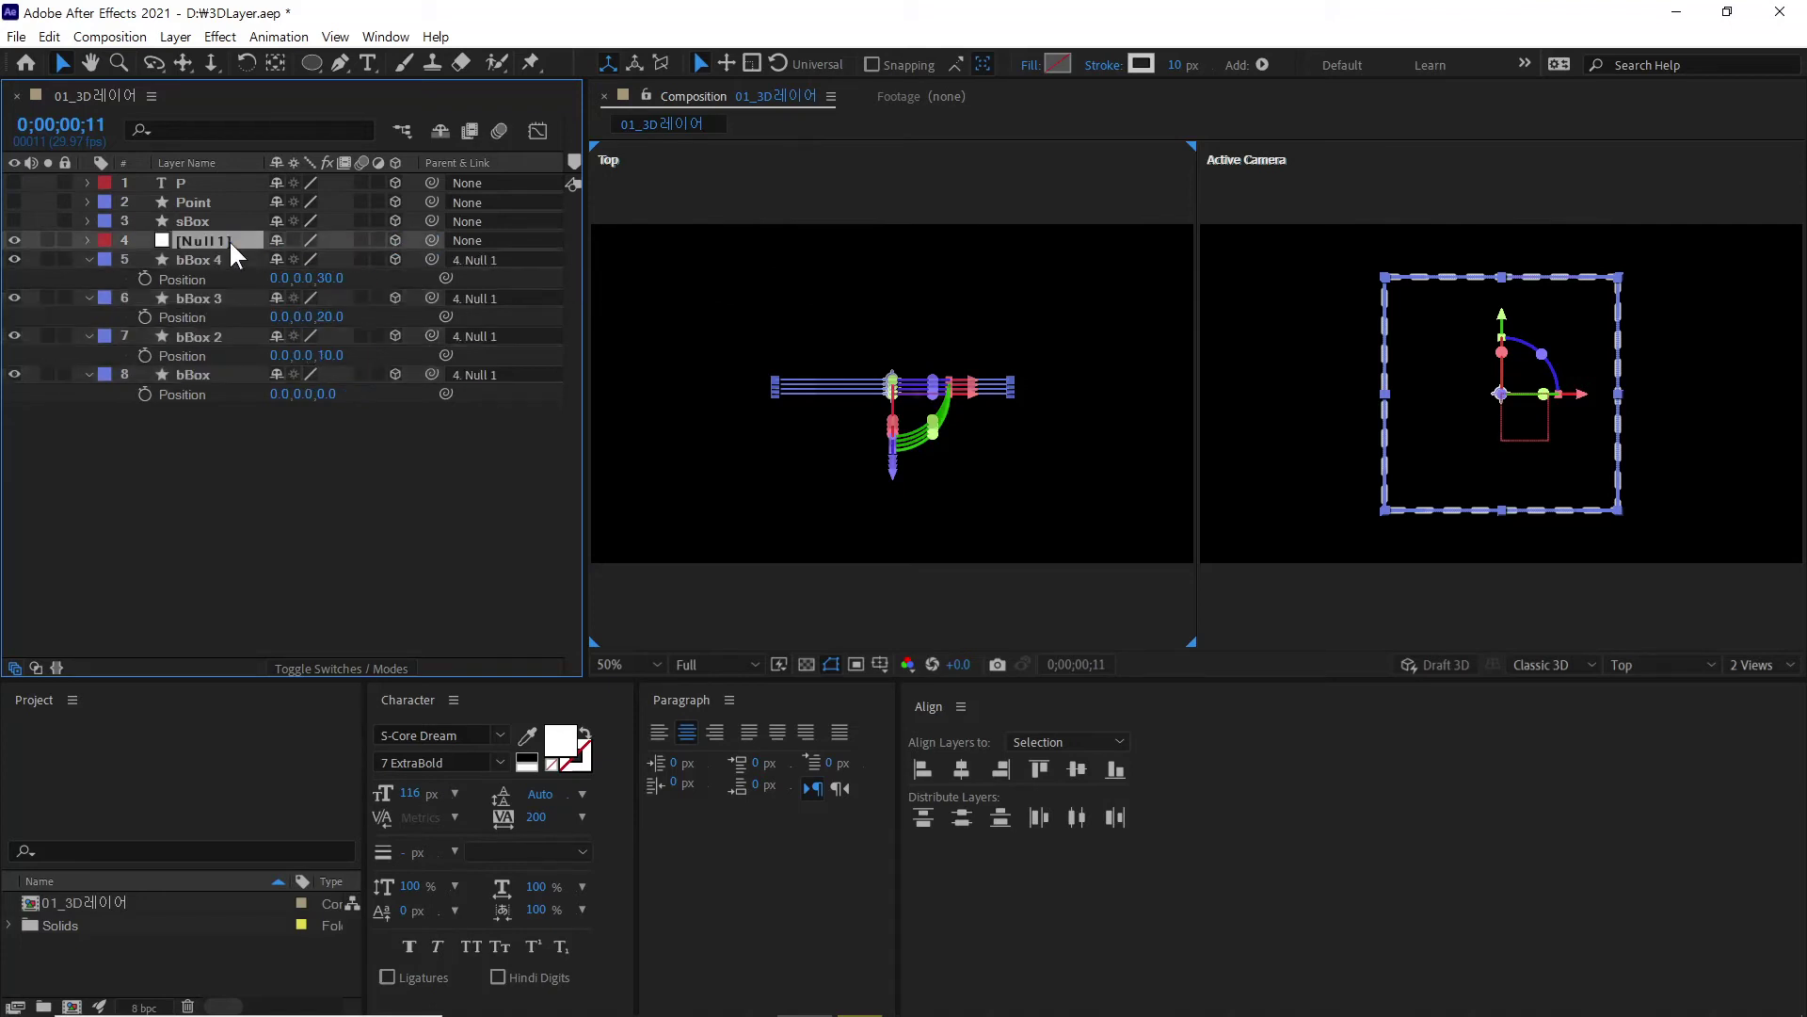
{"action": "key", "text": "s"}
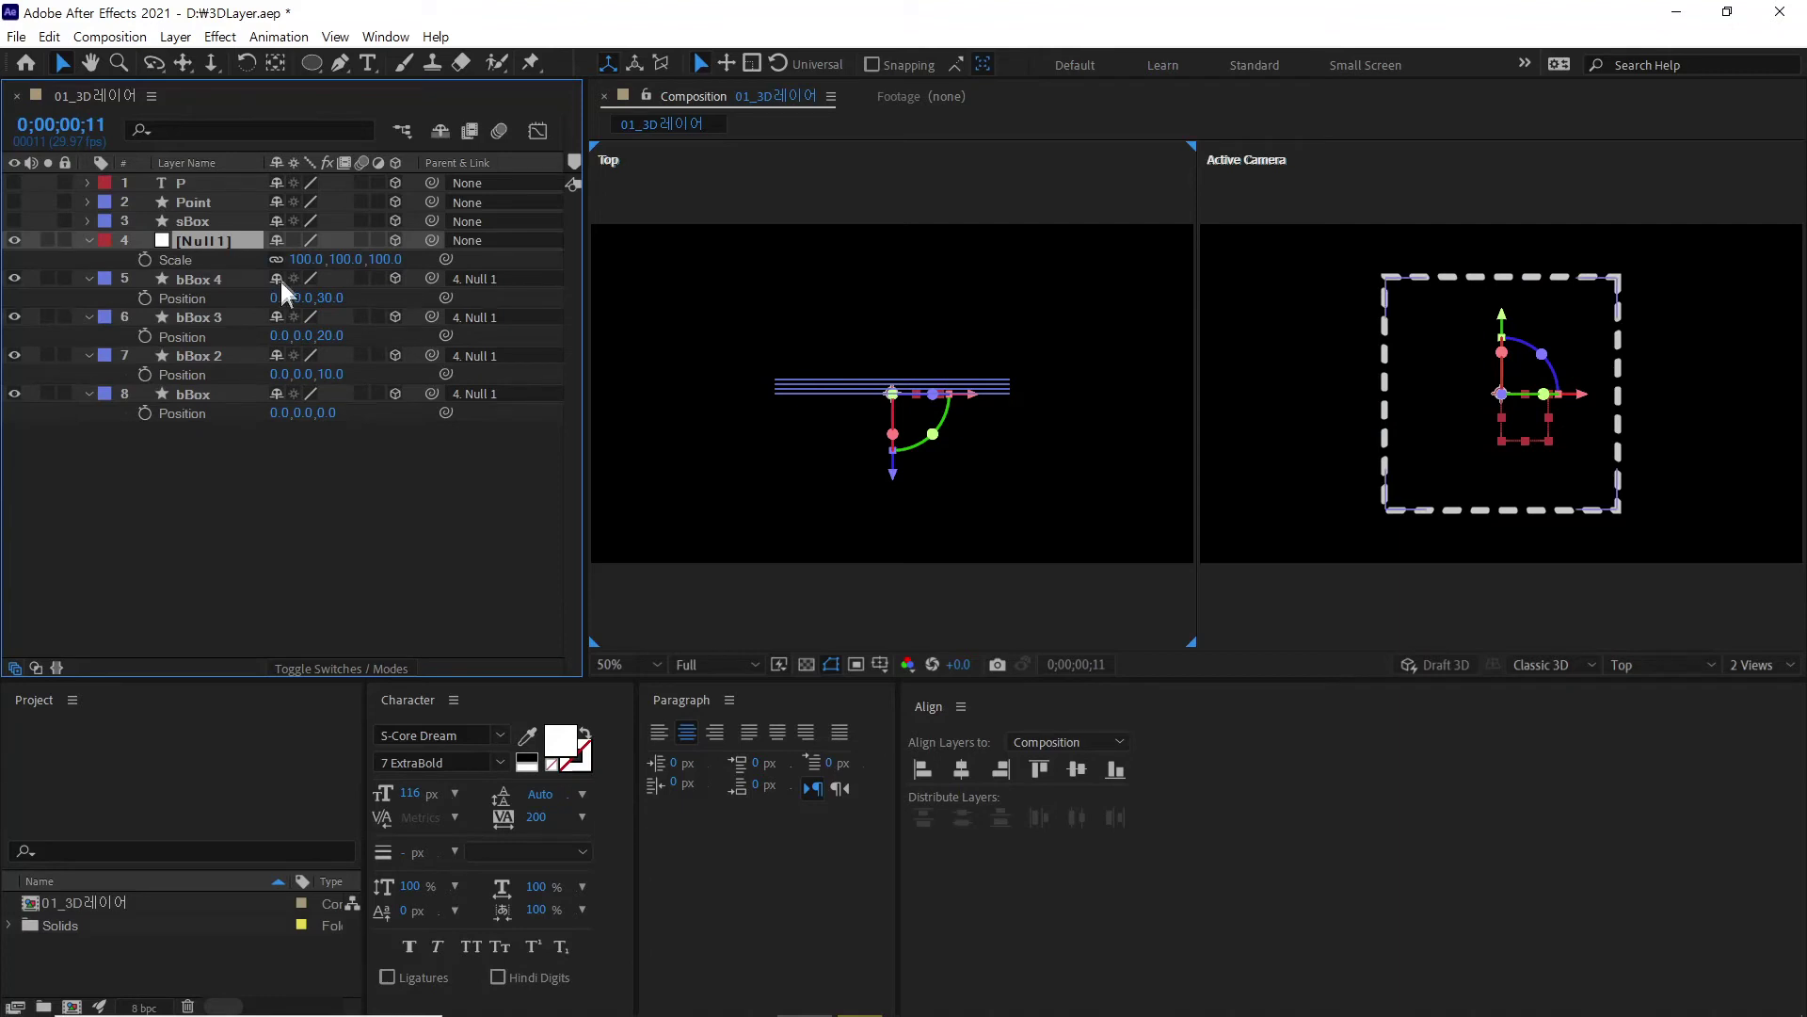
{"action": "left_click", "coordinate": [275, 259]}
{"action": "left_click_drag", "start_coordinate": [378, 259], "coordinate": [659, 261]}
{"action": "left_click_drag", "start_coordinate": [814, 268], "coordinate": [1460, 549]}
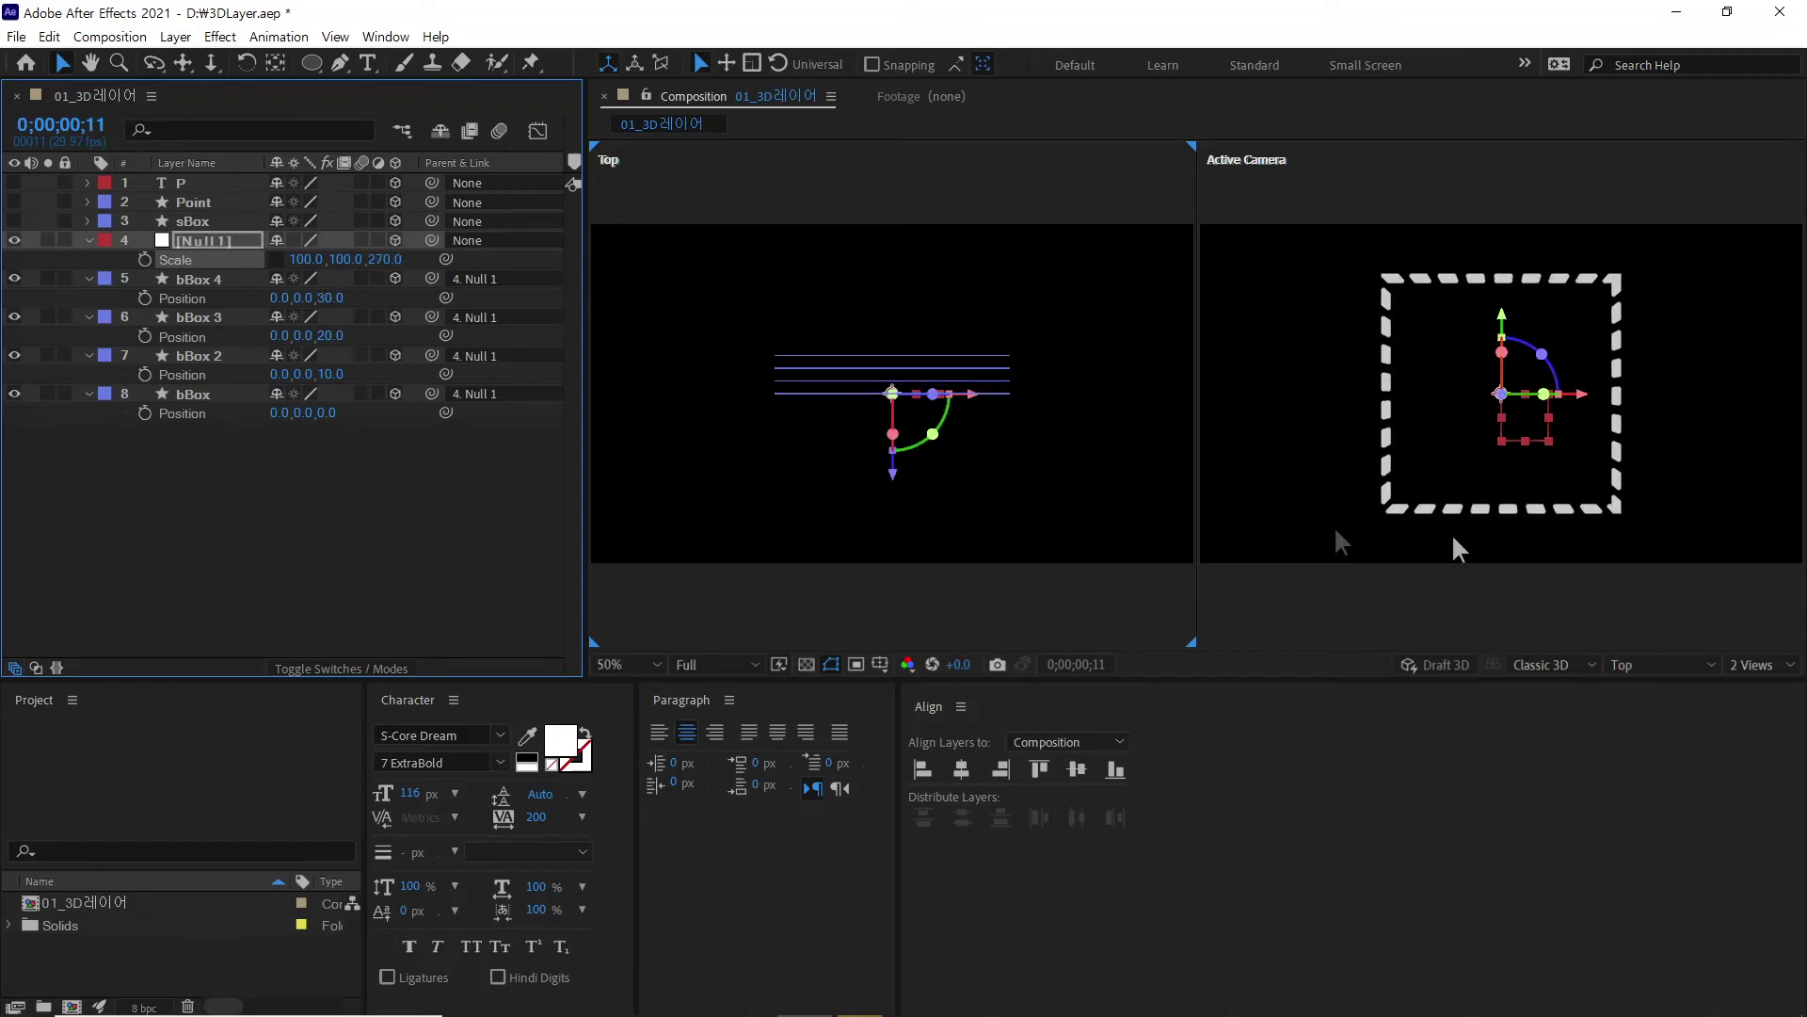
Step: Change the Active Camera view to Custom View 1
{"action": "left_click", "coordinate": [1318, 407]}
{"action": "left_click", "coordinate": [1649, 665]}
{"action": "left_click", "coordinate": [1665, 874]}
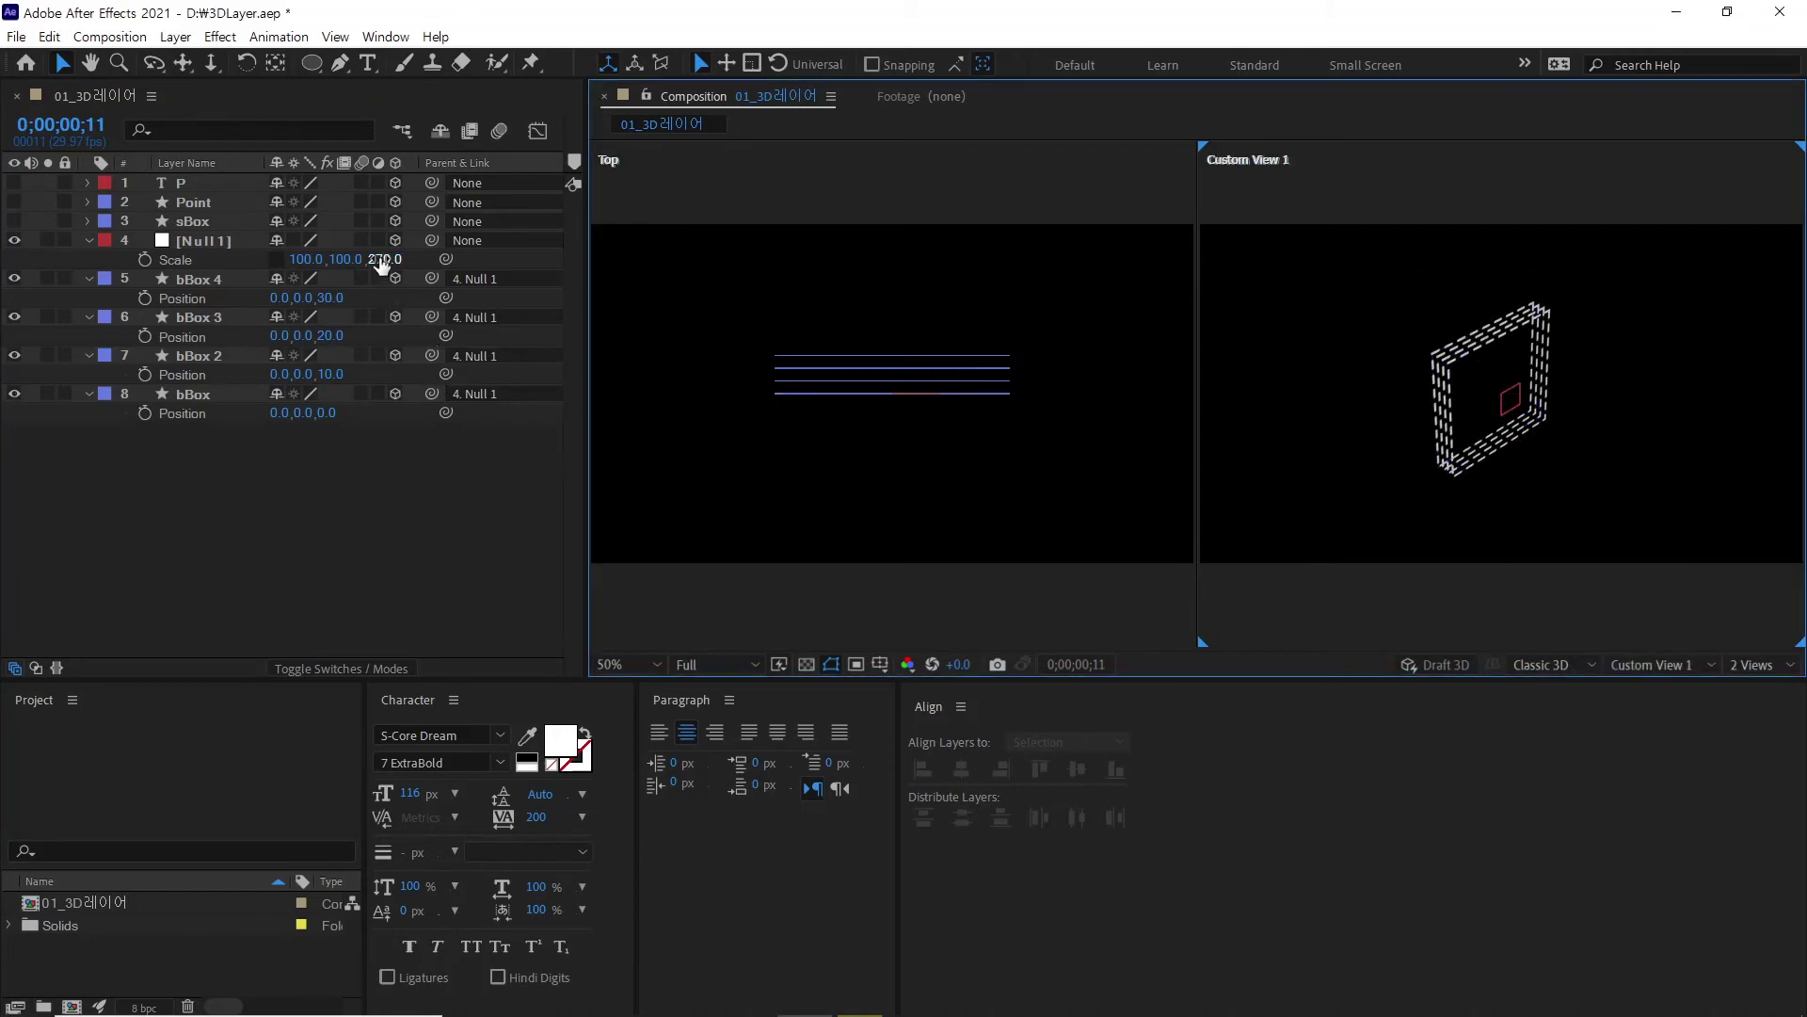
Step: Increase Null 1's Z scale to 541%, then delete the null layer
{"action": "mouse_move", "coordinate": [382, 265]}
{"action": "left_mouse_down"}
{"action": "mouse_move", "coordinate": [1242, 316]}
{"action": "mouse_move", "coordinate": [744, 292]}
{"action": "mouse_move", "coordinate": [695, 267]}
{"action": "left_mouse_up"}
{"action": "left_click", "coordinate": [696, 269]}
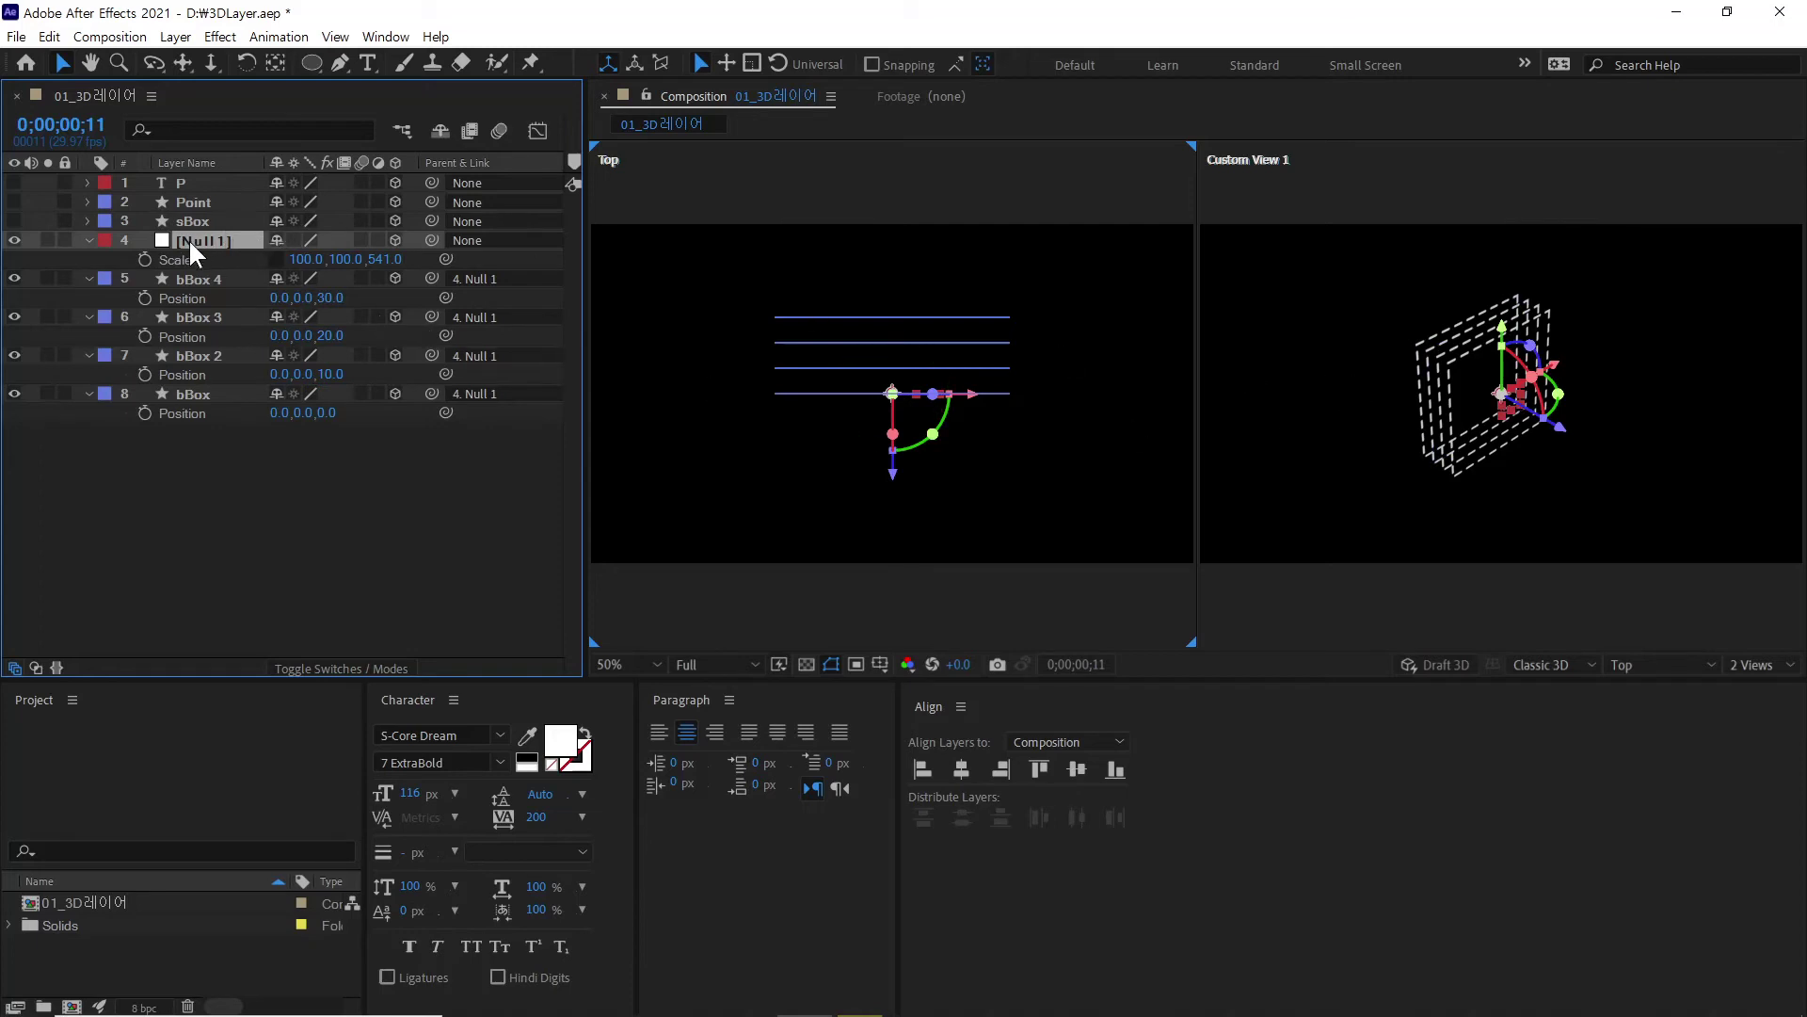
{"action": "key", "text": "Delete"}
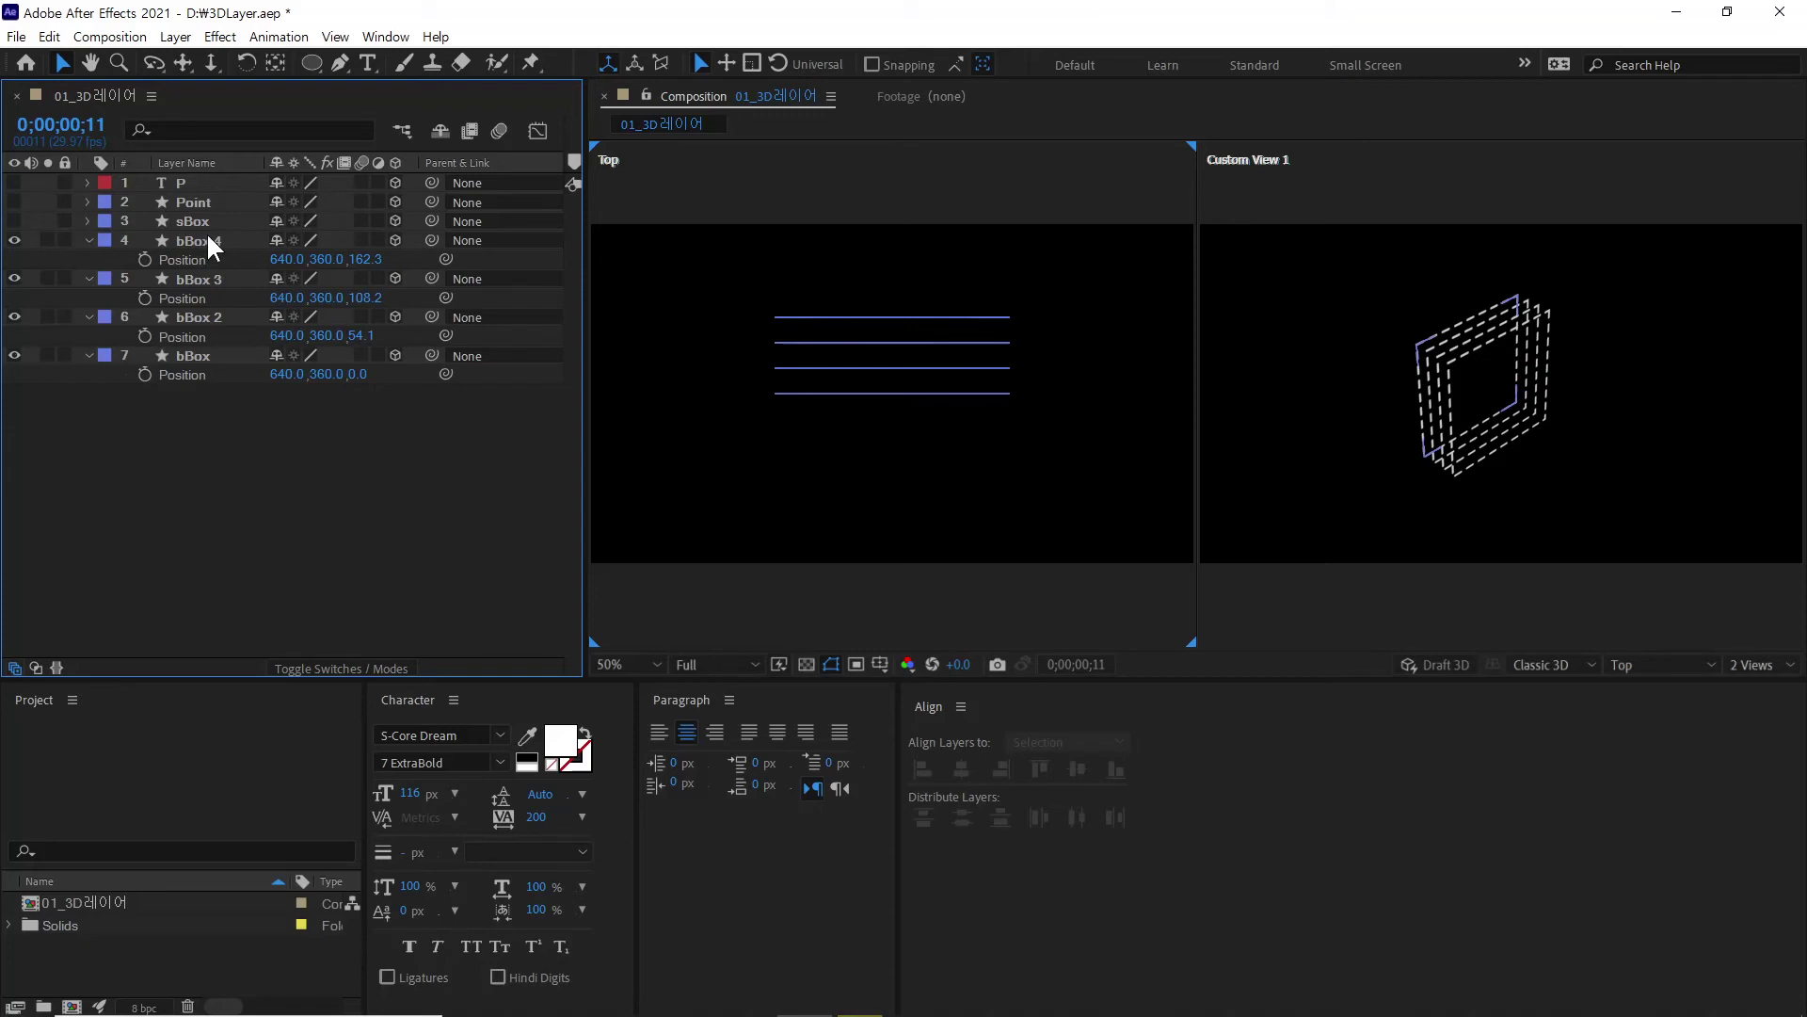
Step: Reset the Z positions of bBox 2, bBox 3 and bBox 4 to 10, 20 and 30
{"action": "left_click", "coordinate": [206, 241]}
{"action": "left_click", "coordinate": [193, 355], "text": "shift"}
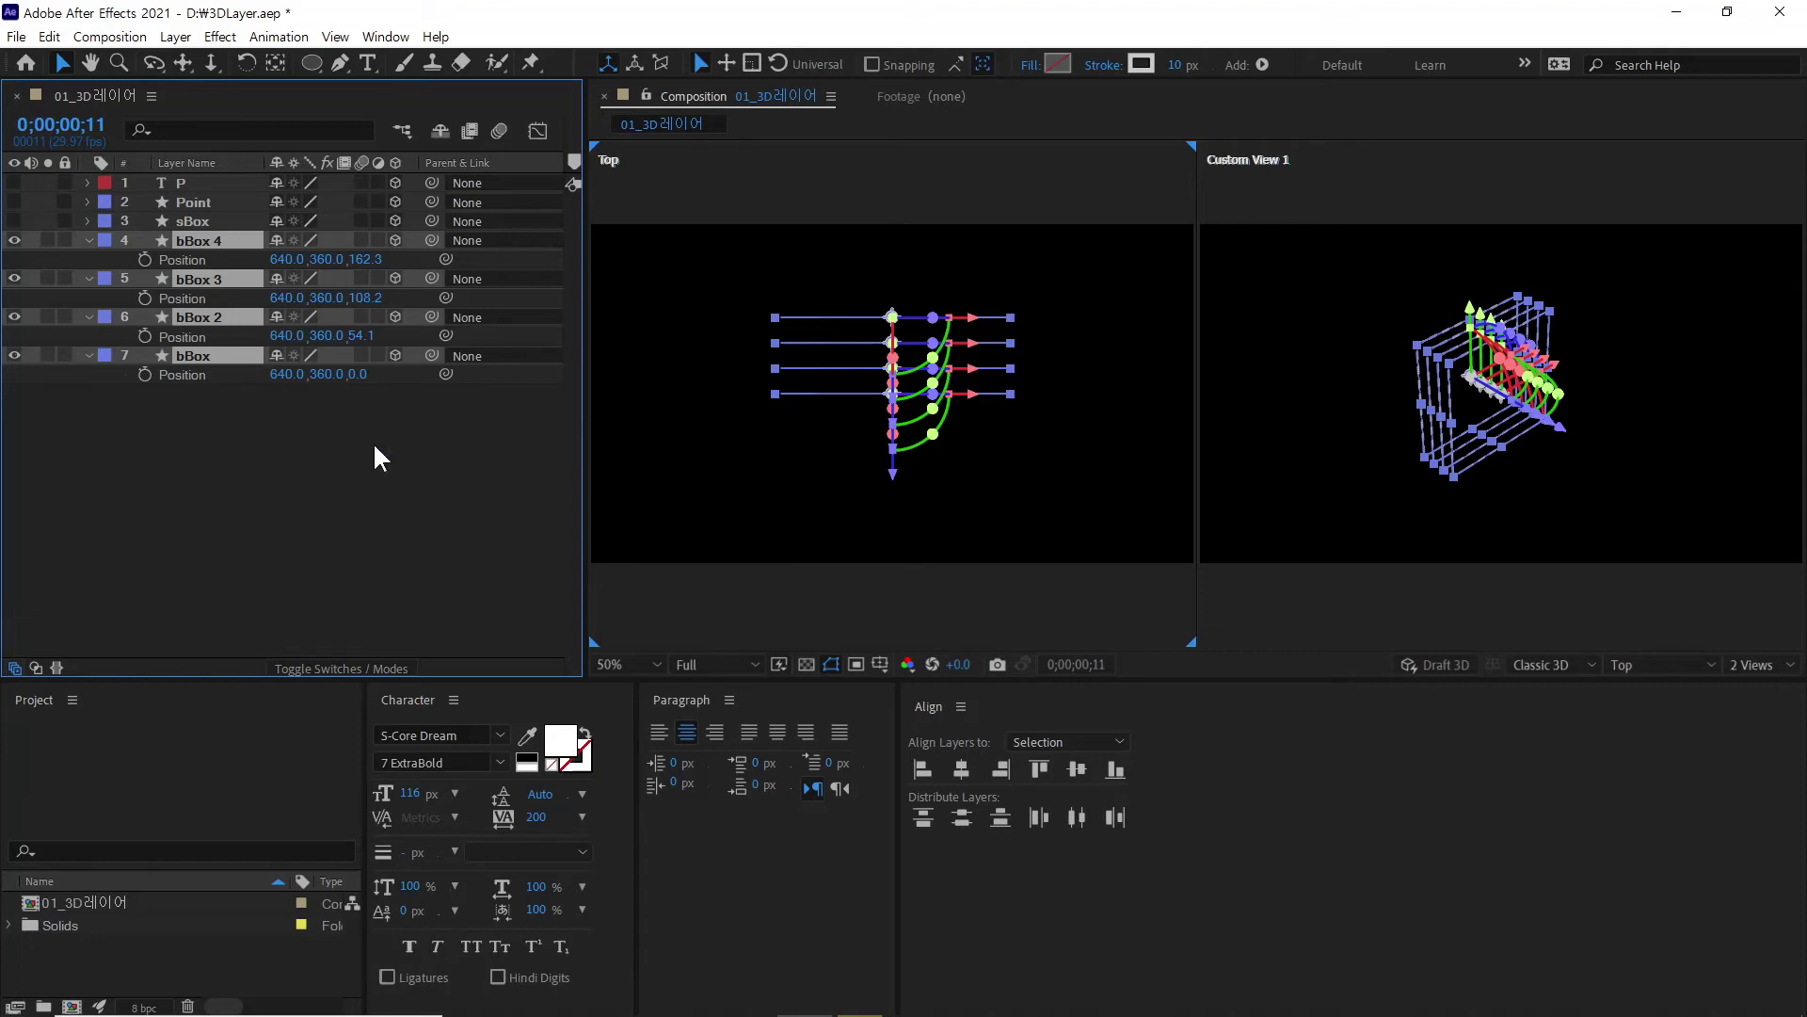
{"action": "left_click", "coordinate": [361, 335]}
{"action": "type", "text": "10"}
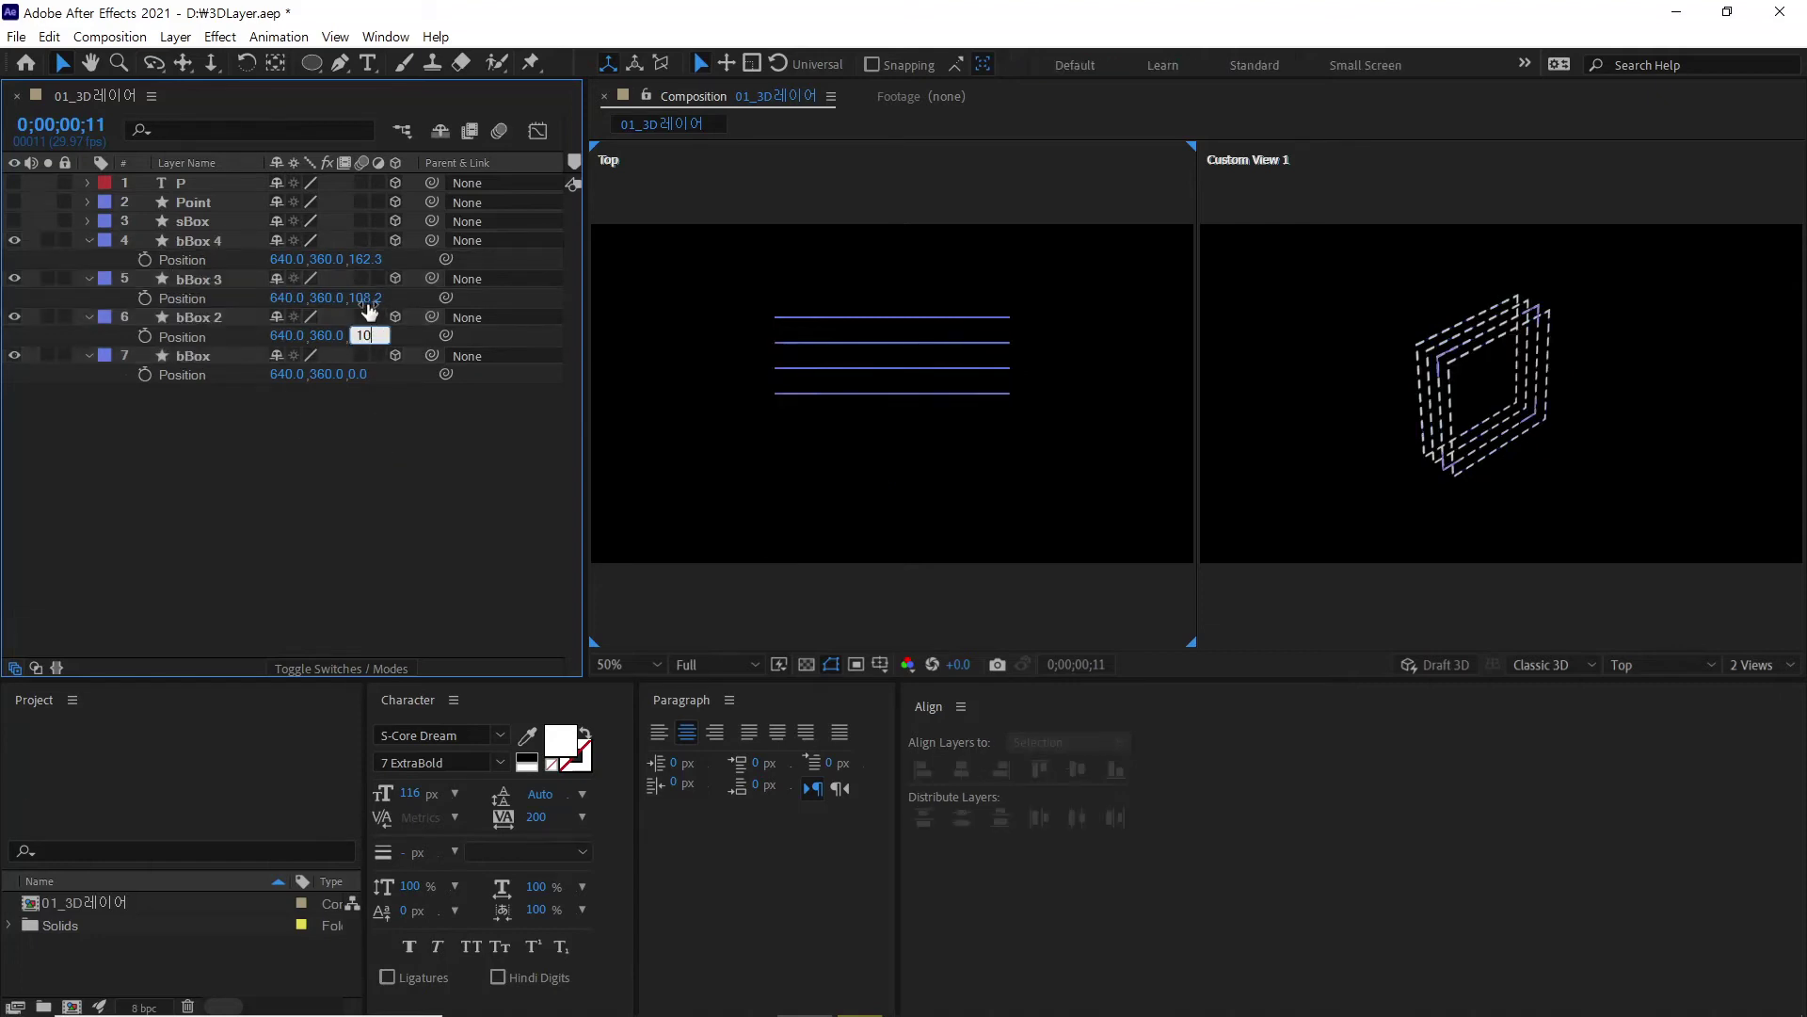
{"action": "left_click", "coordinate": [365, 297]}
{"action": "type", "text": "20"}
{"action": "left_click", "coordinate": [364, 257]}
{"action": "type", "text": "30"}
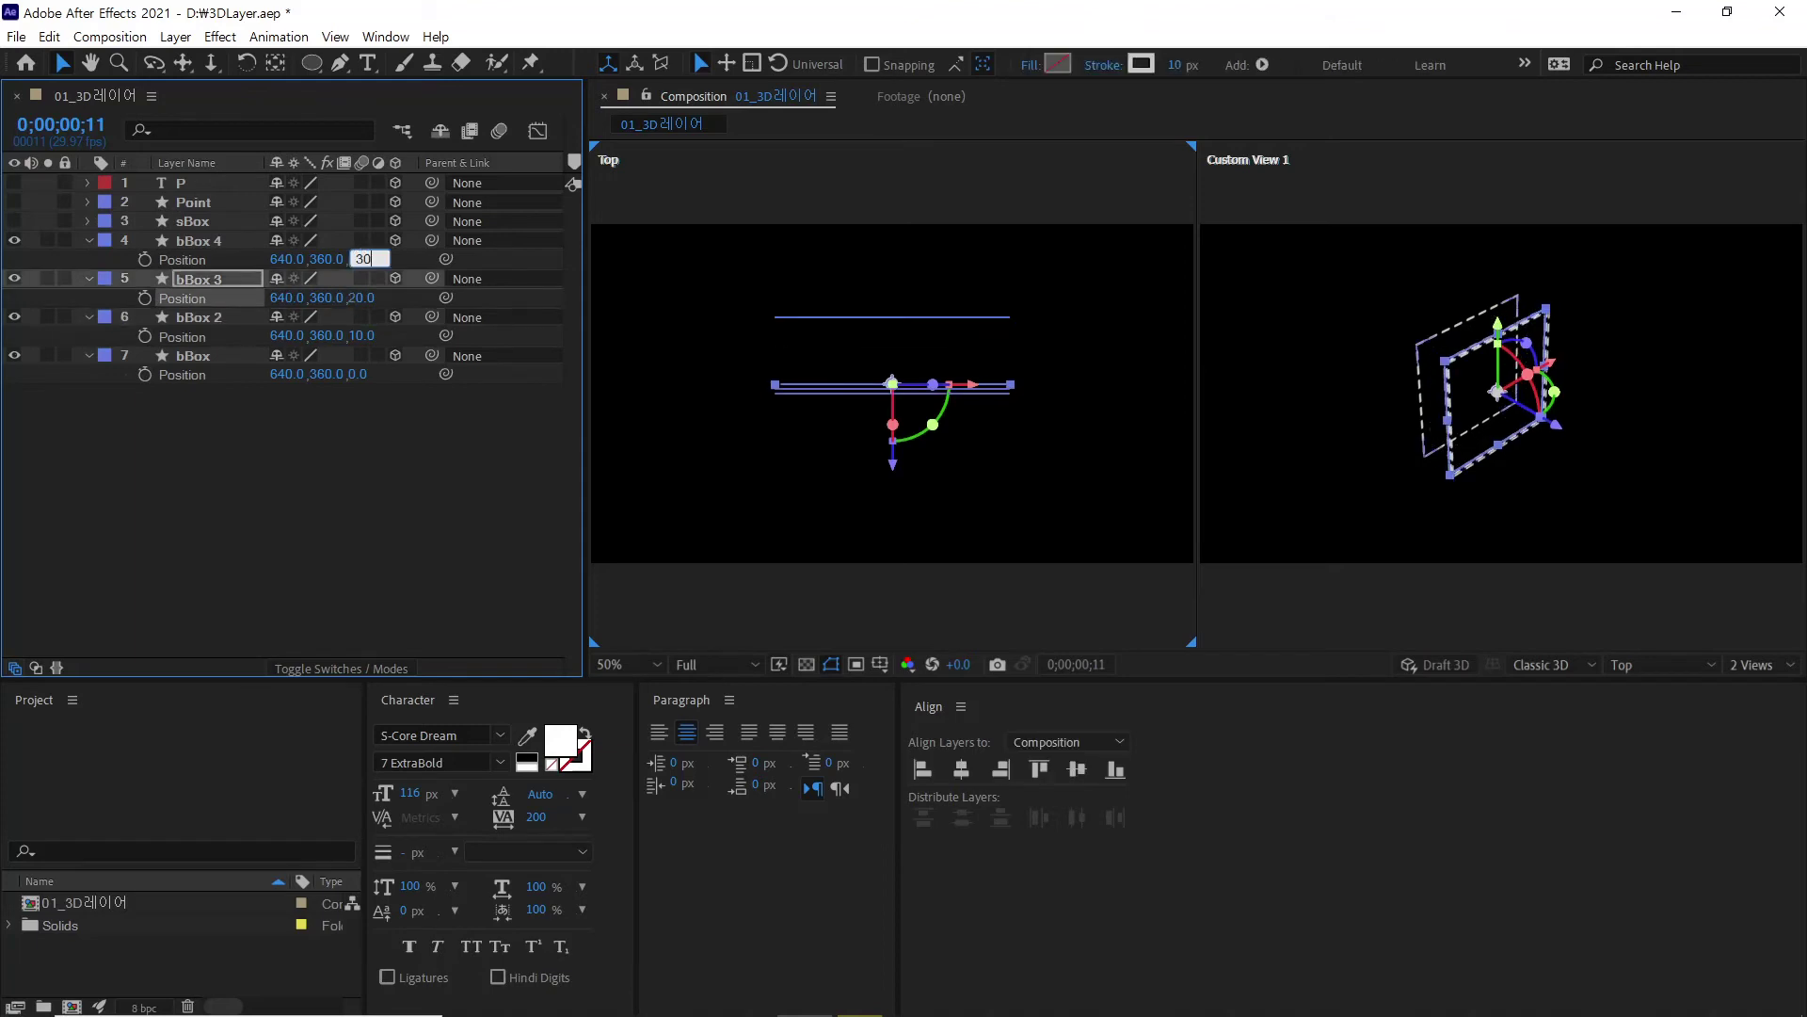
Step: Pre-compose the four bBox layers into a new composition named bBoxcomp 1, moving all attributes
{"action": "left_click", "coordinate": [212, 240]}
{"action": "left_click", "coordinate": [193, 355], "text": "shift"}
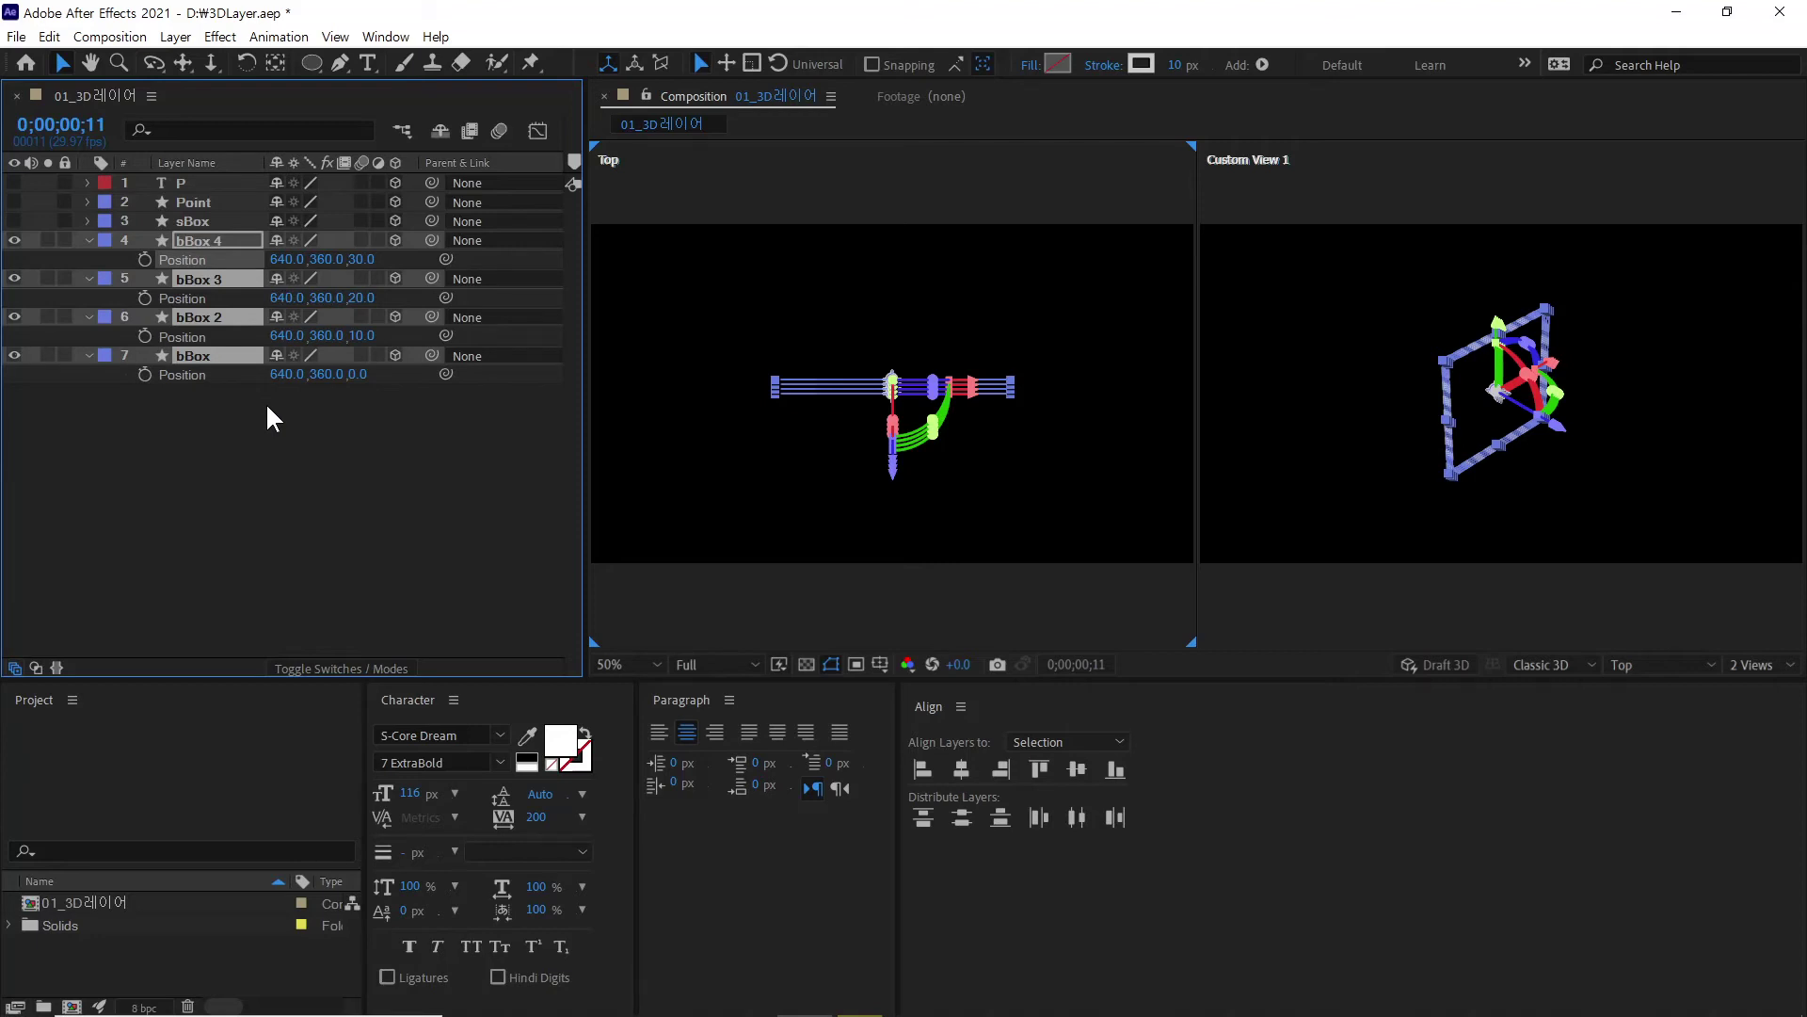
{"action": "left_click", "coordinate": [176, 37]}
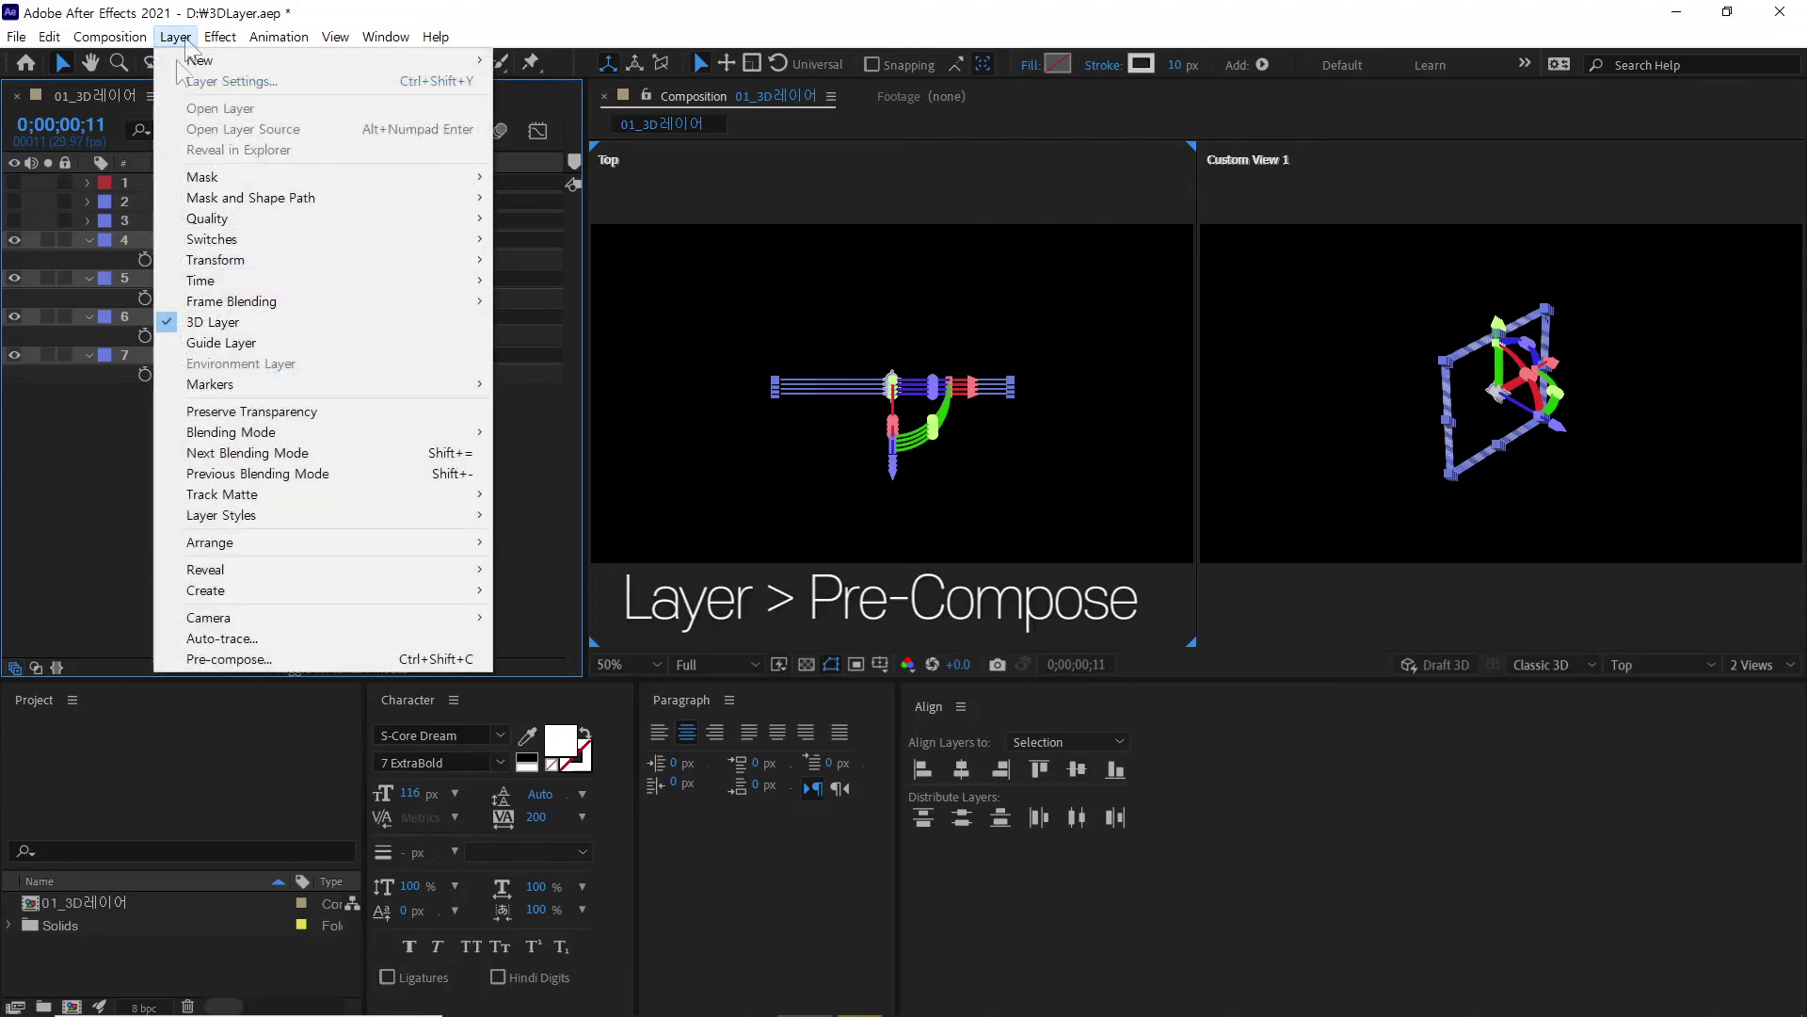
{"action": "left_click", "coordinate": [256, 659]}
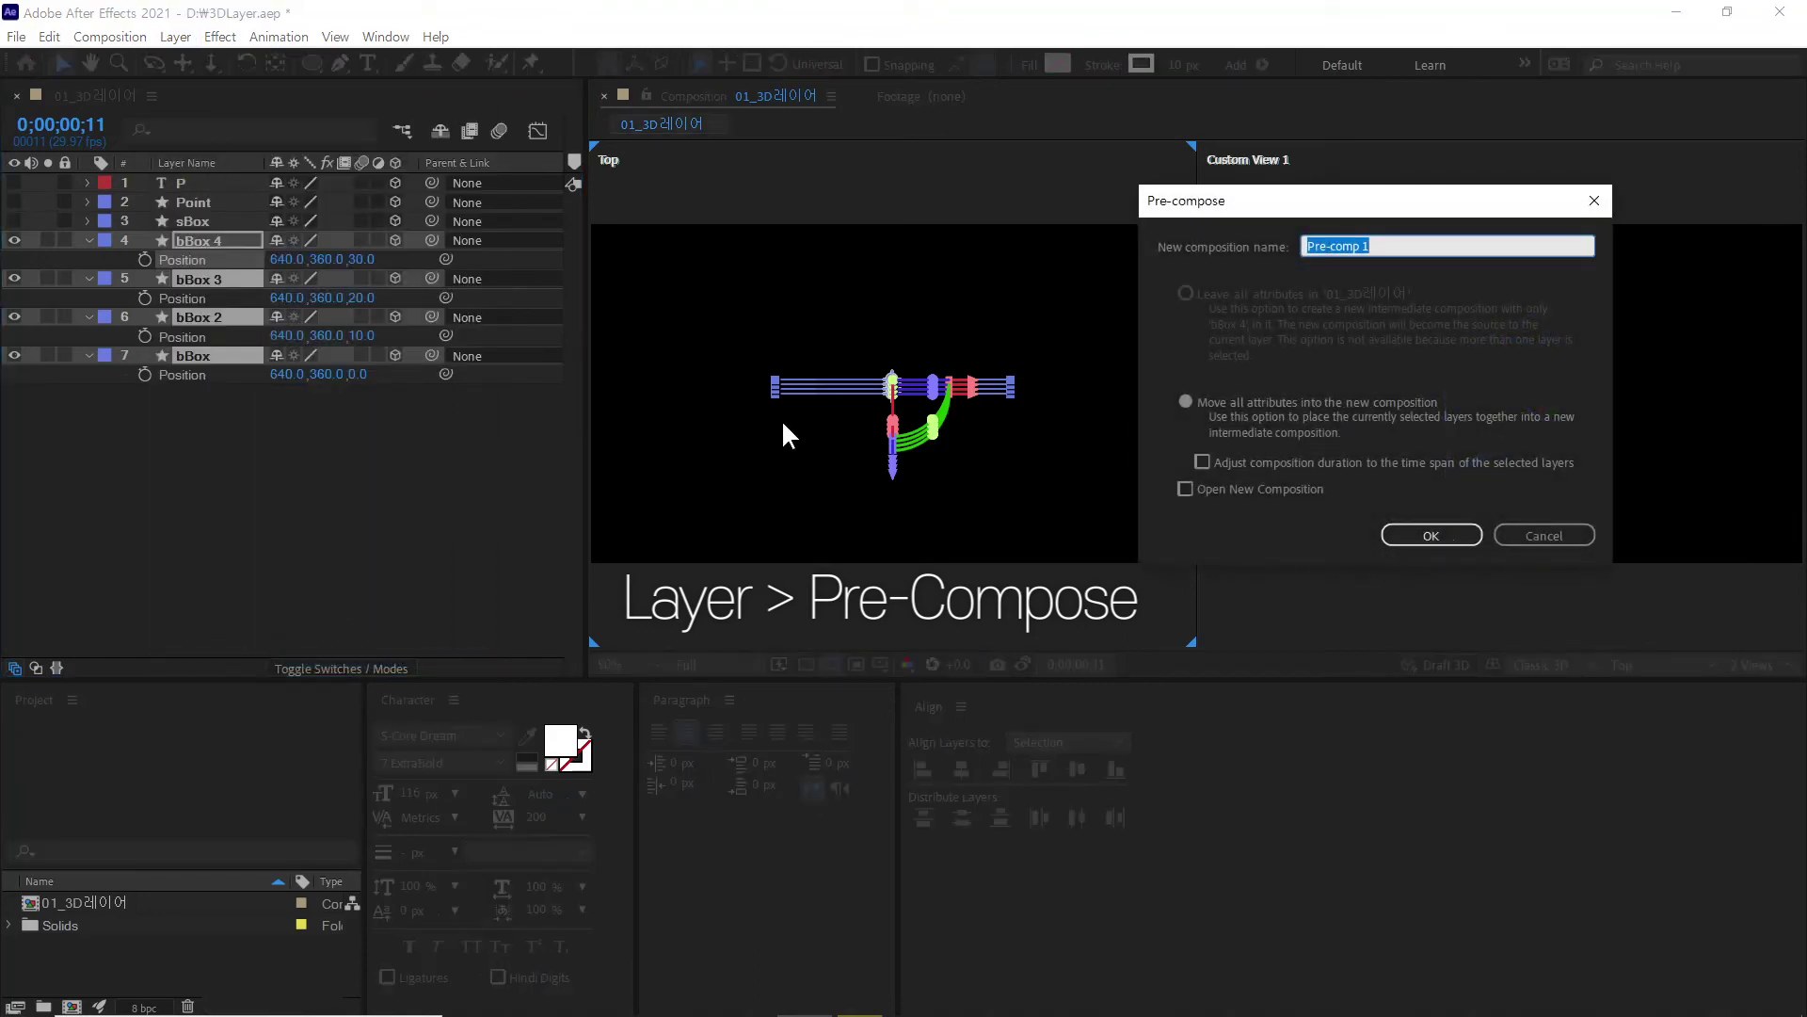
{"action": "left_click_drag", "start_coordinate": [1333, 247], "coordinate": [1306, 246]}
{"action": "type", "text": "bBox"}
{"action": "left_click", "coordinate": [1443, 533]}
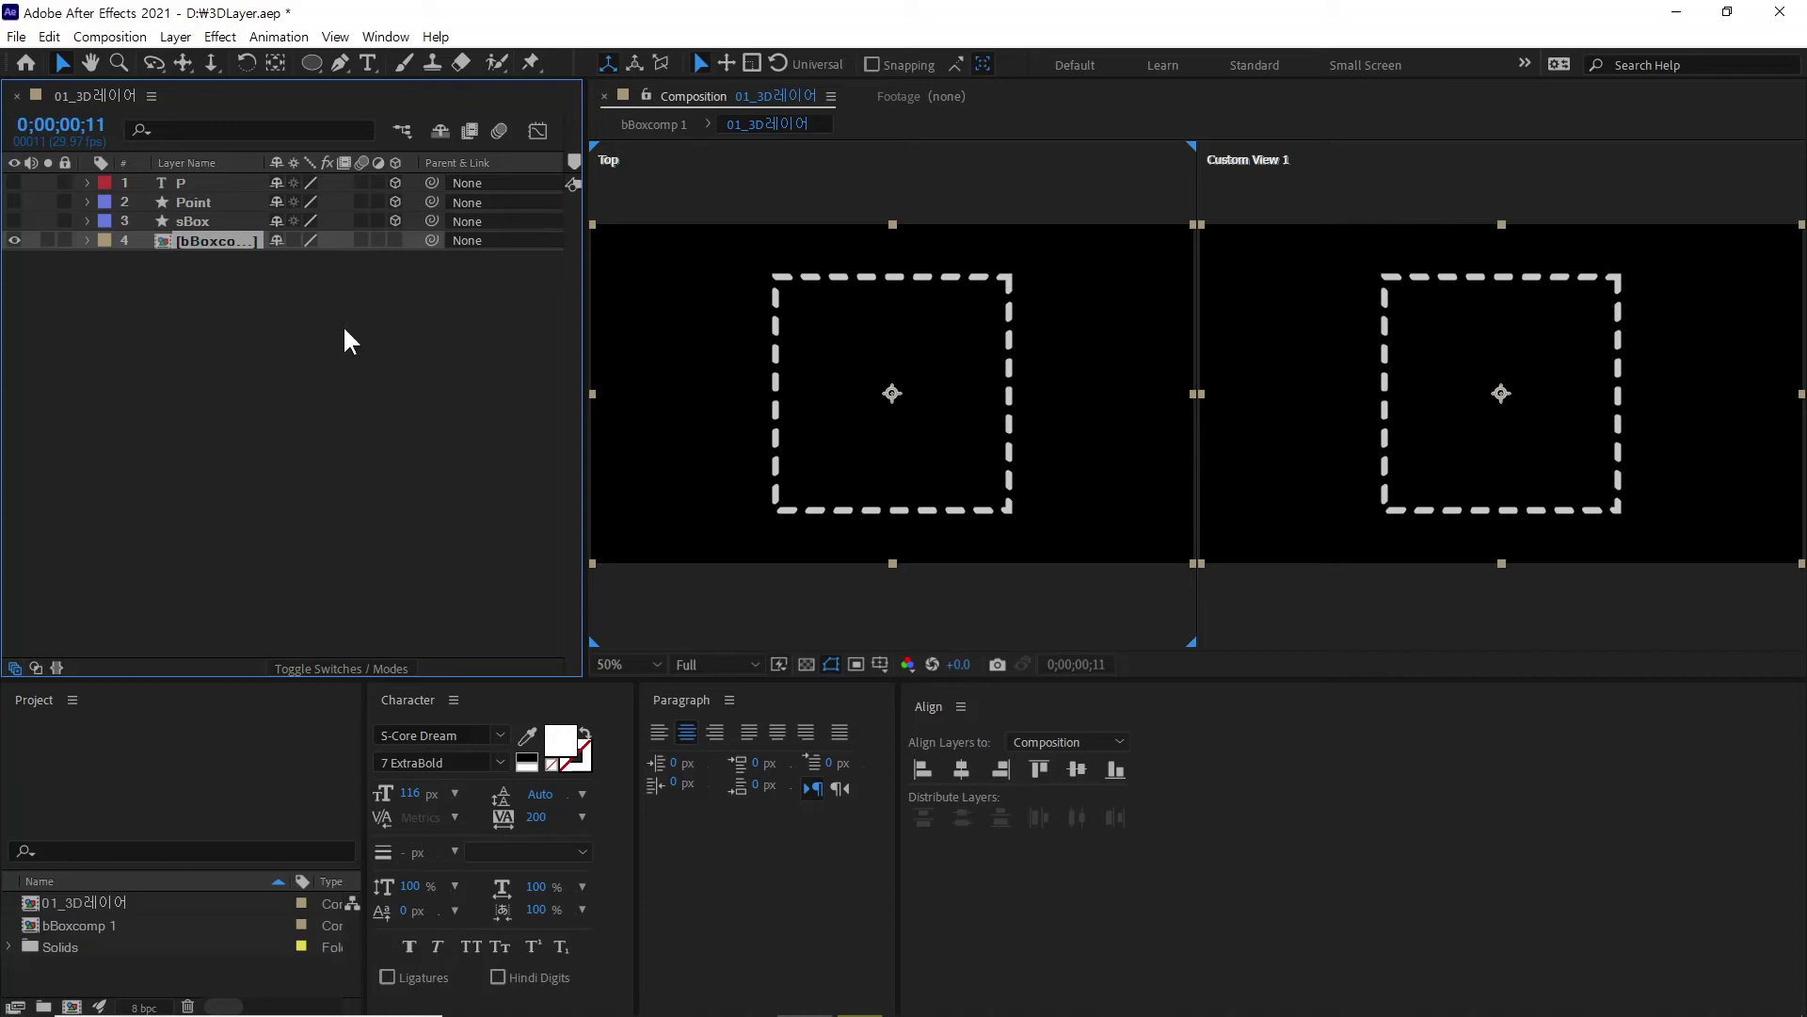
Step: Make the bBoxcomp 1 layer 3D and expand its Transform properties
{"action": "left_click", "coordinate": [395, 240]}
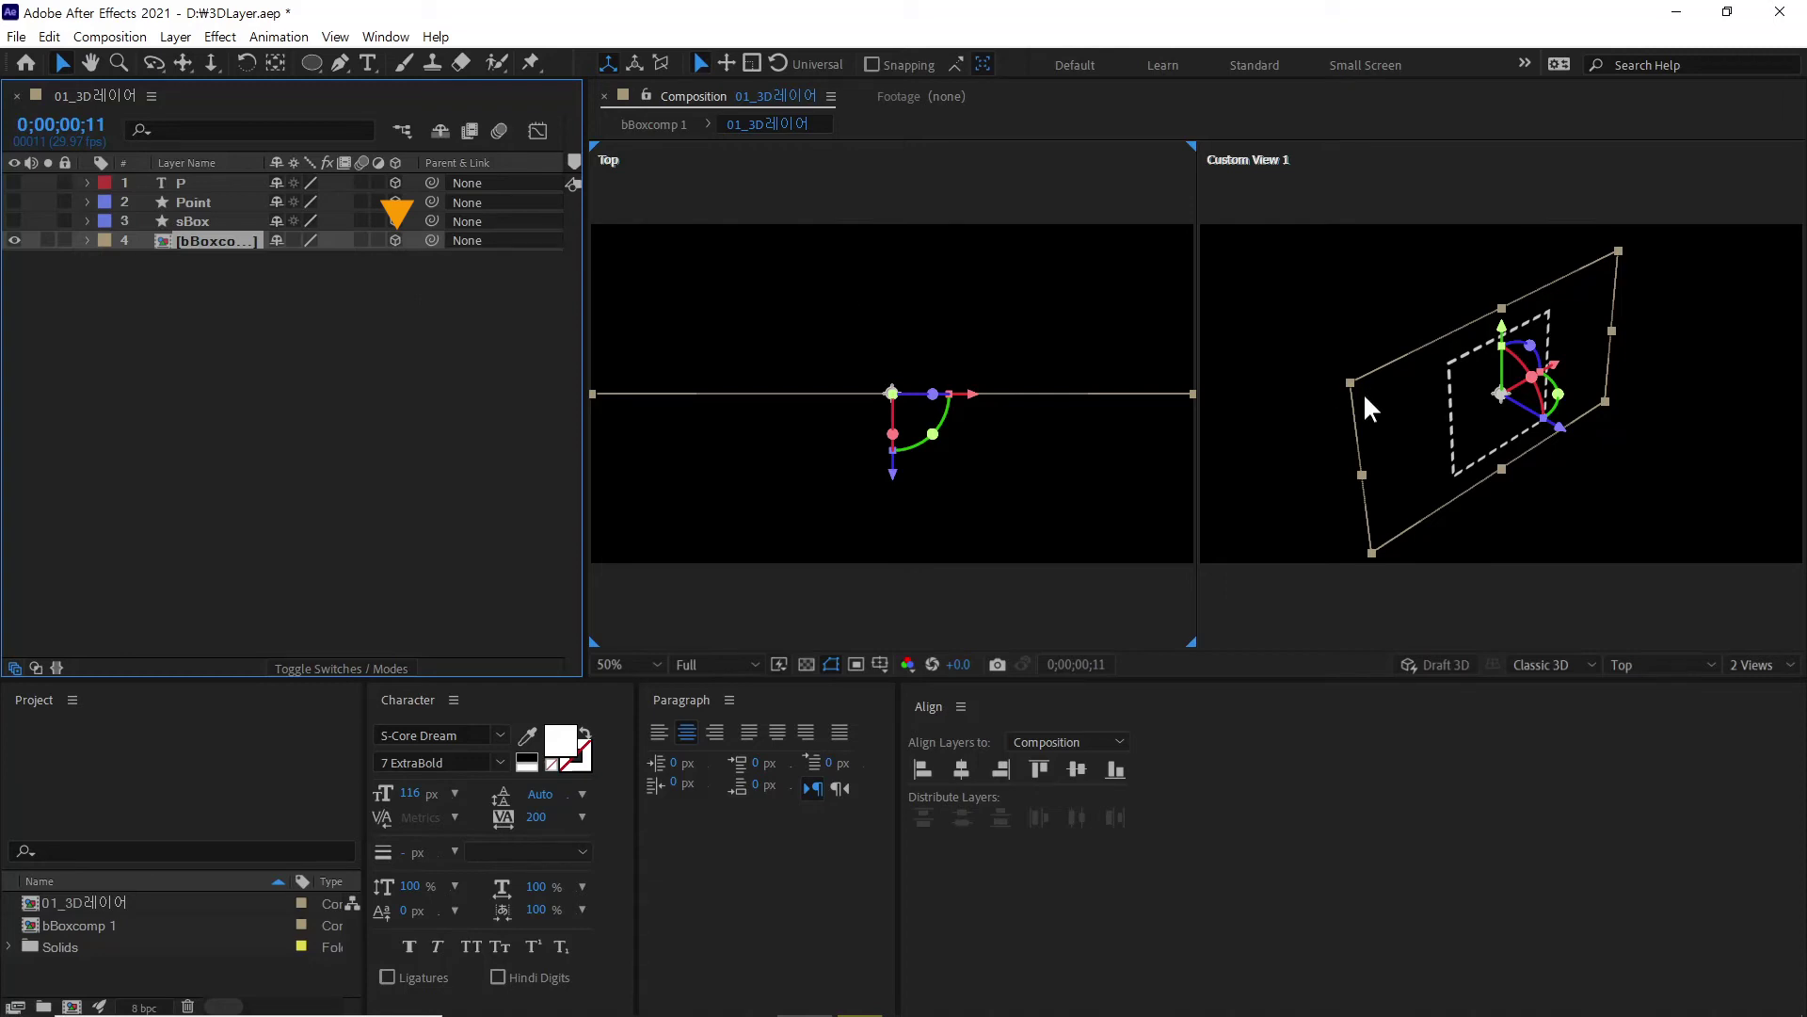
{"action": "left_click", "coordinate": [88, 240]}
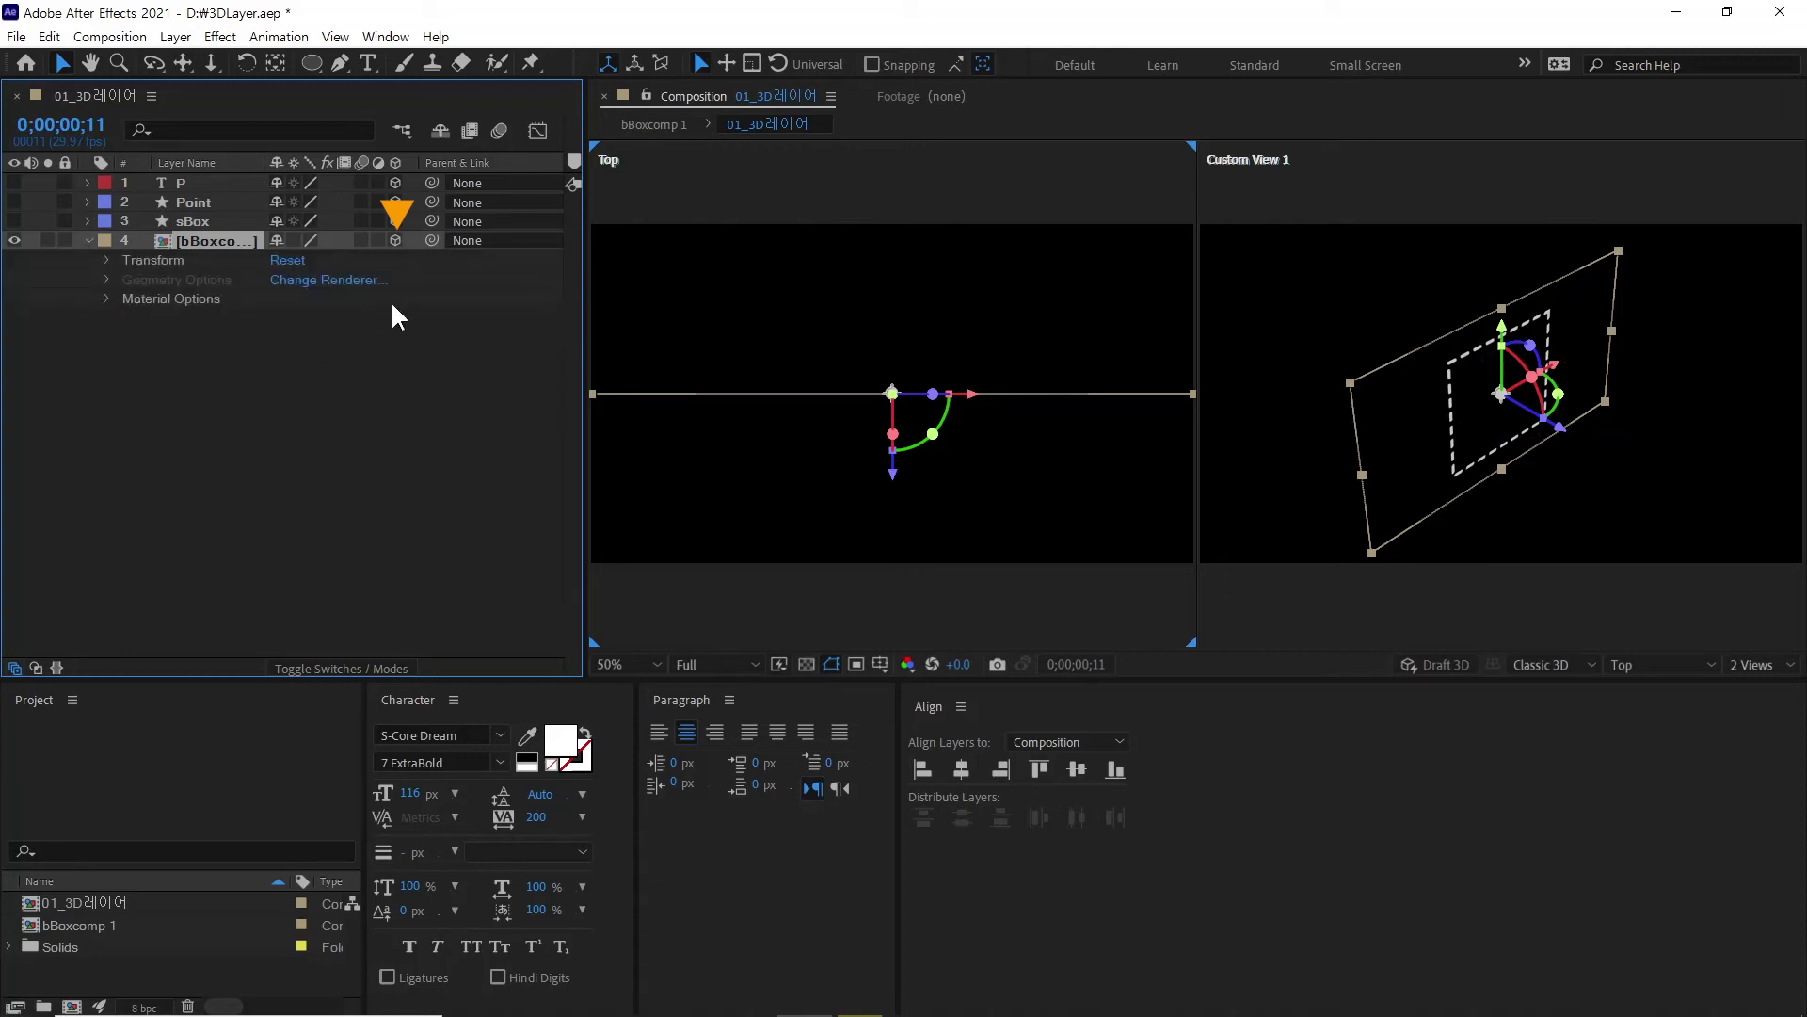
{"action": "left_click", "coordinate": [102, 258]}
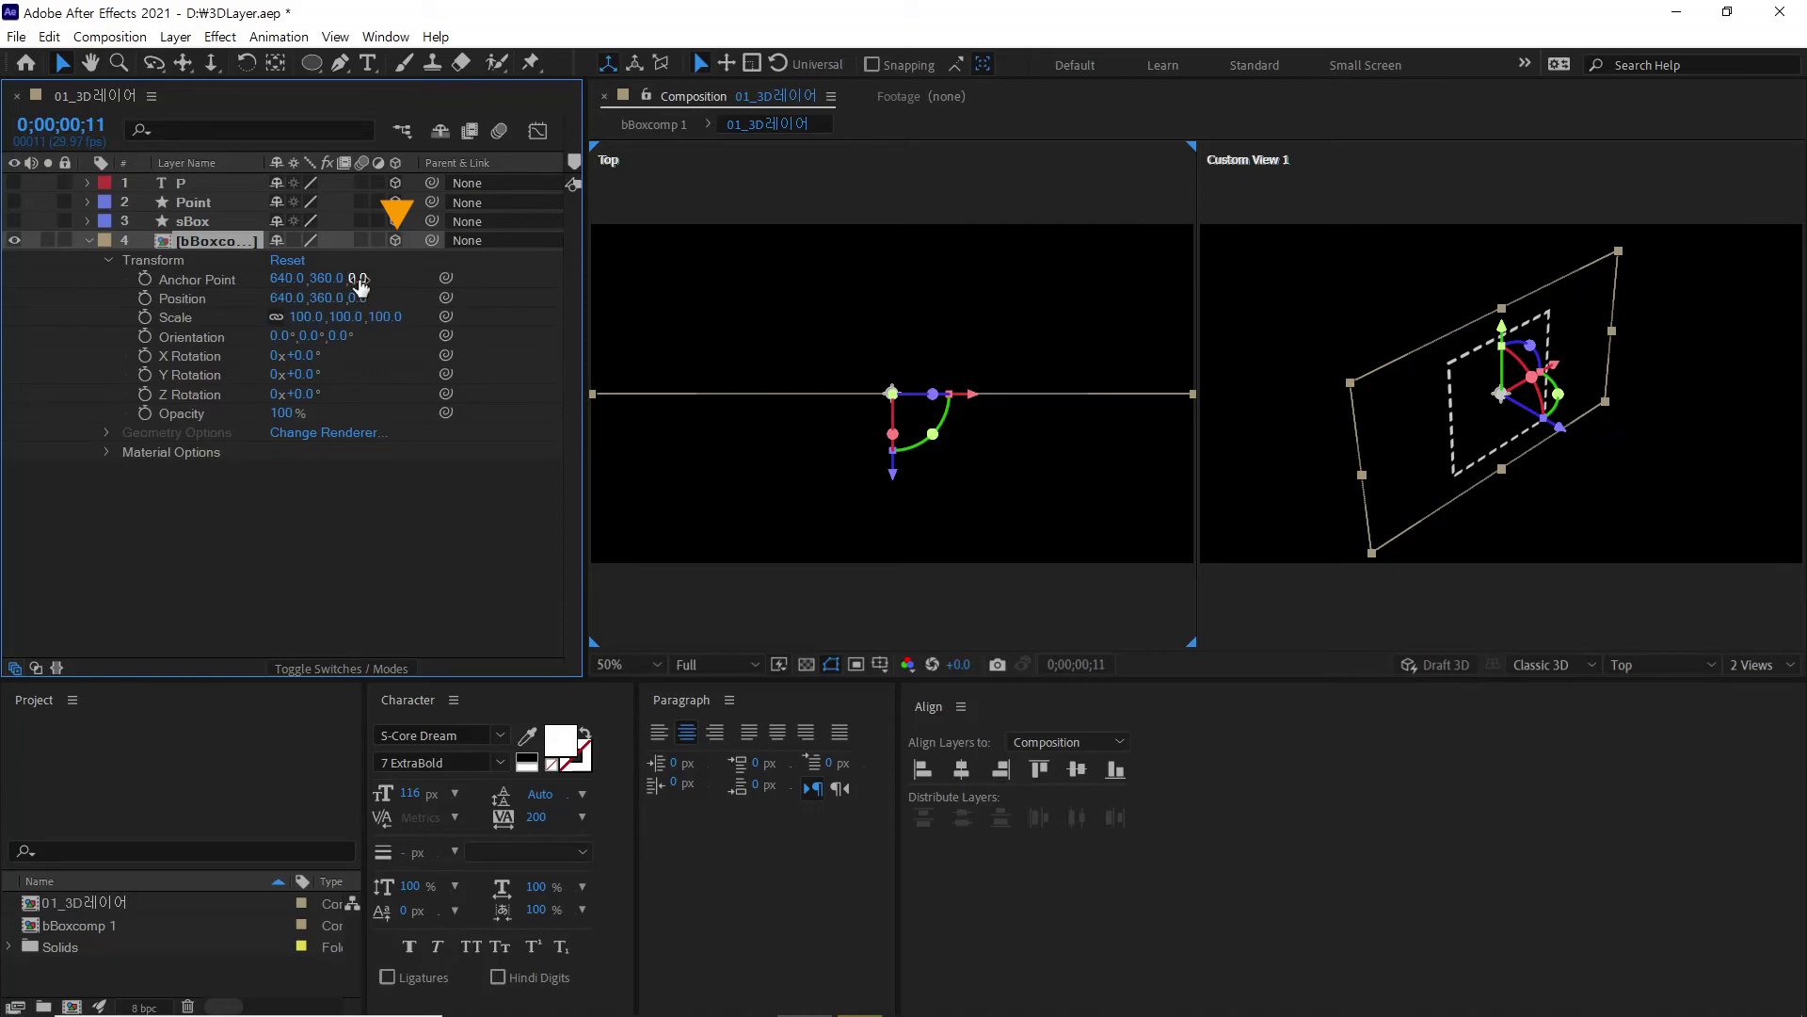
Step: Unlink bBoxcomp 1's Scale proportions, try changing its Z scale and set it back to 100%
{"action": "left_click", "coordinate": [276, 317]}
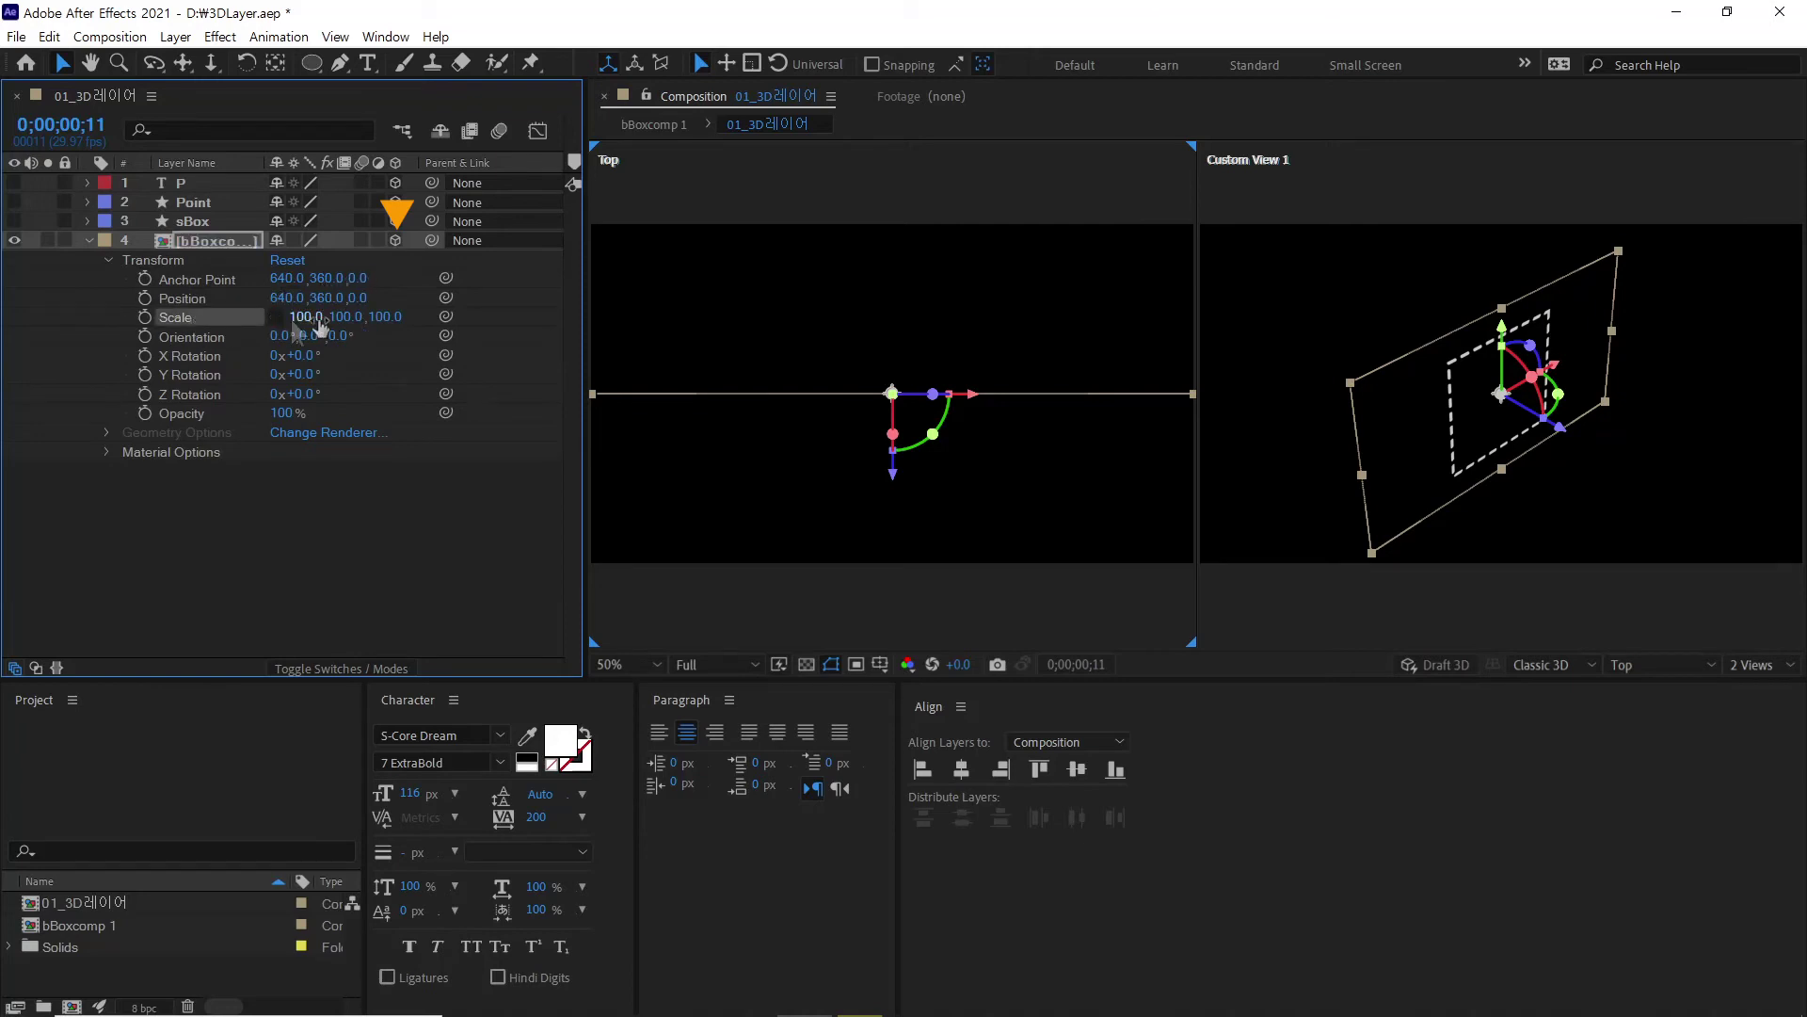
{"action": "mouse_move", "coordinate": [385, 321]}
{"action": "left_mouse_down"}
{"action": "mouse_move", "coordinate": [595, 324]}
{"action": "mouse_move", "coordinate": [186, 330]}
{"action": "mouse_move", "coordinate": [1021, 336]}
{"action": "mouse_move", "coordinate": [386, 322]}
{"action": "left_mouse_up"}
{"action": "left_click", "coordinate": [385, 317]}
{"action": "type", "text": "0100"}
{"action": "key", "text": "Return"}
Step: Open the bBoxcomp 1 pre-composition to examine the bBox layers inside it
{"action": "double_click", "coordinate": [213, 239]}
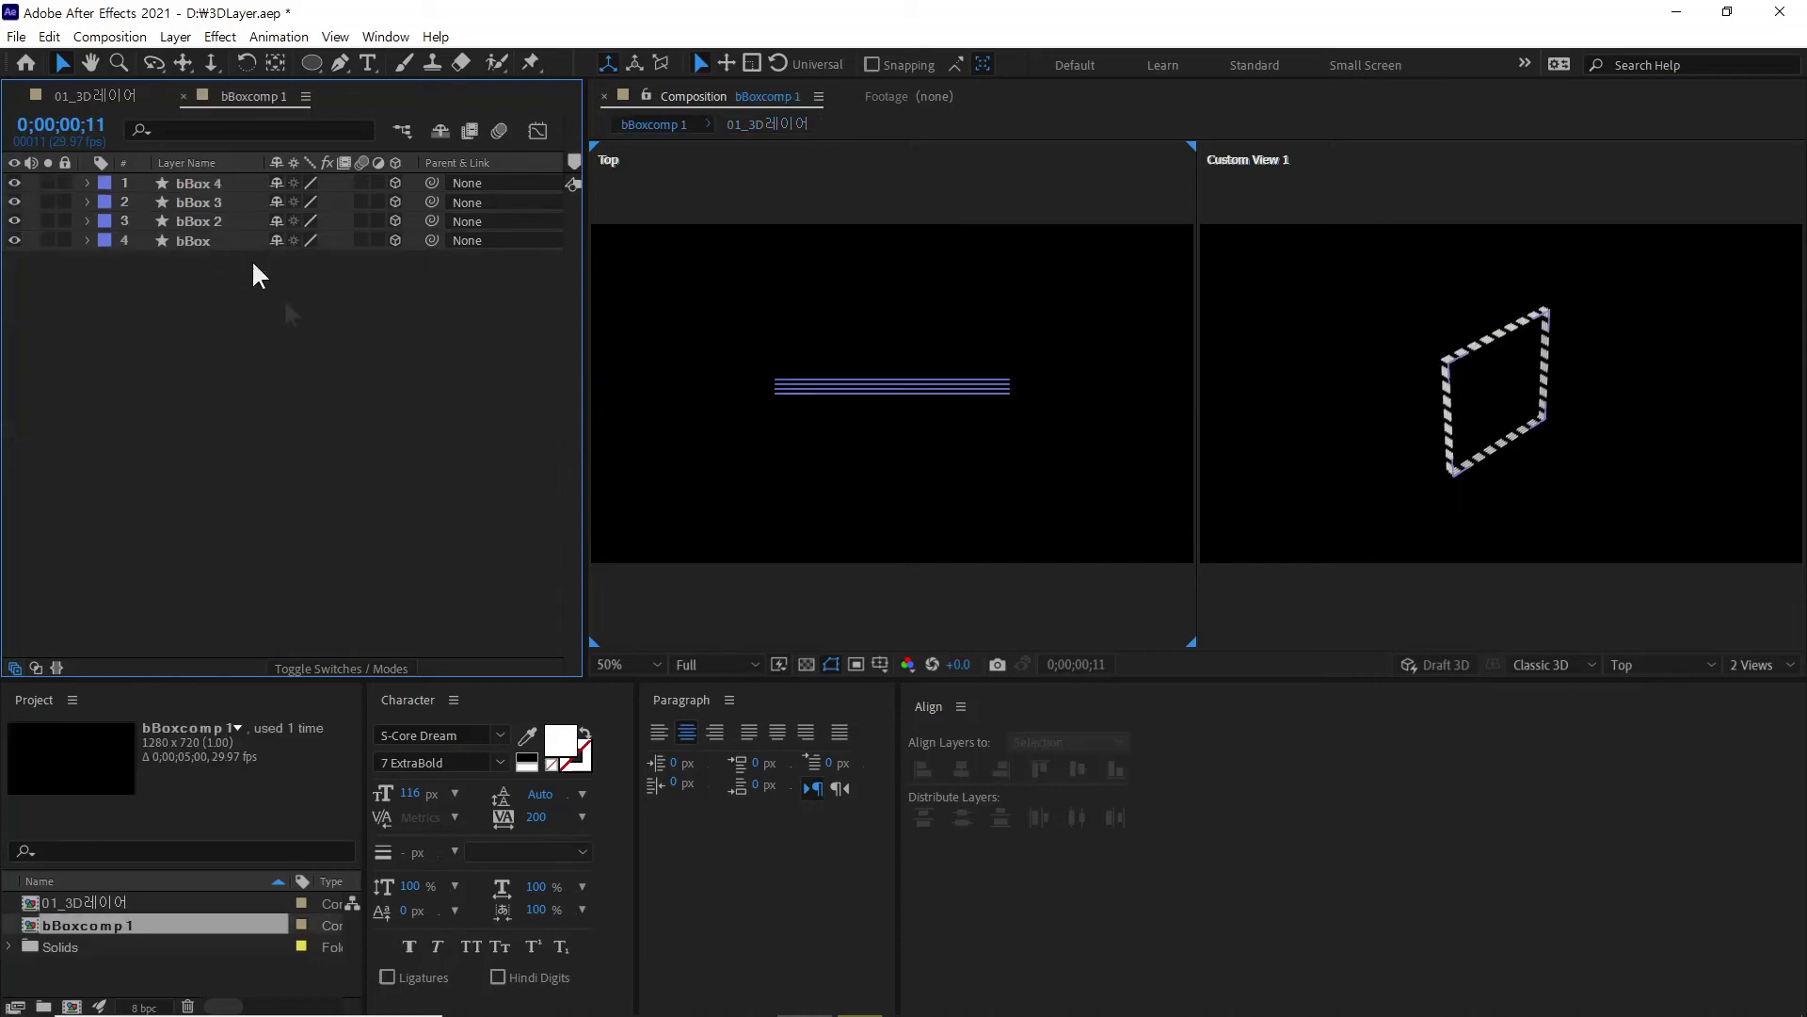
Step: Check the four bBox layers inside the bBoxcomp 1 pre-composition and return to the 01_3D레이어 composition
{"action": "left_click_drag", "start_coordinate": [251, 298], "coordinate": [182, 161]}
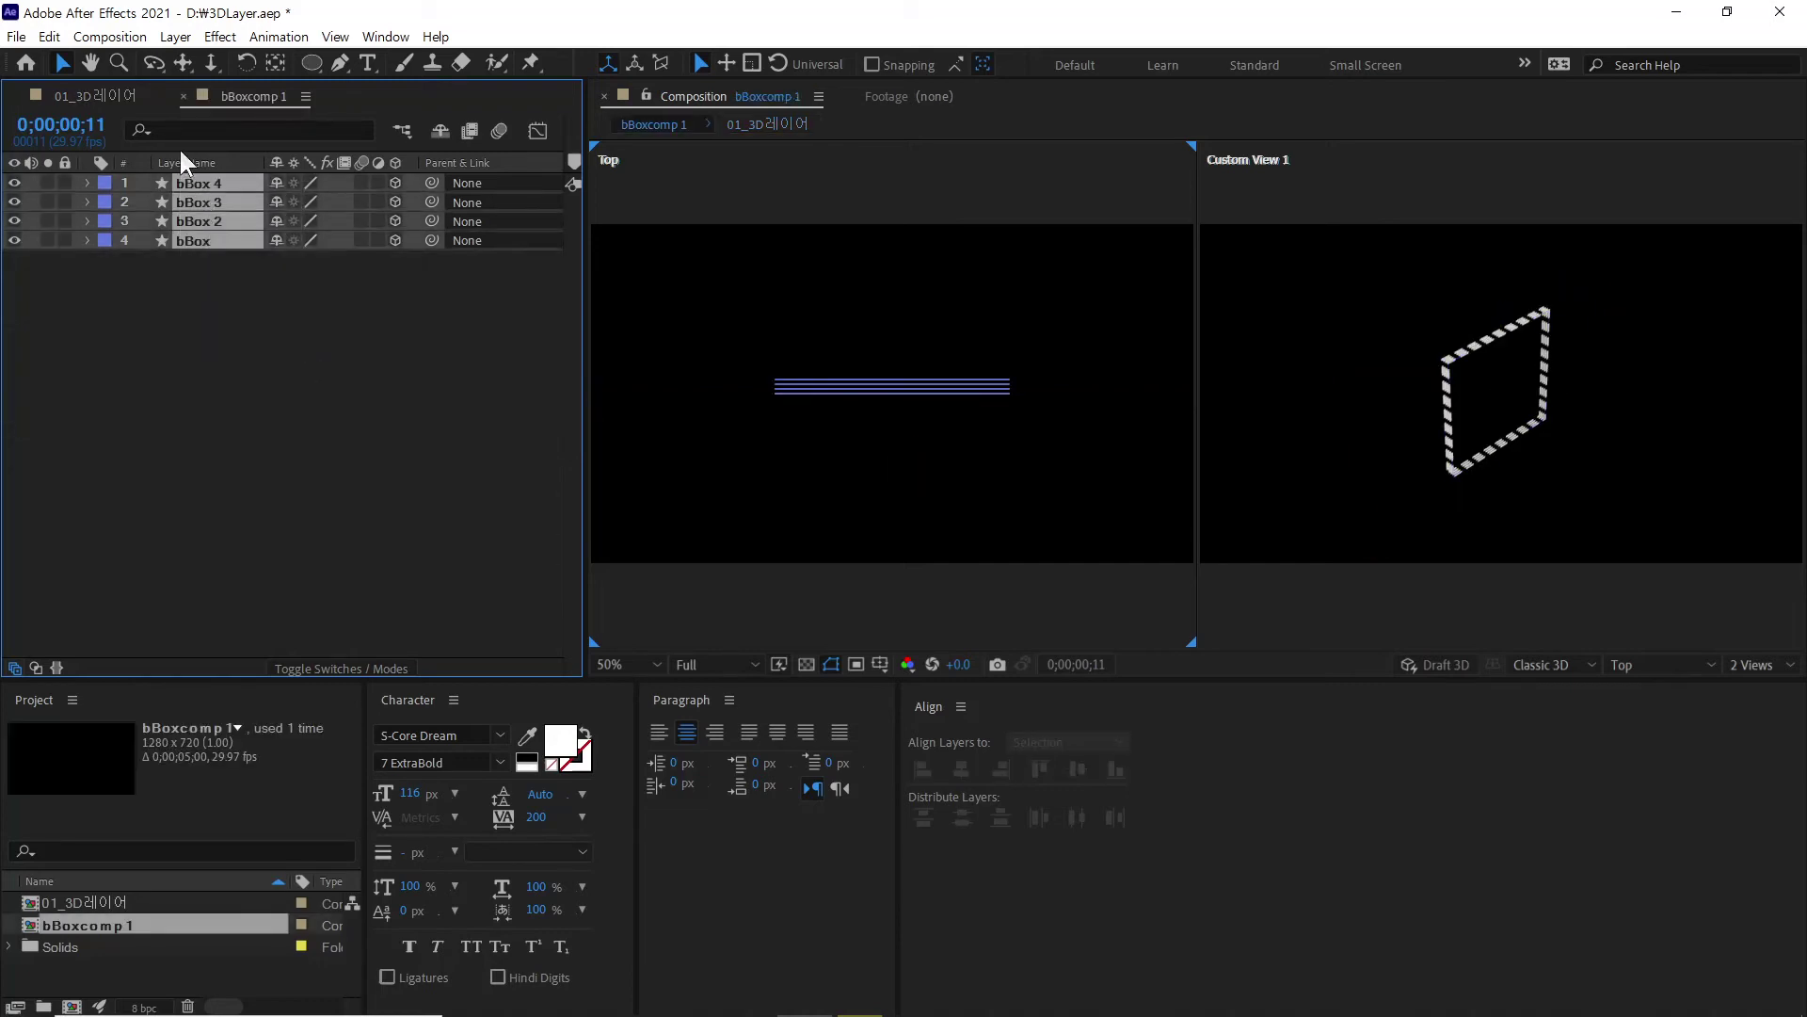
{"action": "left_click", "coordinate": [271, 301]}
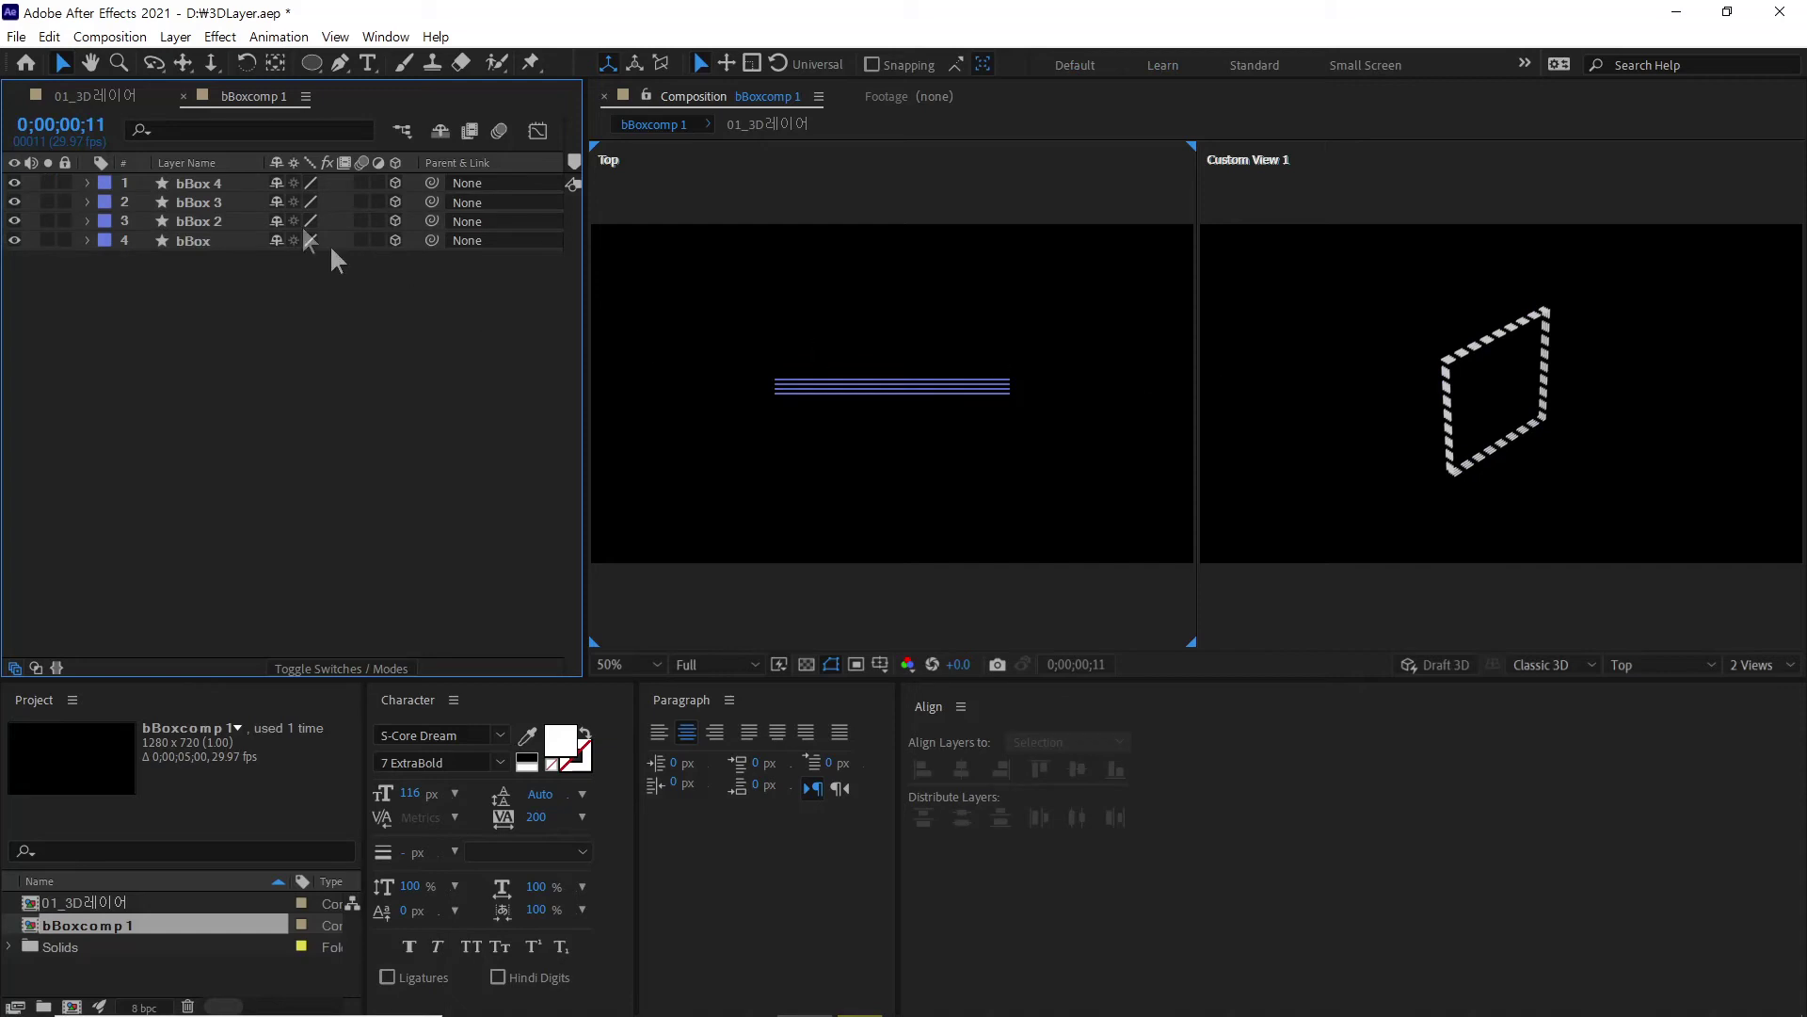
{"action": "left_click", "coordinate": [94, 95]}
{"action": "left_click", "coordinate": [282, 514]}
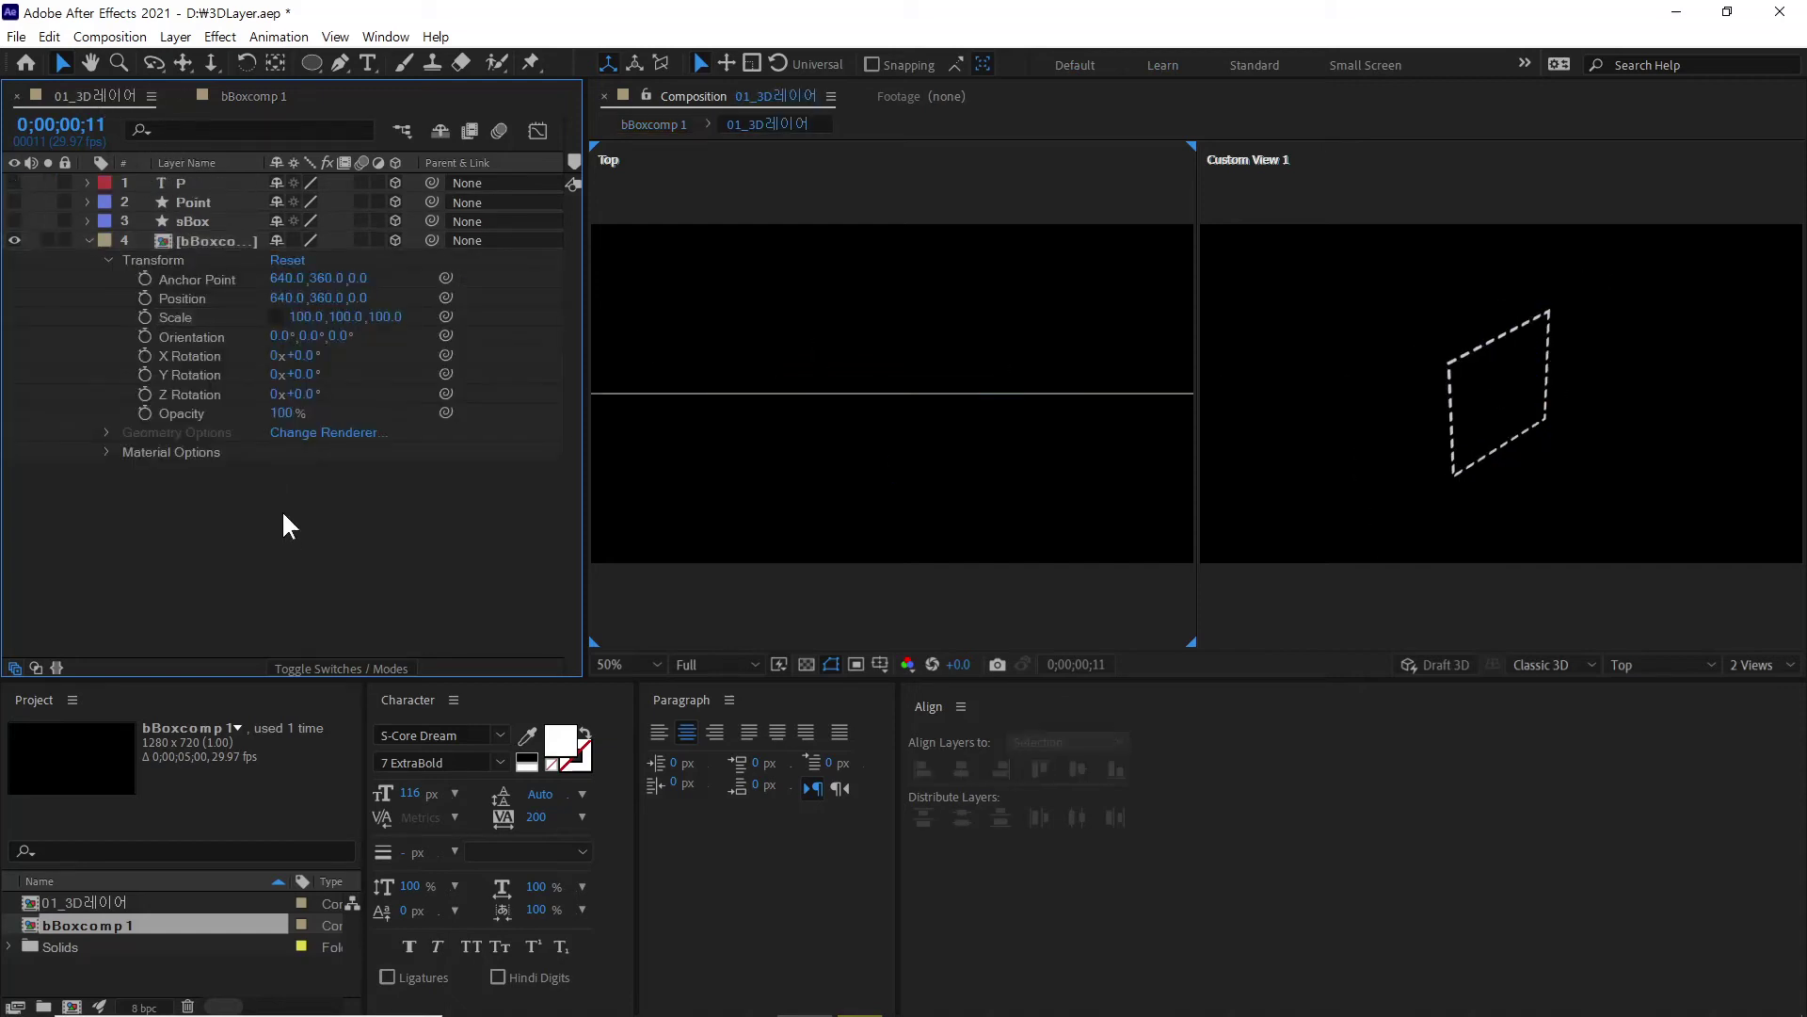
Step: Try changing the bBoxcomp 1 layer's Z scale in the main composition and restore it to 100%
{"action": "left_click", "coordinate": [392, 318]}
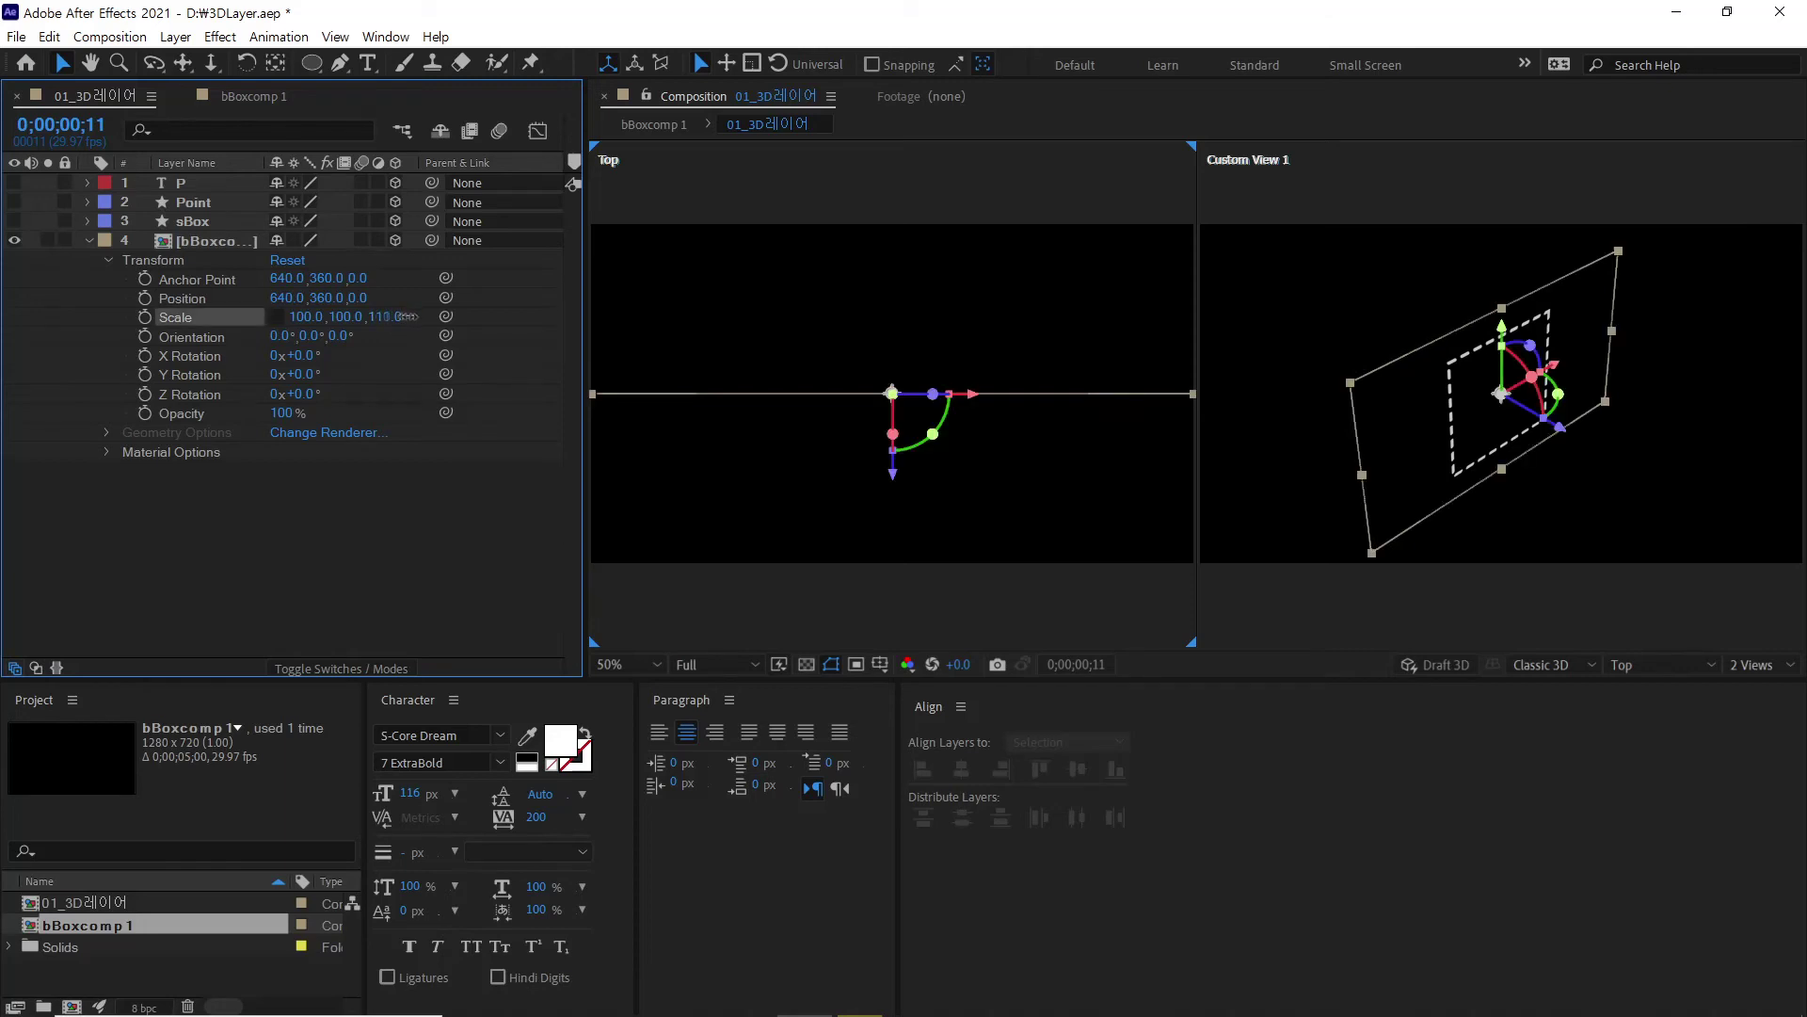
{"action": "type", "text": "100"}
{"action": "key", "text": "Return"}
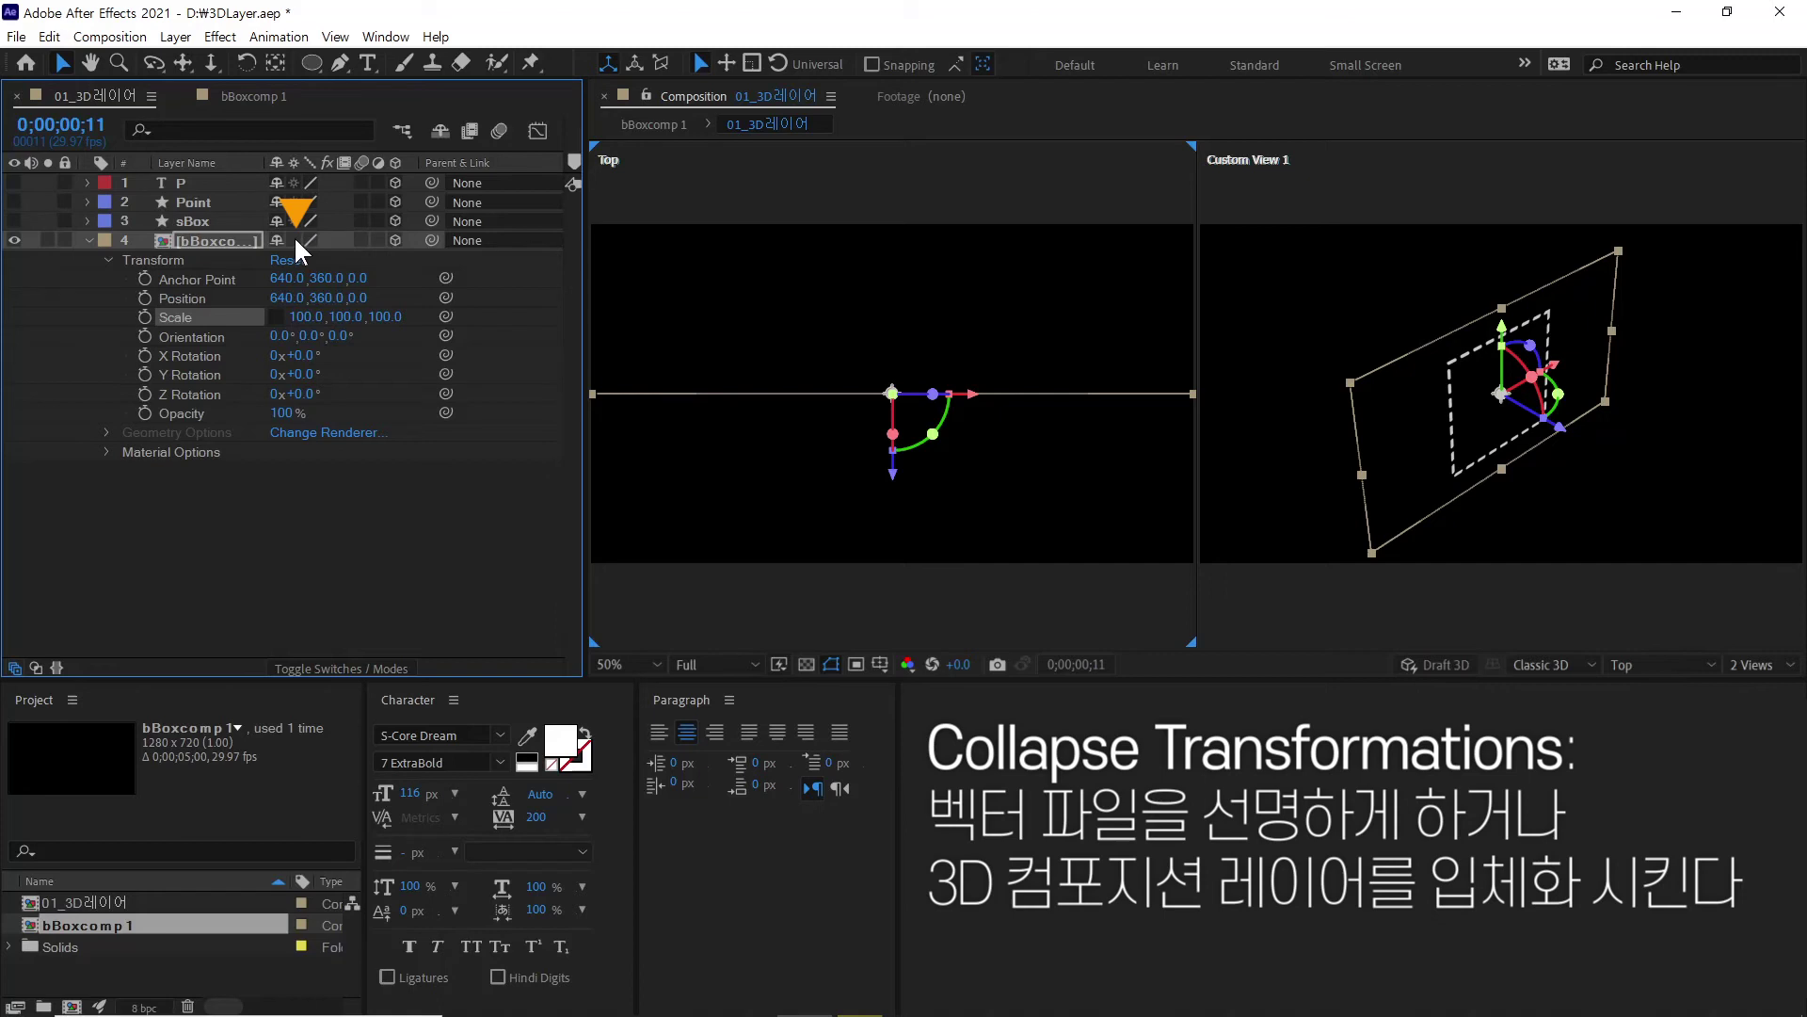
Step: Enable Collapse Transformations on the bBoxcomp 1 layer and raise its Z scale to about 300%
{"action": "left_click", "coordinate": [292, 239]}
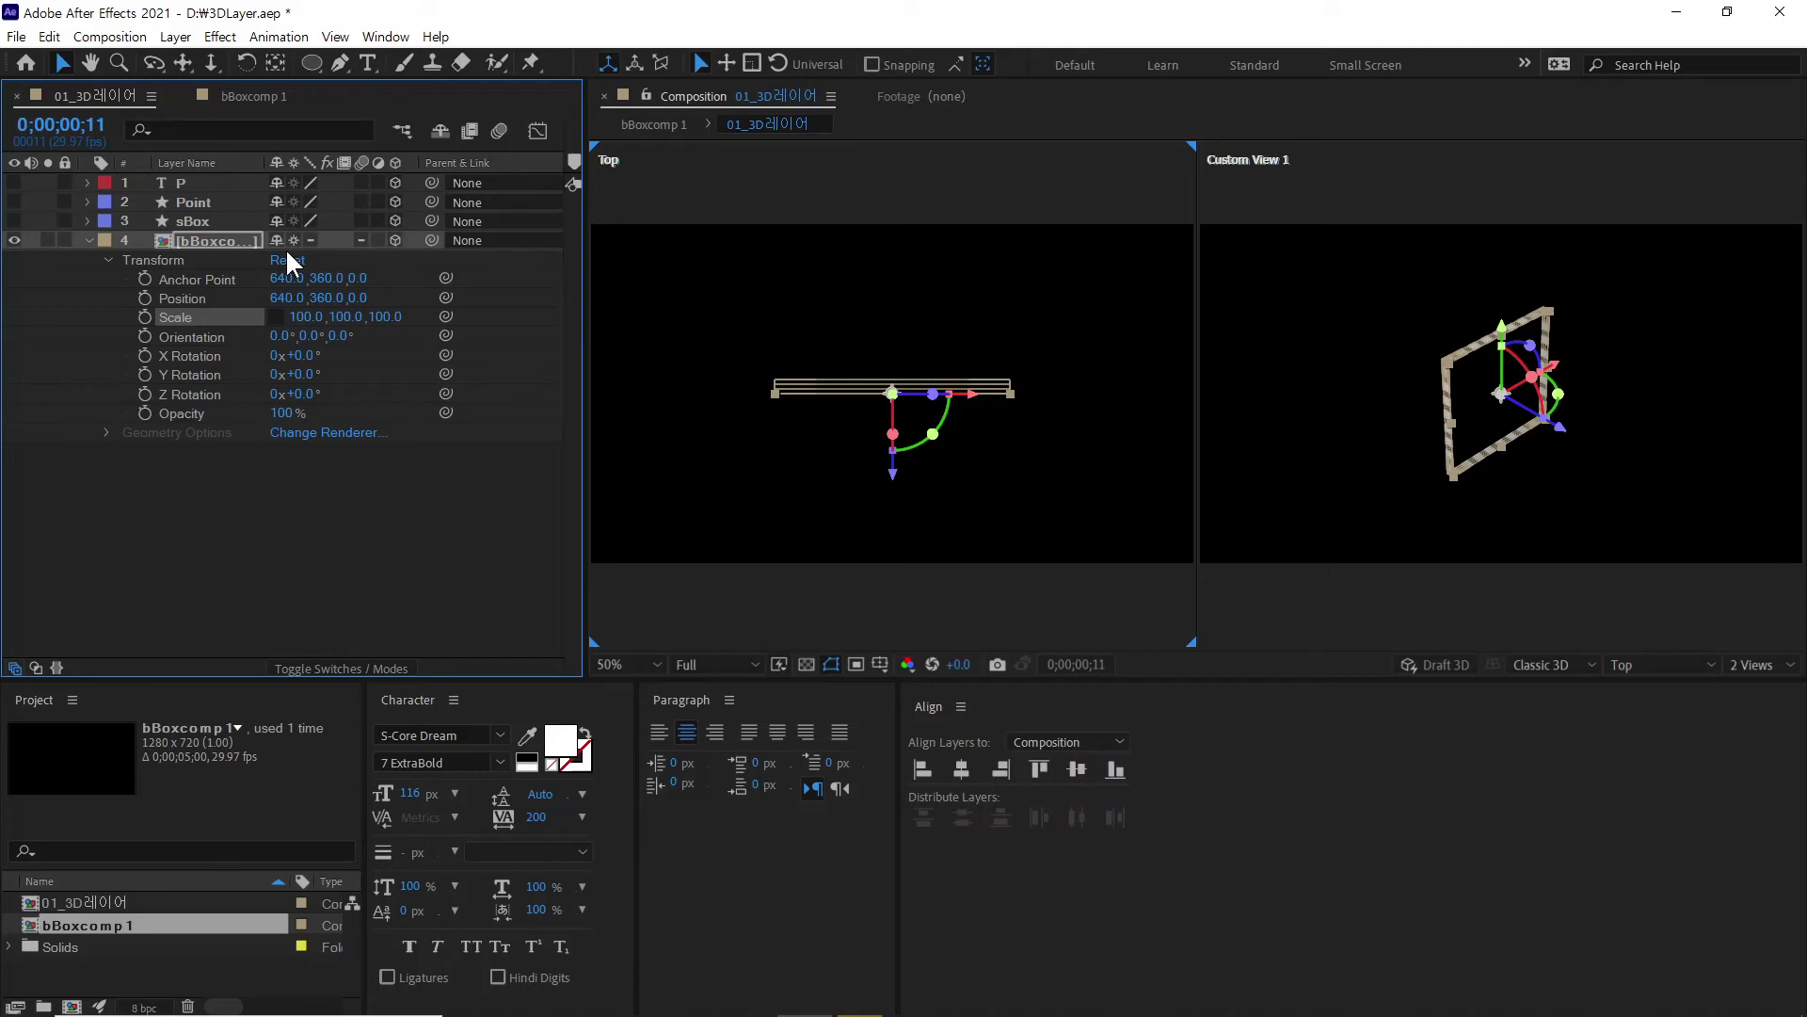
{"action": "left_click_drag", "start_coordinate": [385, 316], "coordinate": [614, 322]}
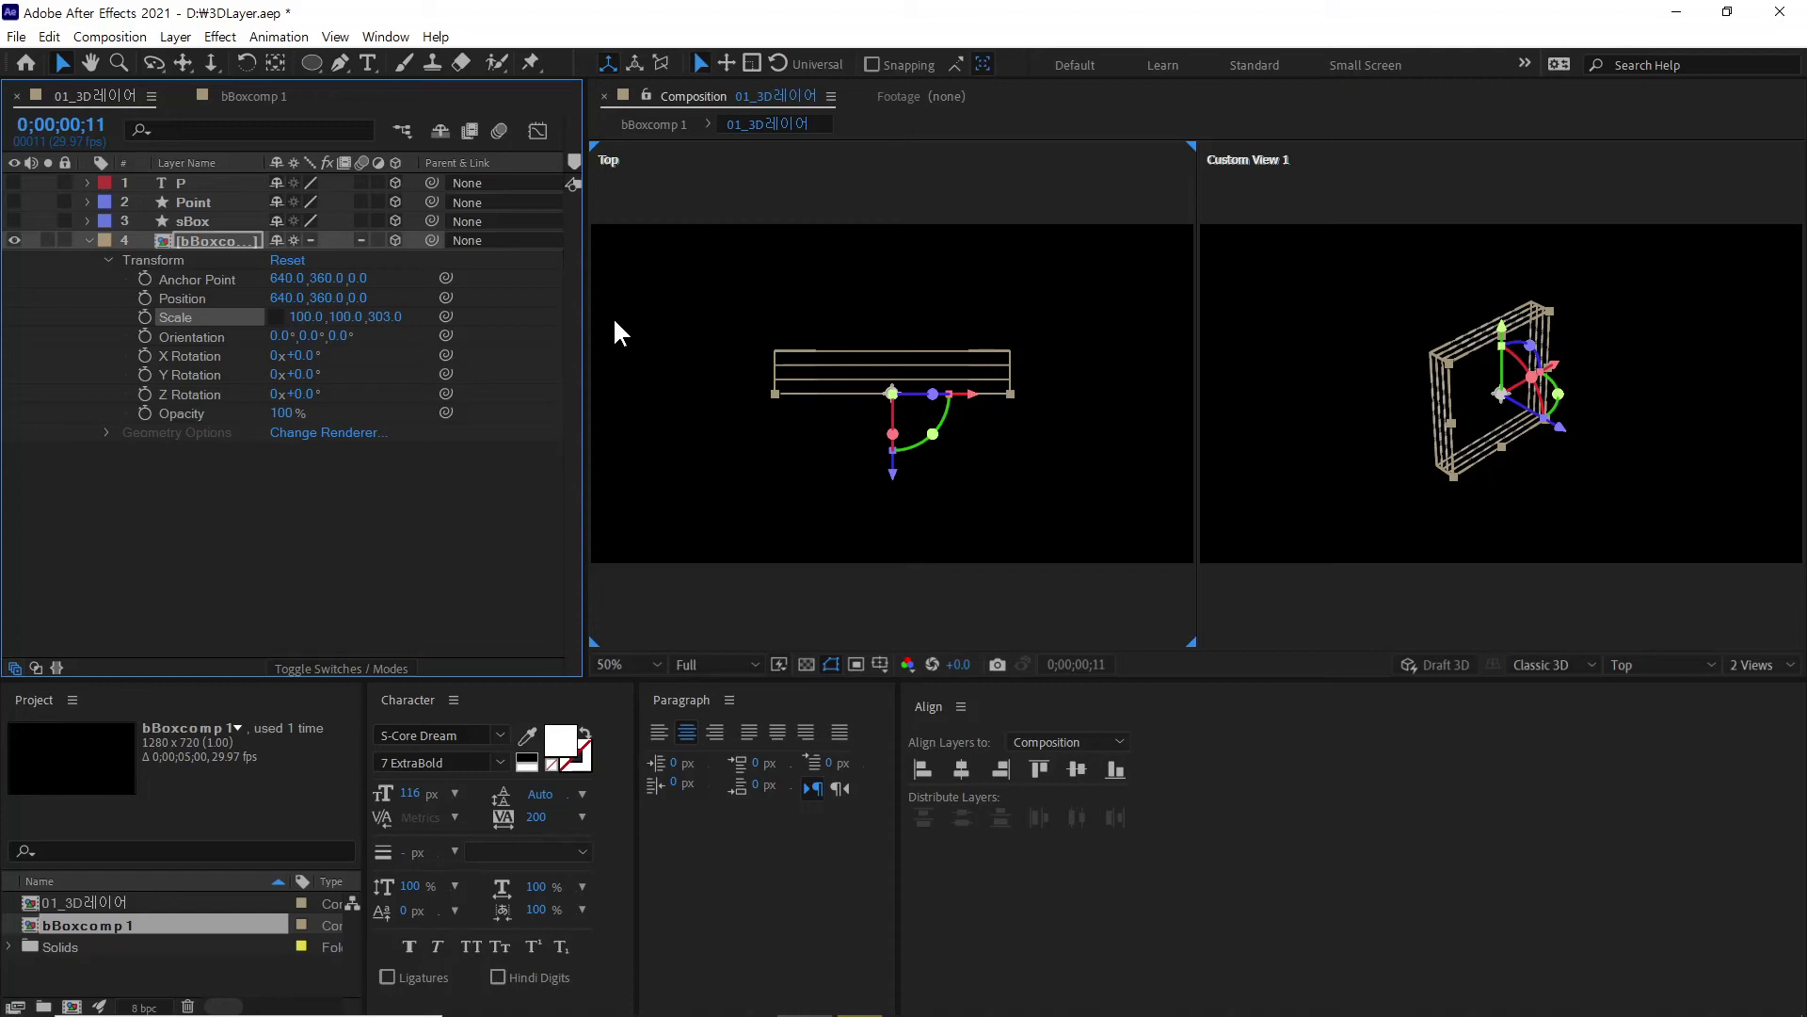
{"action": "left_click", "coordinate": [383, 316]}
{"action": "type", "text": "30"}
{"action": "key", "text": "Return"}
{"action": "left_click", "coordinate": [88, 241]}
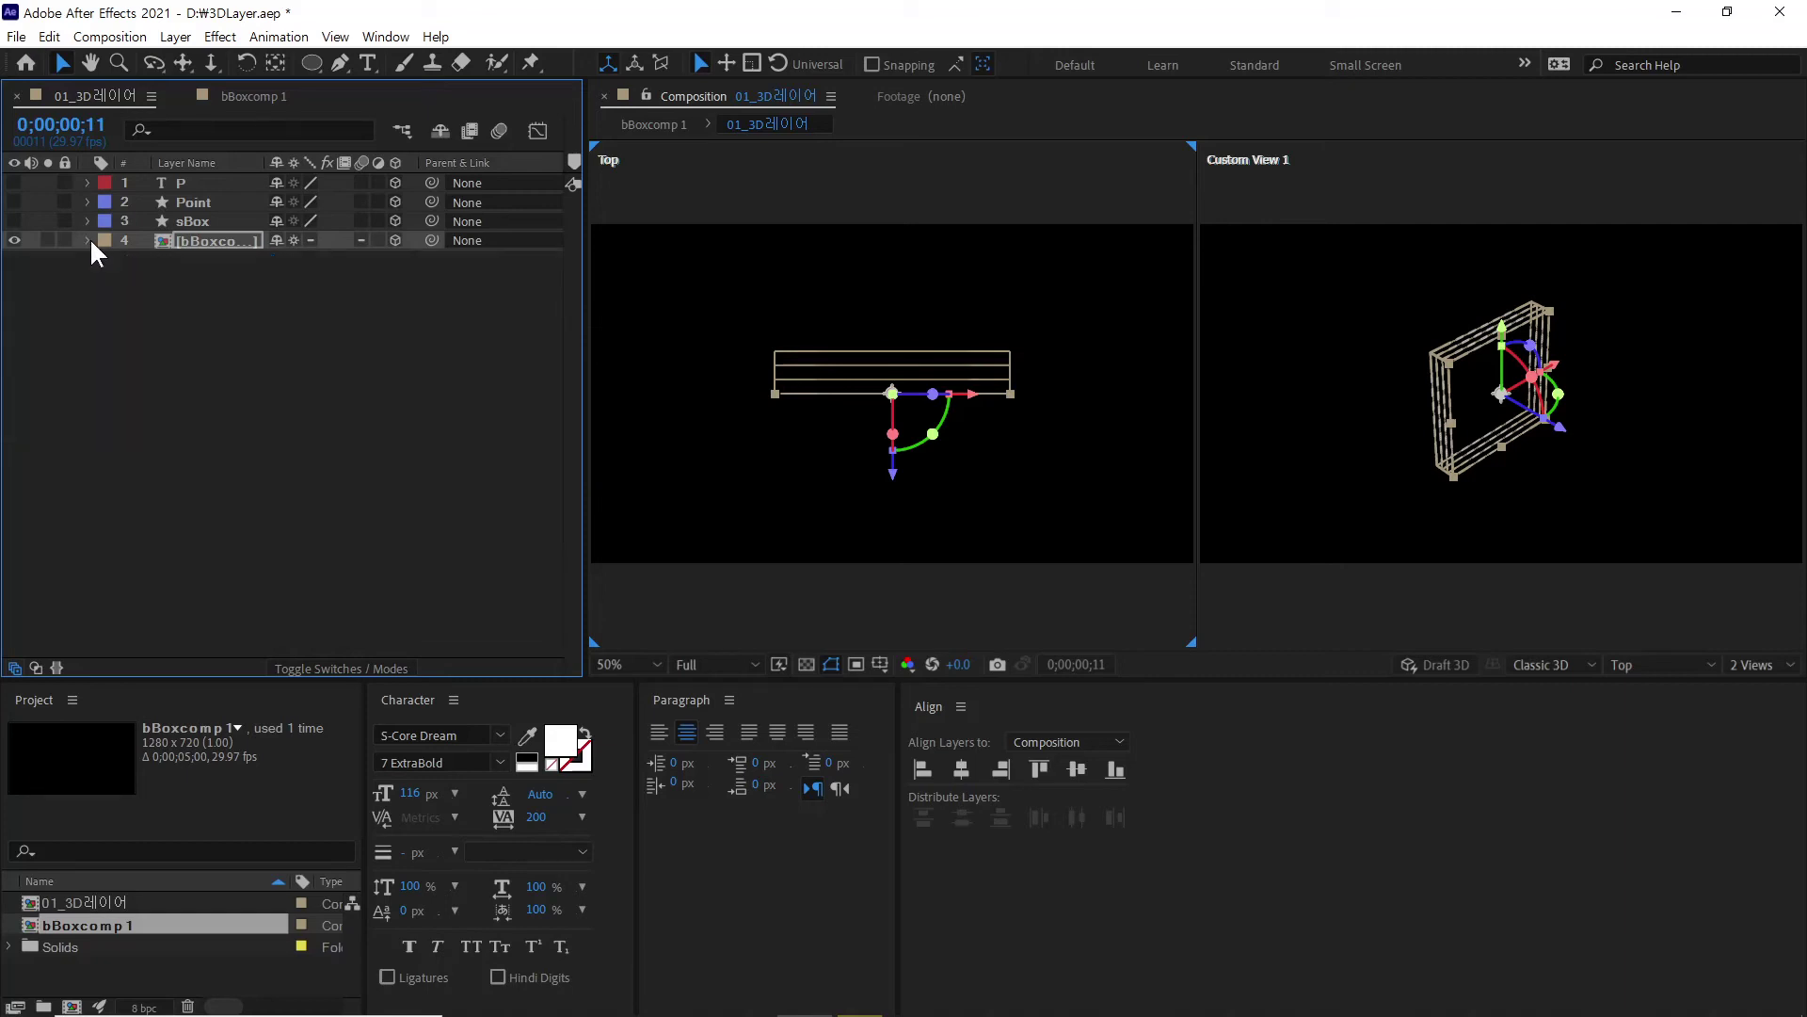
{"action": "left_click", "coordinate": [83, 268]}
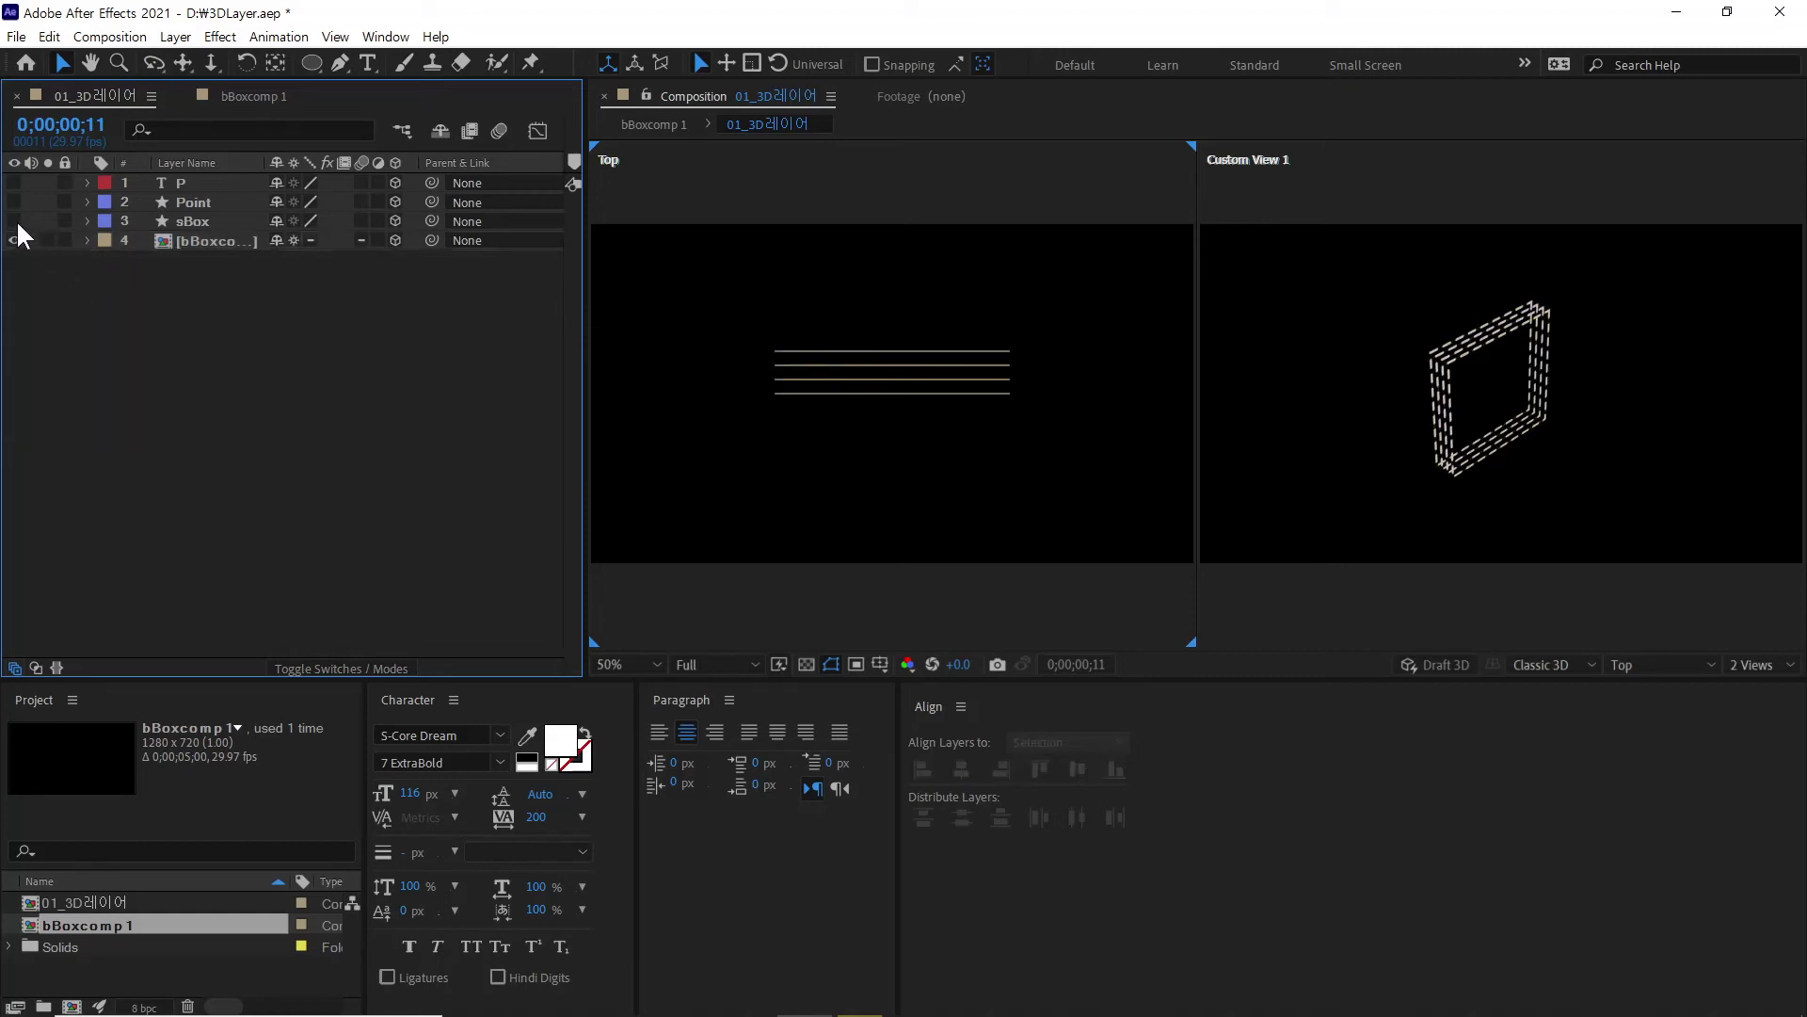
Step: Show the P, Point and sBox layers and switch the Custom View 1 viewport to Active Camera
{"action": "left_click_drag", "start_coordinate": [13, 218], "coordinate": [13, 182]}
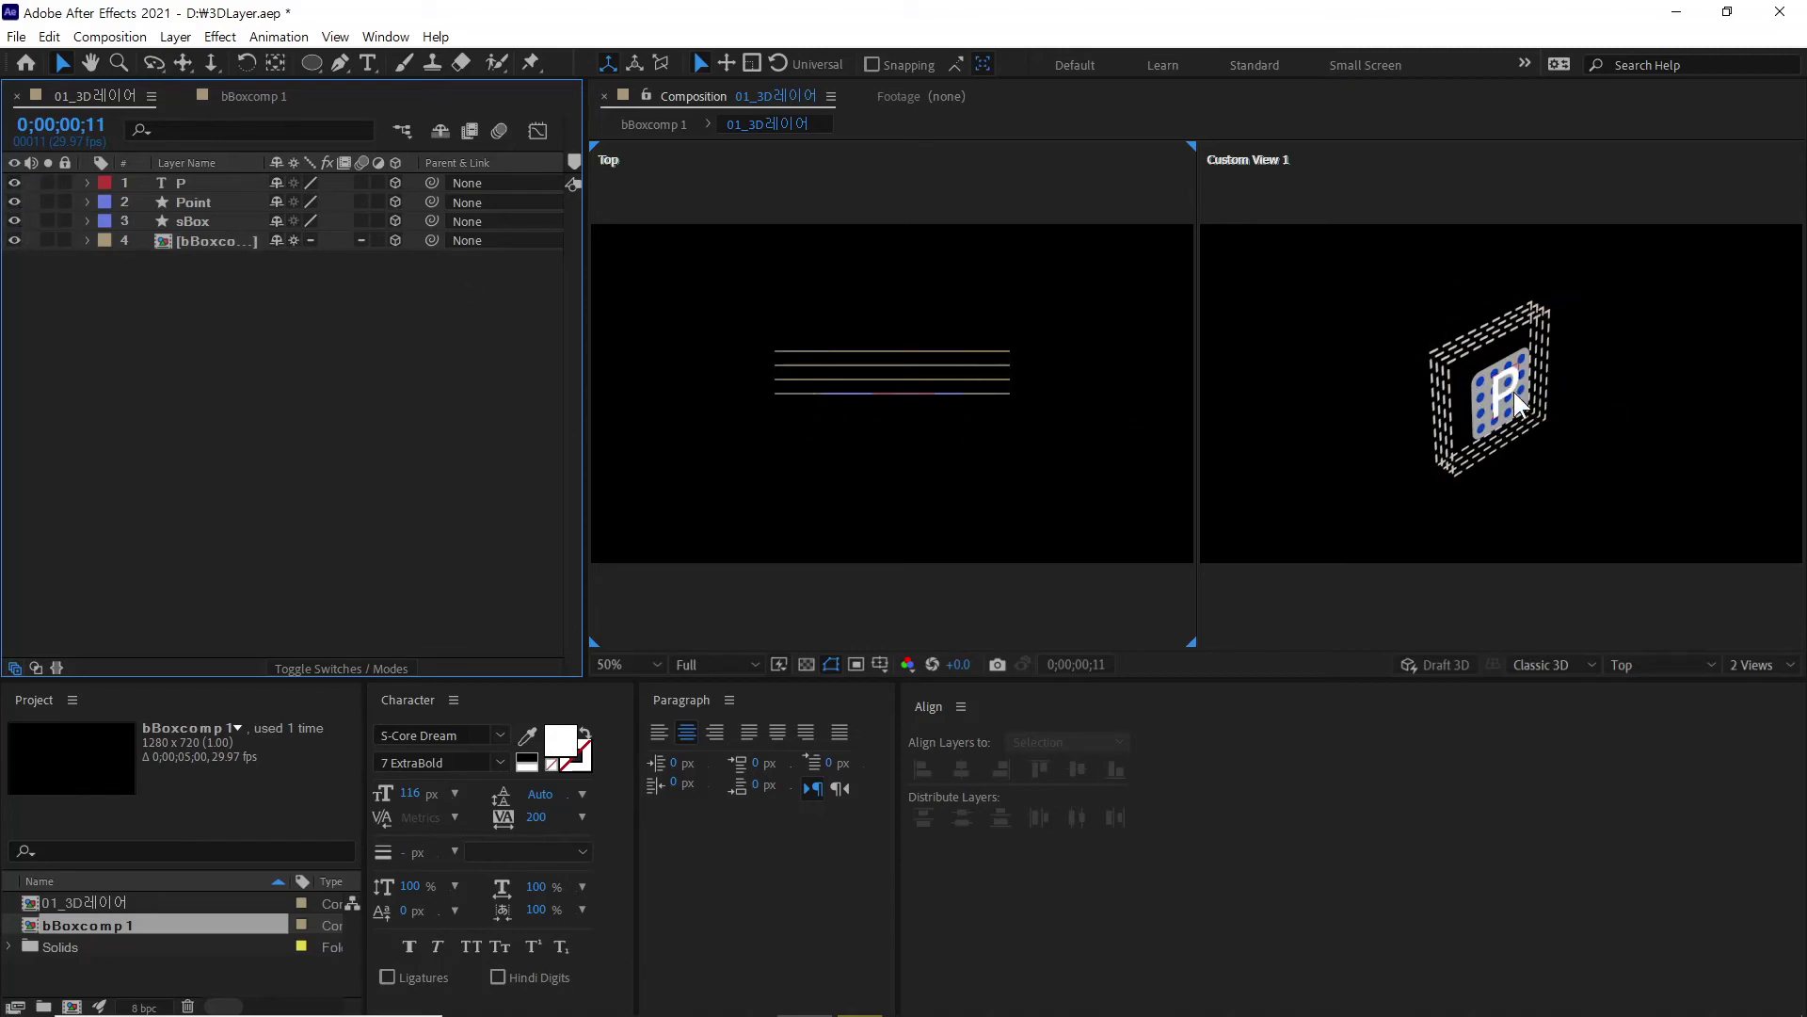
{"action": "left_click", "coordinate": [1578, 605]}
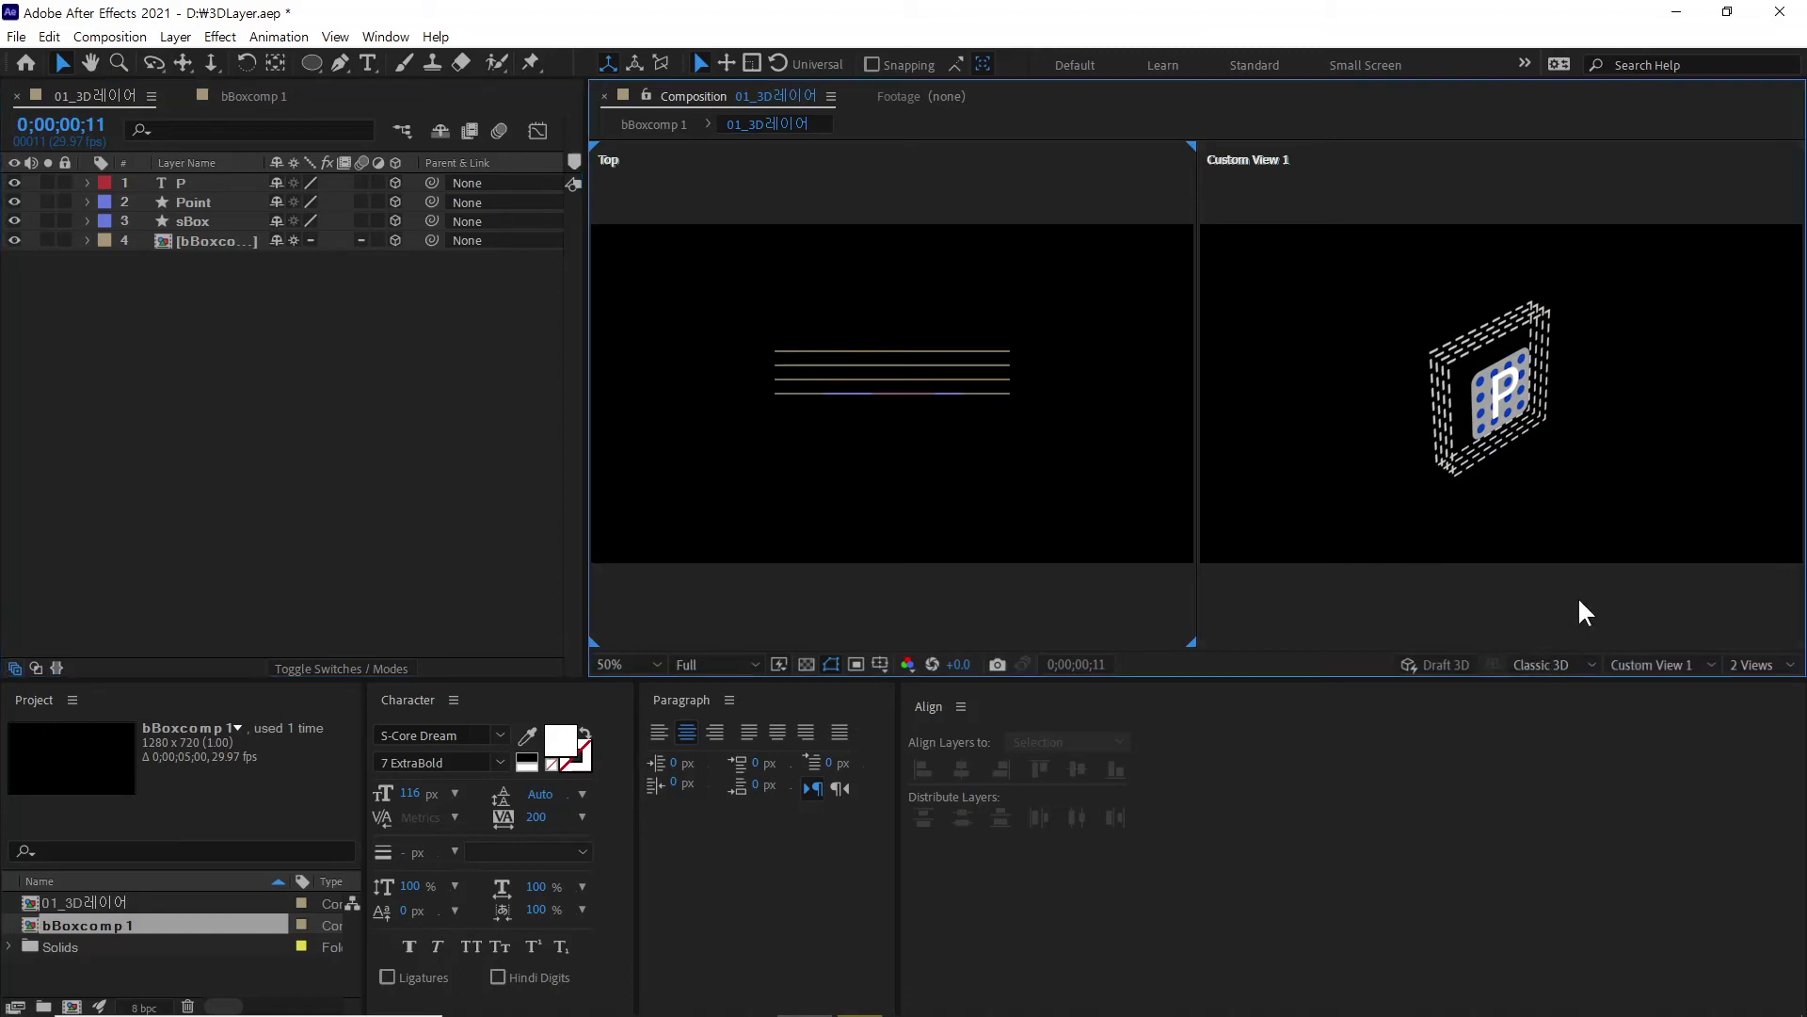
{"action": "left_click", "coordinate": [1654, 665]}
{"action": "left_click", "coordinate": [1685, 687]}
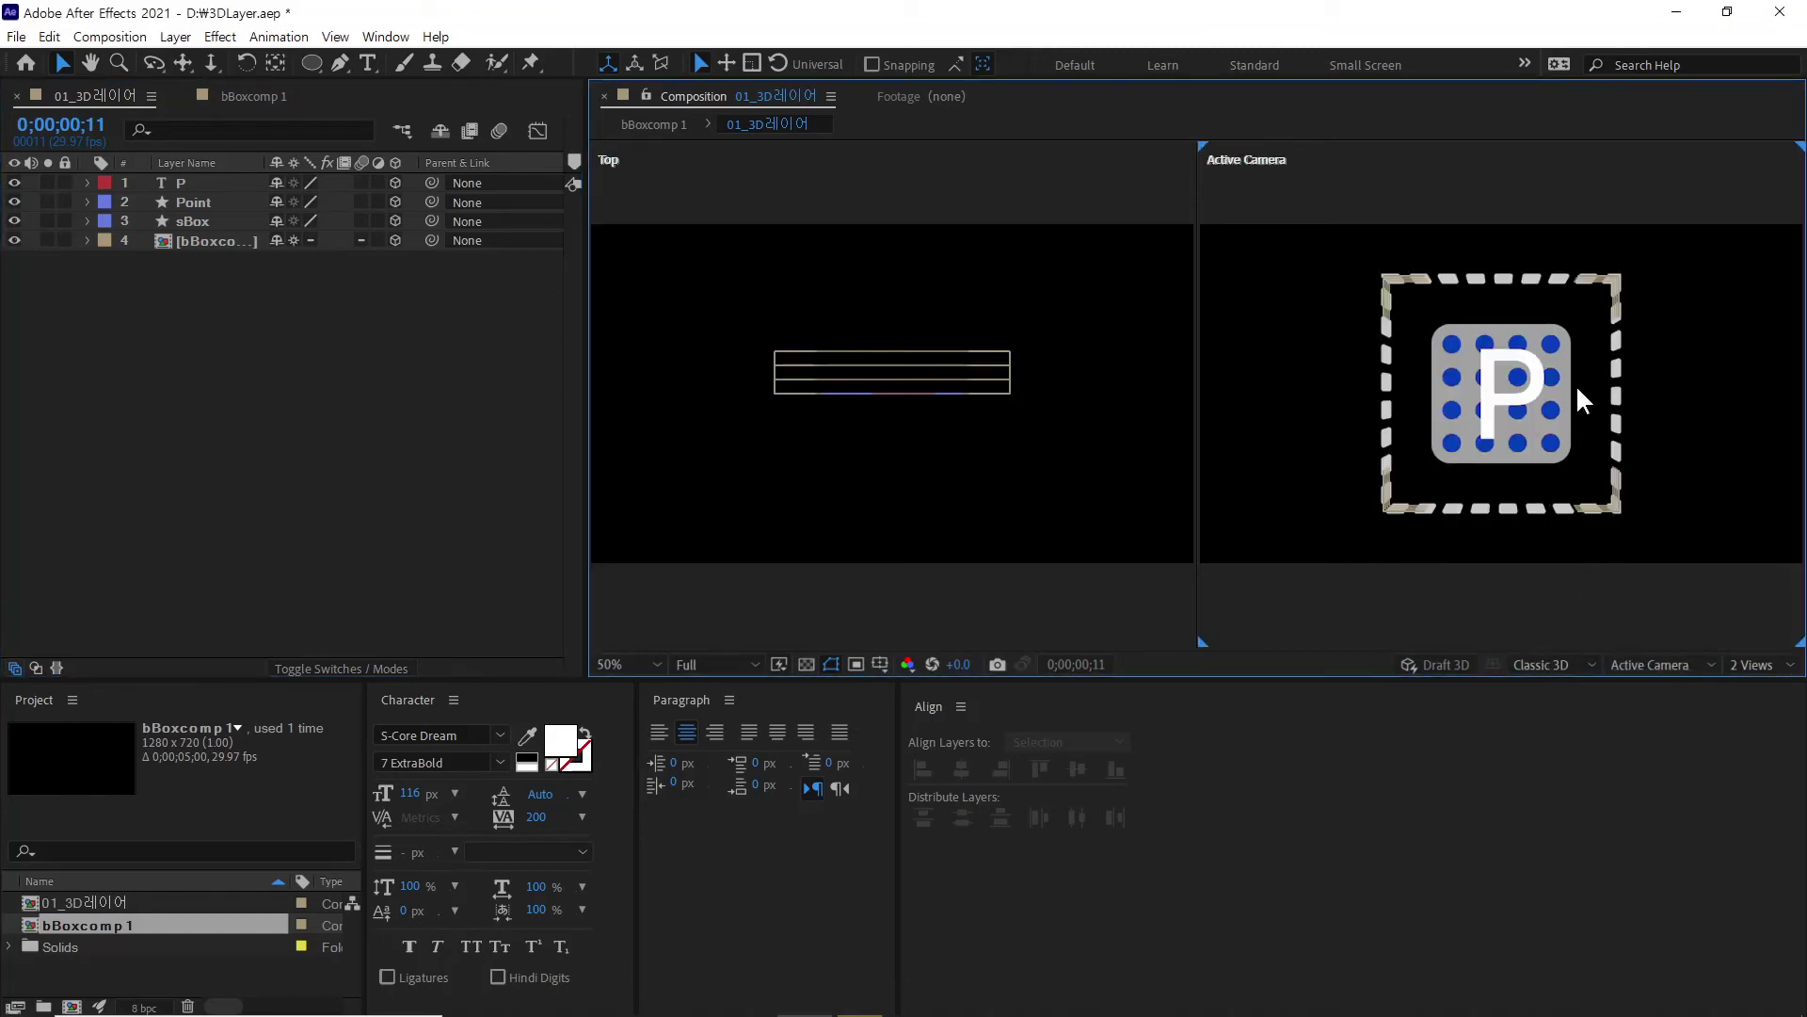
Step: Enlarge the Top view to 100% and move the sBox layer back along Z, behind the rearmost bBox frame
{"action": "left_click", "coordinate": [1040, 448]}
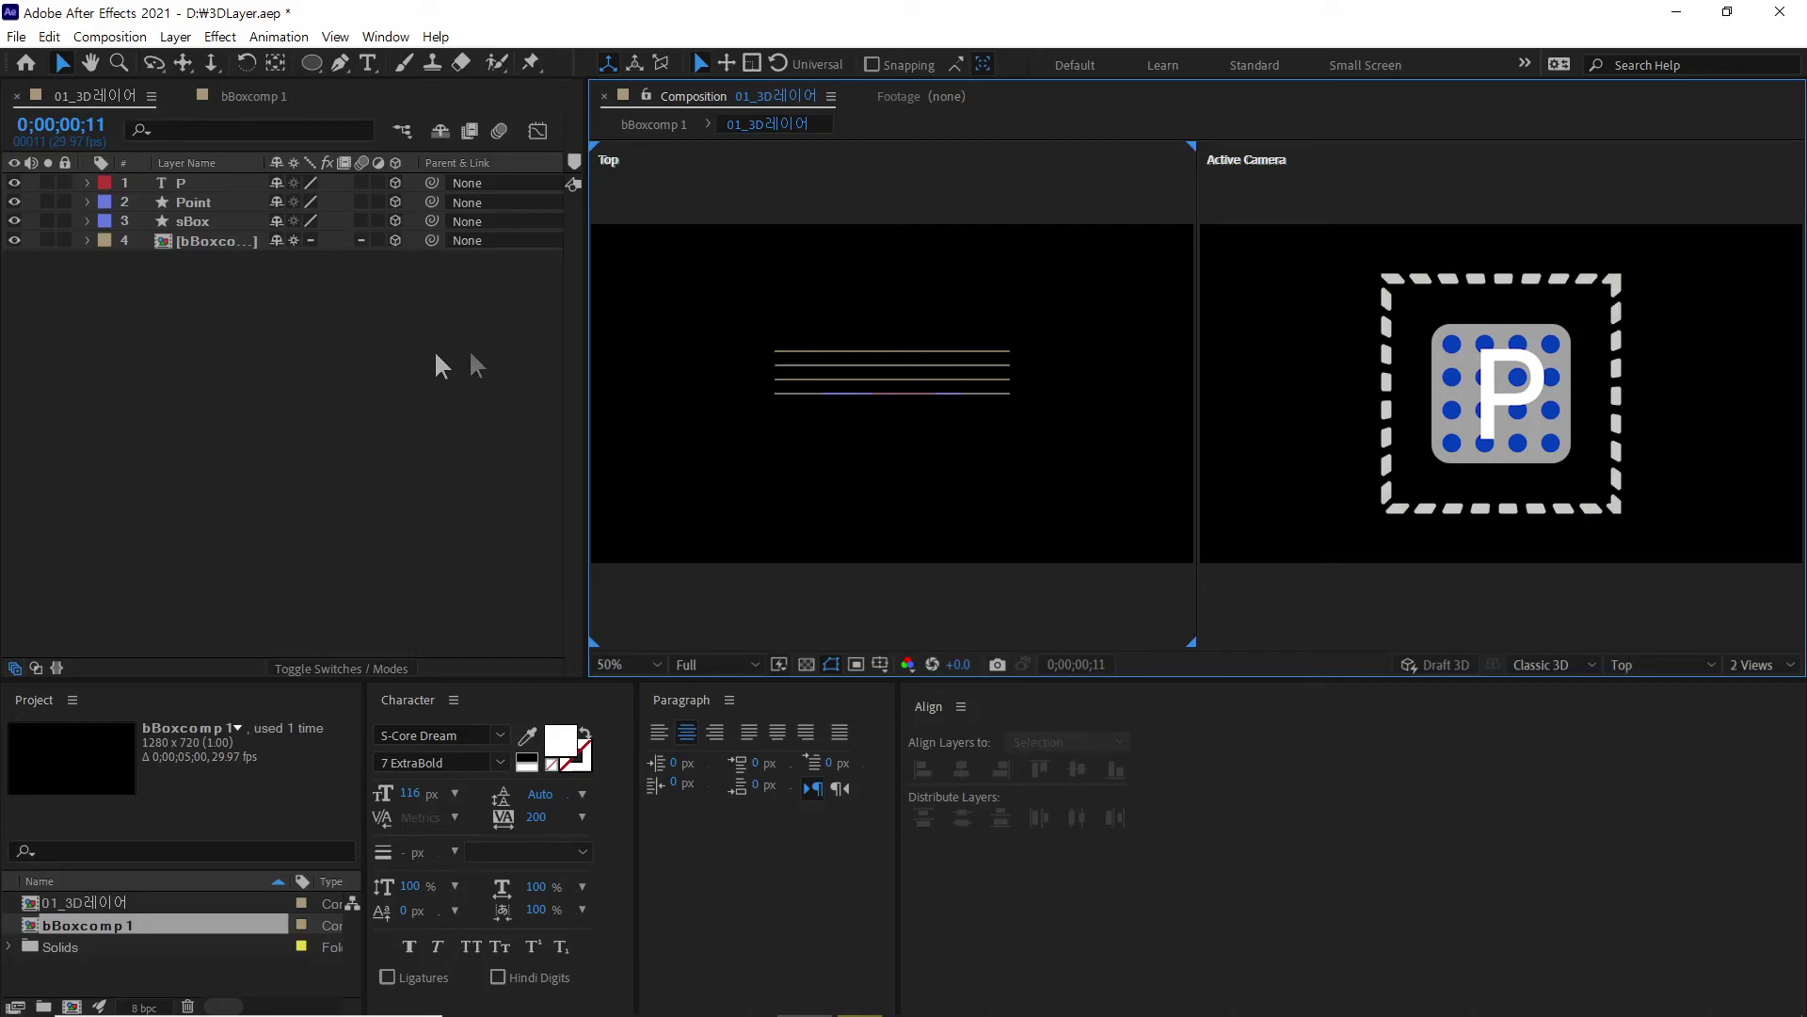
{"action": "left_click", "coordinate": [189, 183]}
{"action": "key", "text": "period"}
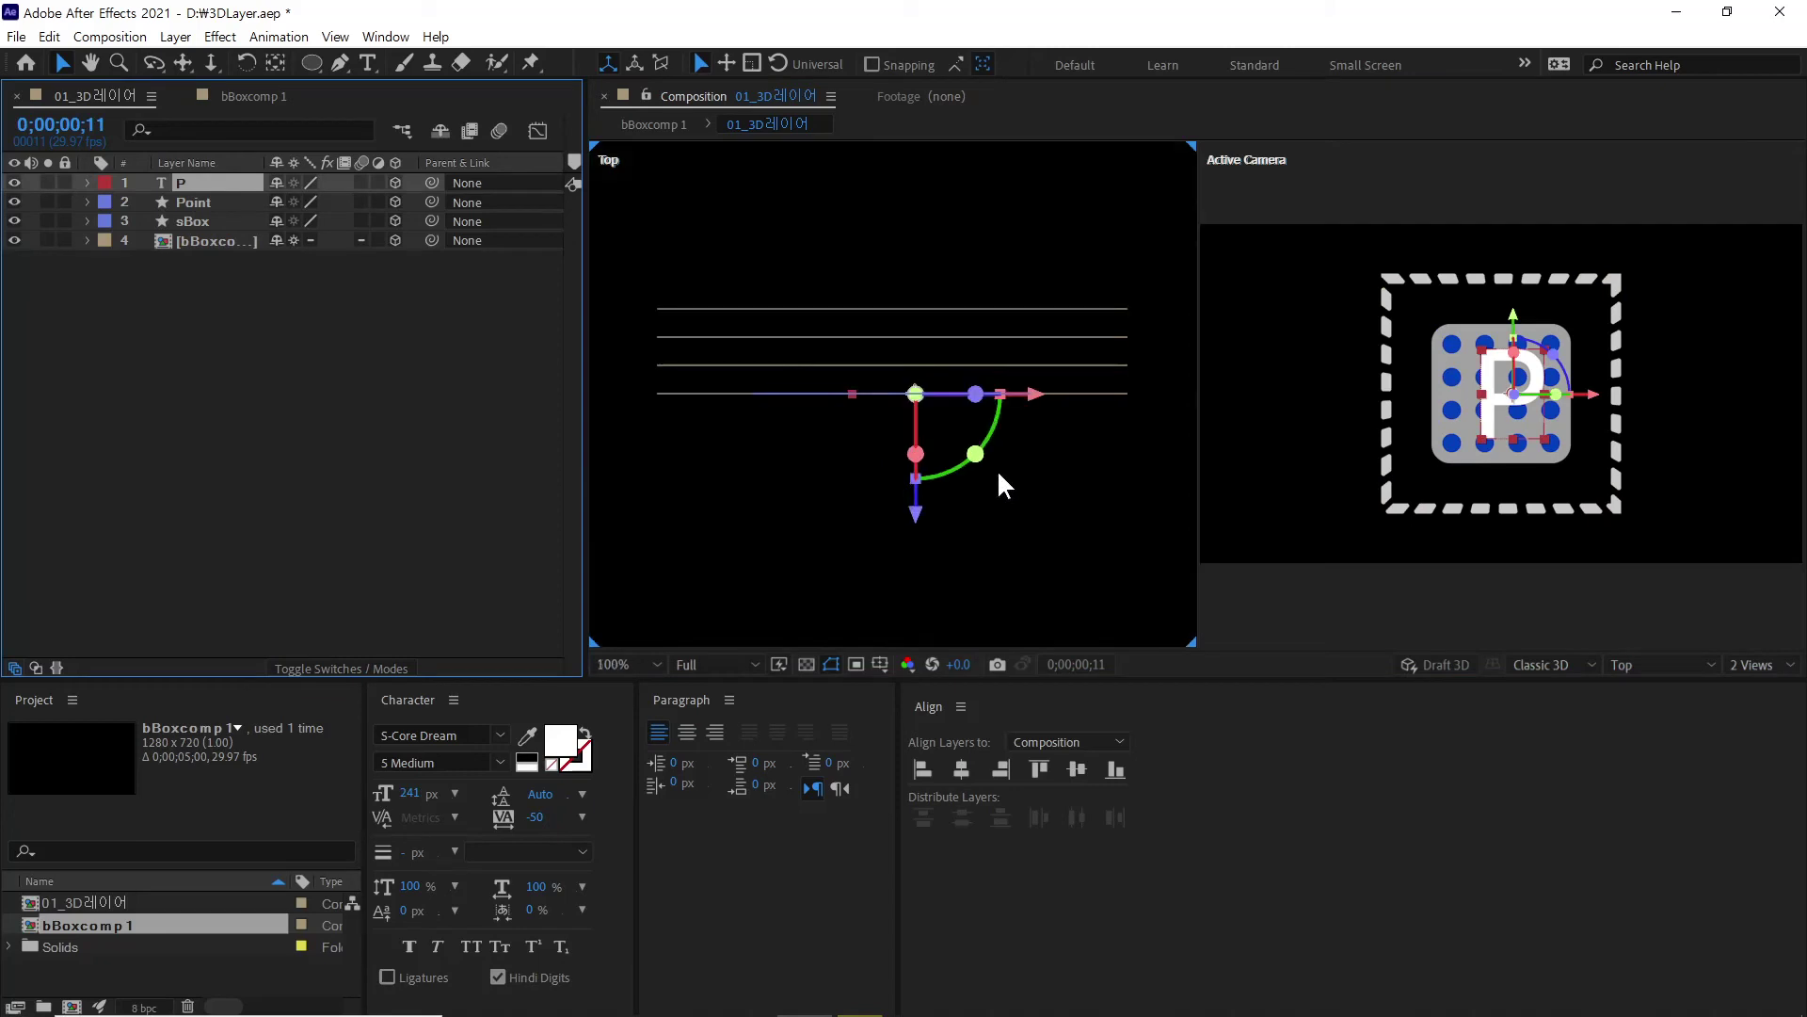
{"action": "left_click", "coordinate": [196, 200]}
{"action": "left_click", "coordinate": [200, 222]}
{"action": "left_click", "coordinate": [205, 200]}
{"action": "left_click", "coordinate": [207, 182]}
{"action": "left_click", "coordinate": [199, 222]}
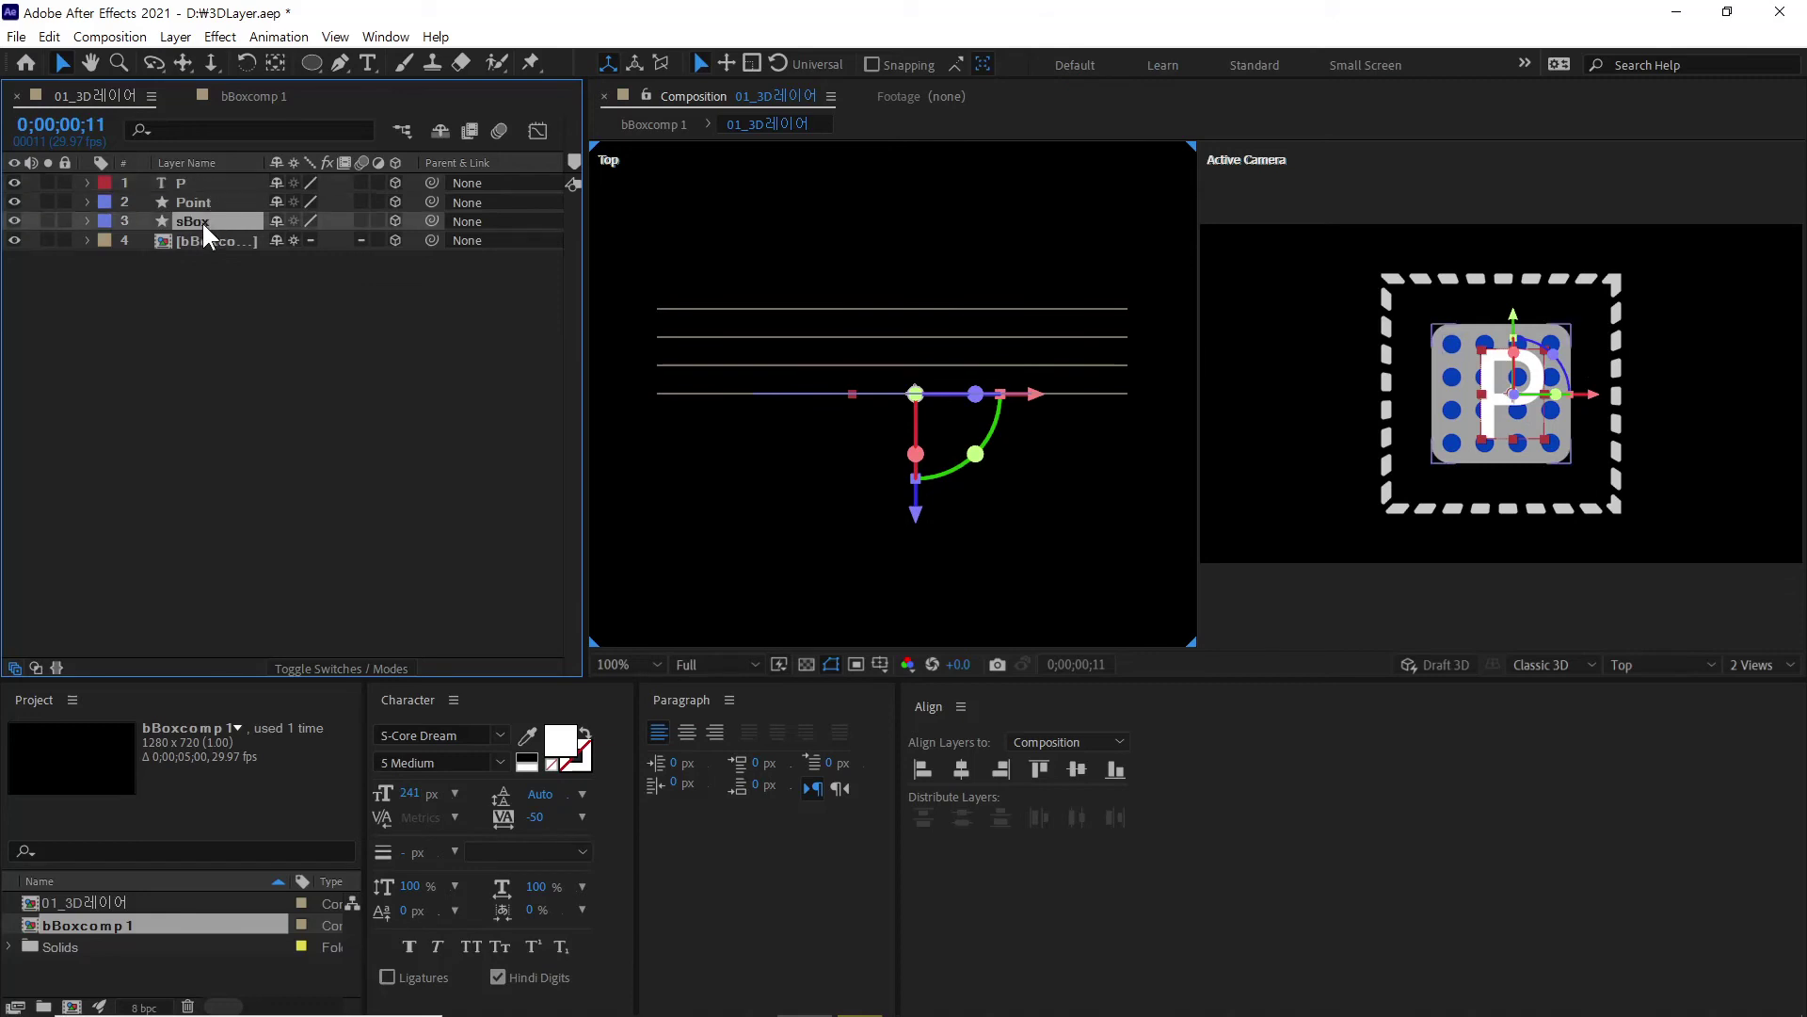
{"action": "left_click_drag", "start_coordinate": [895, 513], "coordinate": [911, 384]}
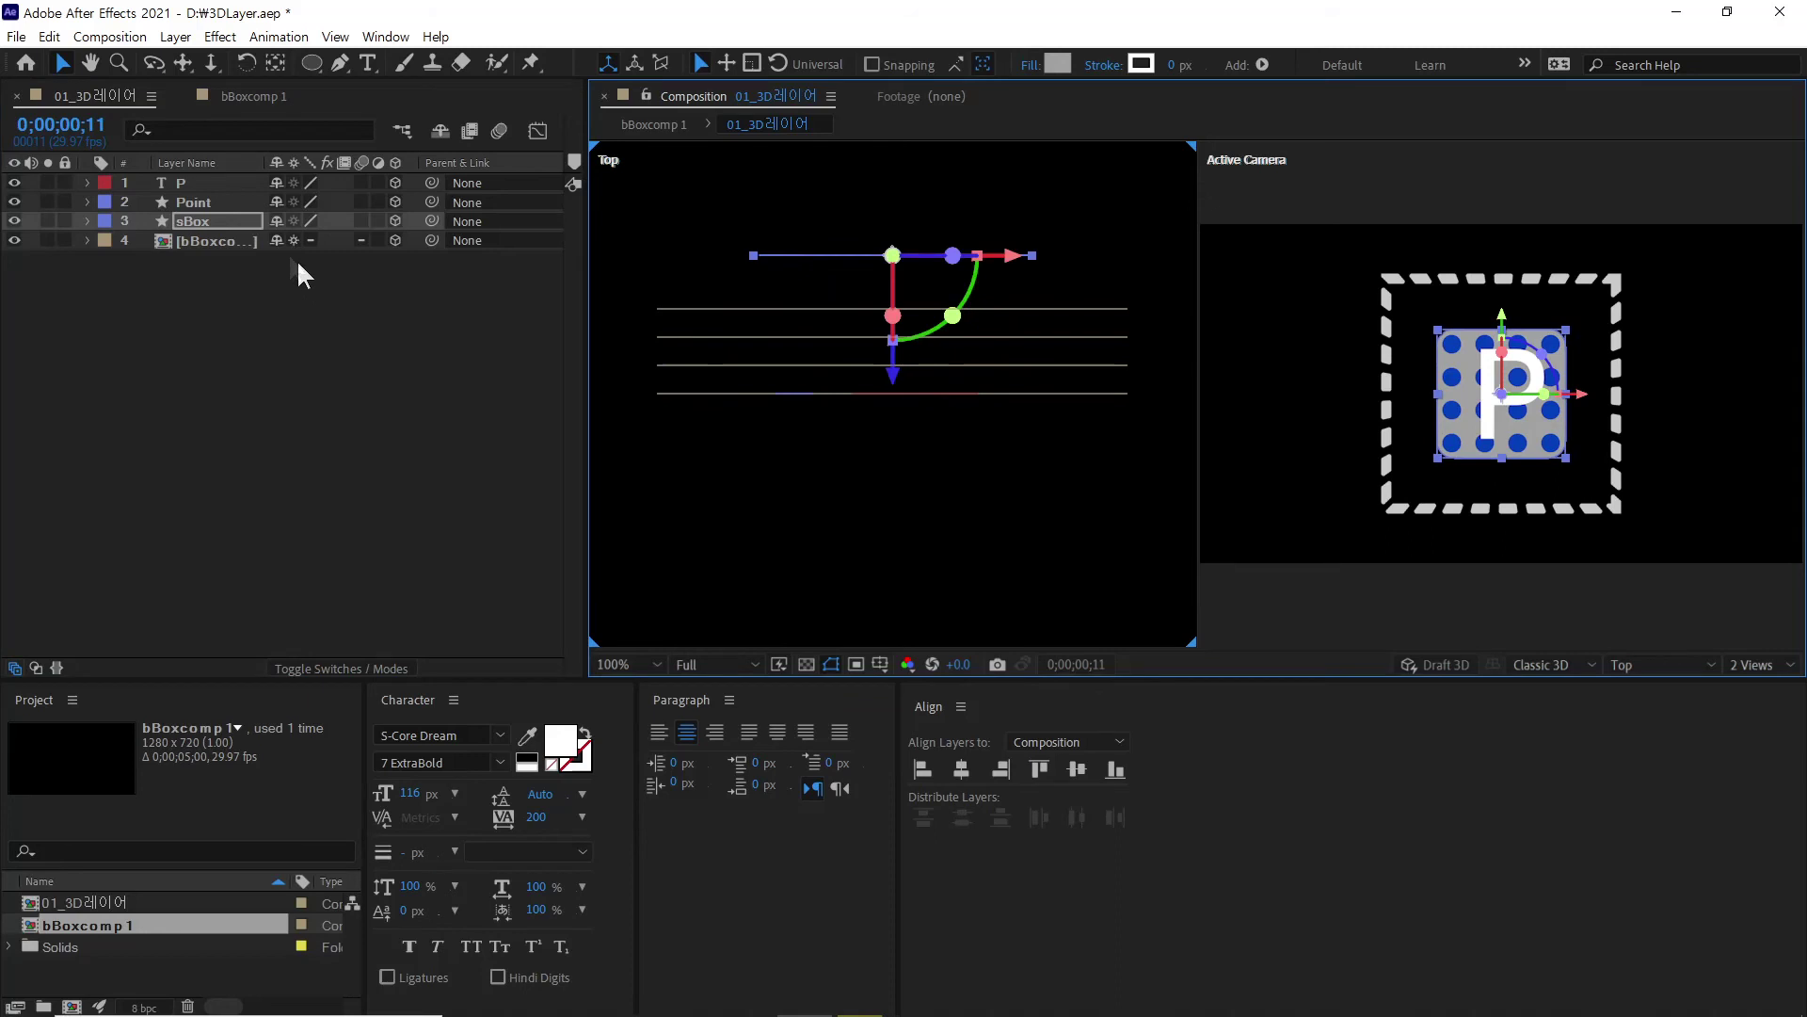
Step: Move the Point layer back between the two rearmost bBox frames and the P layer forward in front of all frames
{"action": "left_click", "coordinate": [191, 203]}
{"action": "left_click_drag", "start_coordinate": [892, 513], "coordinate": [911, 455]}
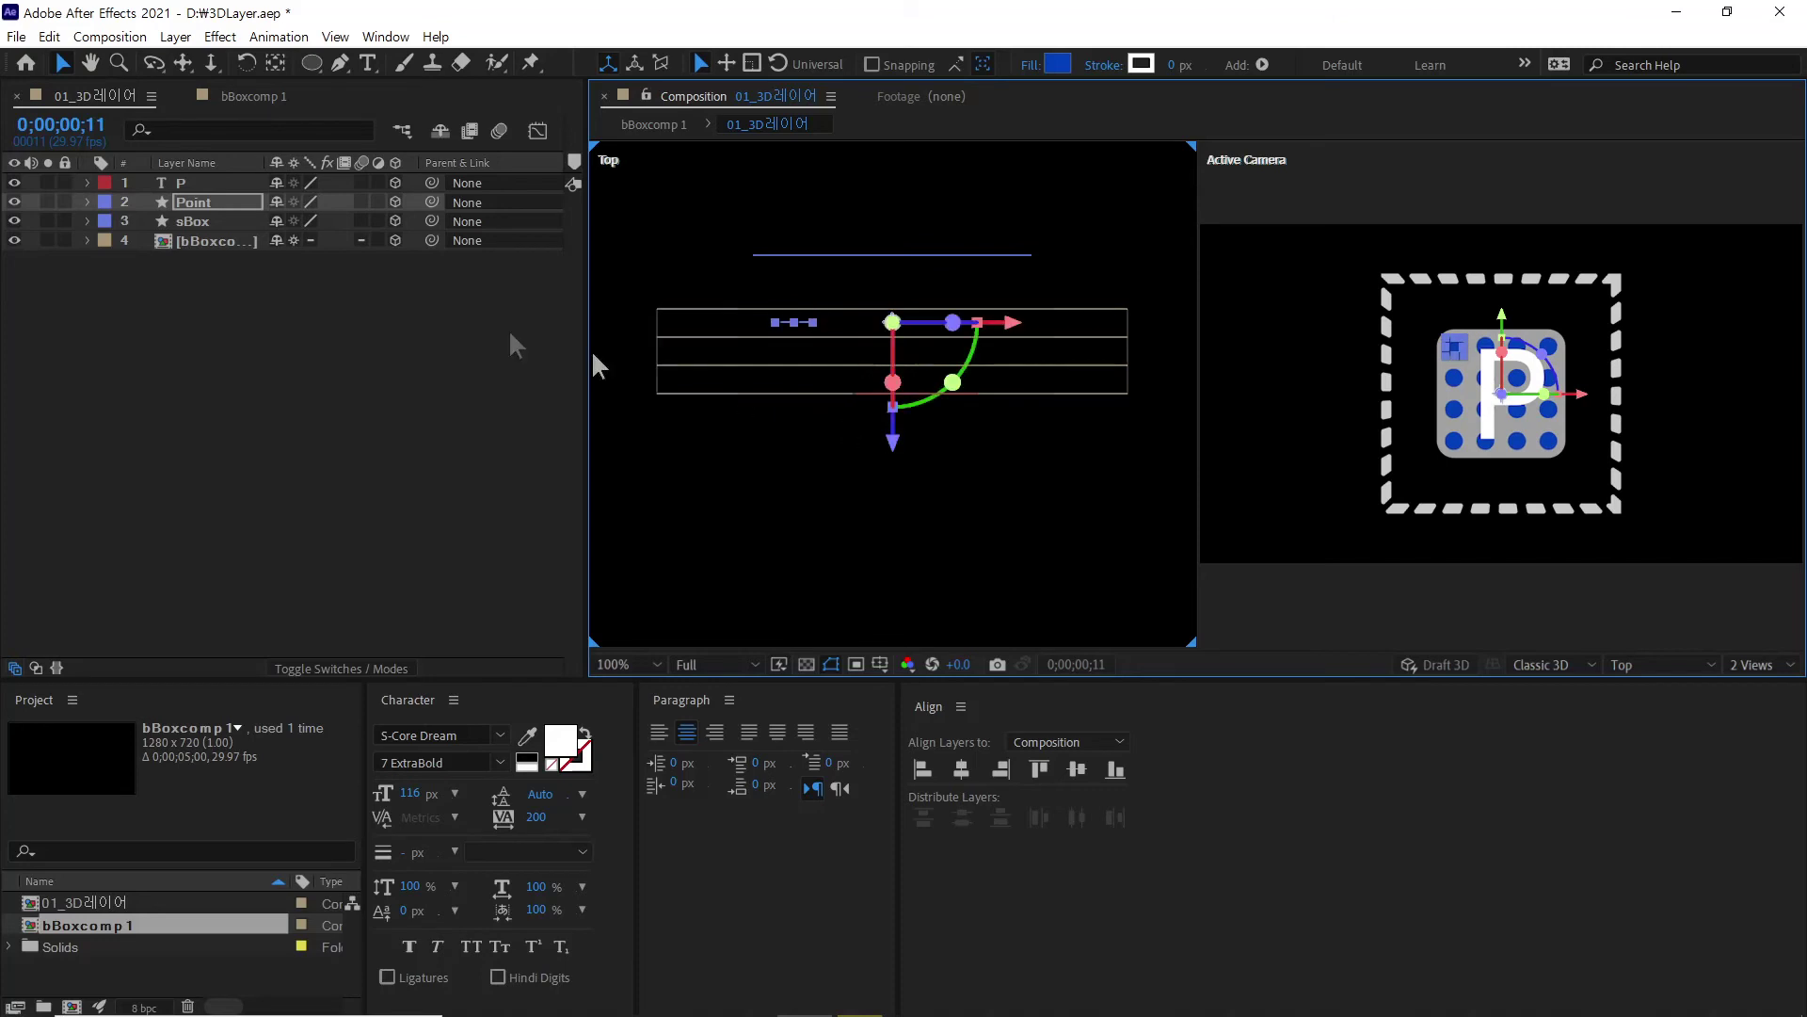
{"action": "left_click", "coordinate": [187, 186]}
{"action": "left_click", "coordinate": [789, 432]}
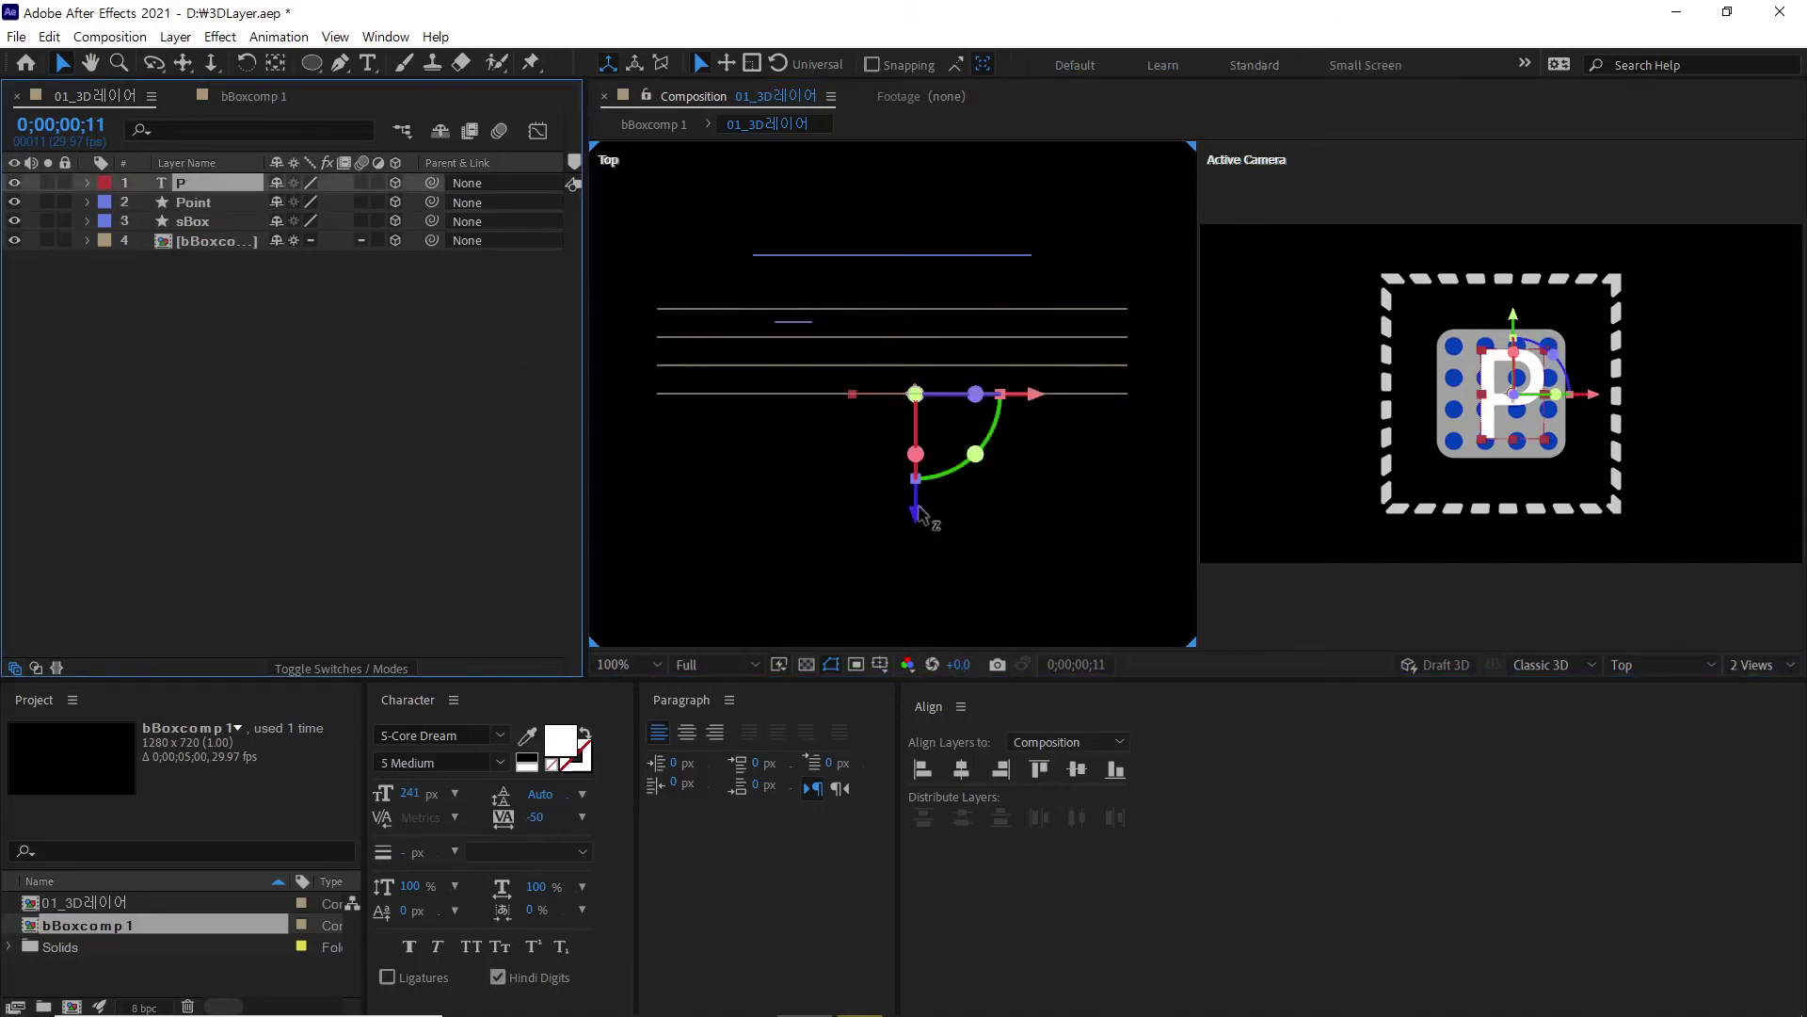
{"action": "left_click_drag", "start_coordinate": [921, 514], "coordinate": [920, 584]}
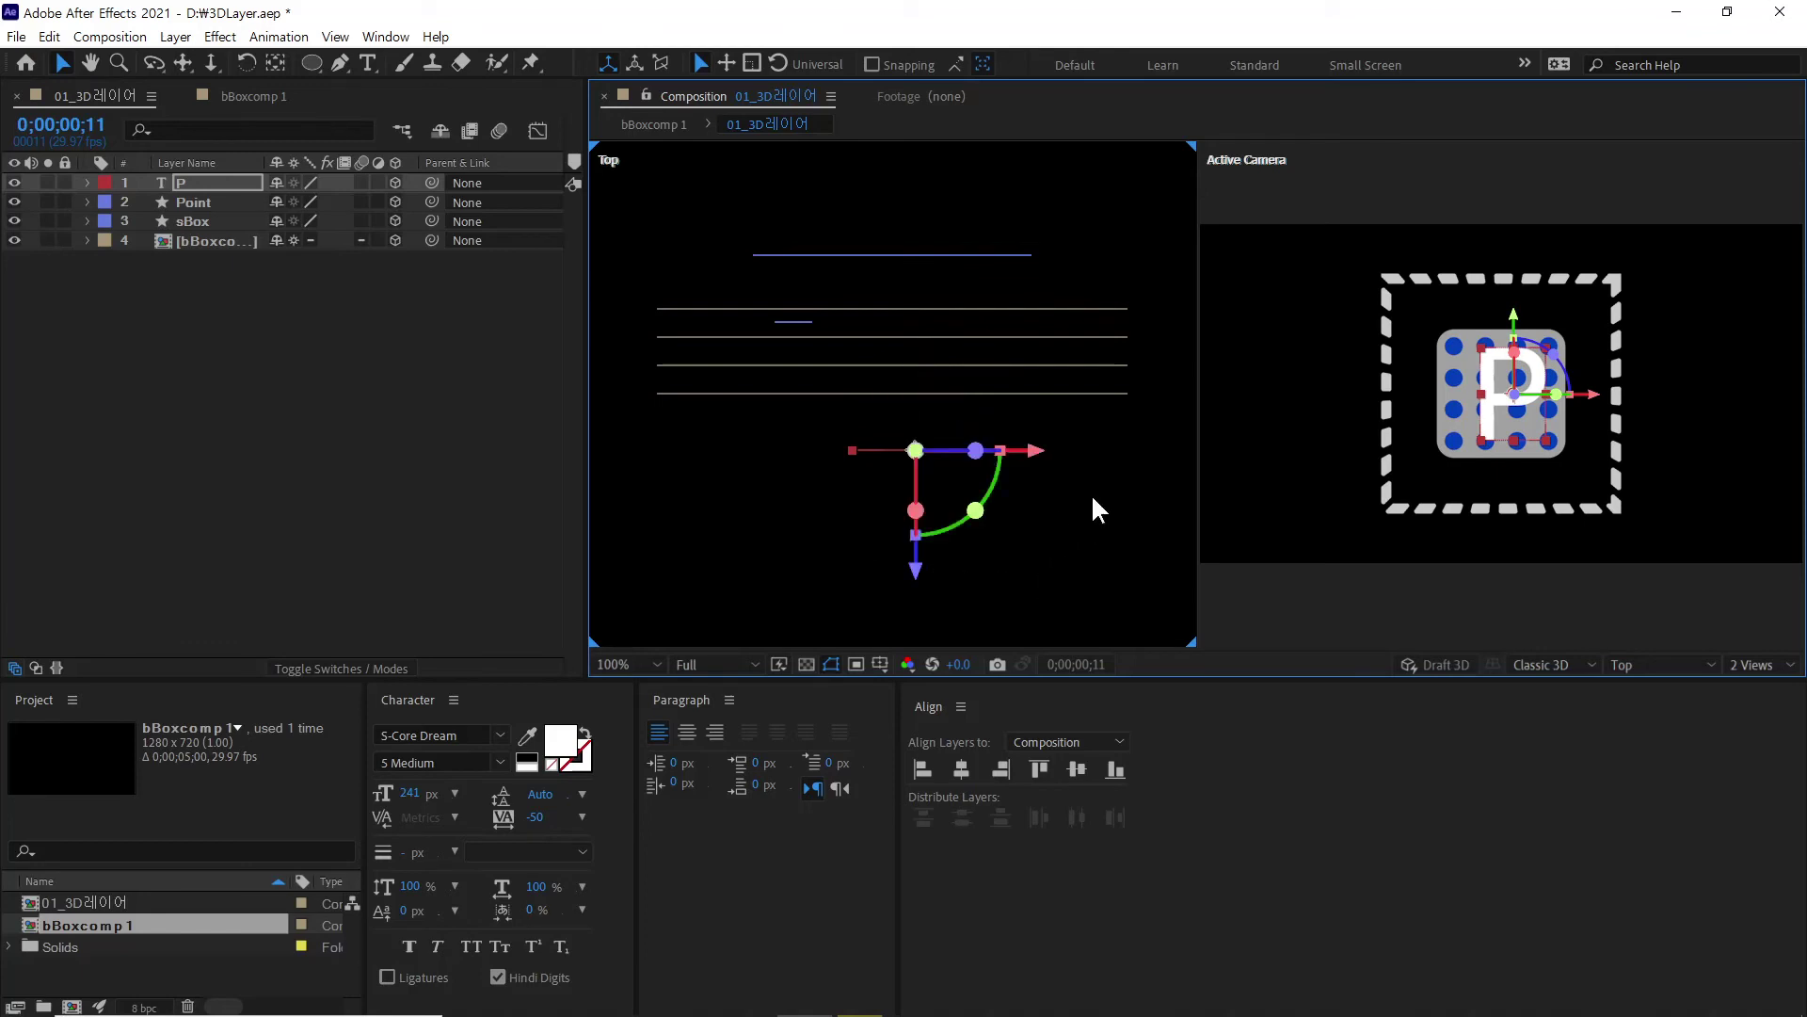
Step: Switch the Active Camera viewport to Custom View 1 at 100% magnification
{"action": "left_click", "coordinate": [1288, 457]}
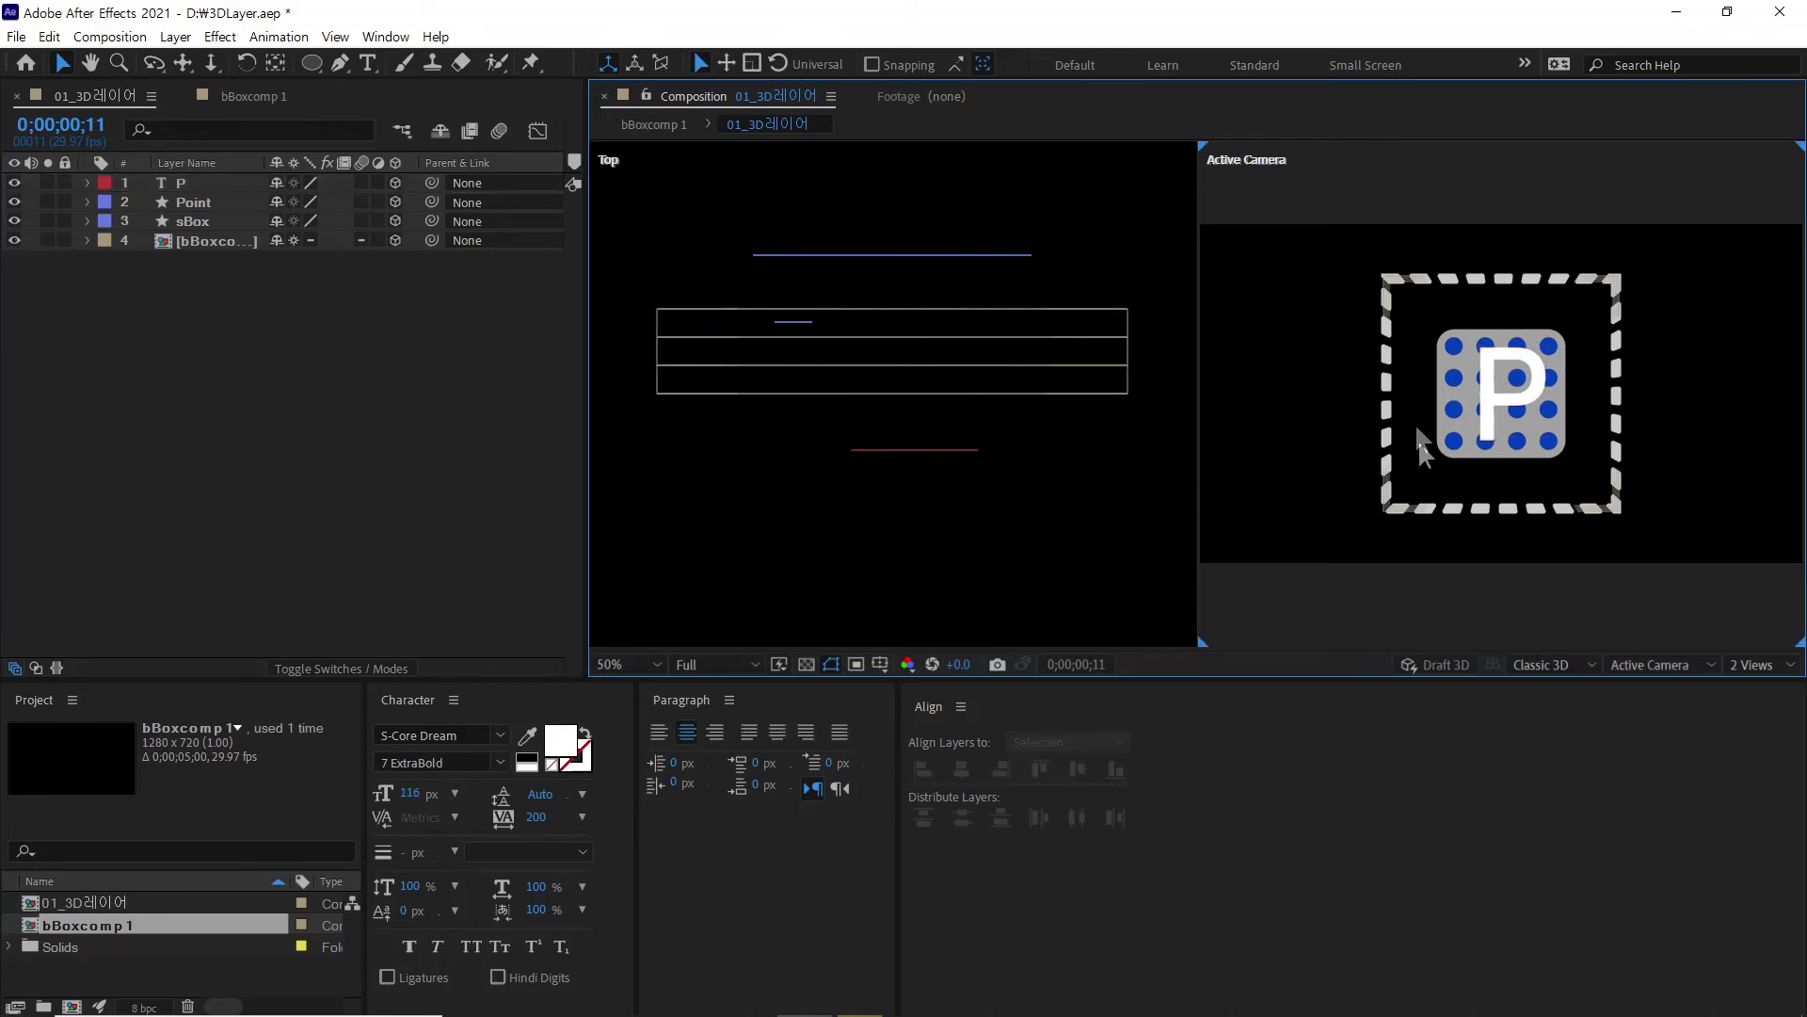
{"action": "left_click", "coordinate": [1652, 665]}
{"action": "left_click", "coordinate": [1688, 872]}
{"action": "scroll", "coordinate": [1523, 466], "scroll_direction": "up", "scroll_amount": 4}
{"action": "scroll", "coordinate": [1537, 441], "scroll_direction": "down", "scroll_amount": 2}
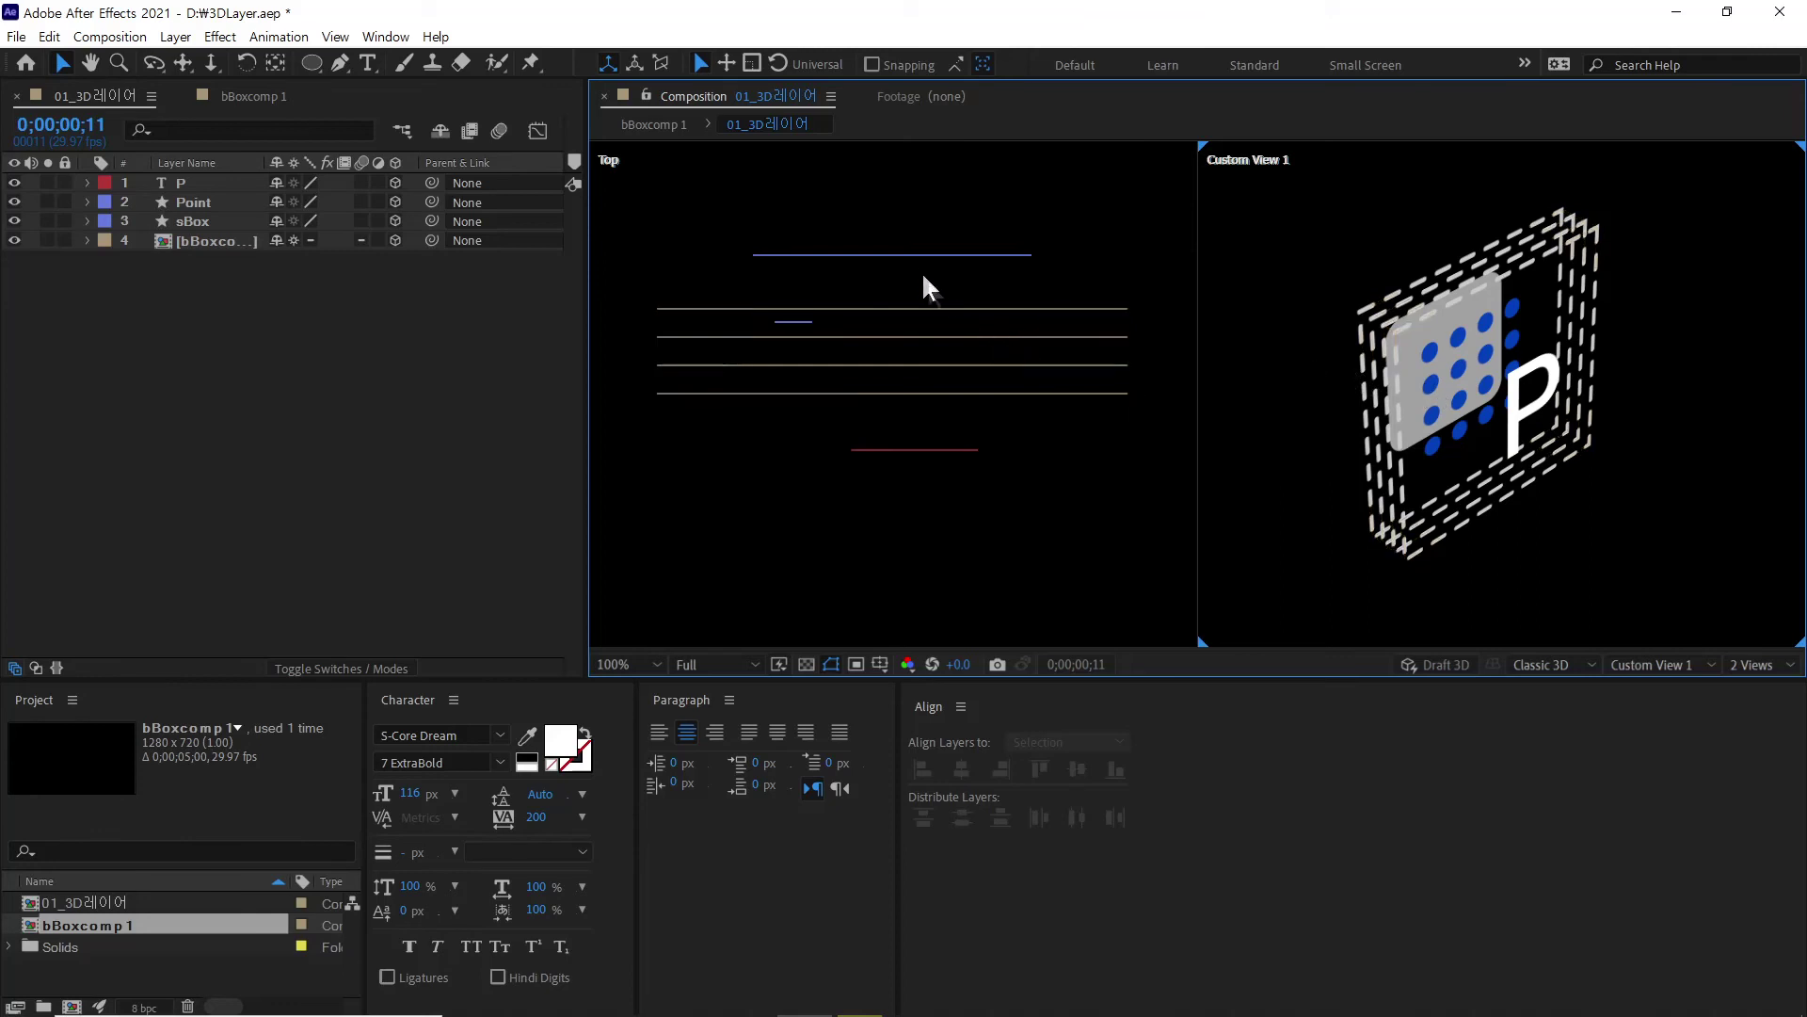
Step: Move the sBox layer farther back along Z and the Point layer back to between sBox and the rearmost bBox frame
{"action": "left_click", "coordinate": [913, 247]}
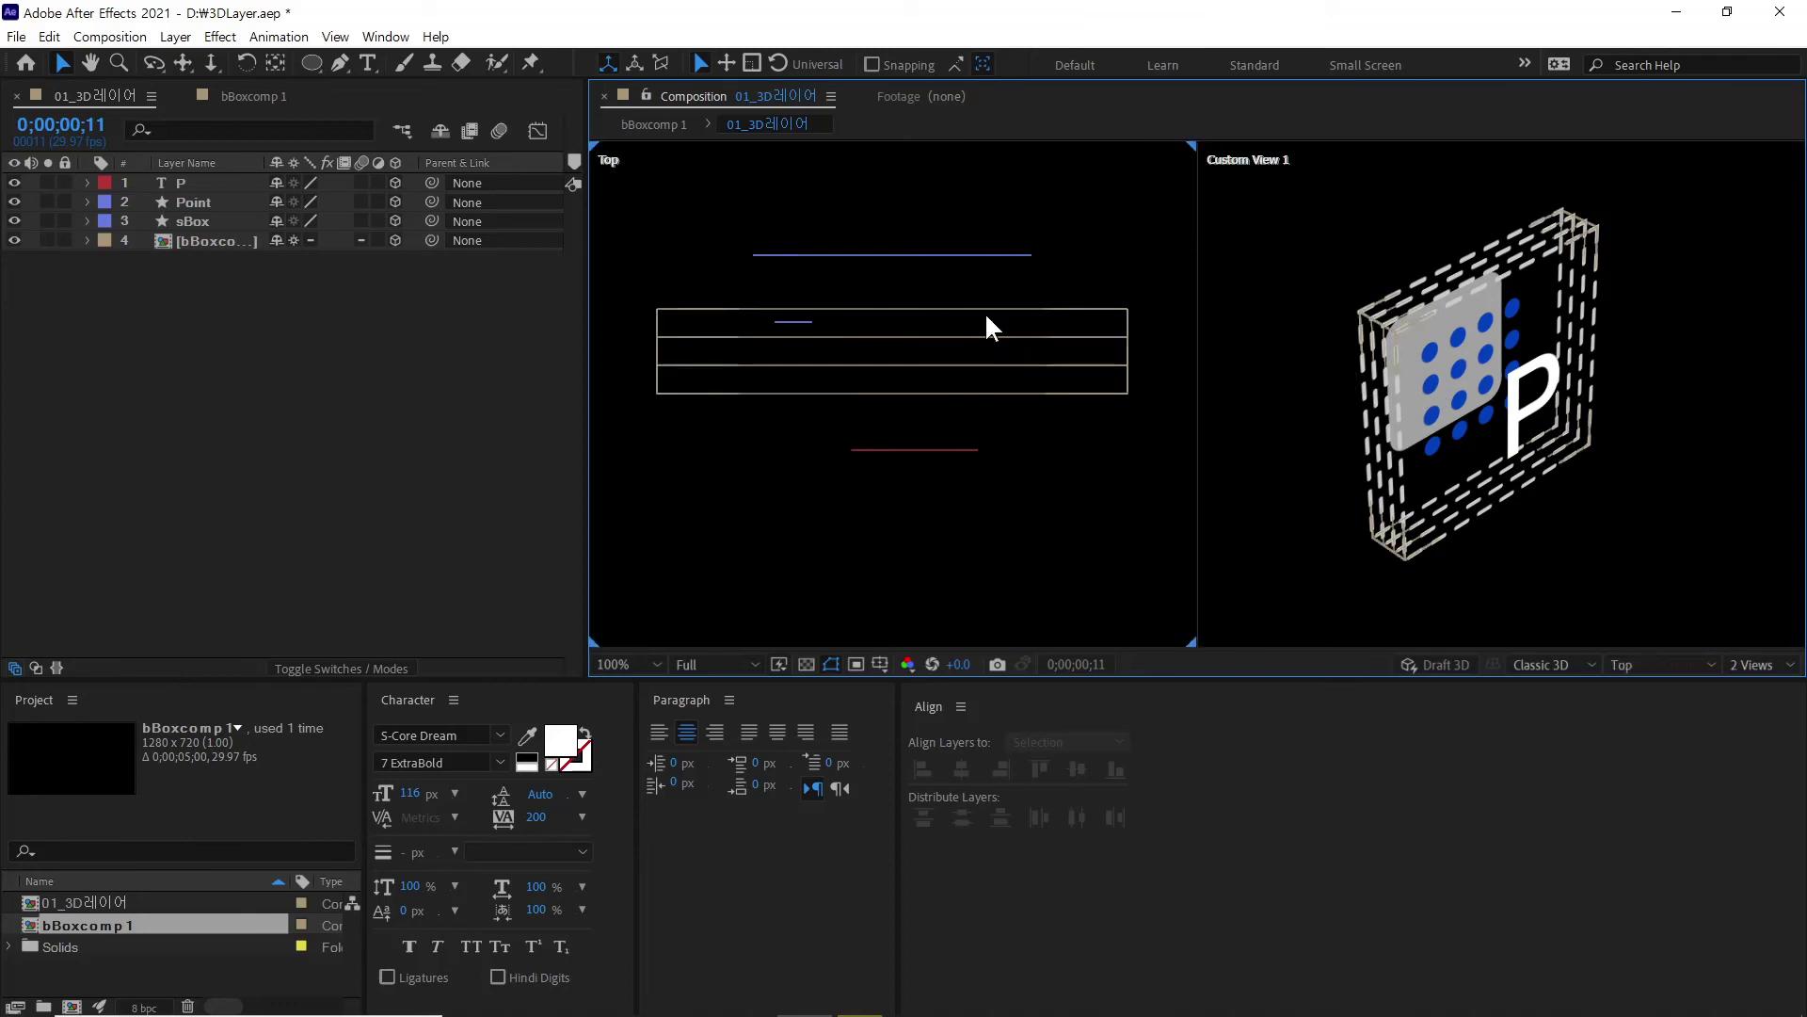
{"action": "left_click", "coordinate": [959, 260]}
{"action": "mouse_move", "coordinate": [894, 363]}
{"action": "left_mouse_down"}
{"action": "mouse_move", "coordinate": [895, 268]}
{"action": "mouse_move", "coordinate": [899, 330]}
{"action": "left_mouse_up"}
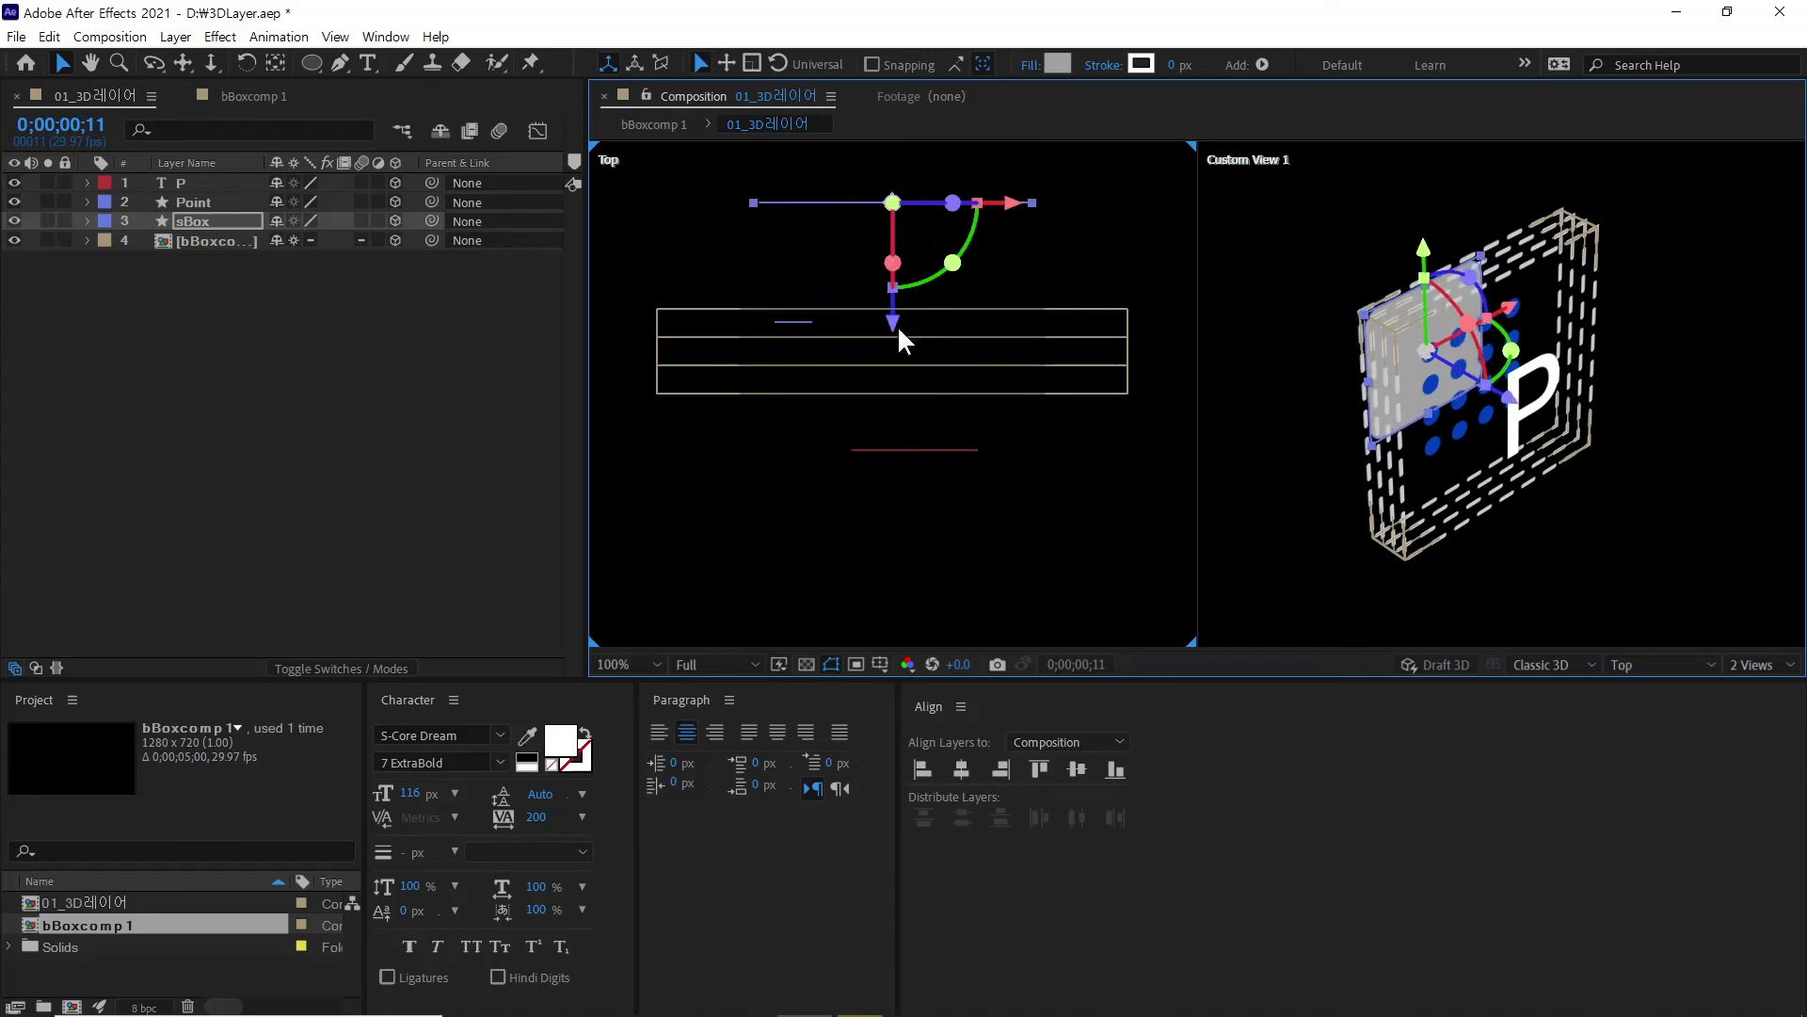
{"action": "left_click", "coordinate": [799, 321]}
{"action": "left_click", "coordinate": [194, 201]}
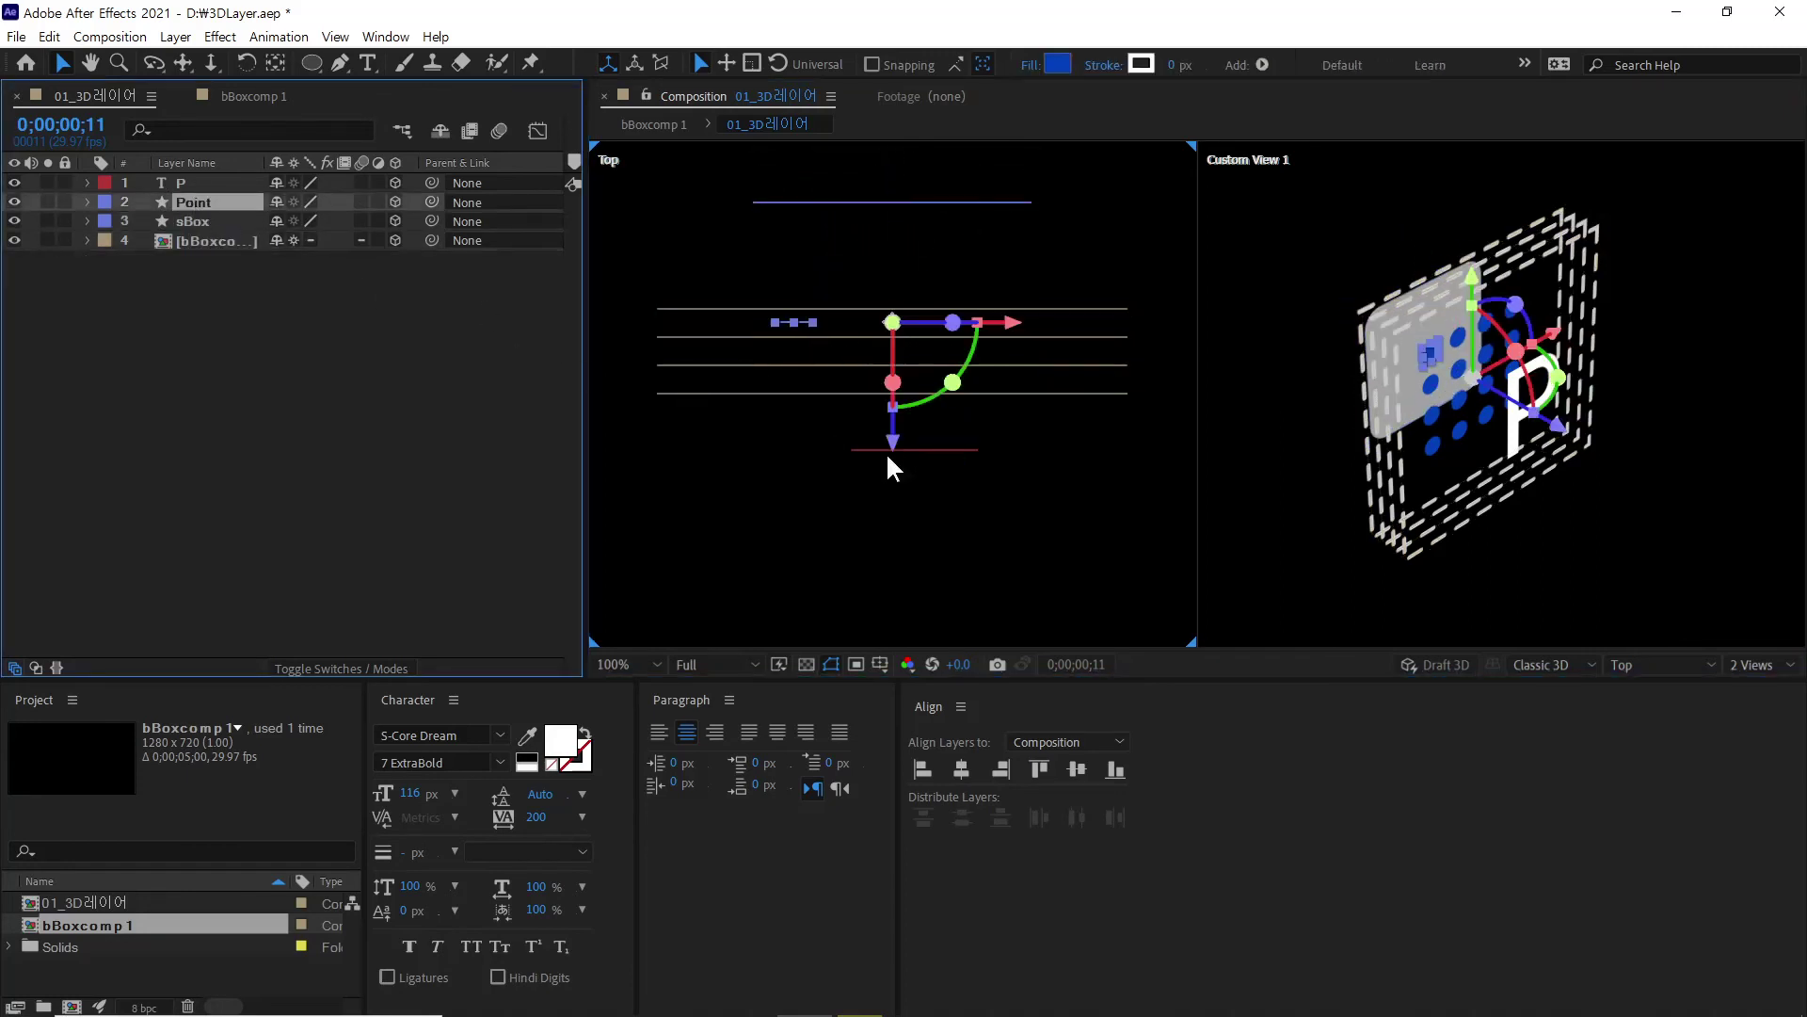
{"action": "left_click_drag", "start_coordinate": [894, 412], "coordinate": [902, 407]}
Step: Move the P layer farther forward along Z, away from the front bBox frame
{"action": "left_click", "coordinate": [919, 451]}
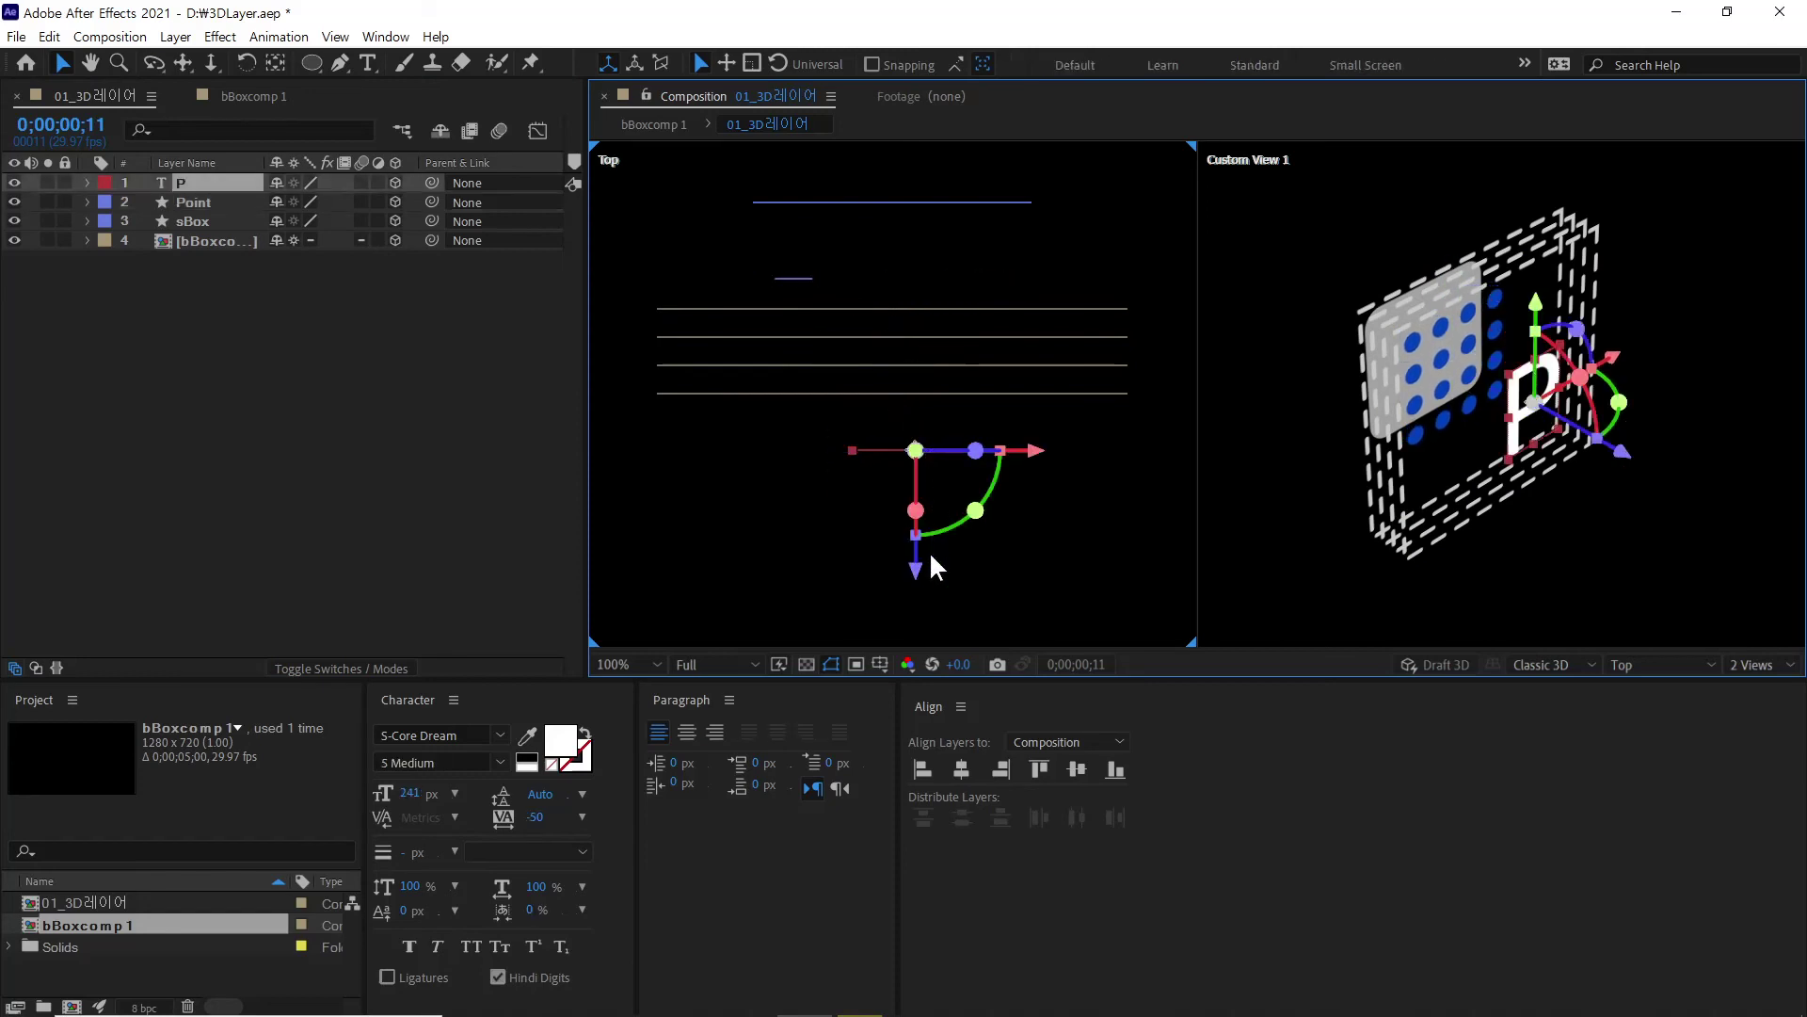
{"action": "left_click_drag", "start_coordinate": [921, 573], "coordinate": [927, 633]}
{"action": "left_click", "coordinate": [412, 420]}
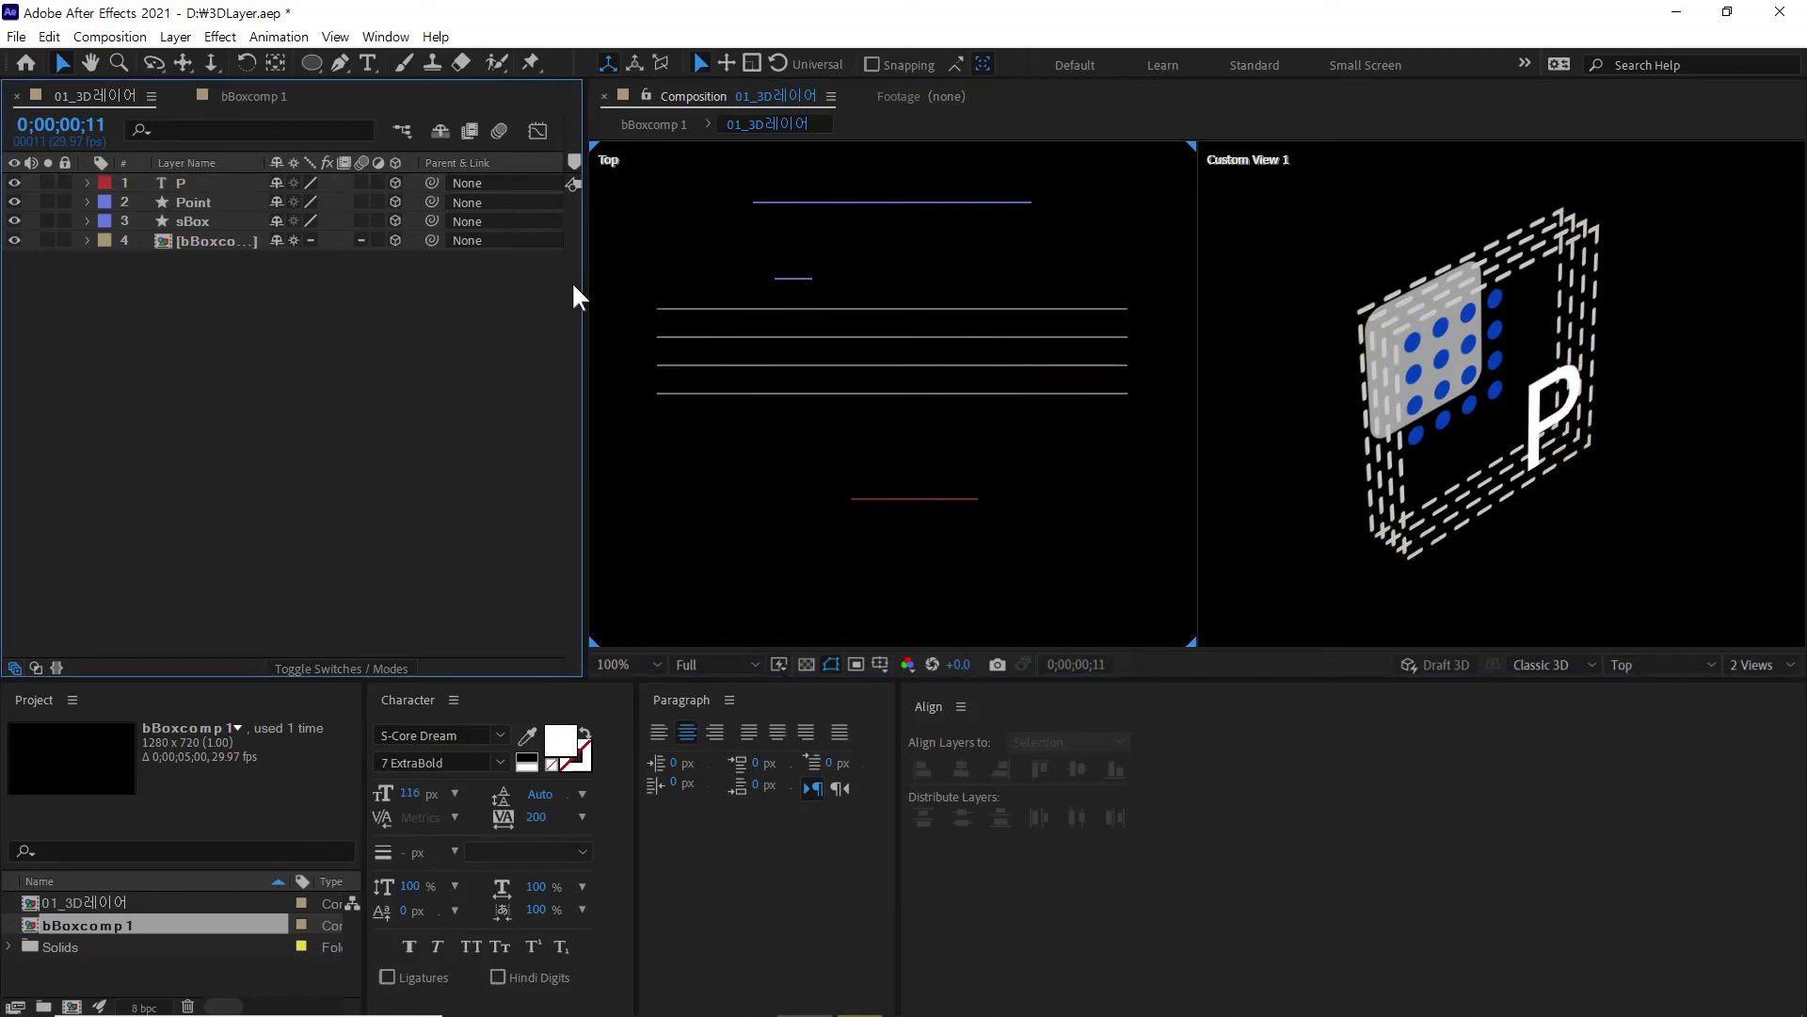
Step: Increase the bBoxcomp 1 layer's Z scale to 803% and set its Z position to -26
{"action": "left_click", "coordinate": [231, 241]}
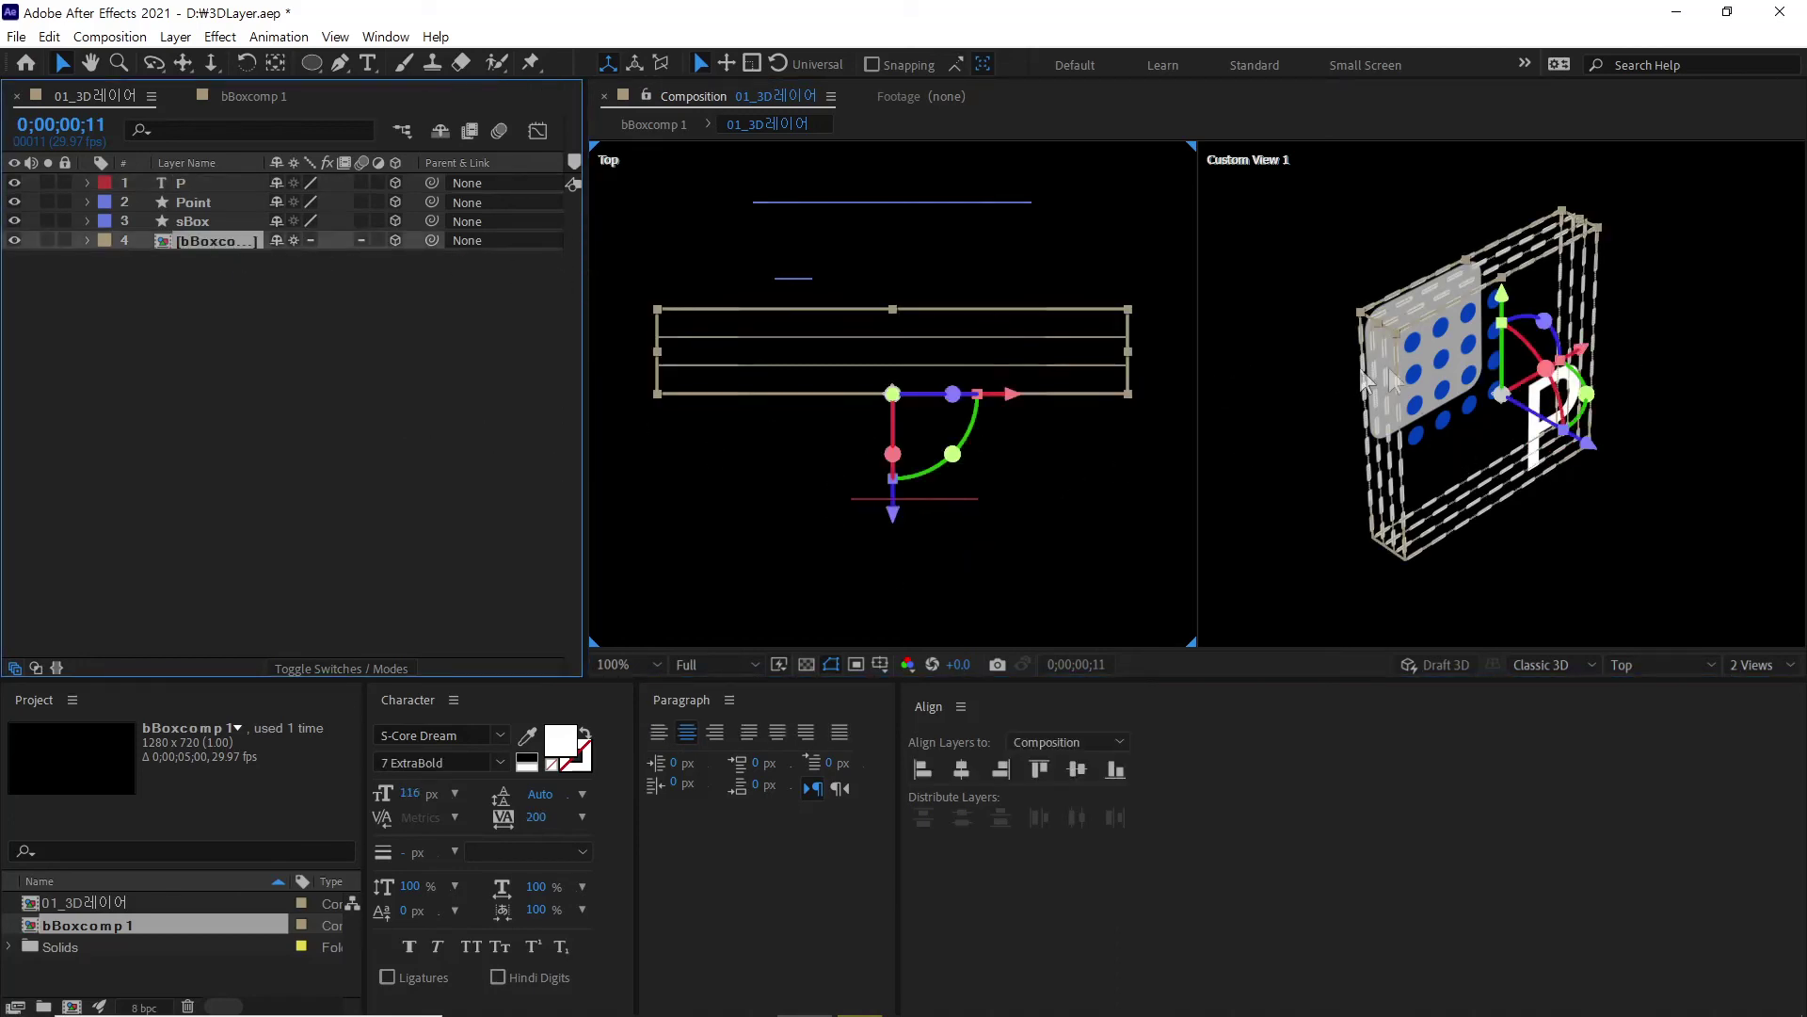
{"action": "left_click", "coordinate": [88, 241]}
{"action": "left_click_drag", "start_coordinate": [386, 316], "coordinate": [953, 391]}
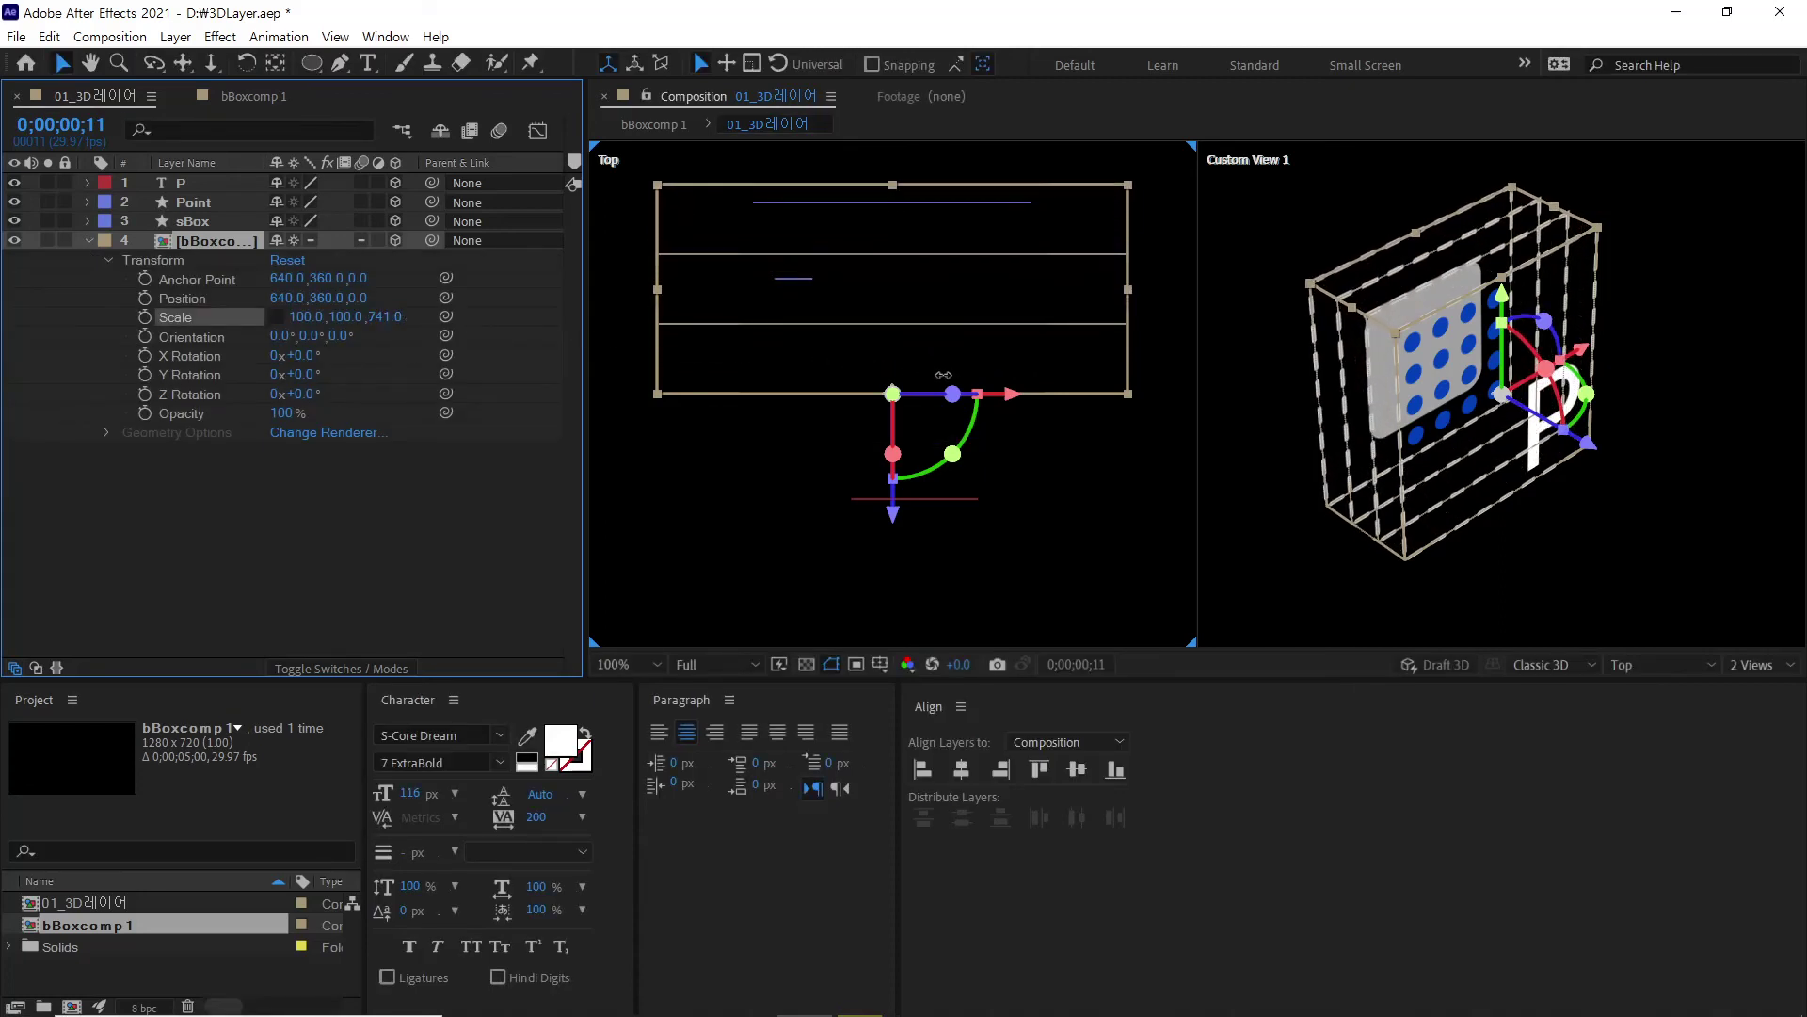
{"action": "left_click_drag", "start_coordinate": [390, 320], "coordinate": [423, 334]}
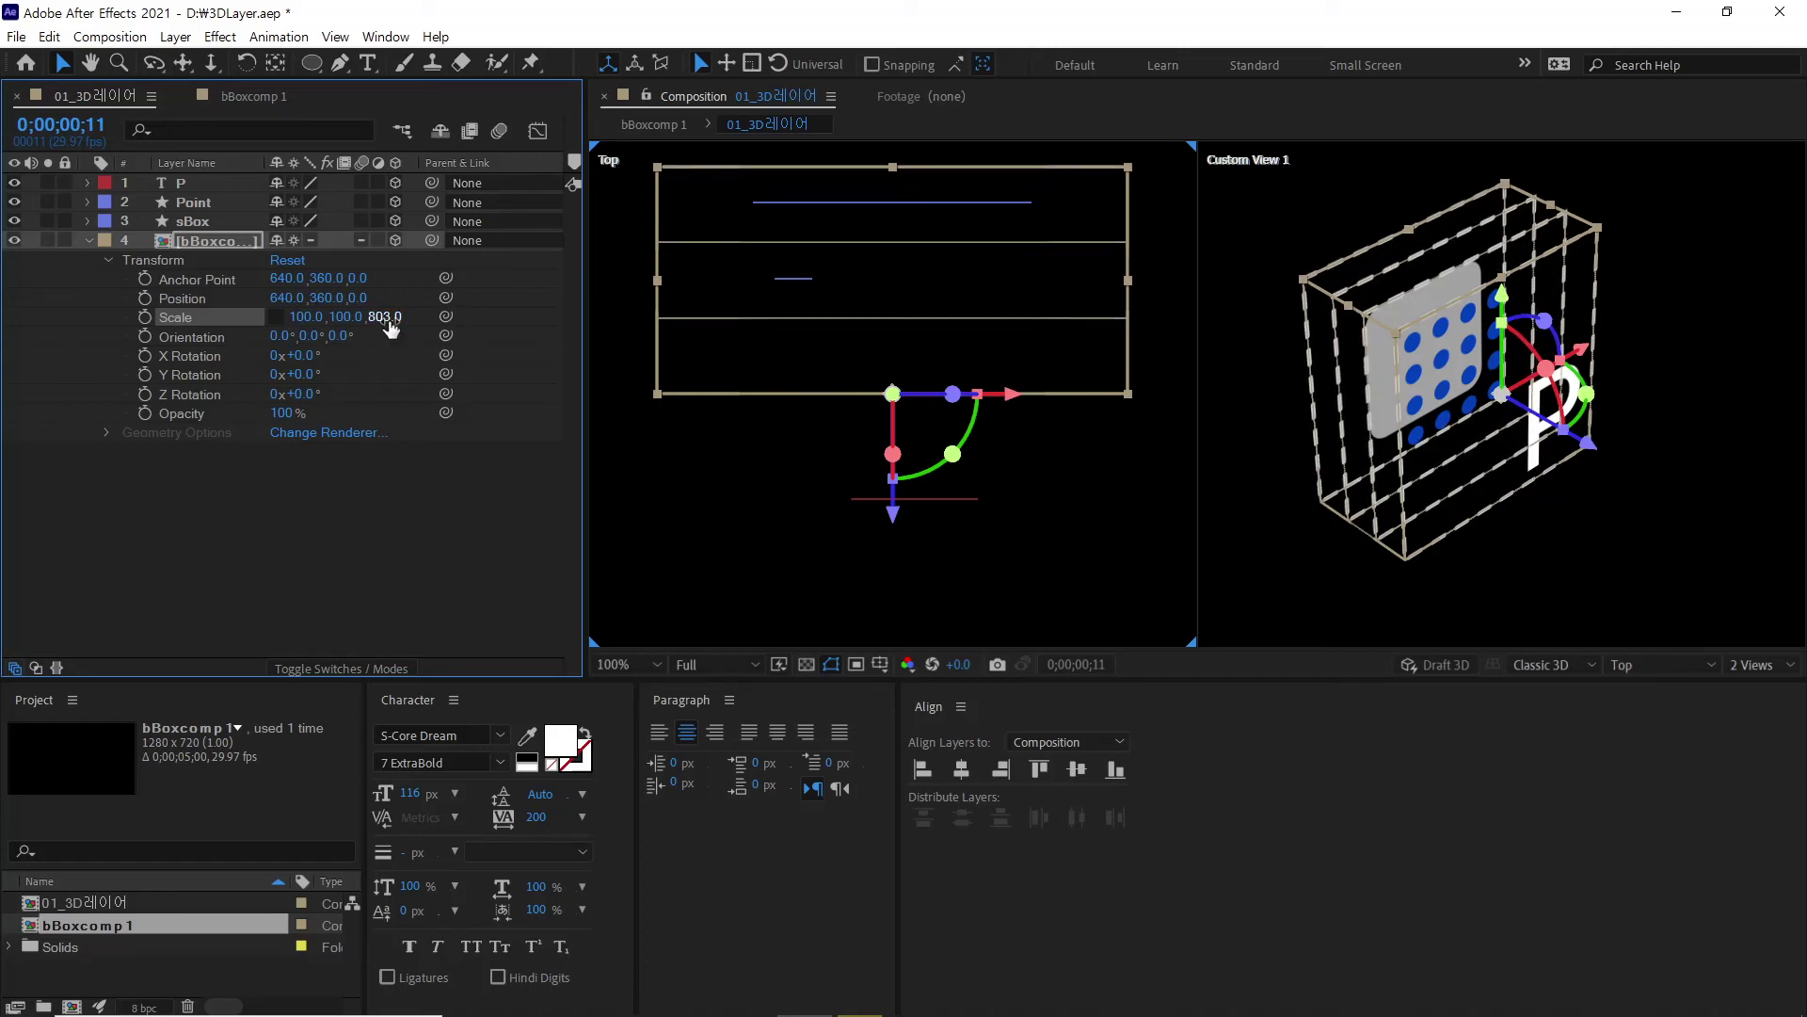
{"action": "mouse_move", "coordinate": [358, 298]}
{"action": "left_mouse_down"}
{"action": "mouse_move", "coordinate": [316, 299]}
{"action": "mouse_move", "coordinate": [339, 308]}
{"action": "left_mouse_up"}
{"action": "left_click", "coordinate": [1717, 546]}
Step: View the spaced layers at 50% magnification from Custom View 2 and Custom View 3, and return to Custom View 1
{"action": "scroll", "coordinate": [1002, 407], "scroll_direction": "down", "scroll_amount": 2}
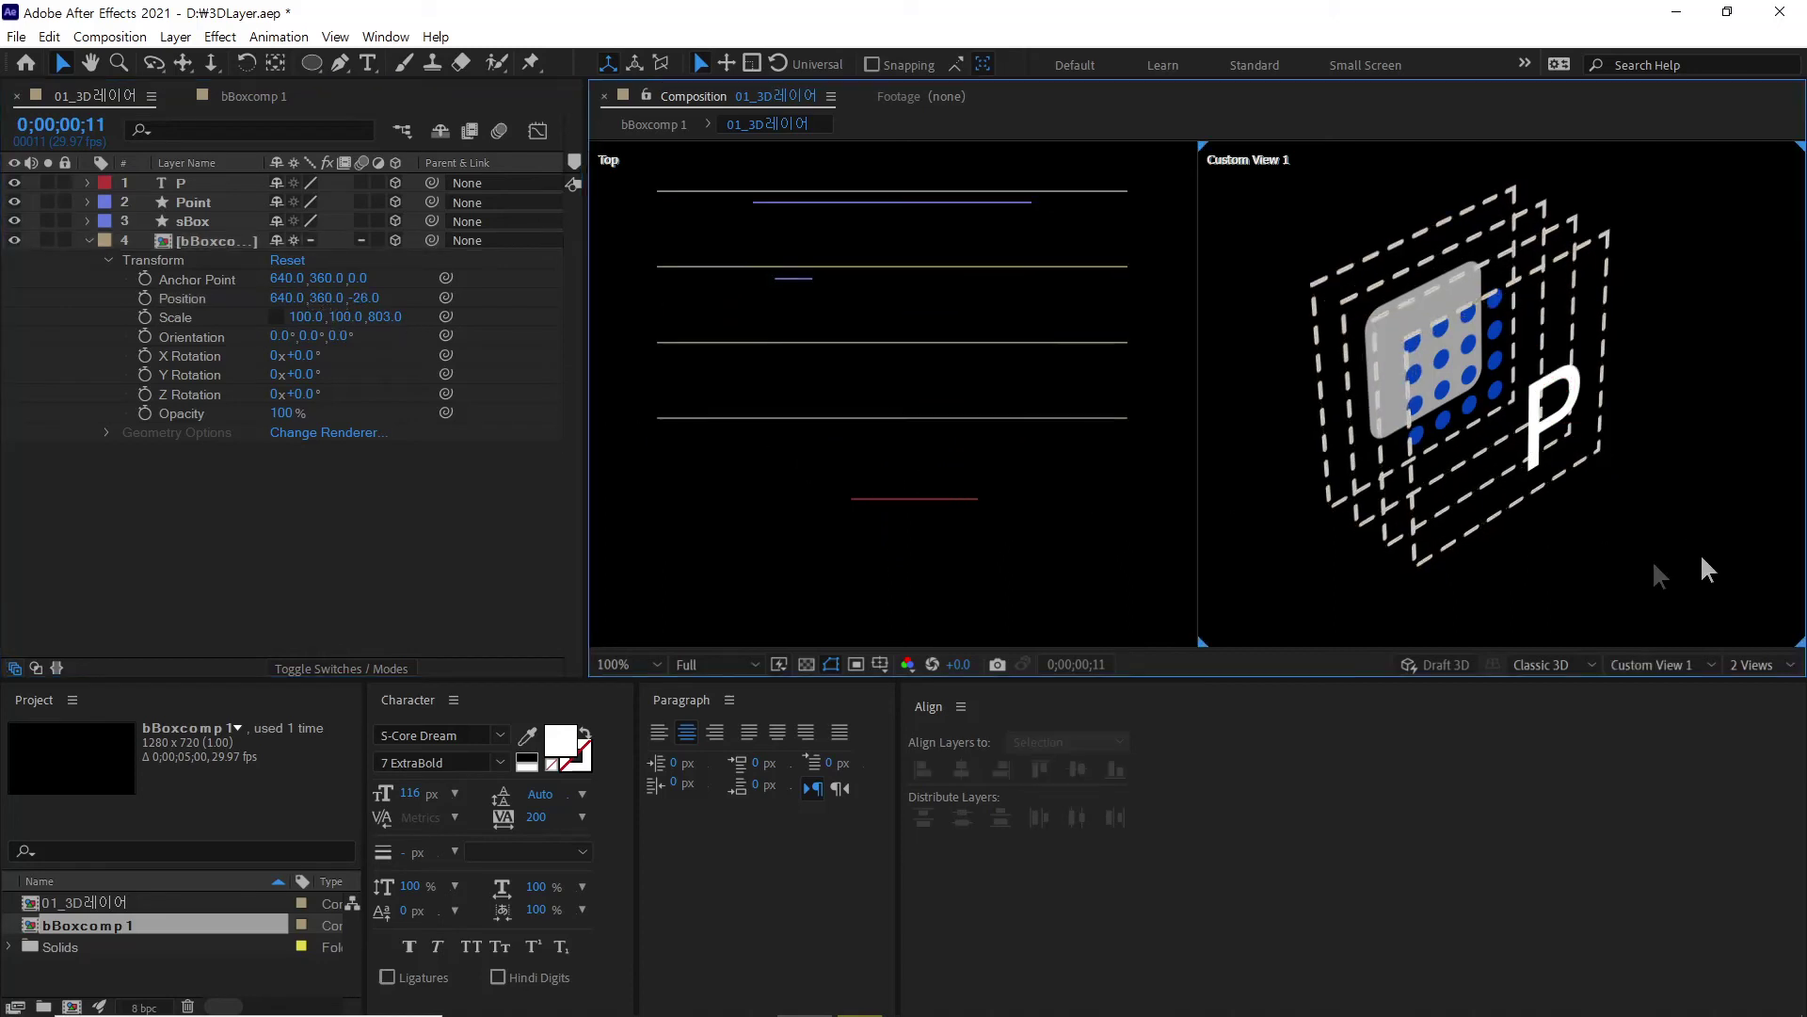
{"action": "scroll", "coordinate": [1610, 450], "scroll_direction": "down", "scroll_amount": 2}
{"action": "left_click", "coordinate": [1666, 665]}
{"action": "left_click", "coordinate": [1677, 884]}
{"action": "left_click", "coordinate": [1666, 665]}
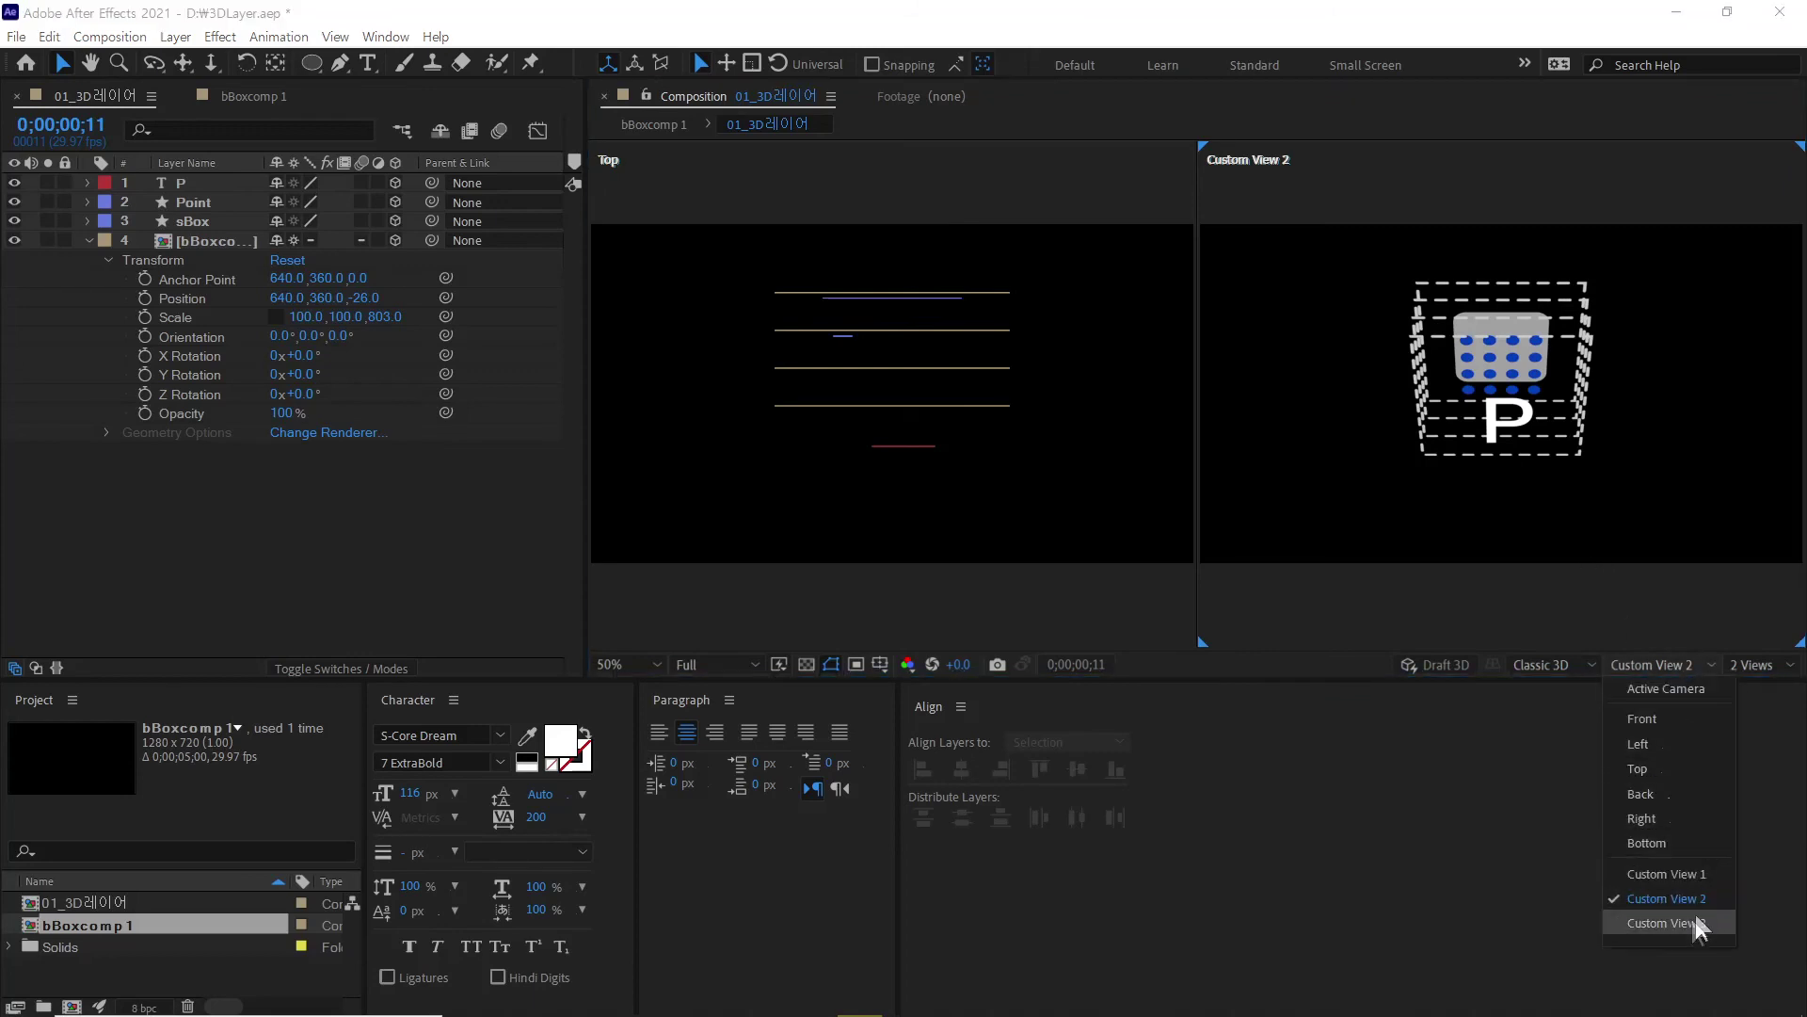
{"action": "left_click", "coordinate": [1685, 921]}
{"action": "left_click", "coordinate": [1653, 665]}
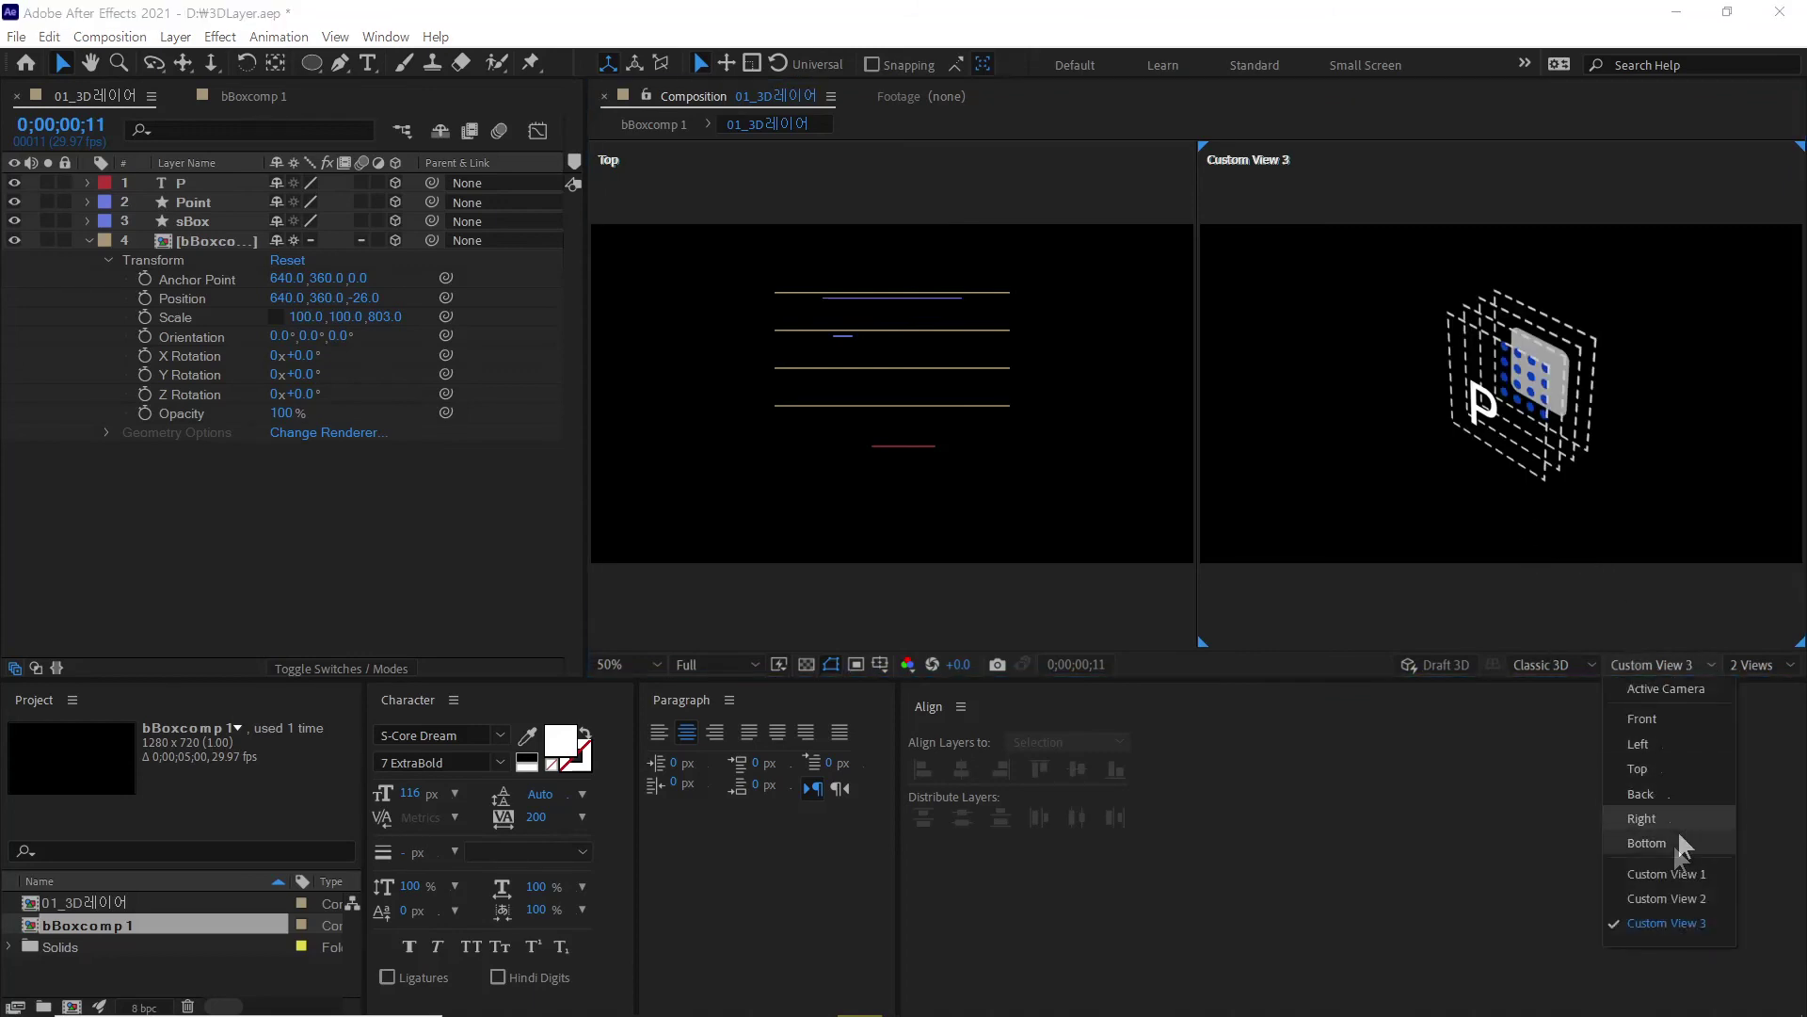
{"action": "left_click", "coordinate": [1664, 865]}
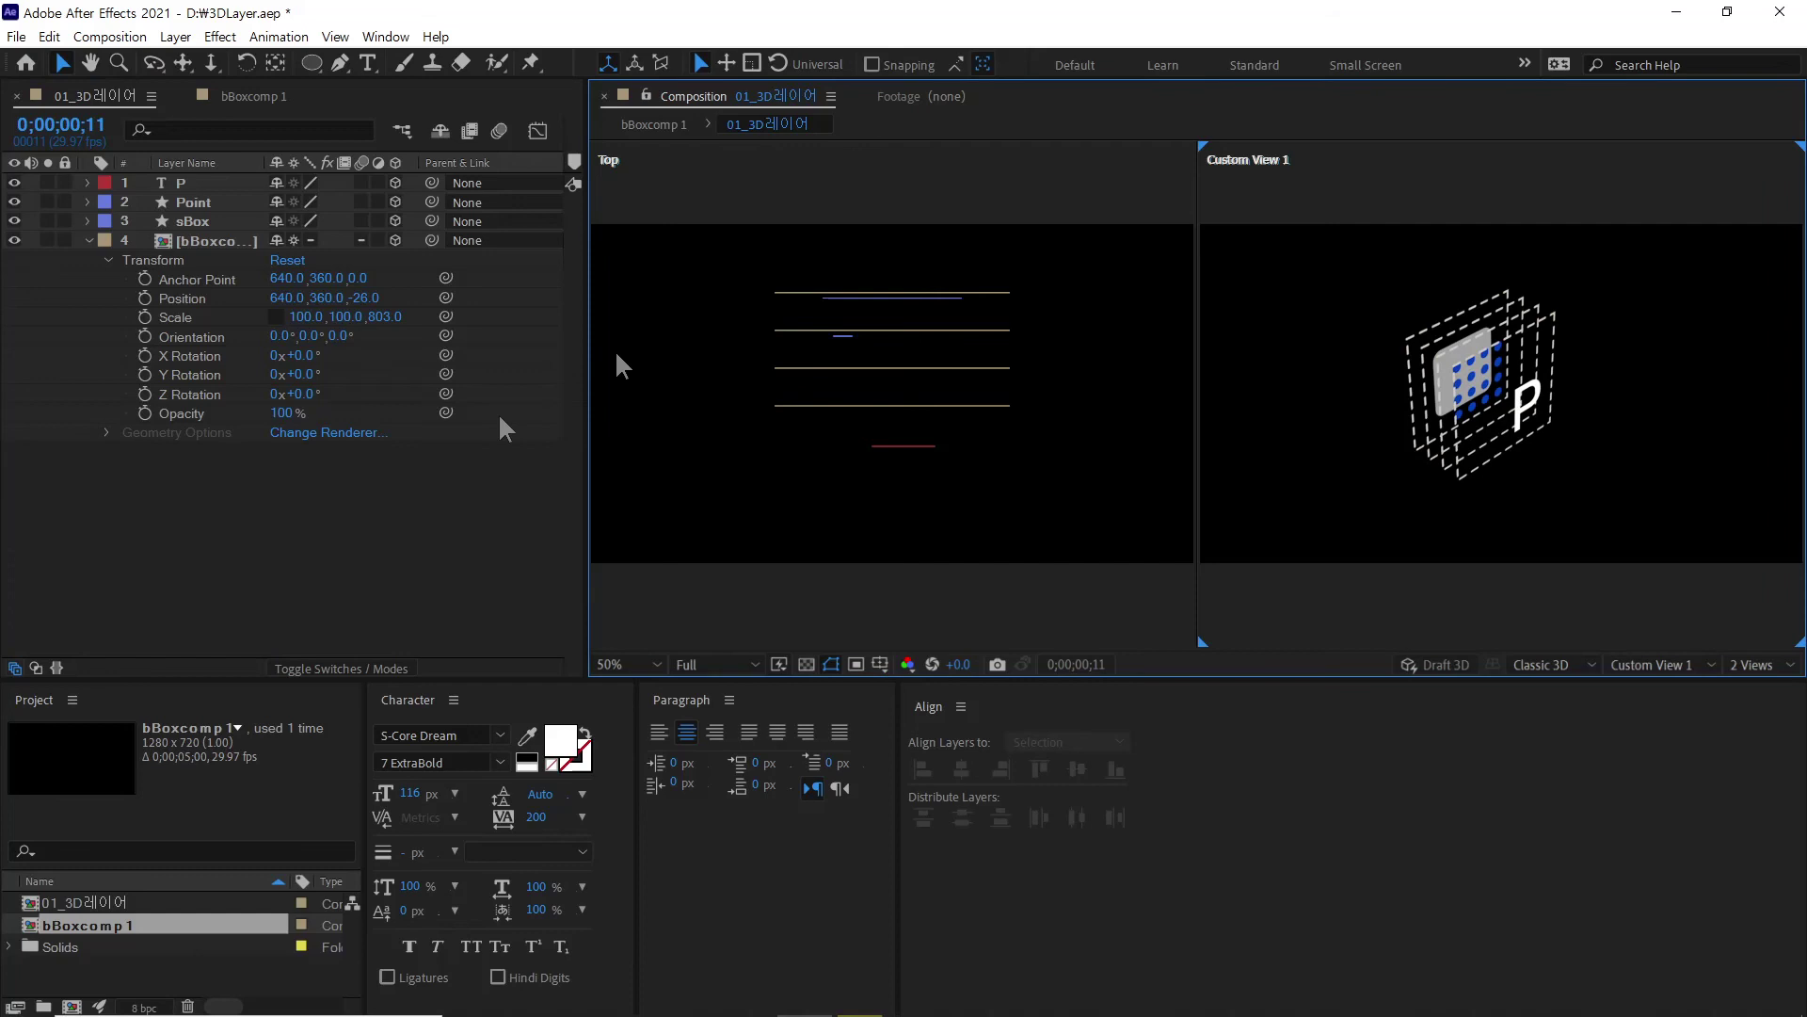
Step: Collapse the bBoxcomp 1 layer's properties, select the P layer and enlarge Custom View 1 to 100%
{"action": "left_click", "coordinate": [194, 241]}
{"action": "left_click", "coordinate": [89, 241]}
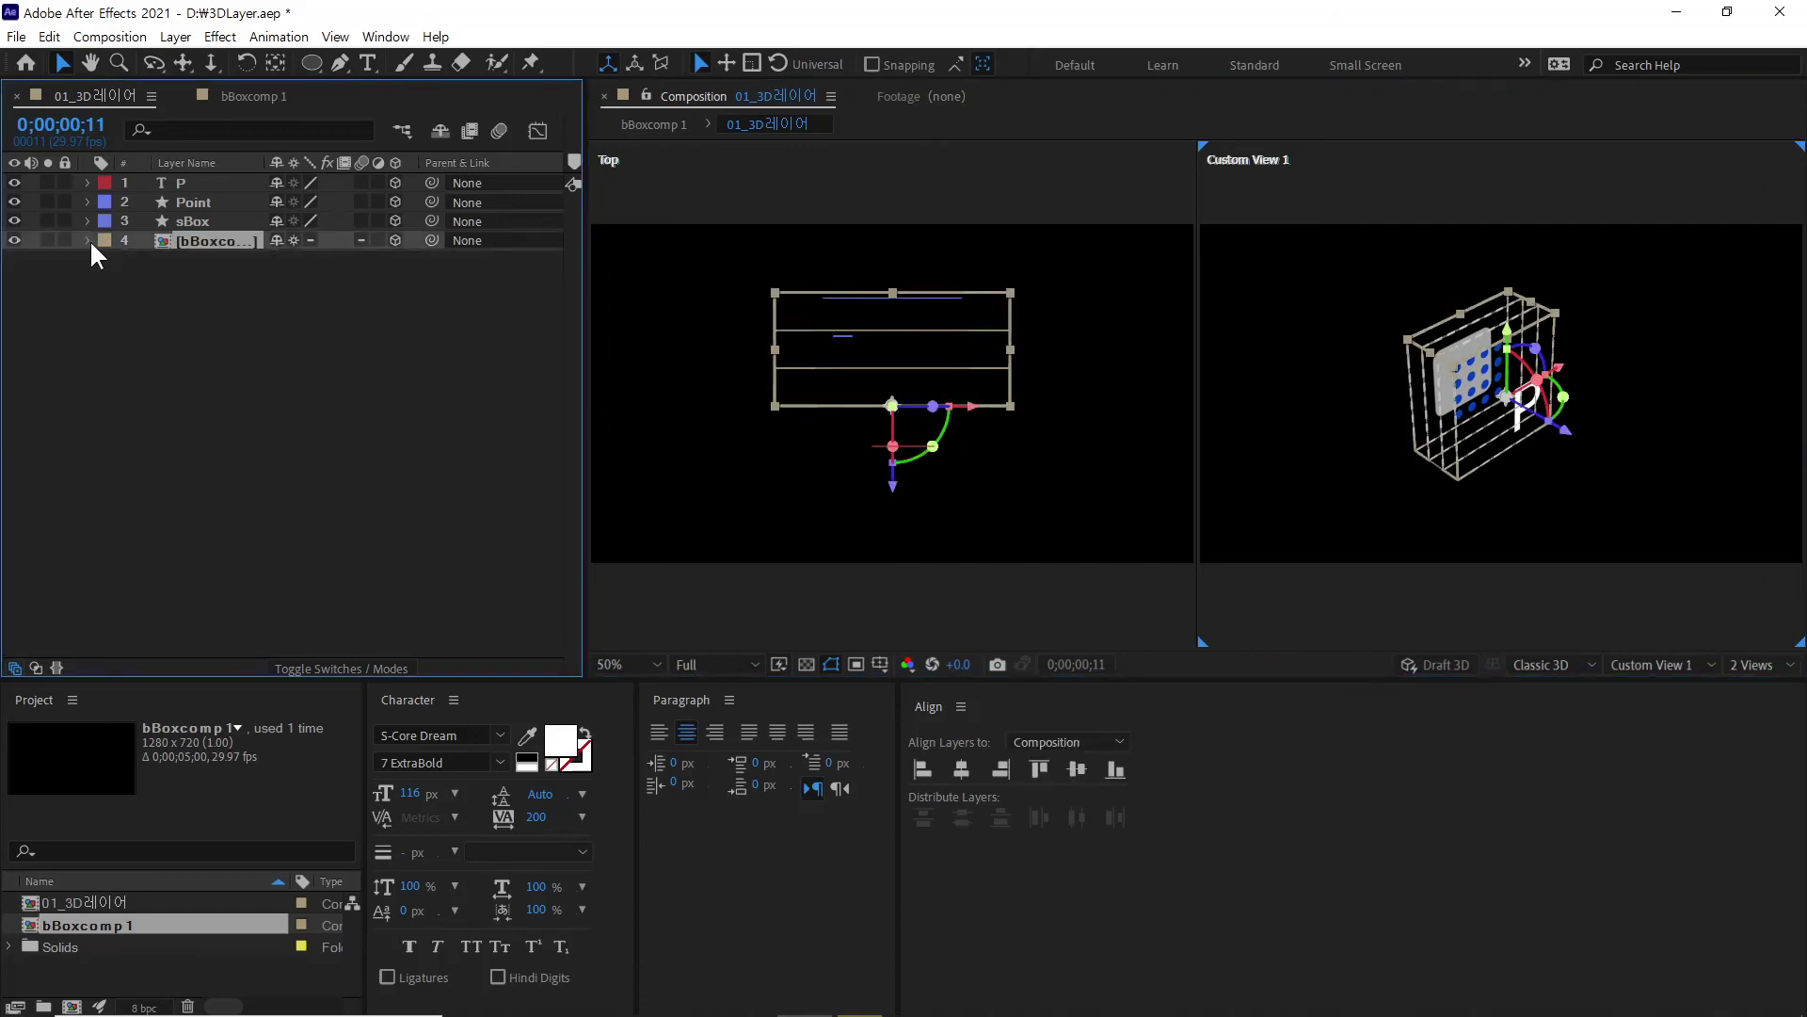
{"action": "left_click", "coordinate": [194, 203]}
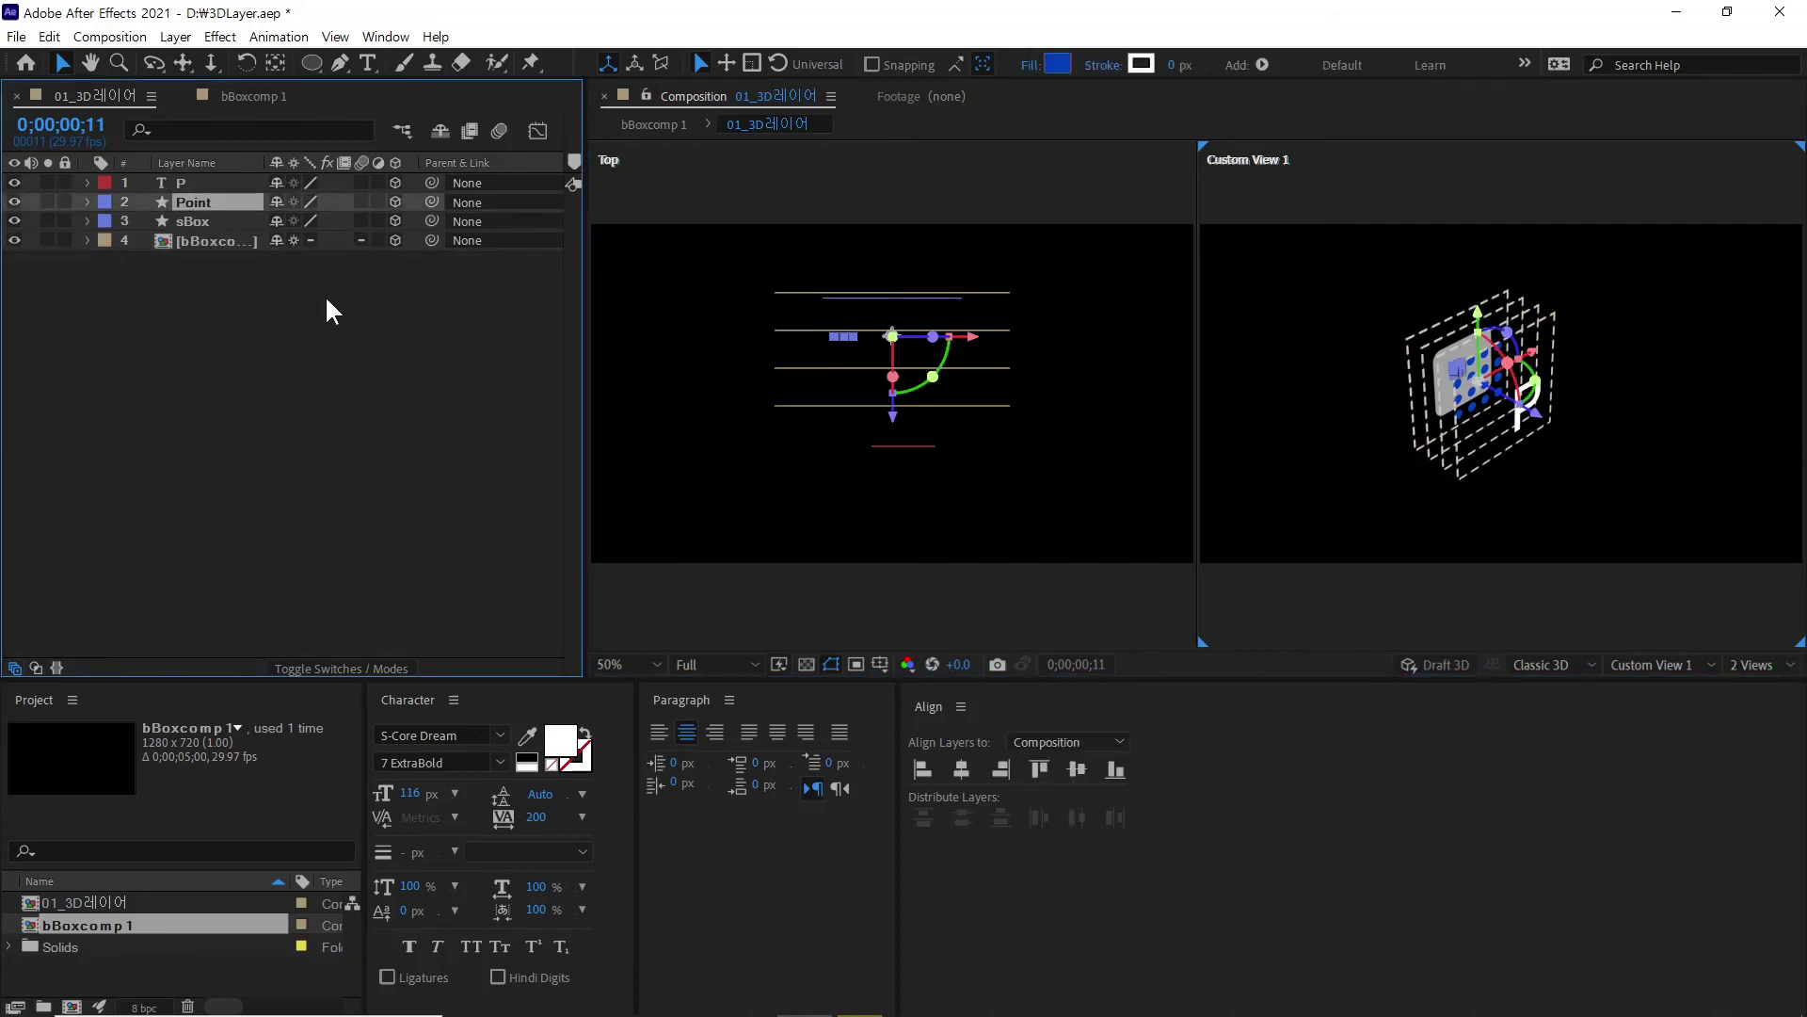
{"action": "left_click", "coordinate": [184, 183]}
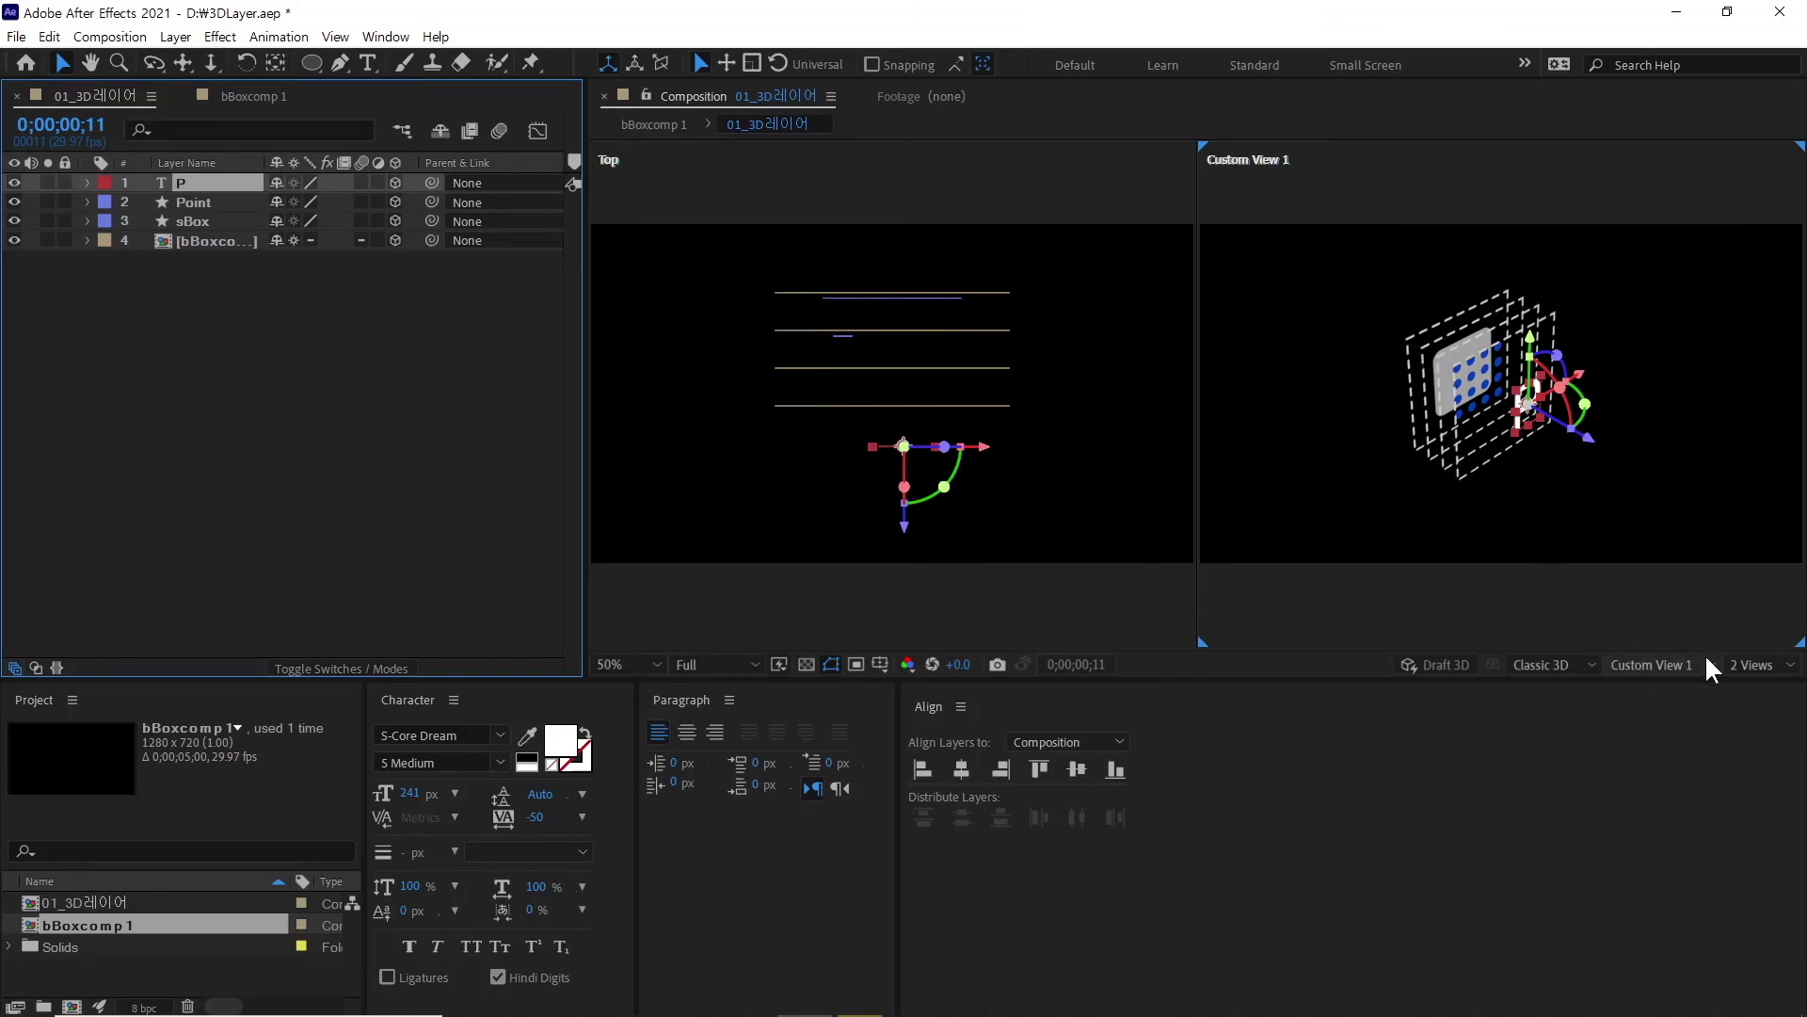
{"action": "scroll", "coordinate": [1601, 482], "scroll_direction": "up", "scroll_amount": 4}
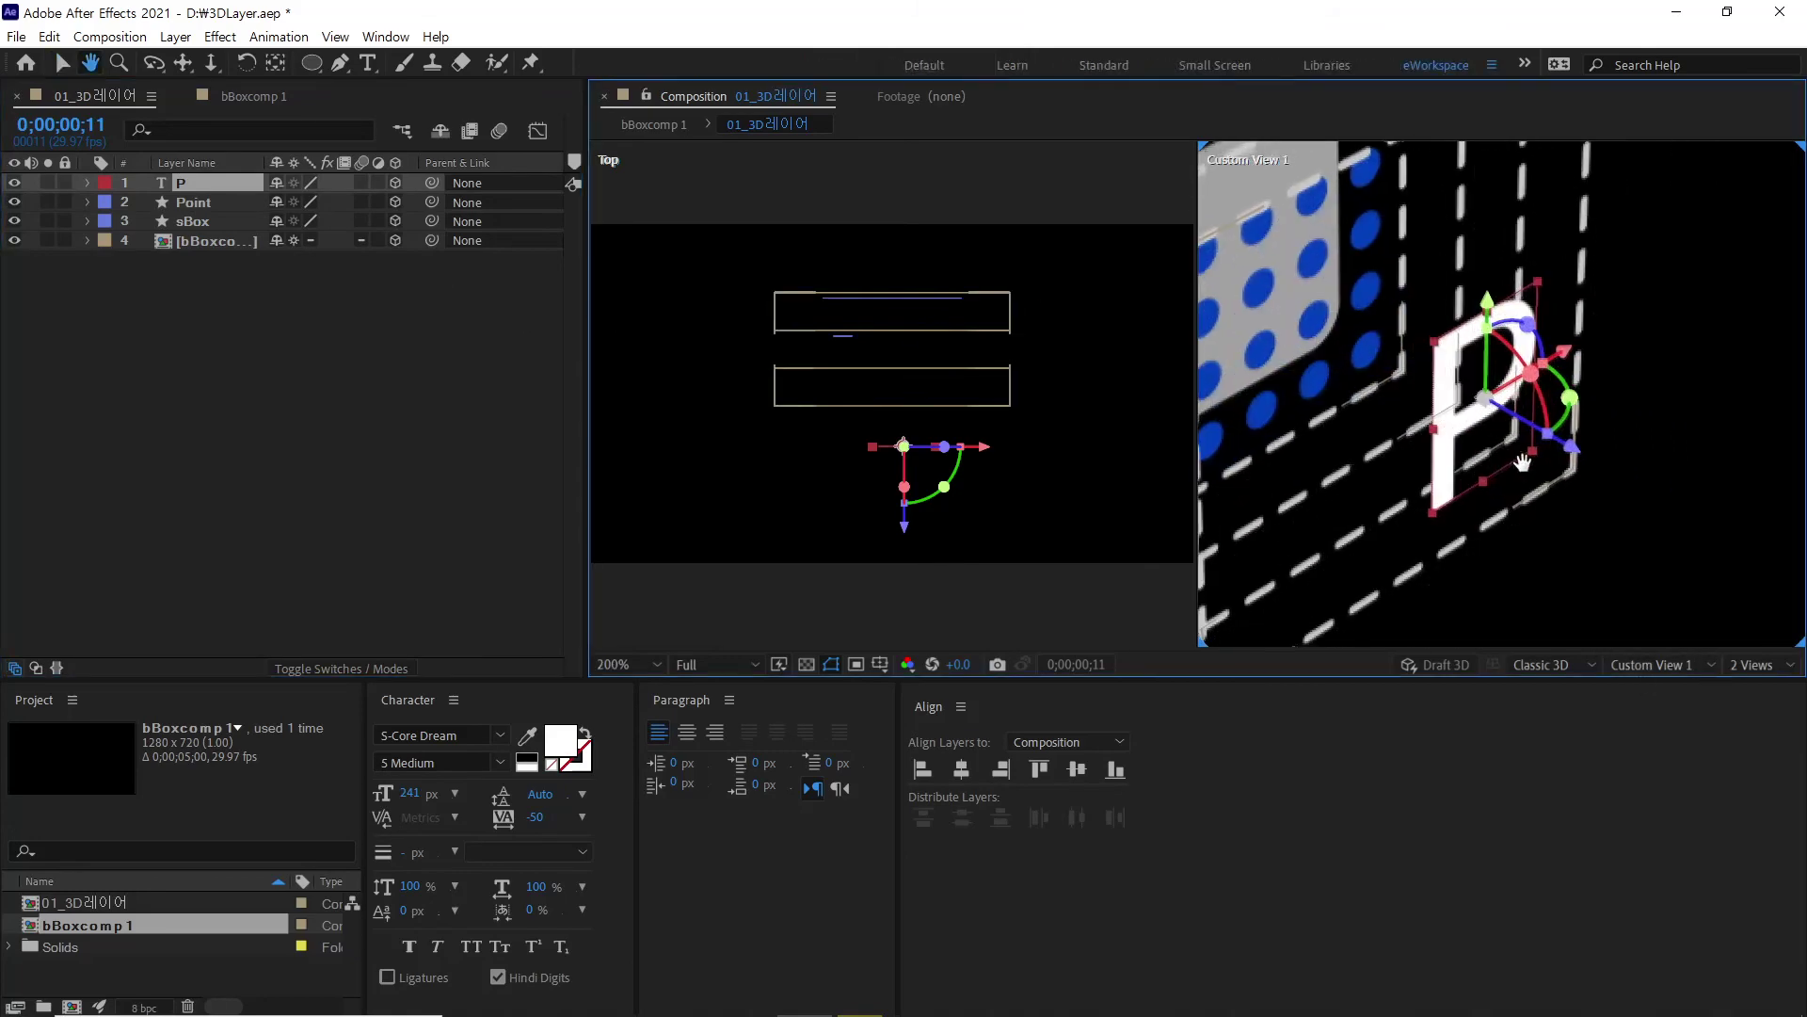
{"action": "scroll", "coordinate": [1570, 456], "scroll_direction": "down", "scroll_amount": 2}
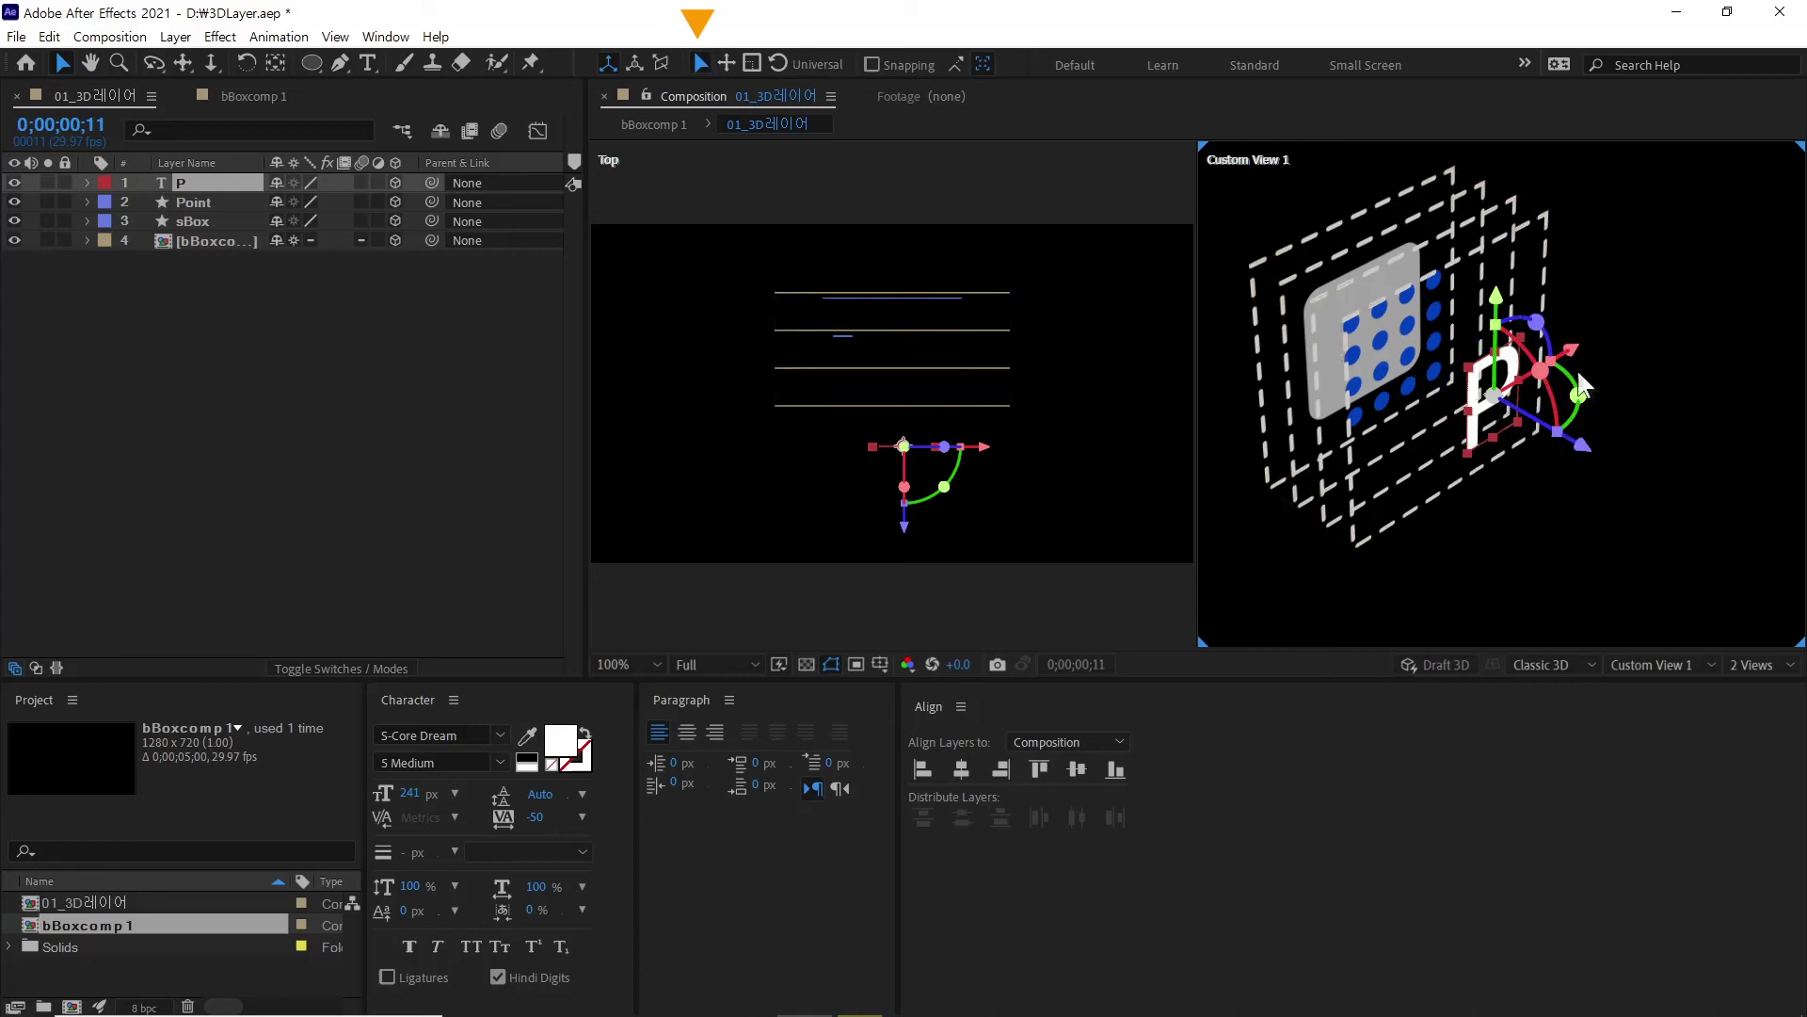
Step: Try moving, scaling and rotating the P layer with the Universal, Position, Scale and Rotation gizmos, and return to the Universal gizmo
{"action": "left_click_drag", "start_coordinate": [1568, 355], "coordinate": [1584, 347]}
{"action": "key", "text": "ctrl+z"}
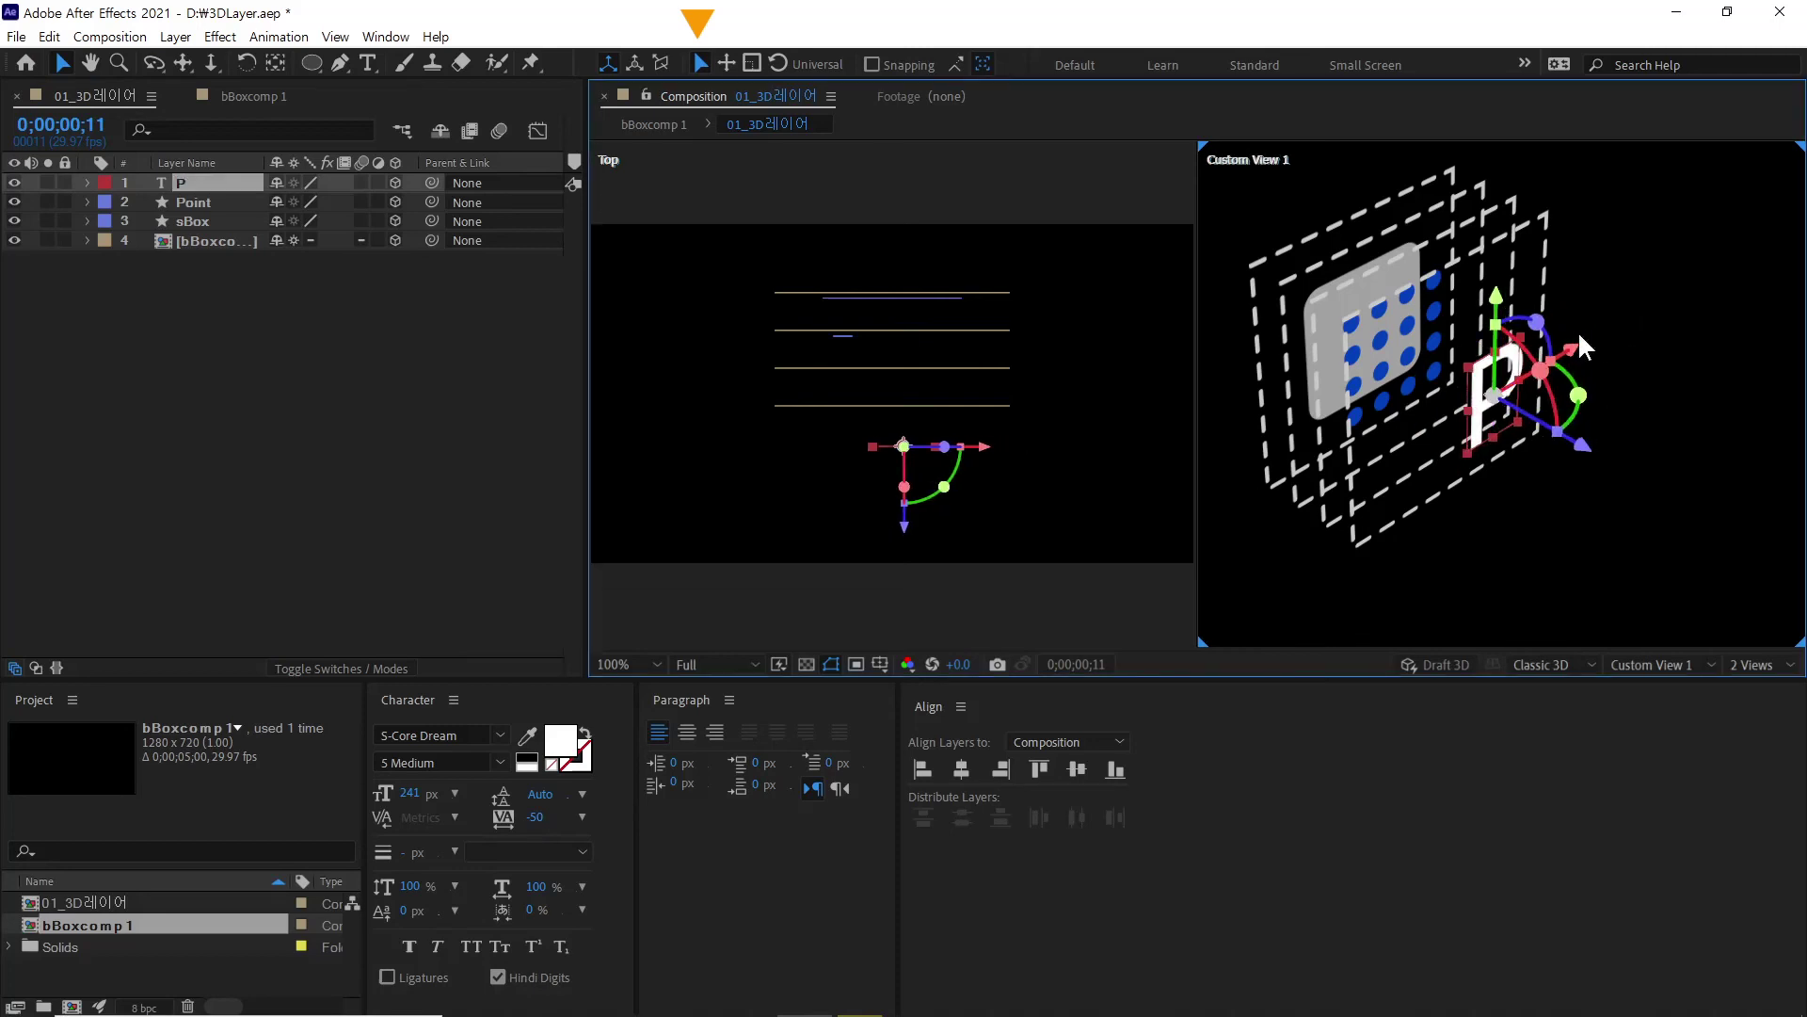
{"action": "left_click", "coordinate": [726, 63]}
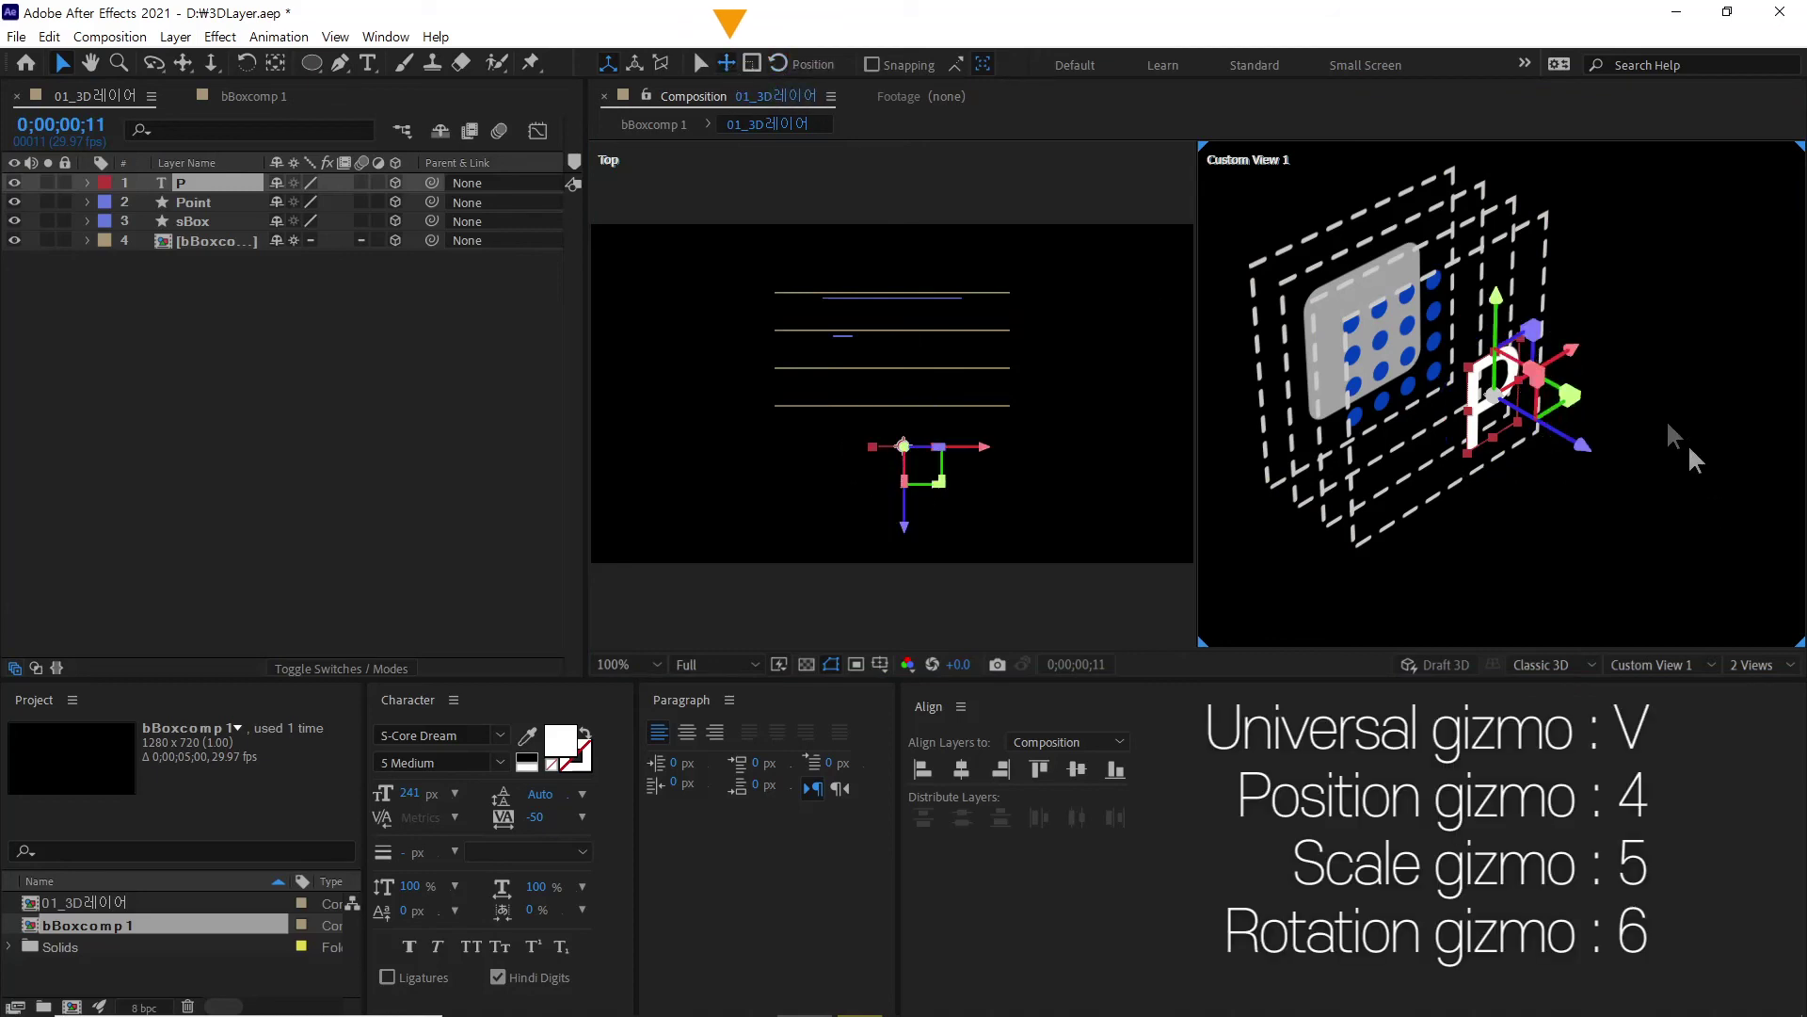
{"action": "left_click_drag", "start_coordinate": [1574, 353], "coordinate": [1610, 339]}
{"action": "left_click", "coordinate": [752, 63]}
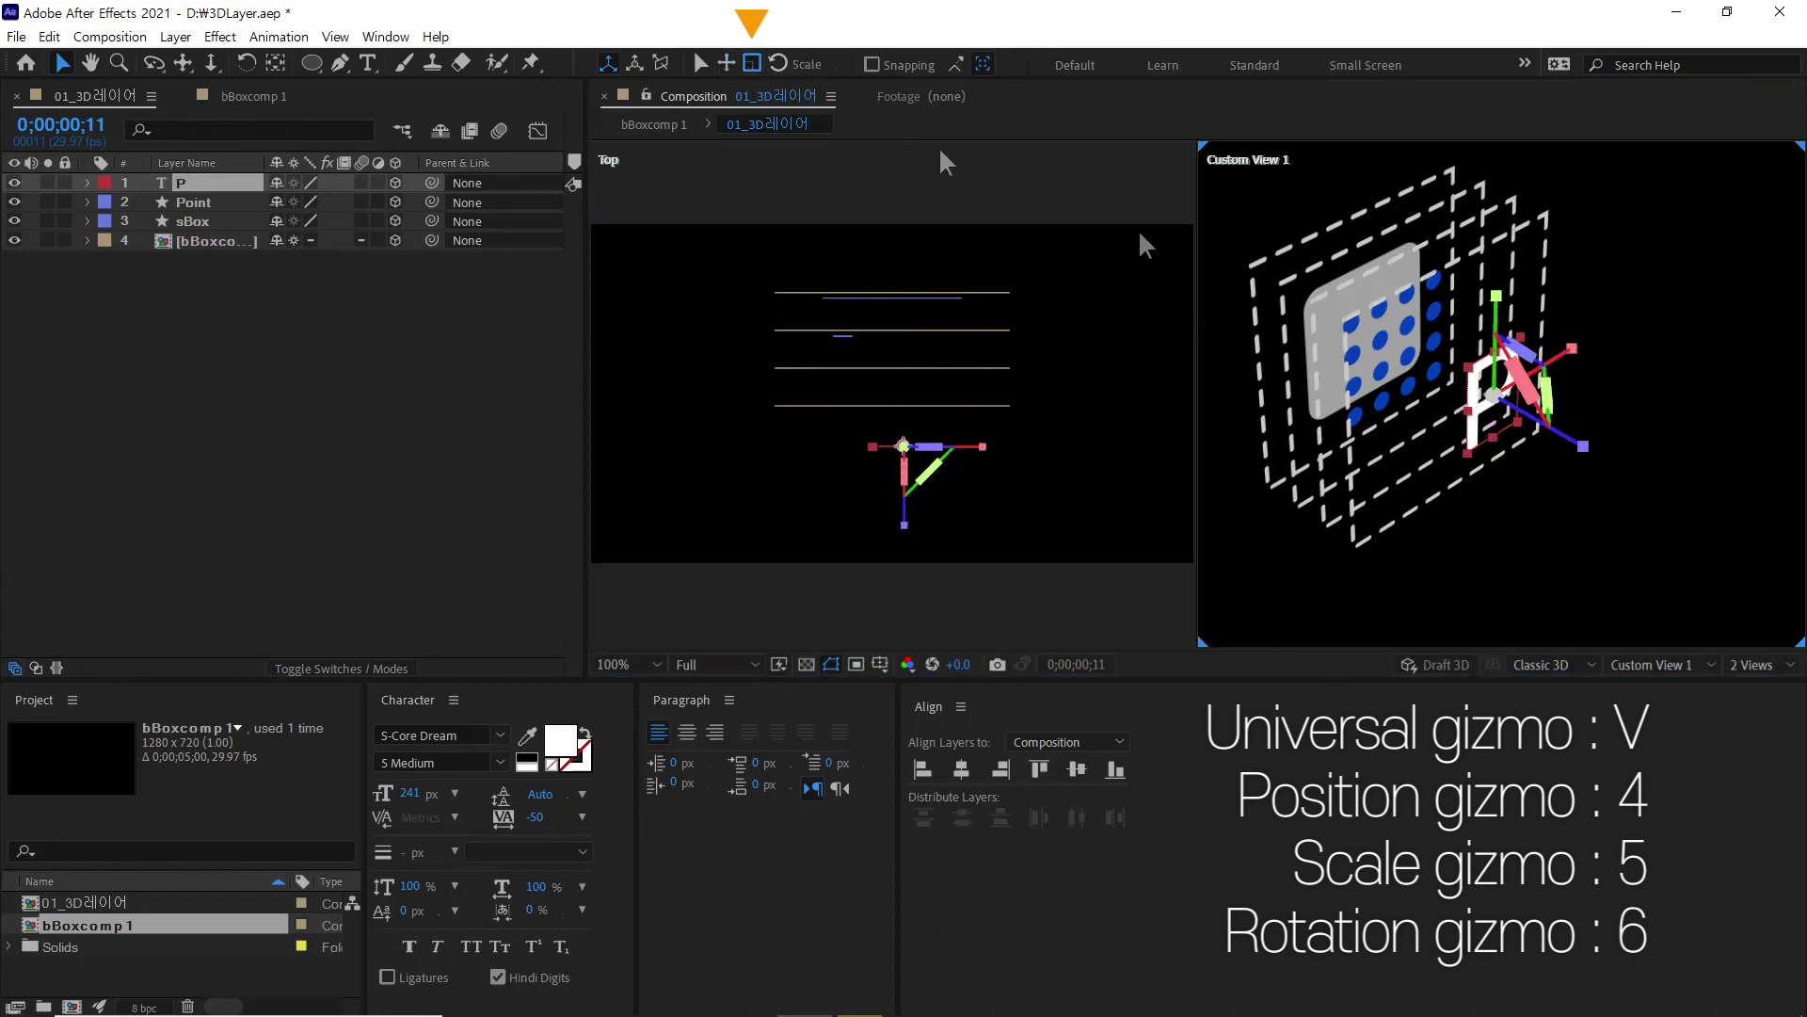
{"action": "mouse_move", "coordinate": [1570, 350]}
{"action": "left_mouse_down"}
{"action": "mouse_move", "coordinate": [1642, 307]}
{"action": "mouse_move", "coordinate": [1575, 345]}
{"action": "left_mouse_up"}
{"action": "left_click", "coordinate": [779, 63]}
{"action": "left_click_drag", "start_coordinate": [1482, 329], "coordinate": [1536, 365]}
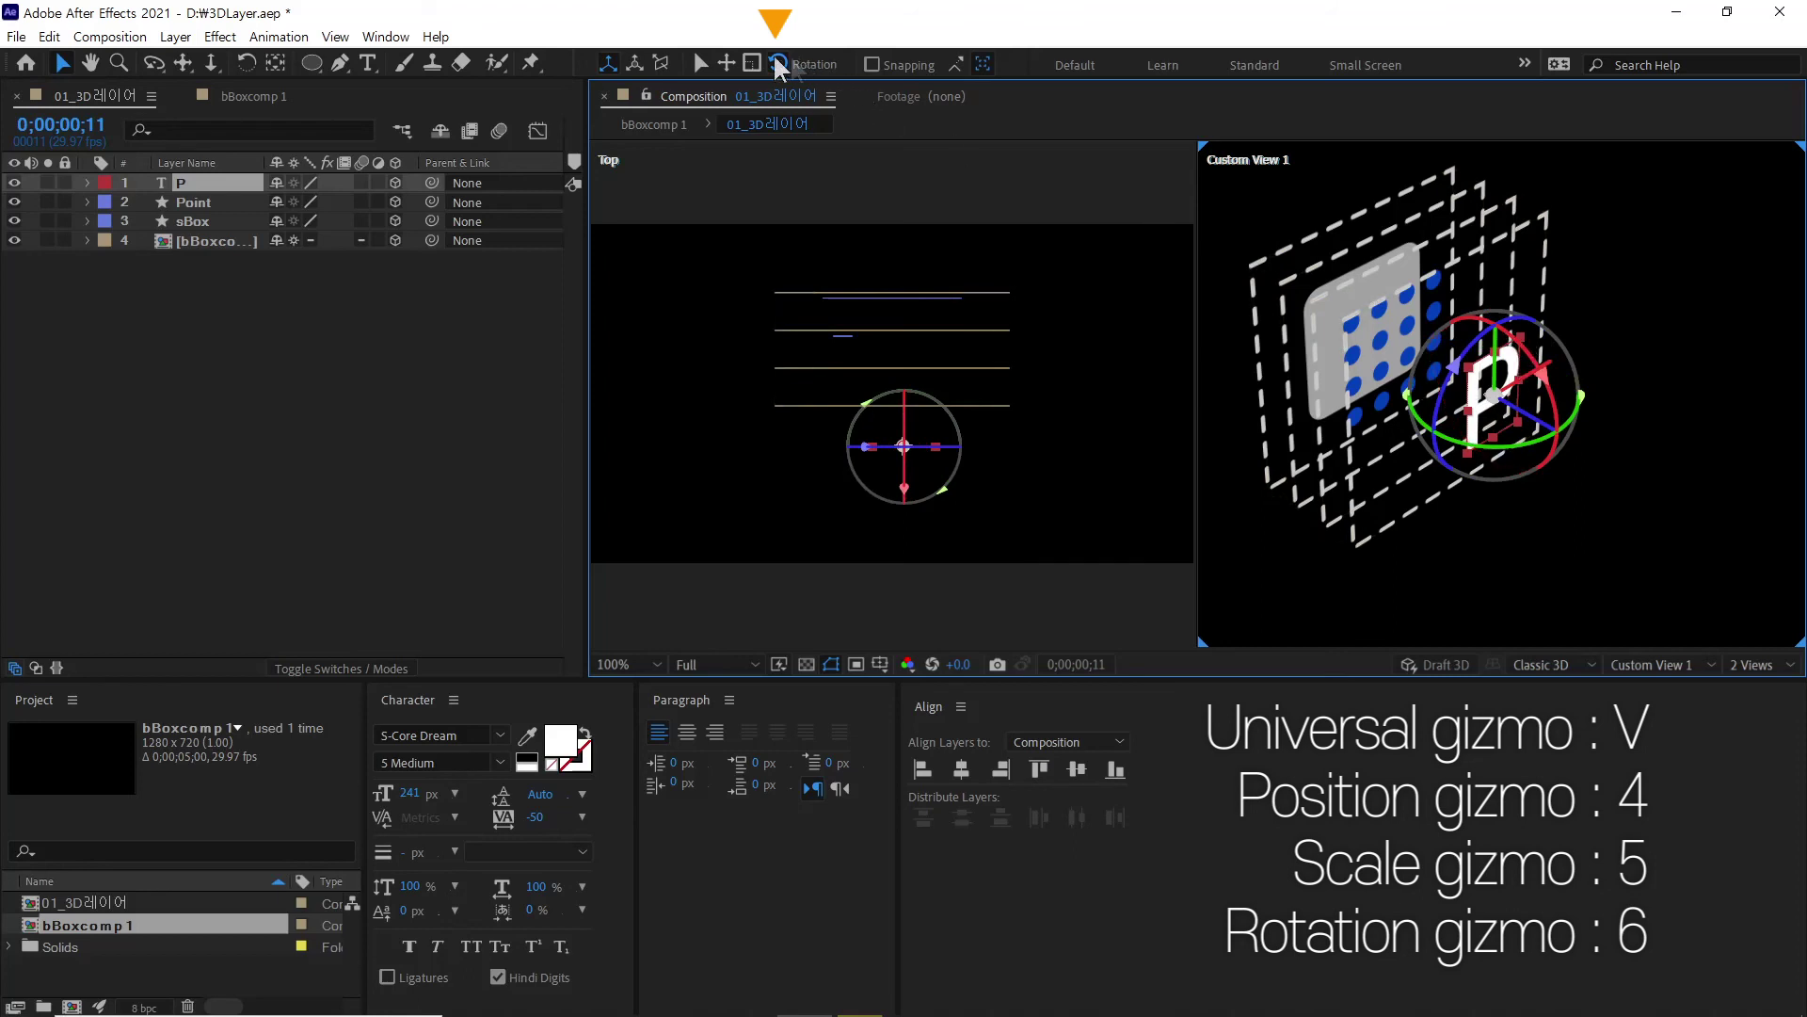
{"action": "left_click", "coordinate": [701, 60]}
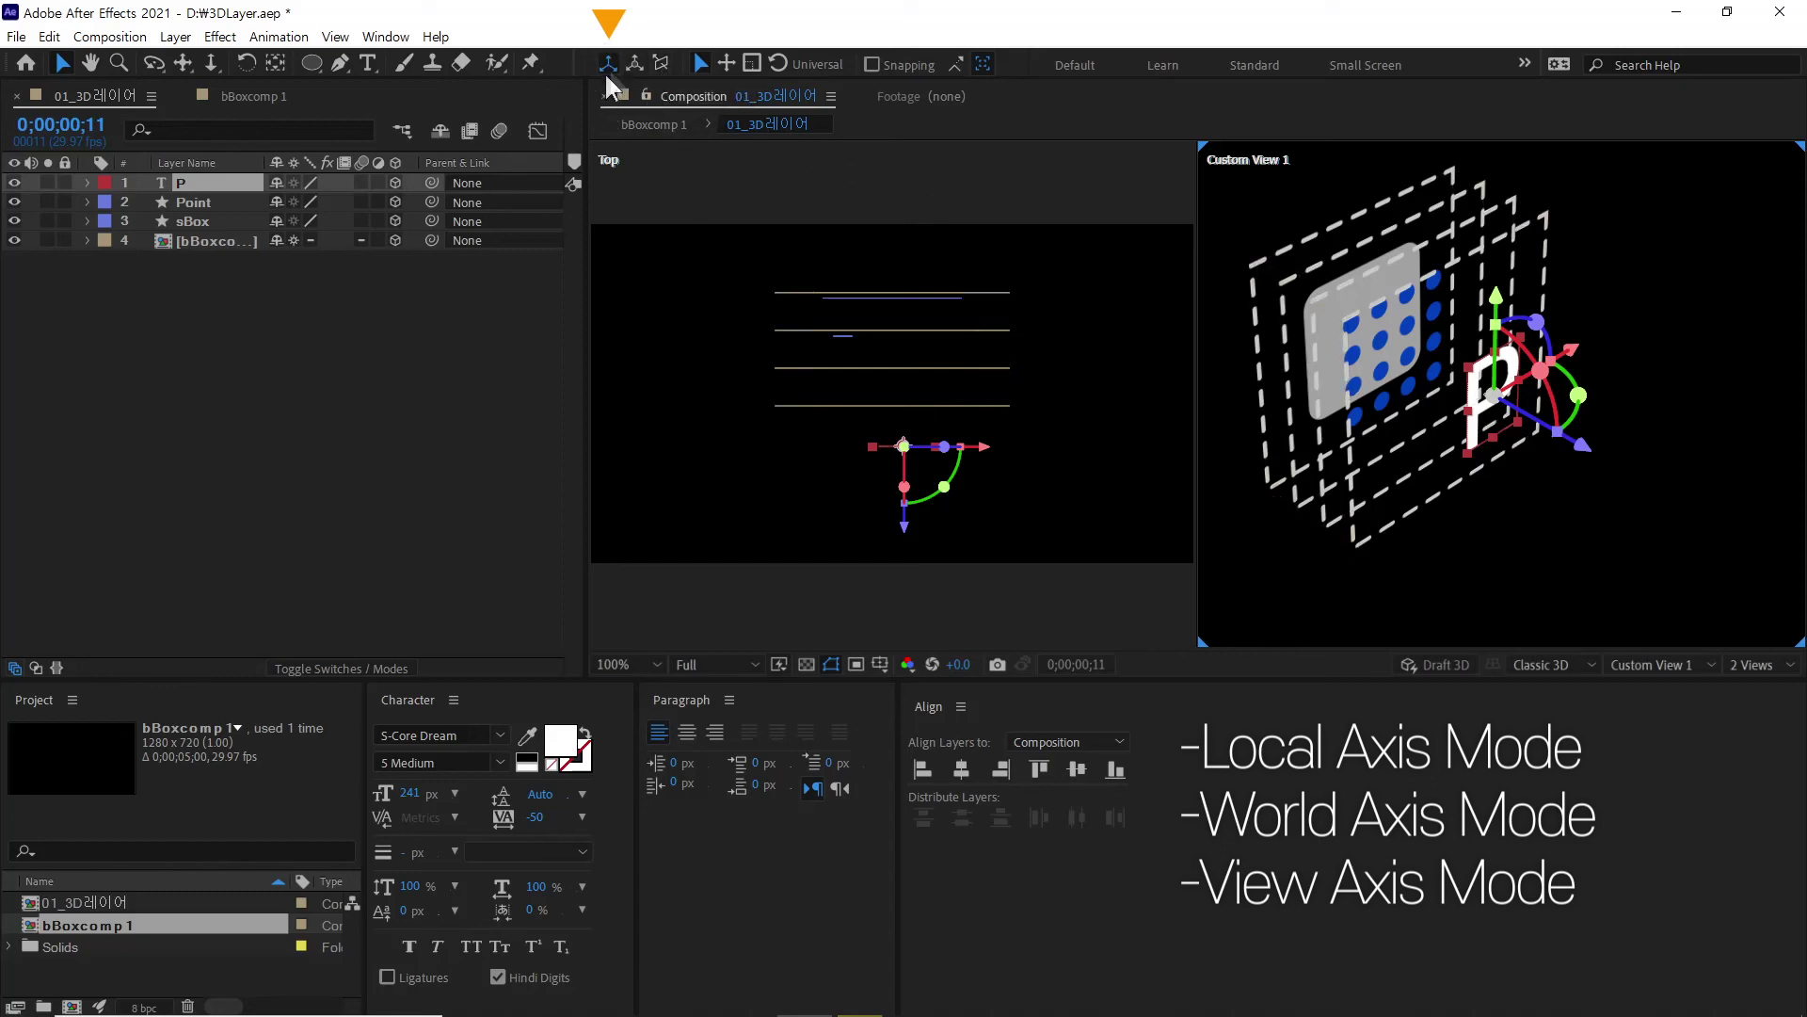
Step: Try rotating the P layer about its X axis in Local Axis Mode and undo the rotation
{"action": "left_click", "coordinate": [1551, 360]}
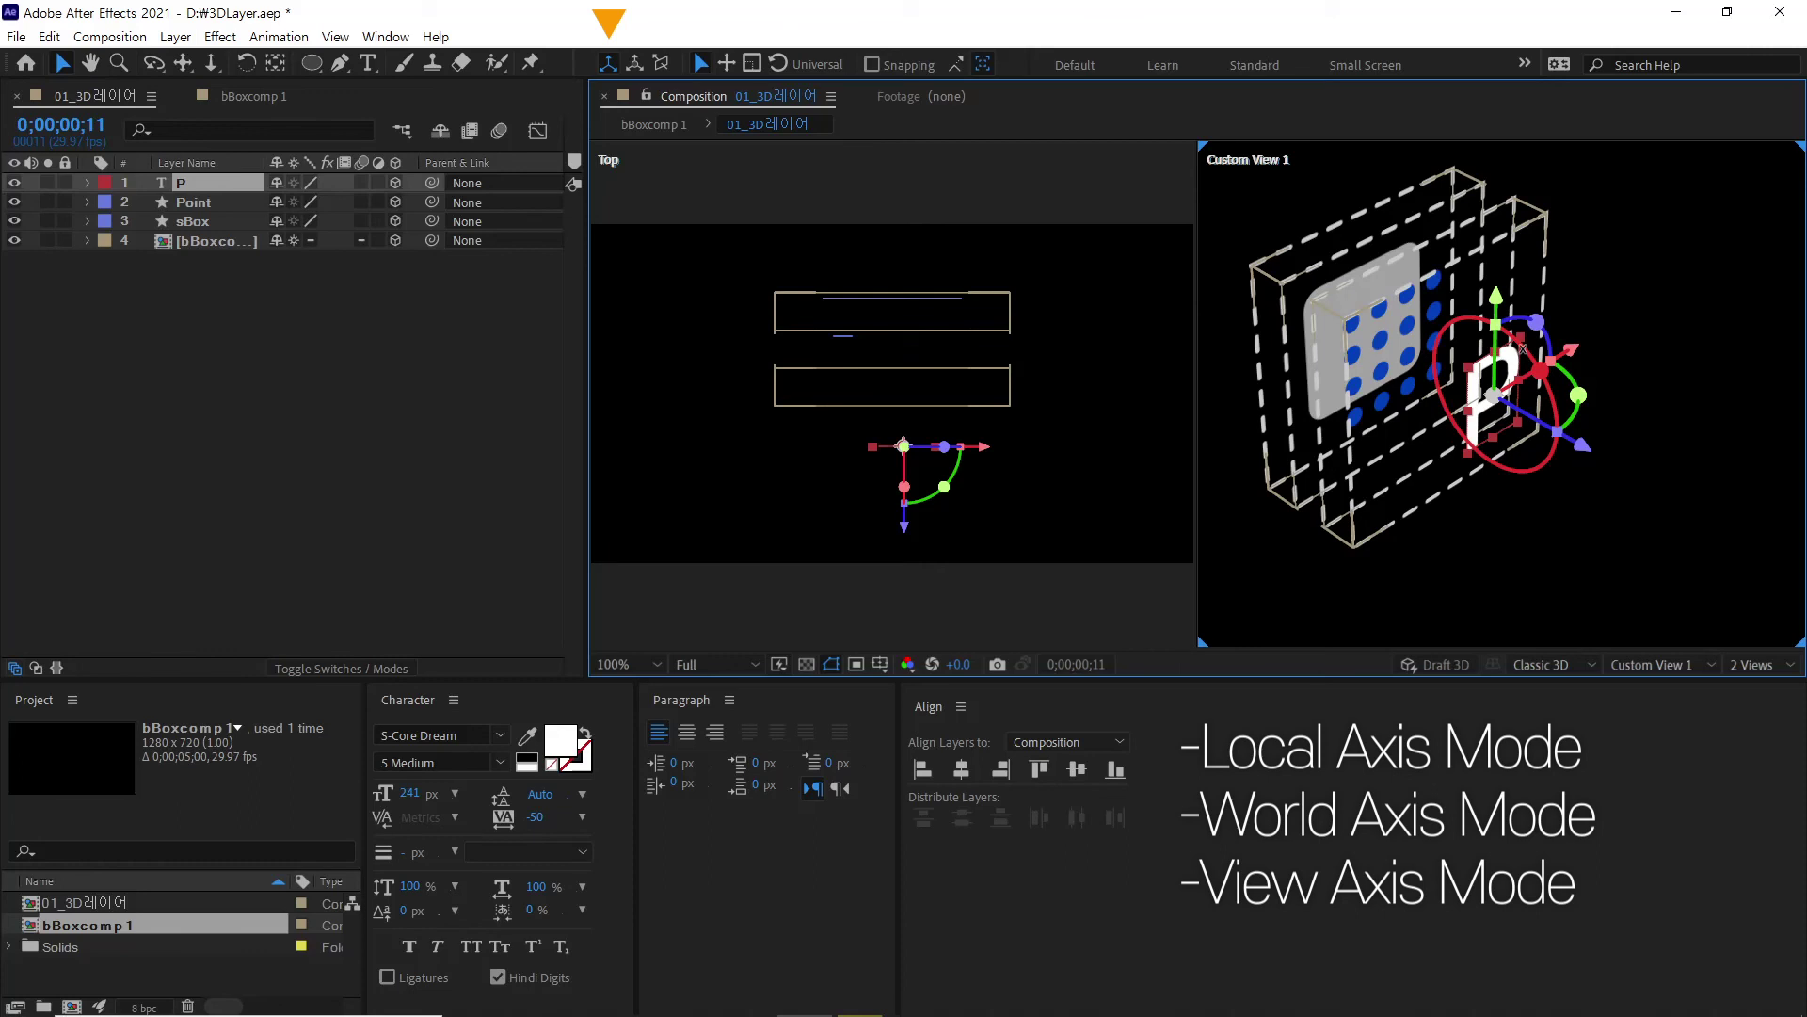
{"action": "left_click_drag", "start_coordinate": [1523, 349], "coordinate": [1540, 395]}
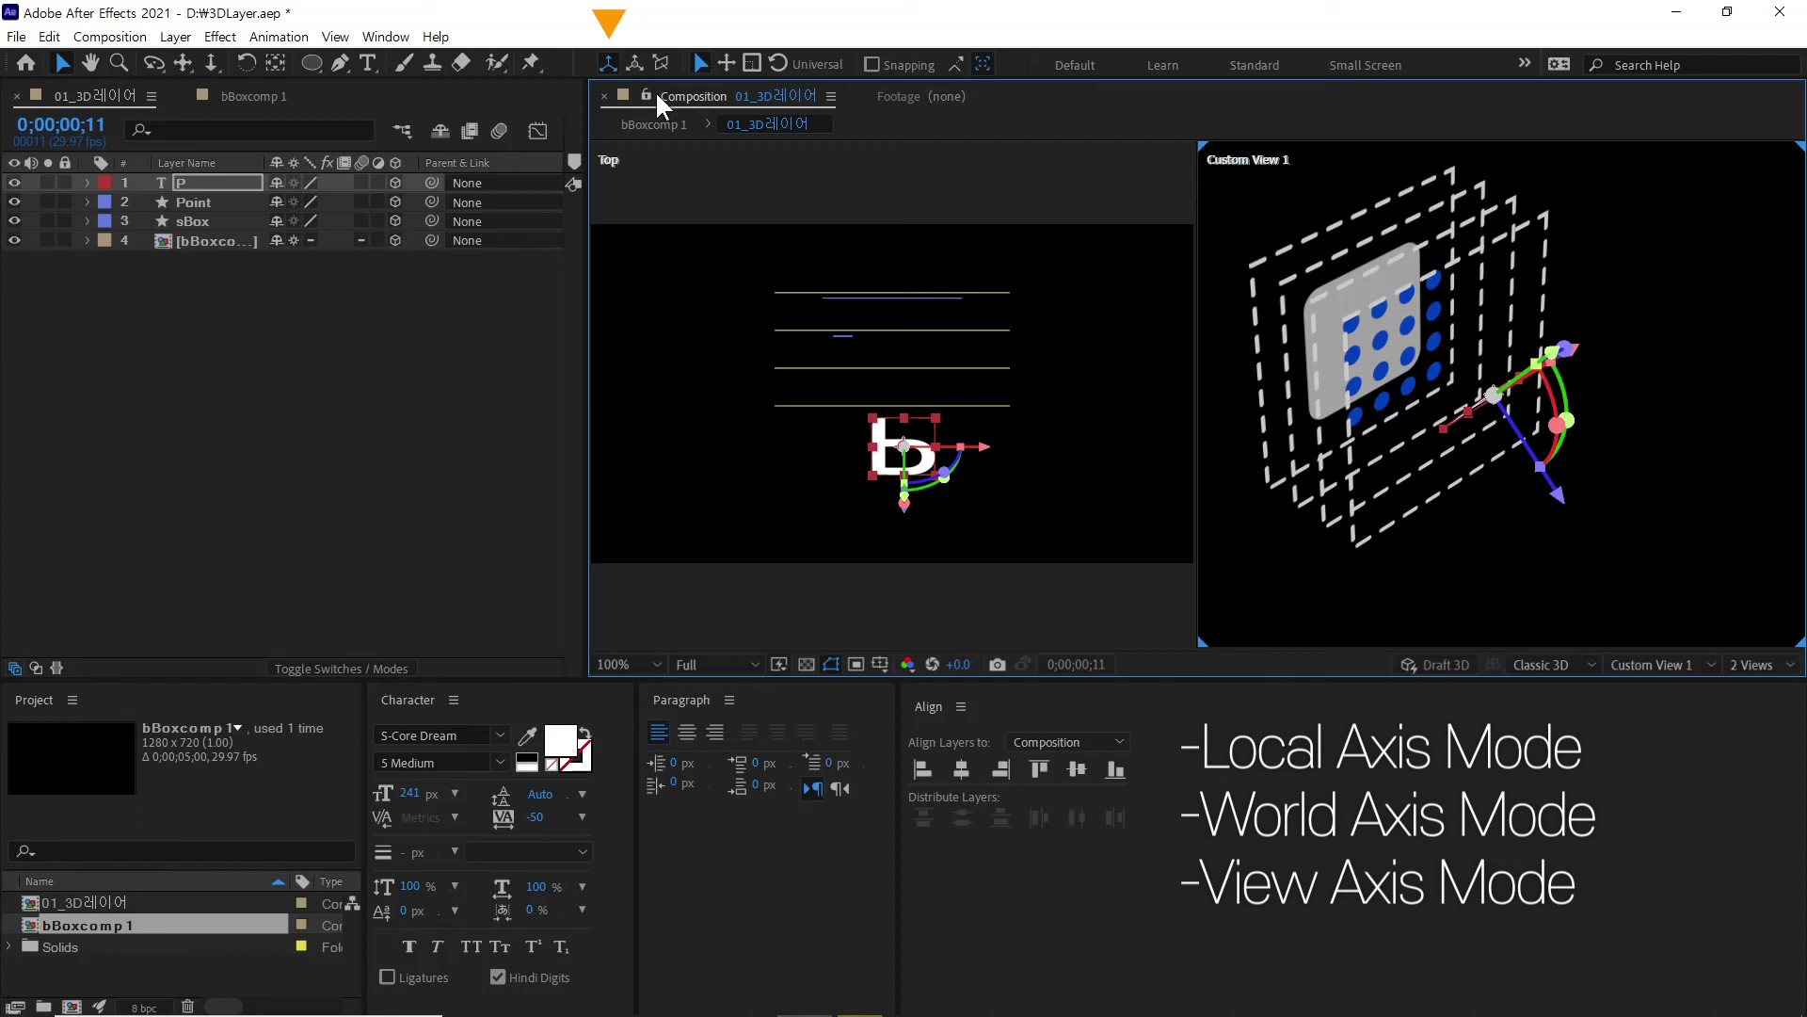
{"action": "left_click_drag", "start_coordinate": [1563, 421], "coordinate": [1520, 384]}
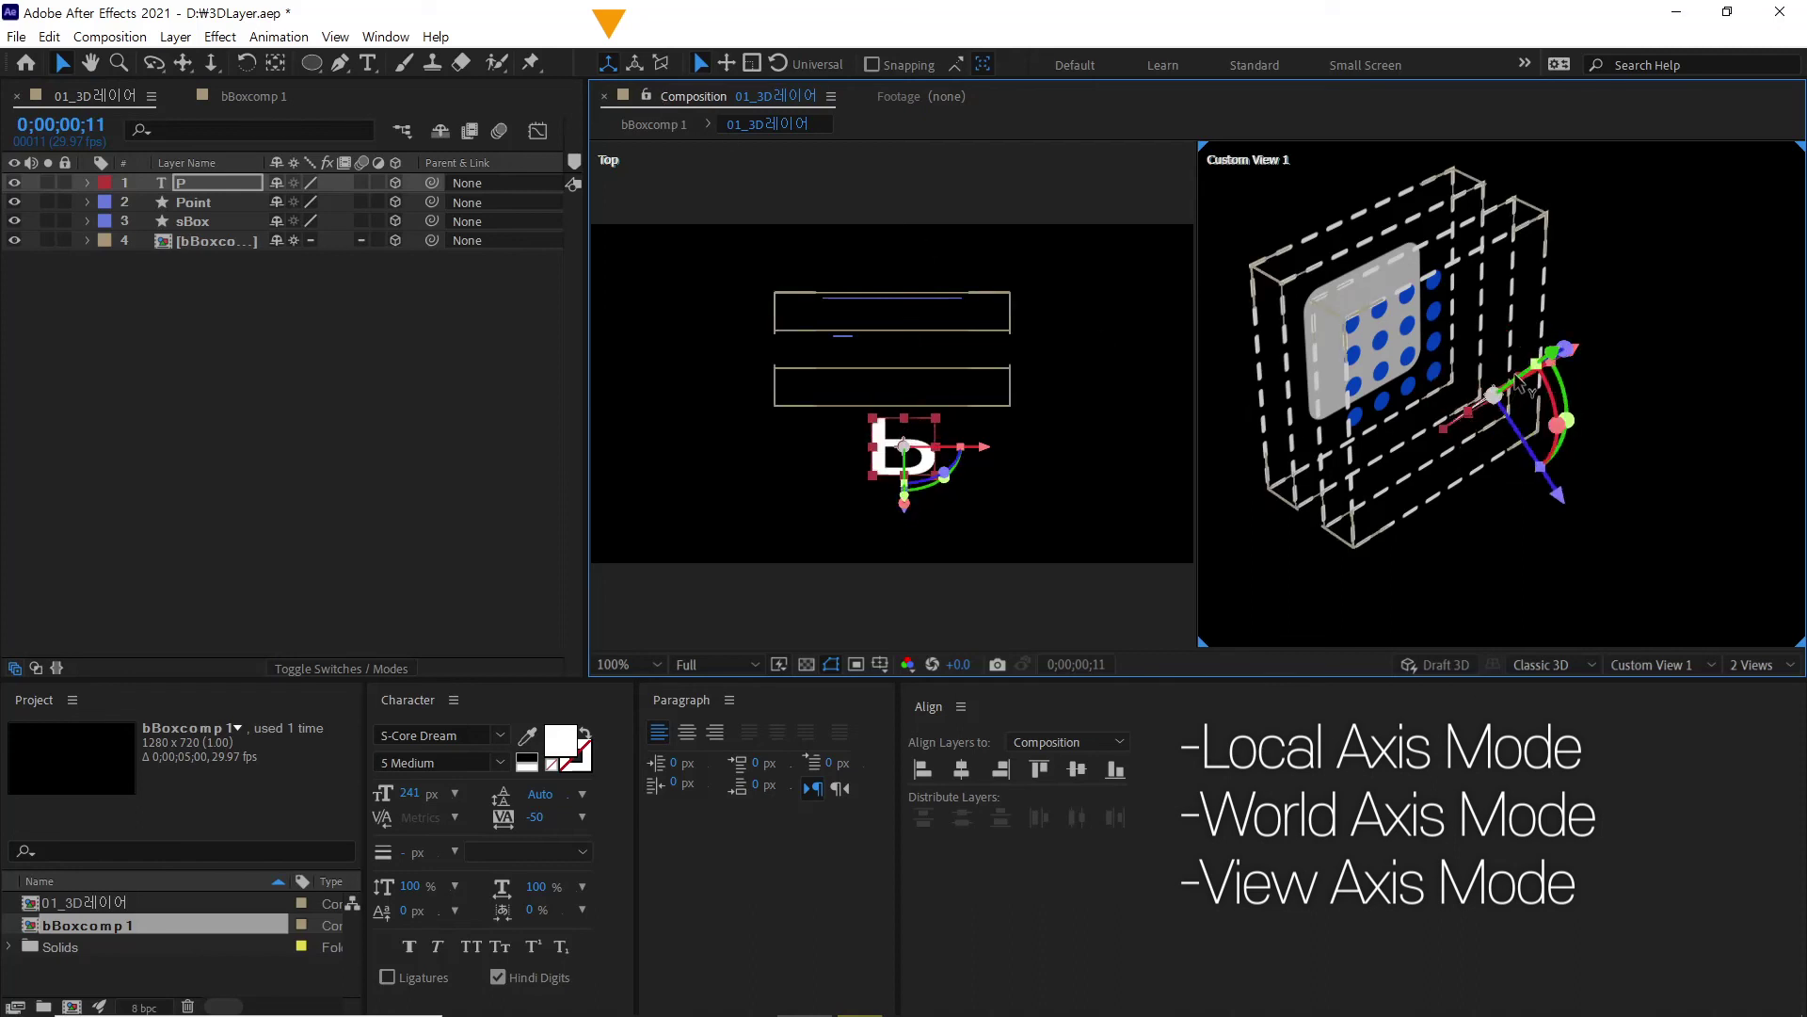
{"action": "key", "text": "ctrl+z"}
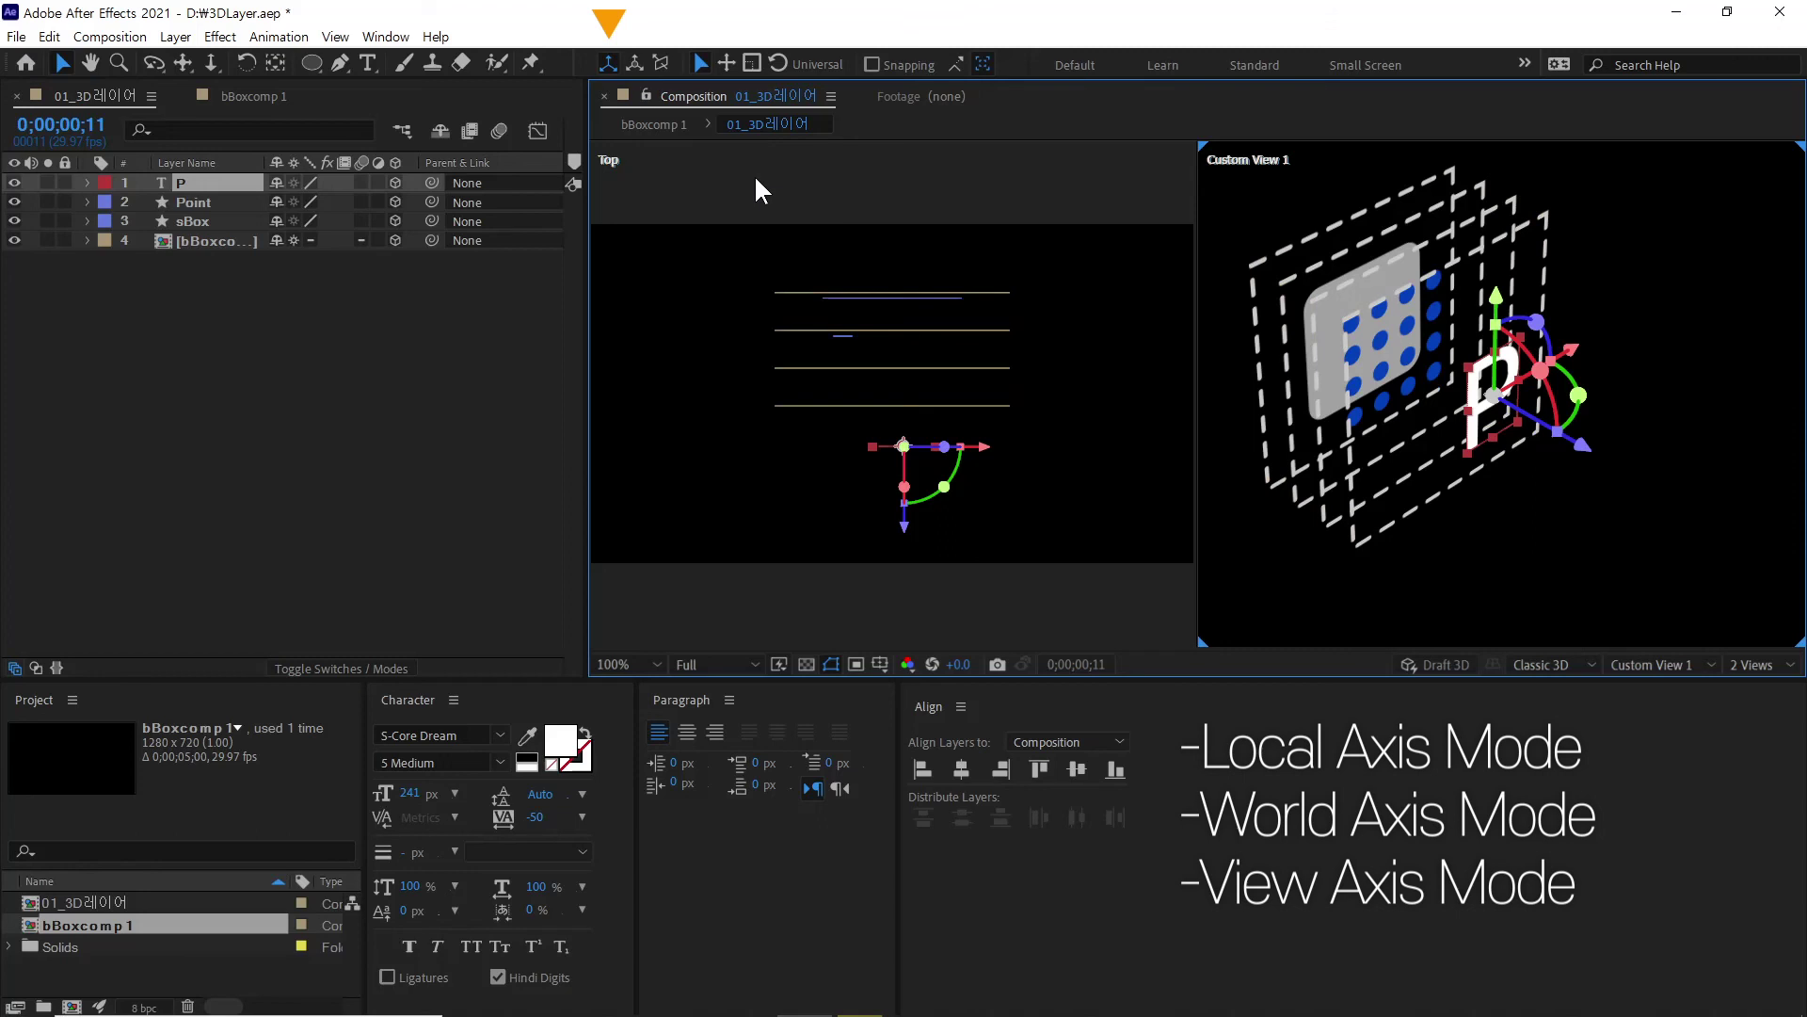
Step: Tilt the P layer about the X axis in World Axis Mode and compare its gizmo with Local Axis Mode
{"action": "left_click", "coordinate": [634, 60]}
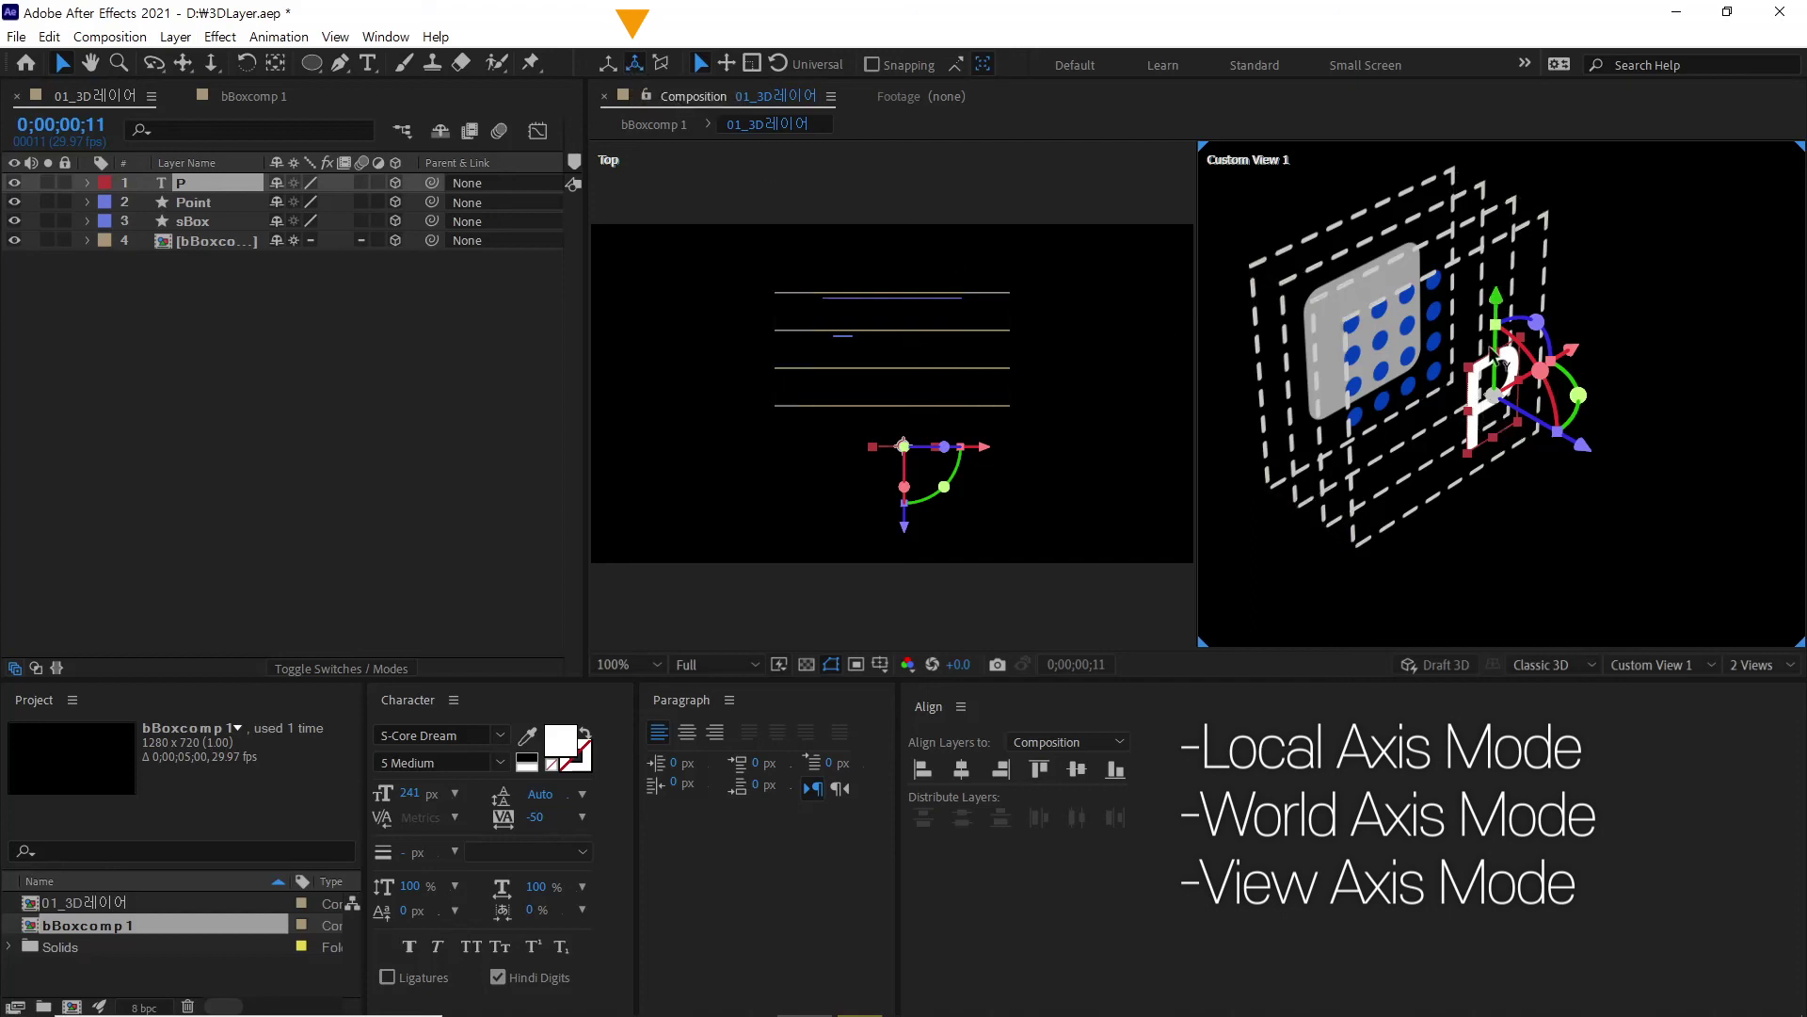
{"action": "left_click_drag", "start_coordinate": [1520, 341], "coordinate": [1495, 393]}
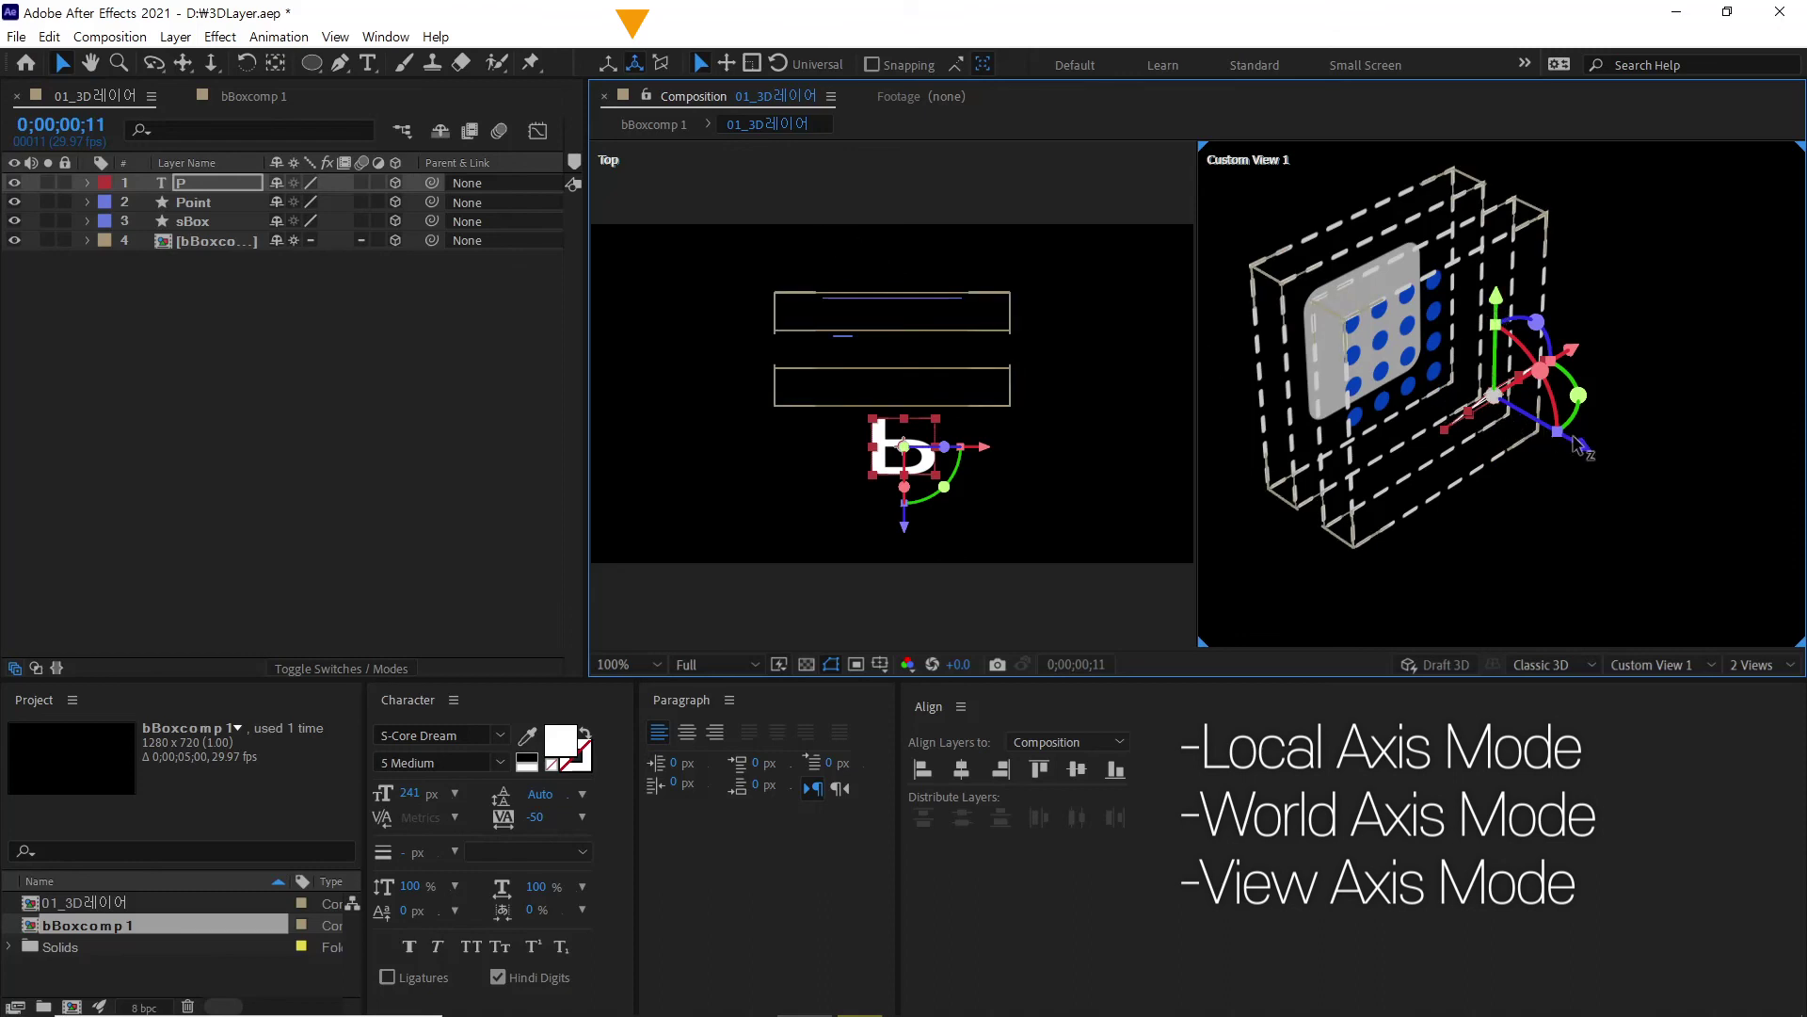
{"action": "left_click", "coordinate": [609, 67]}
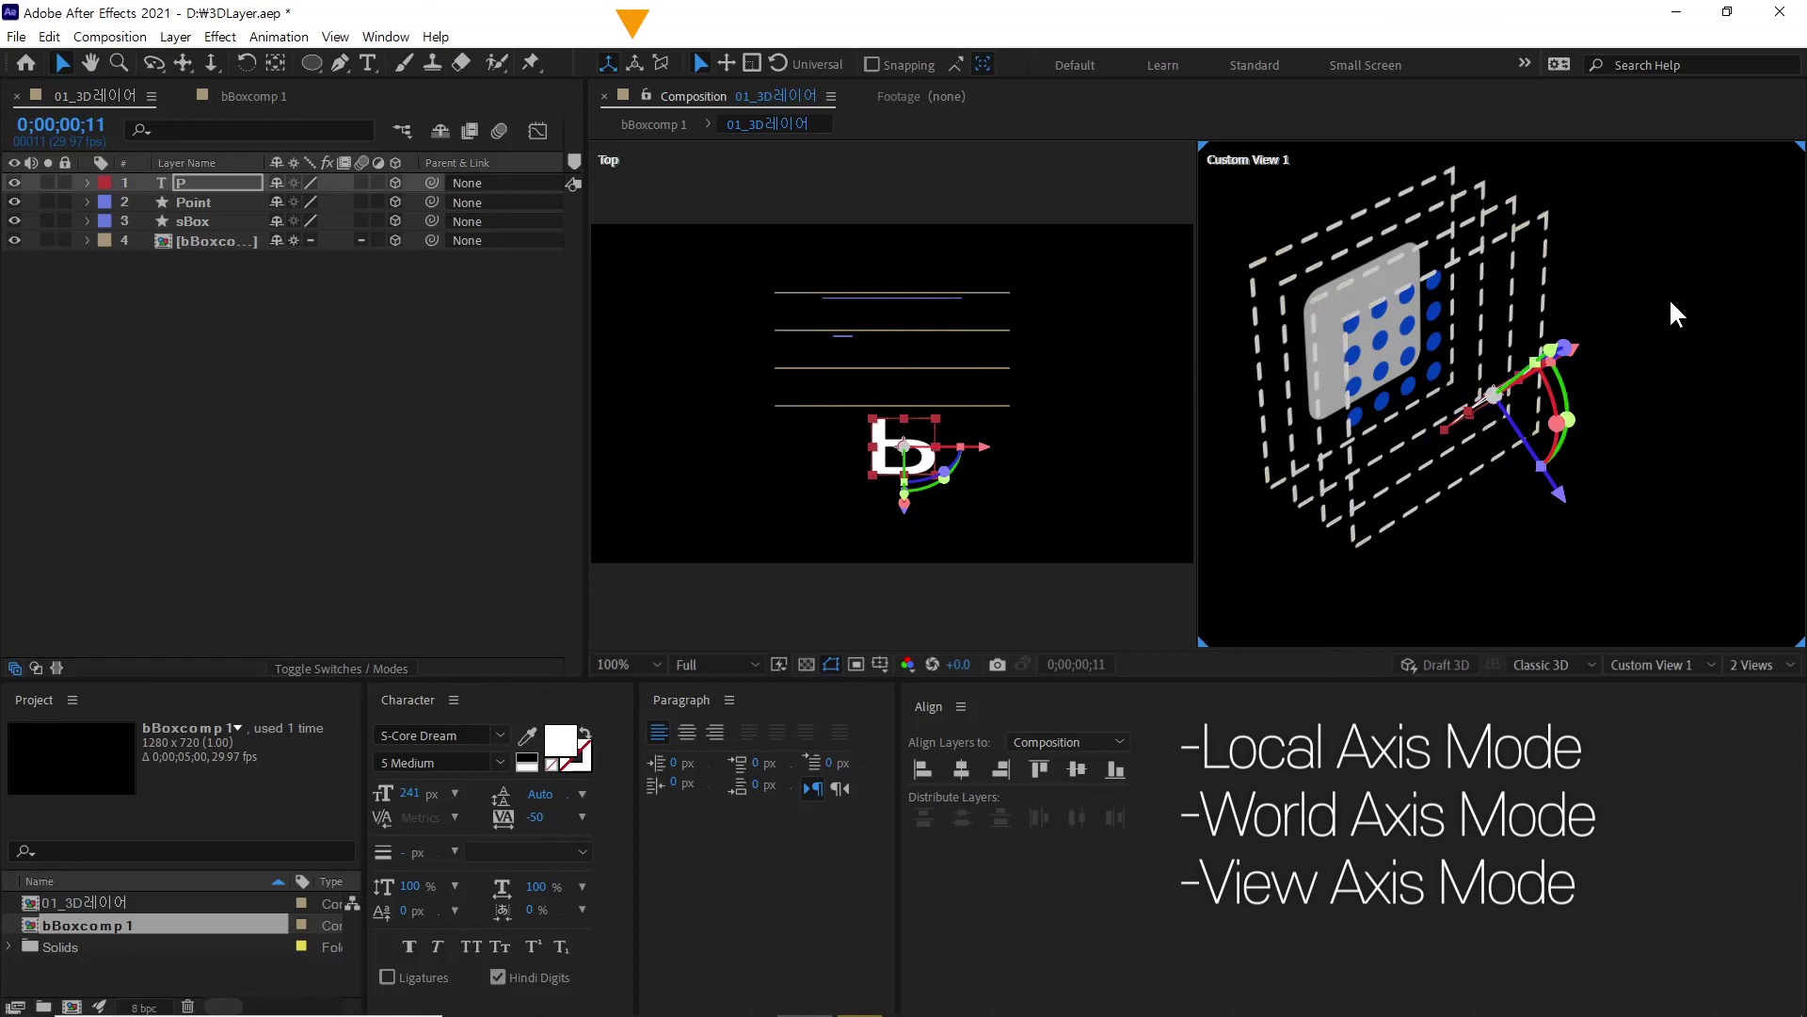
{"action": "left_click", "coordinate": [635, 63]}
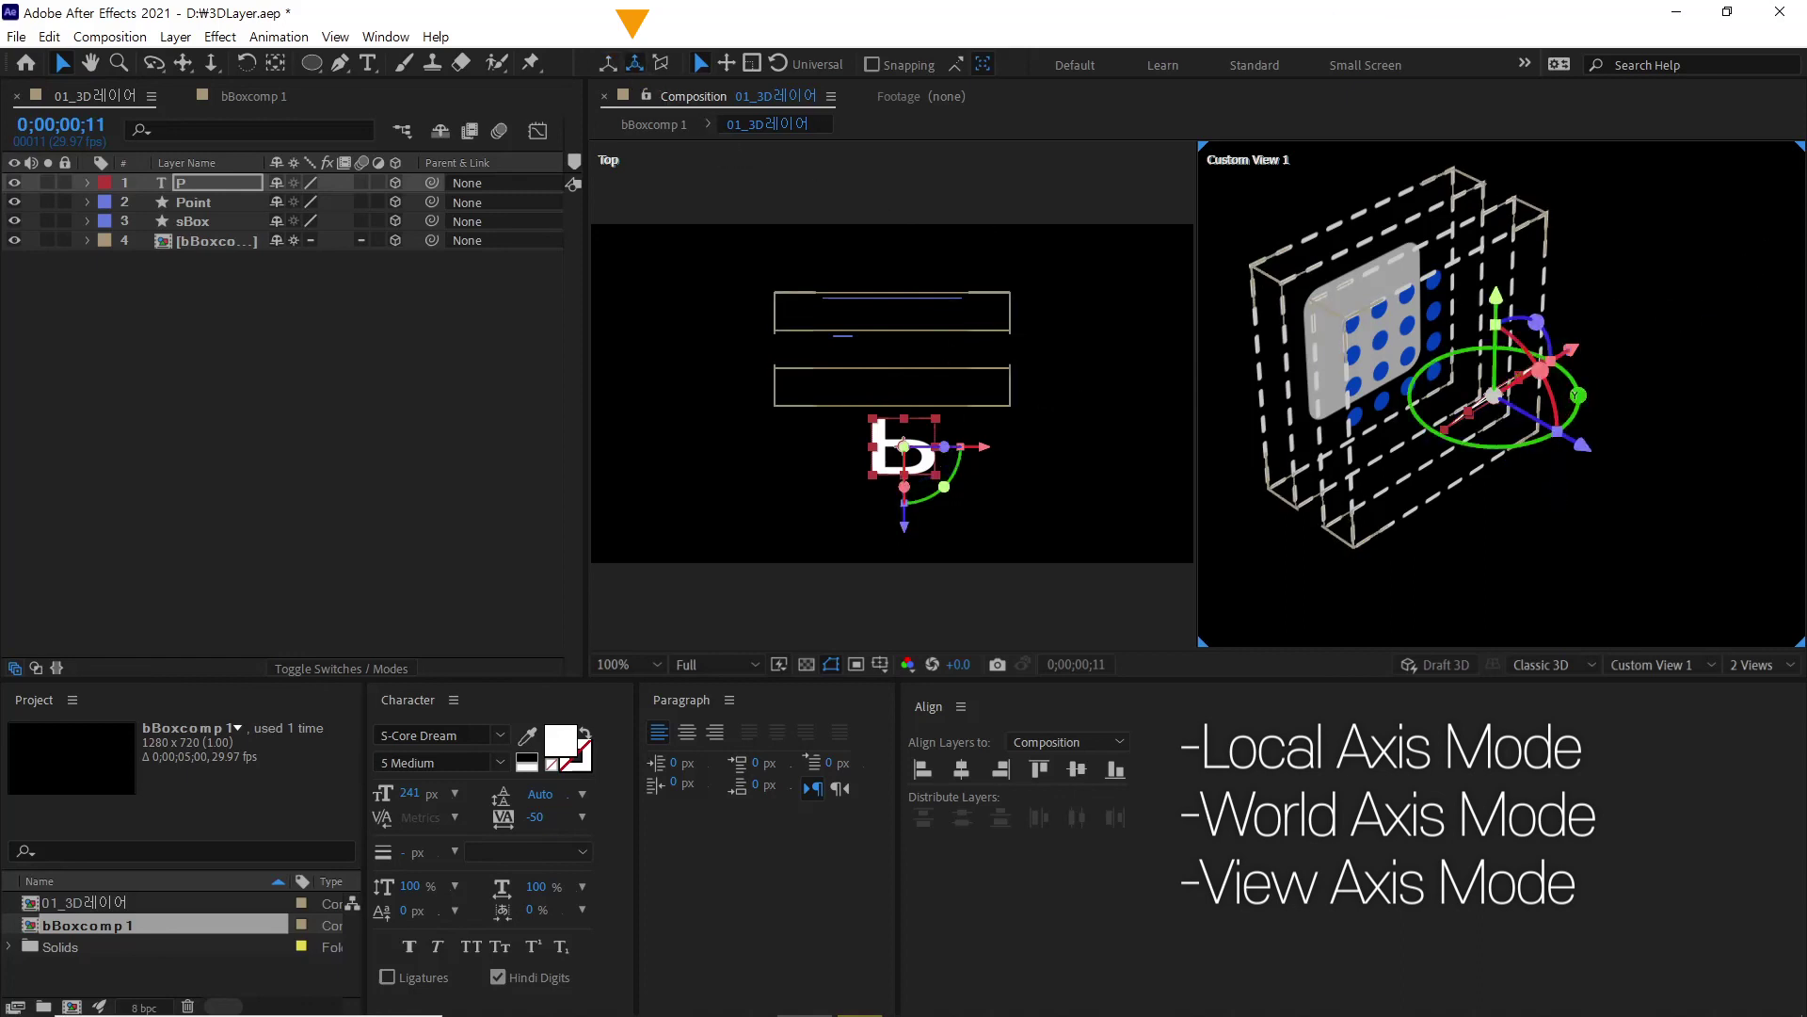
{"action": "mouse_move", "coordinate": [1497, 300]}
{"action": "left_mouse_down"}
{"action": "mouse_move", "coordinate": [1492, 240]}
{"action": "mouse_move", "coordinate": [1489, 322]}
{"action": "left_mouse_up"}
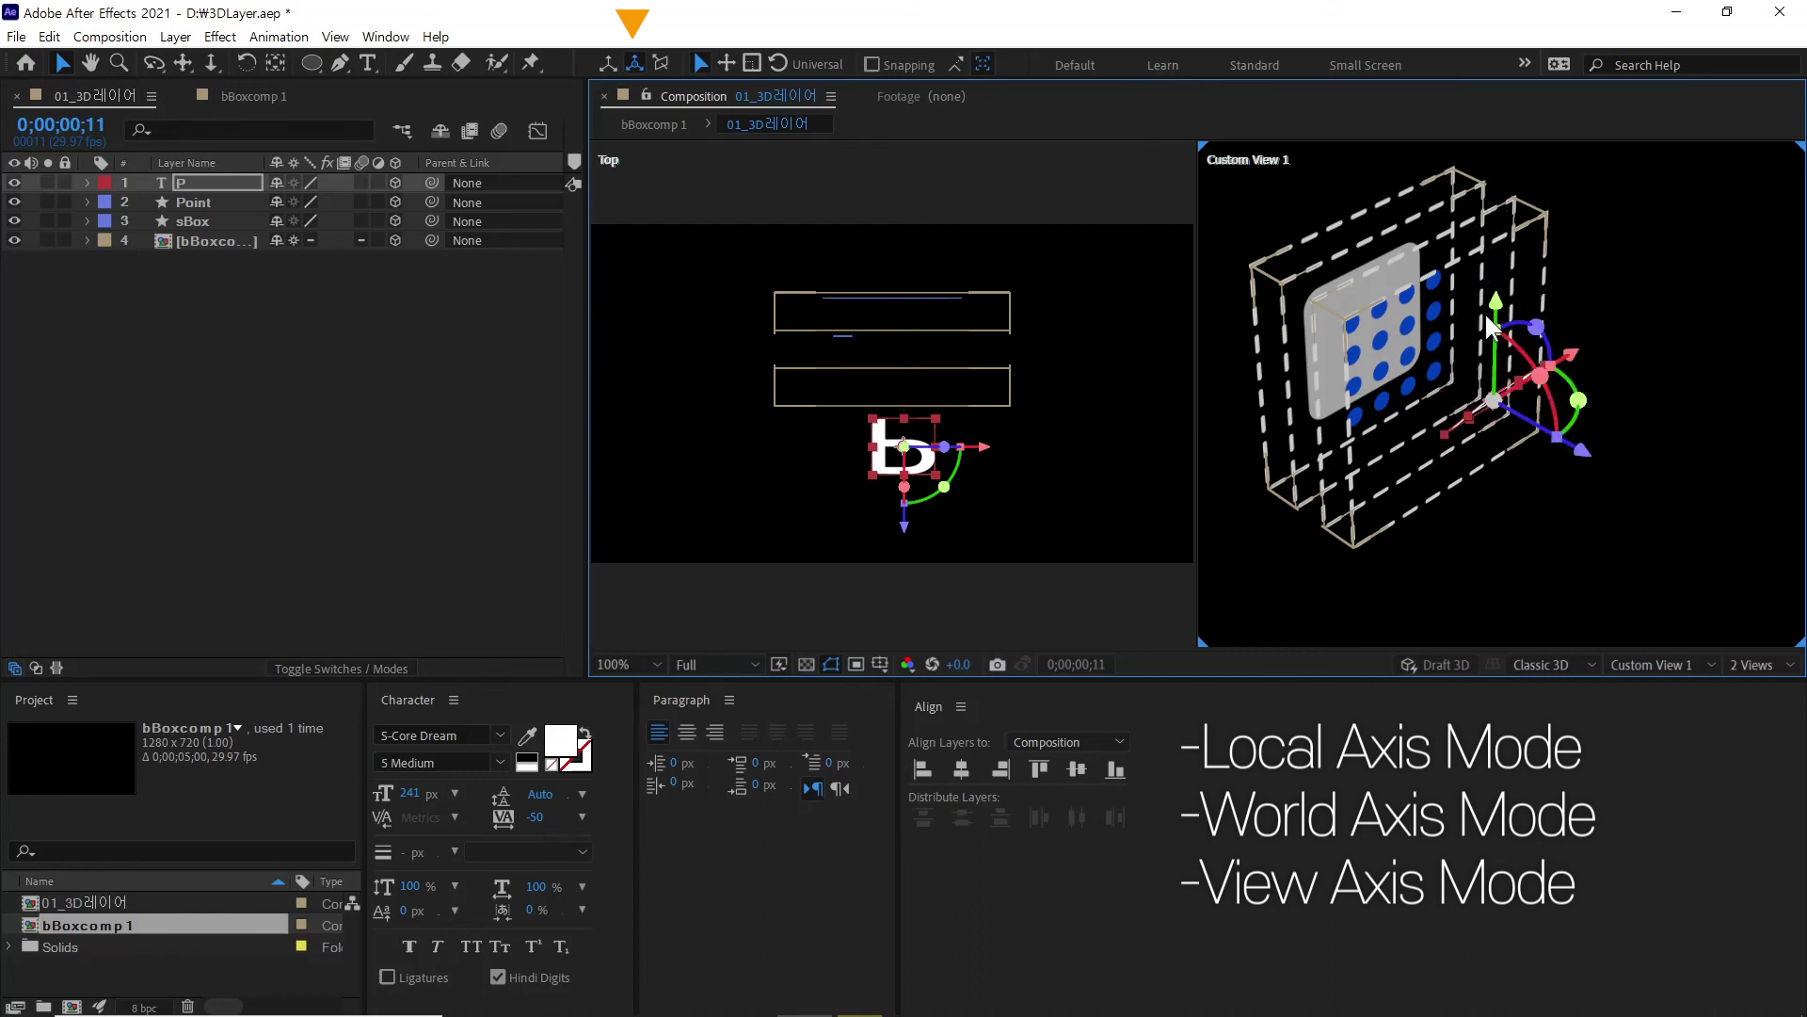
Step: Switch the gizmo to View Axis Mode and change the Top view to the Right view
{"action": "left_click", "coordinate": [661, 62]}
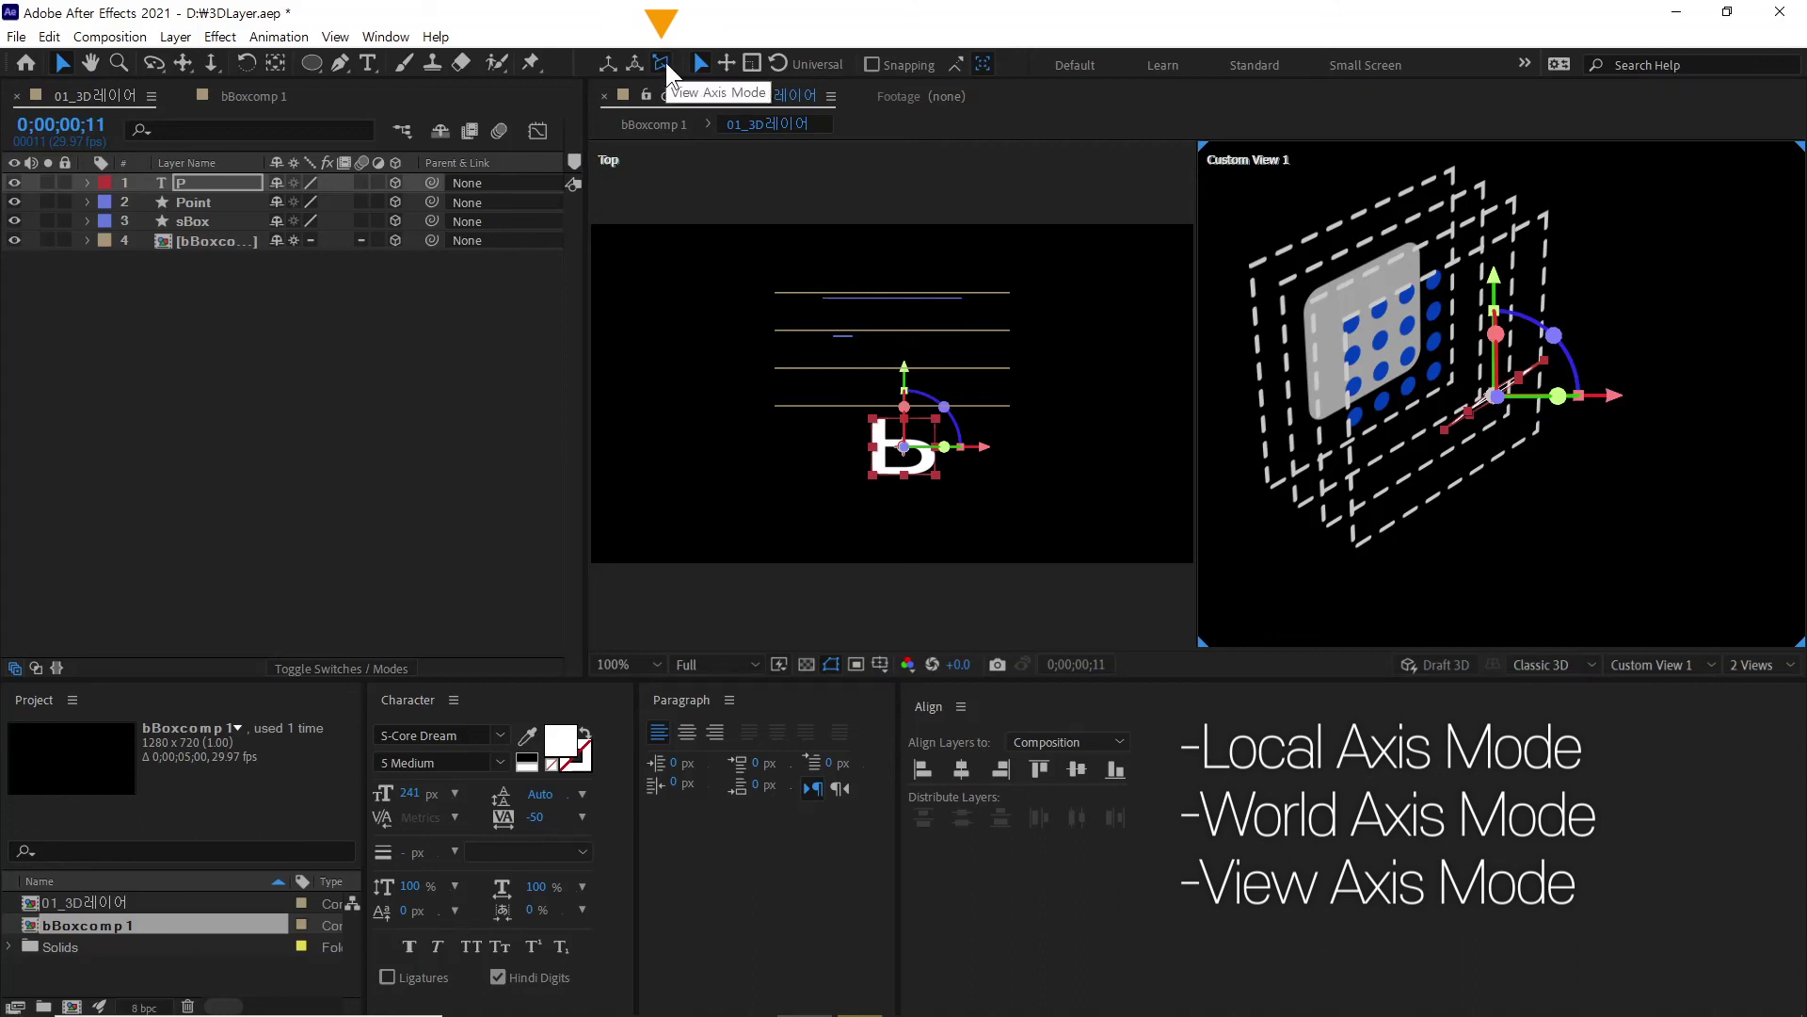
{"action": "left_click", "coordinate": [668, 64]}
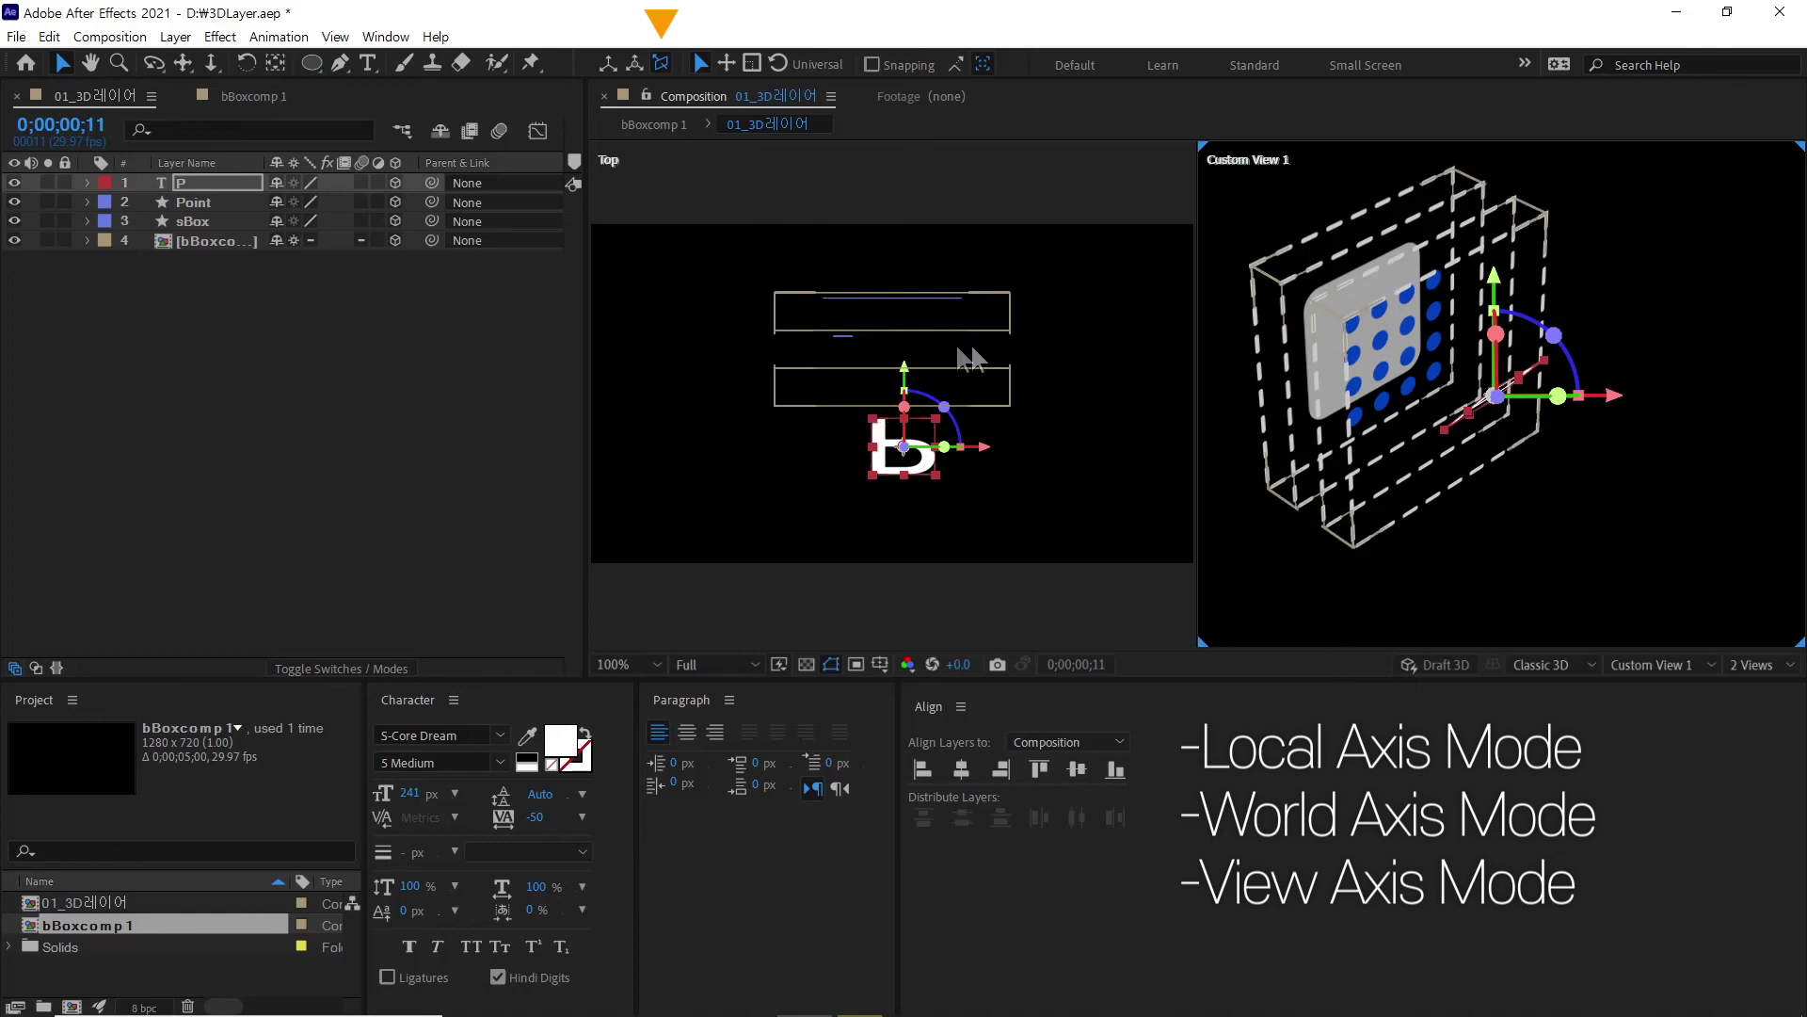
{"action": "left_click", "coordinate": [1006, 315]}
{"action": "left_click", "coordinate": [1658, 664]}
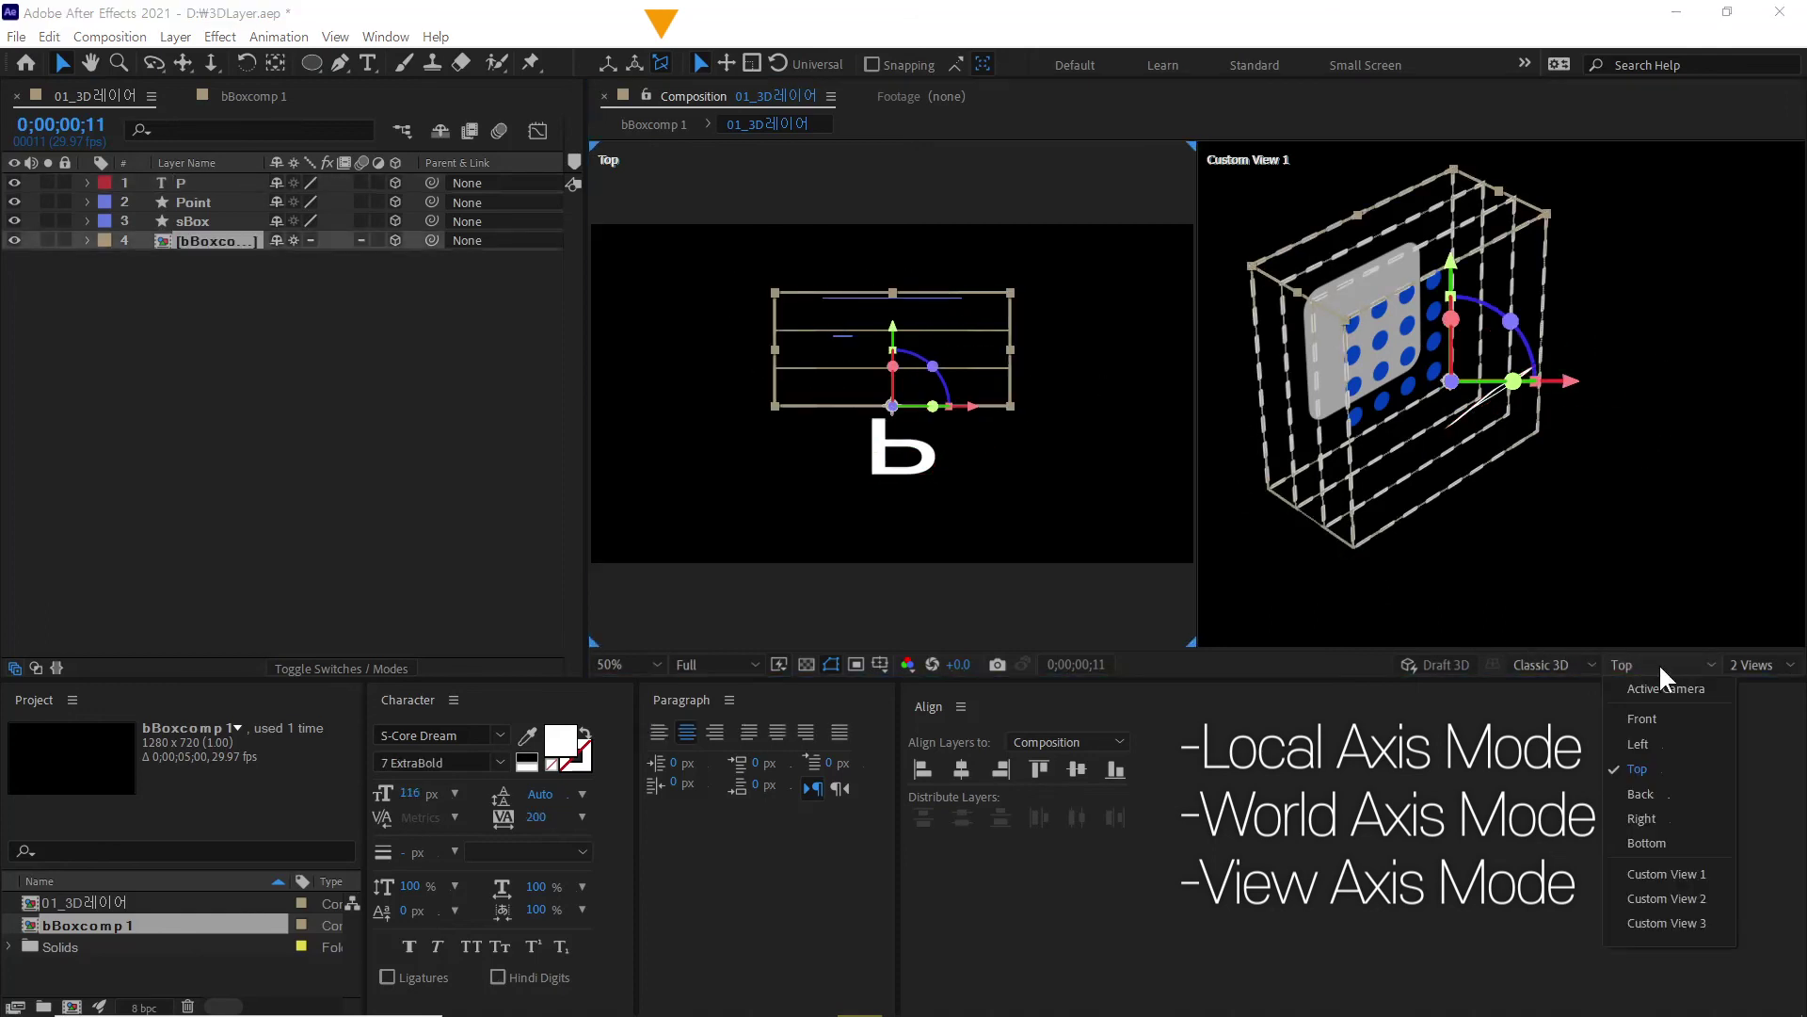
{"action": "left_click", "coordinate": [1677, 817]}
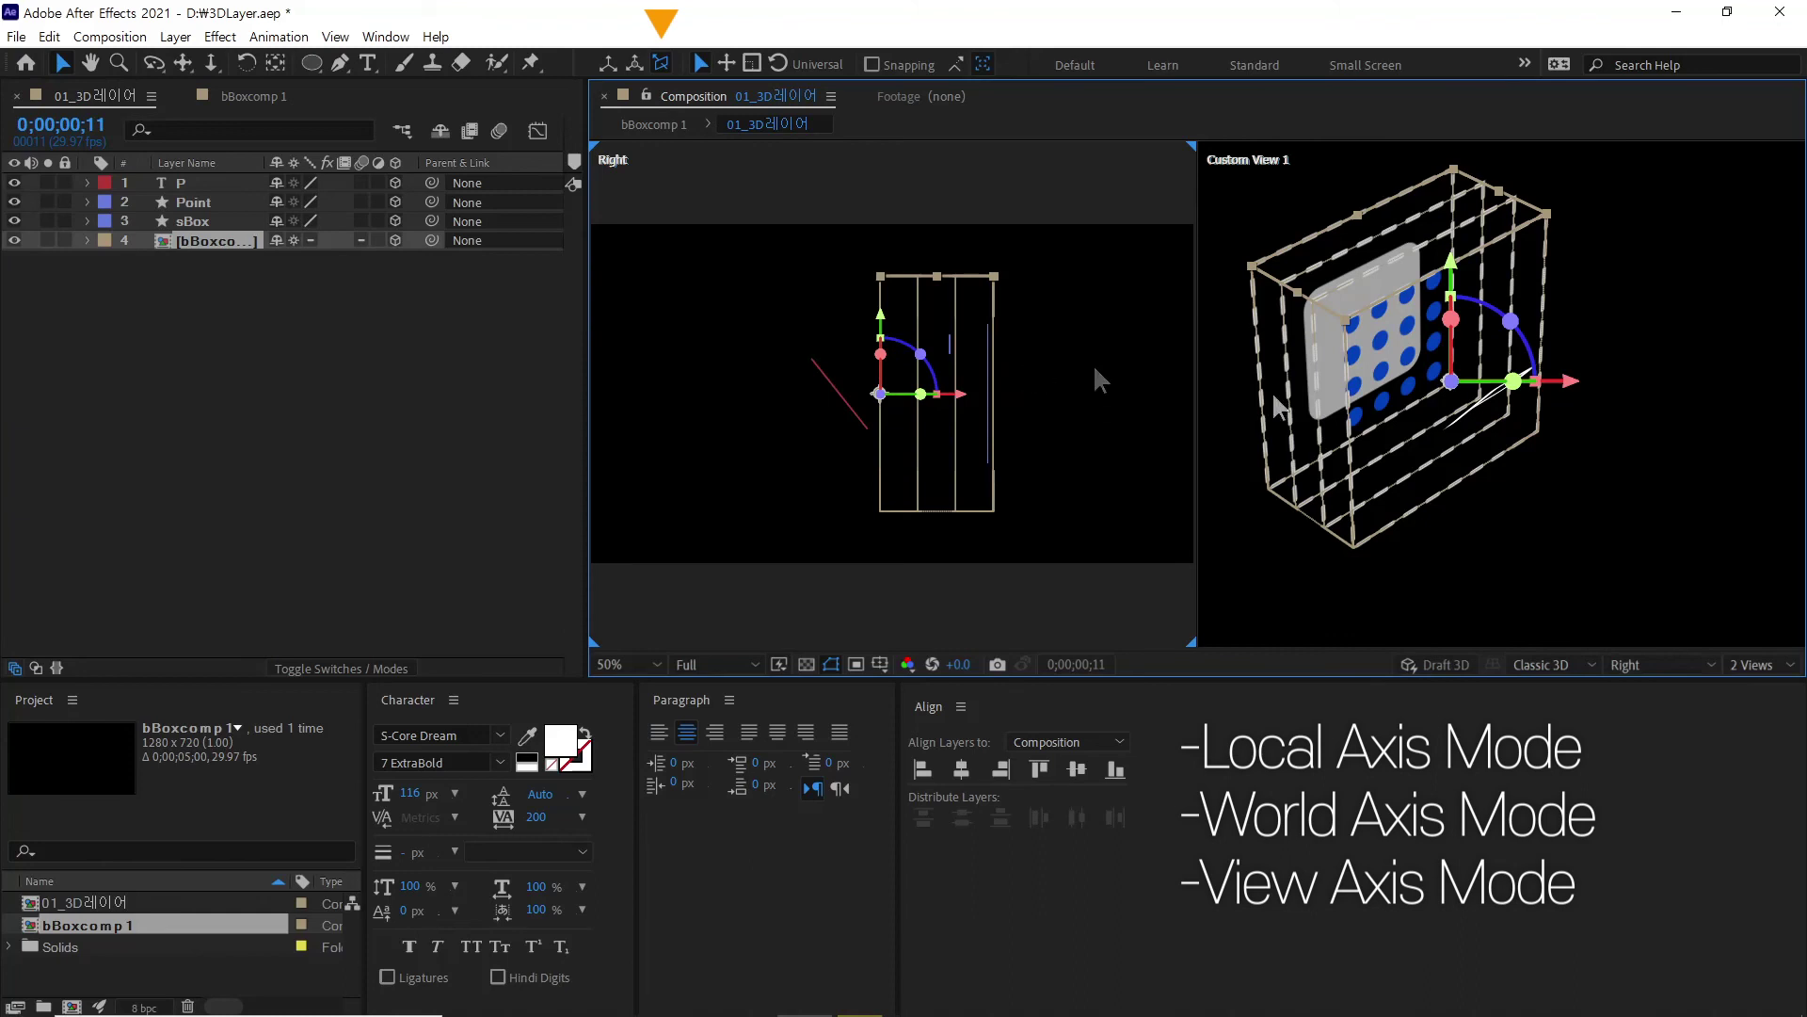
{"action": "left_click", "coordinate": [1636, 373]}
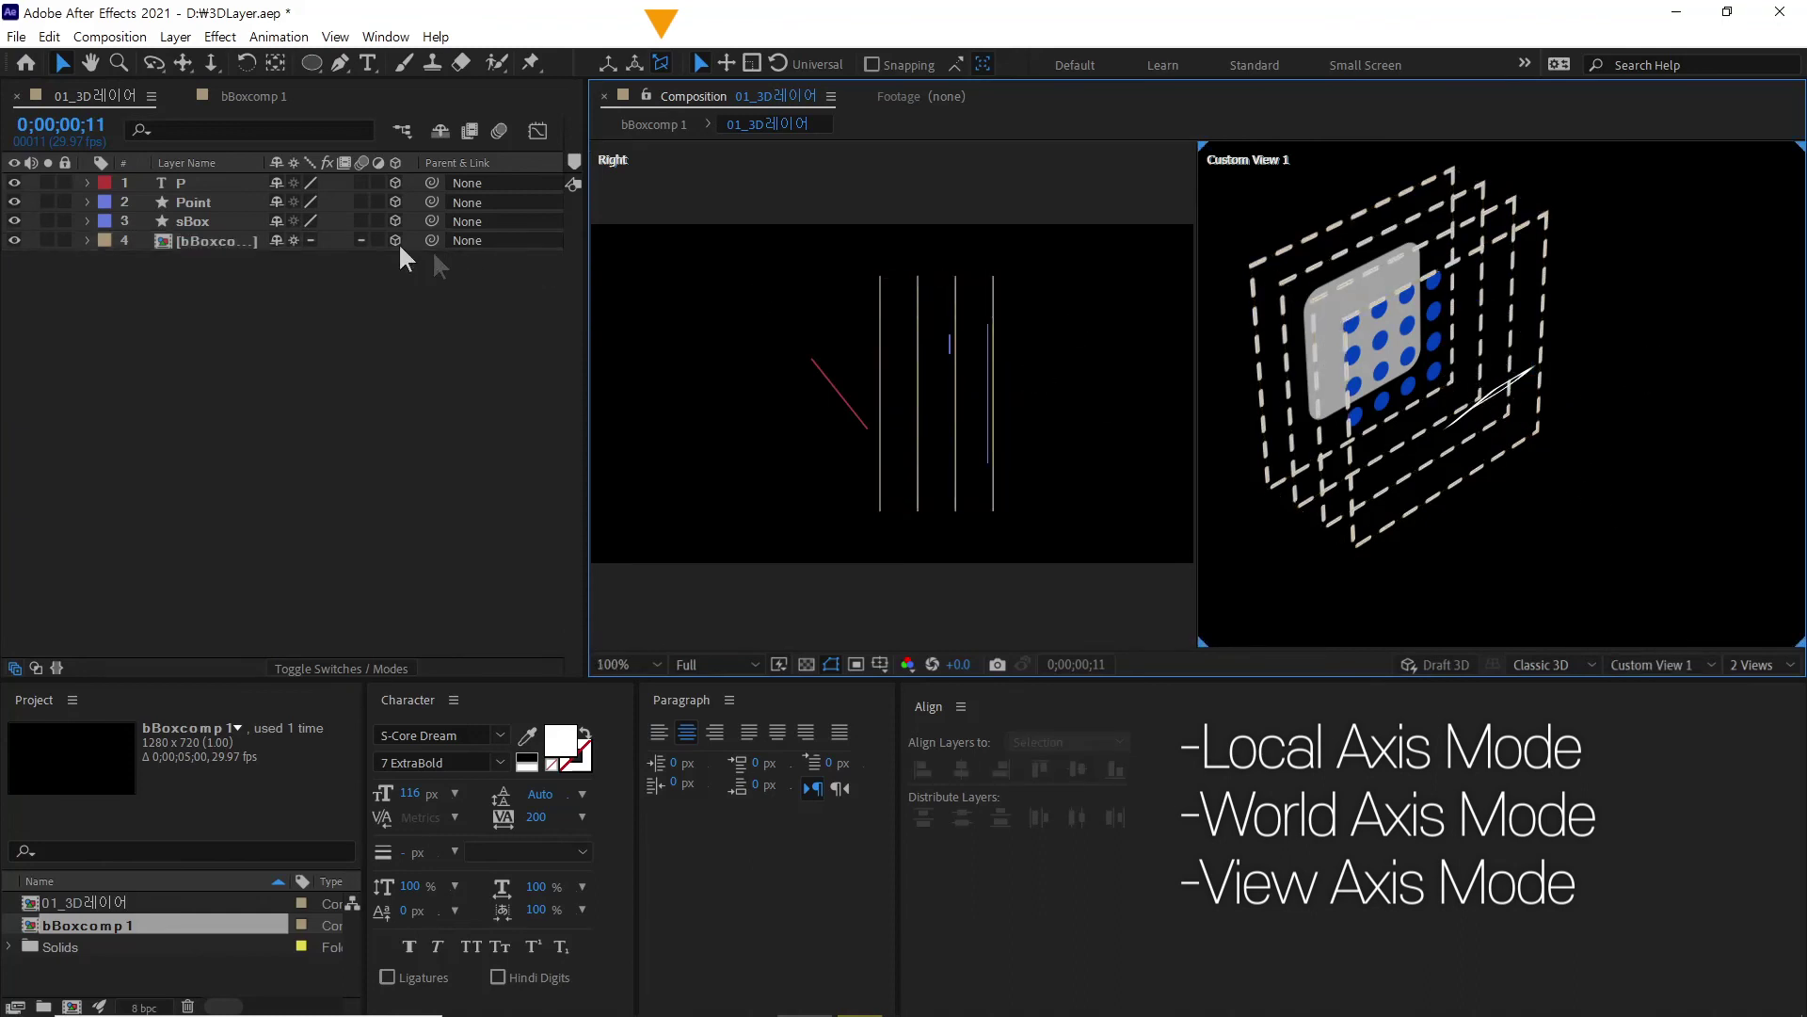
Step: Select the P layer and compare its gizmo in Local and World Axis Mode, ending in World Axis Mode
{"action": "left_click", "coordinate": [186, 183]}
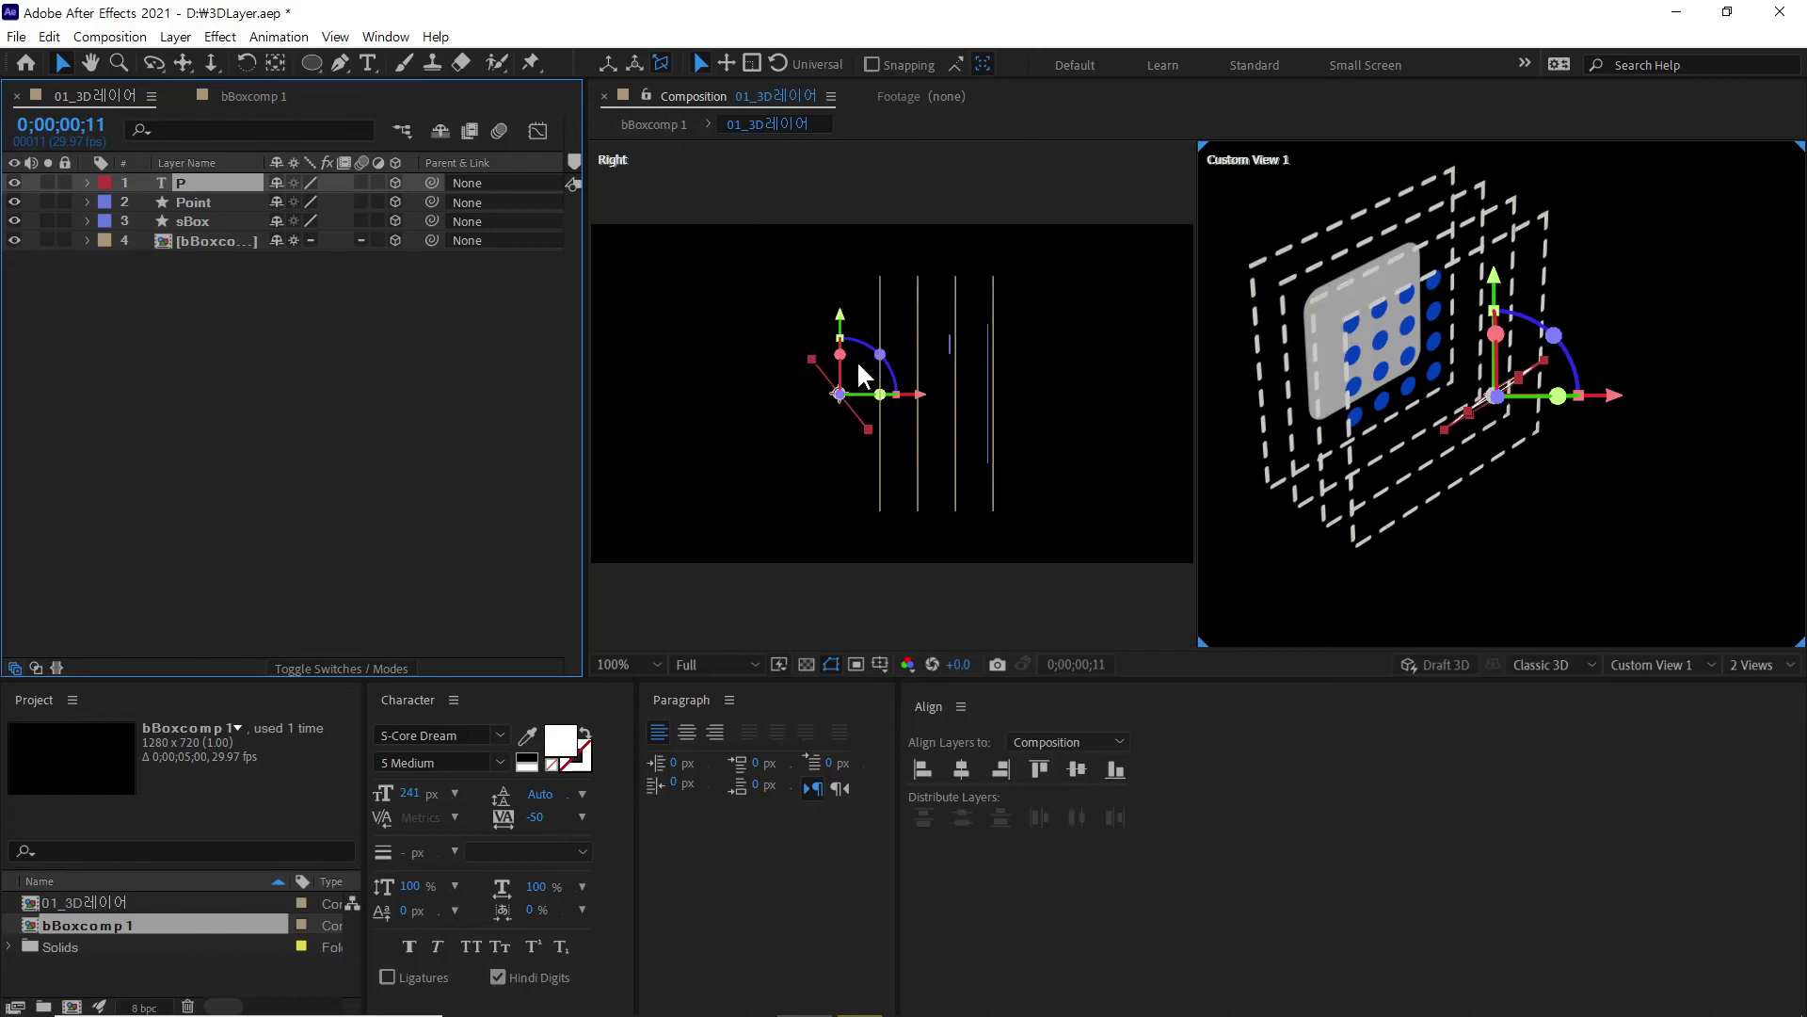
{"action": "left_click", "coordinate": [630, 54]}
{"action": "left_click", "coordinate": [609, 59]}
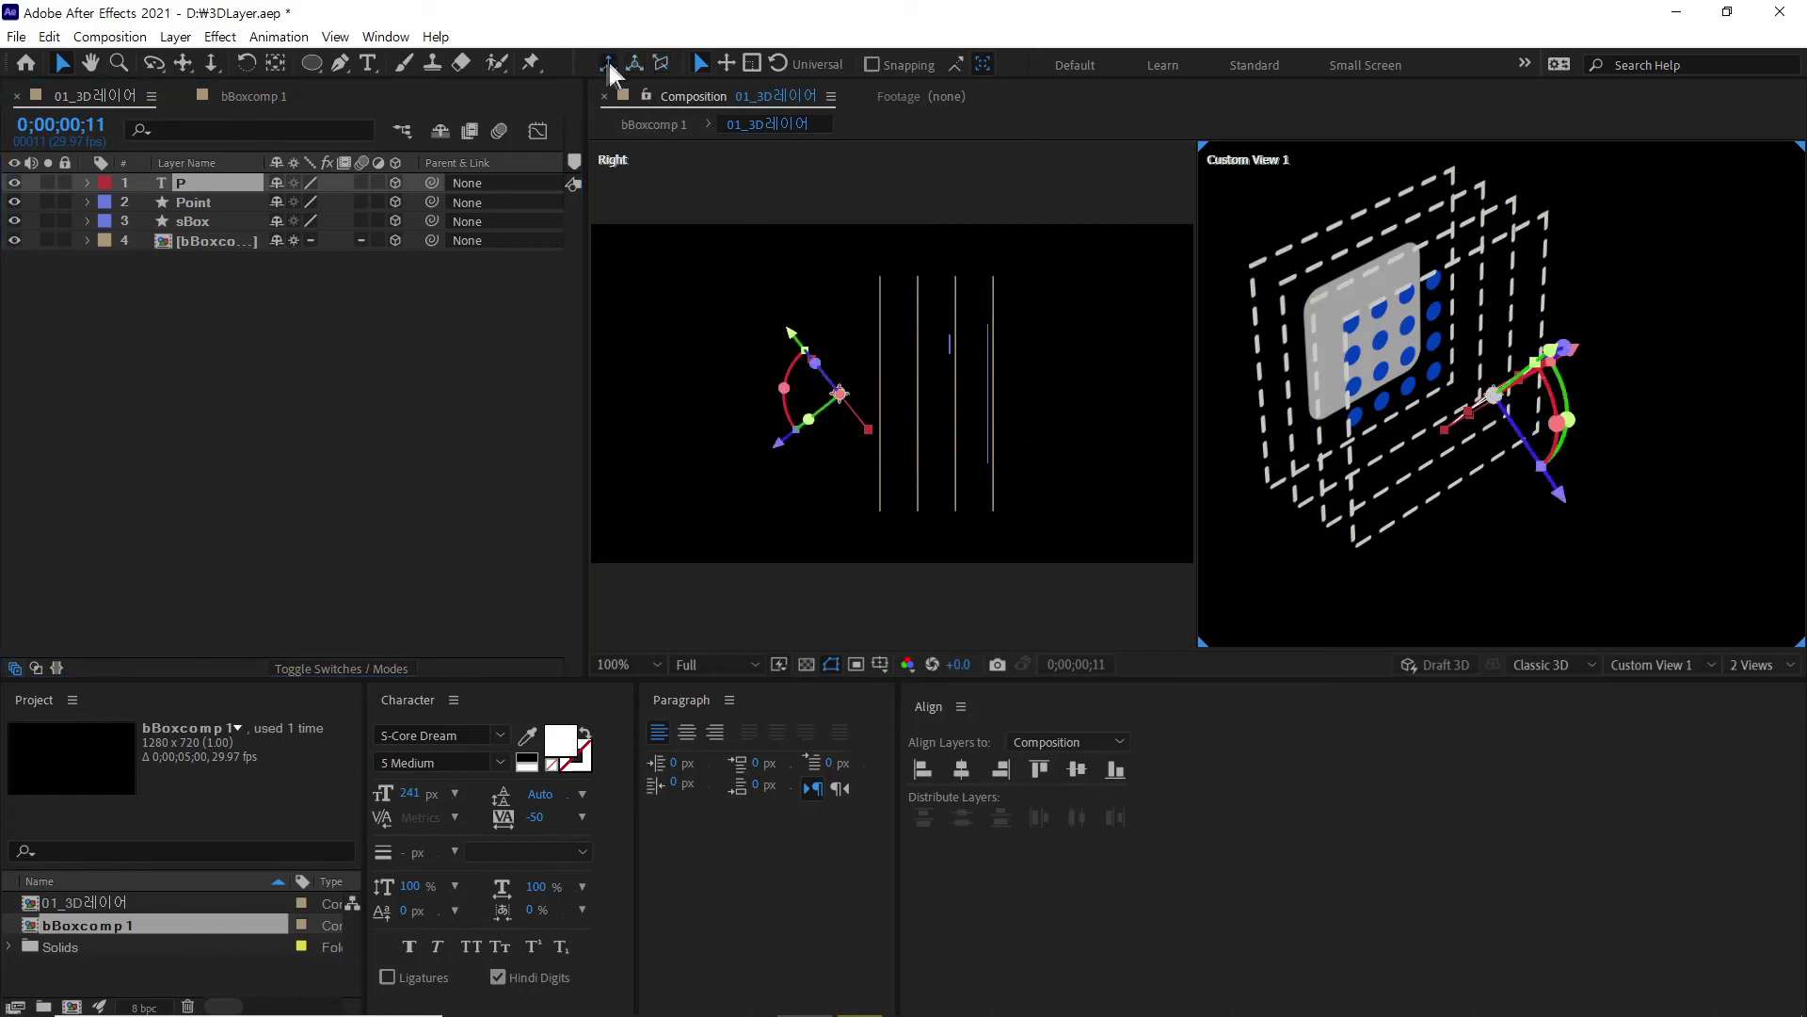
{"action": "left_click", "coordinate": [628, 60]}
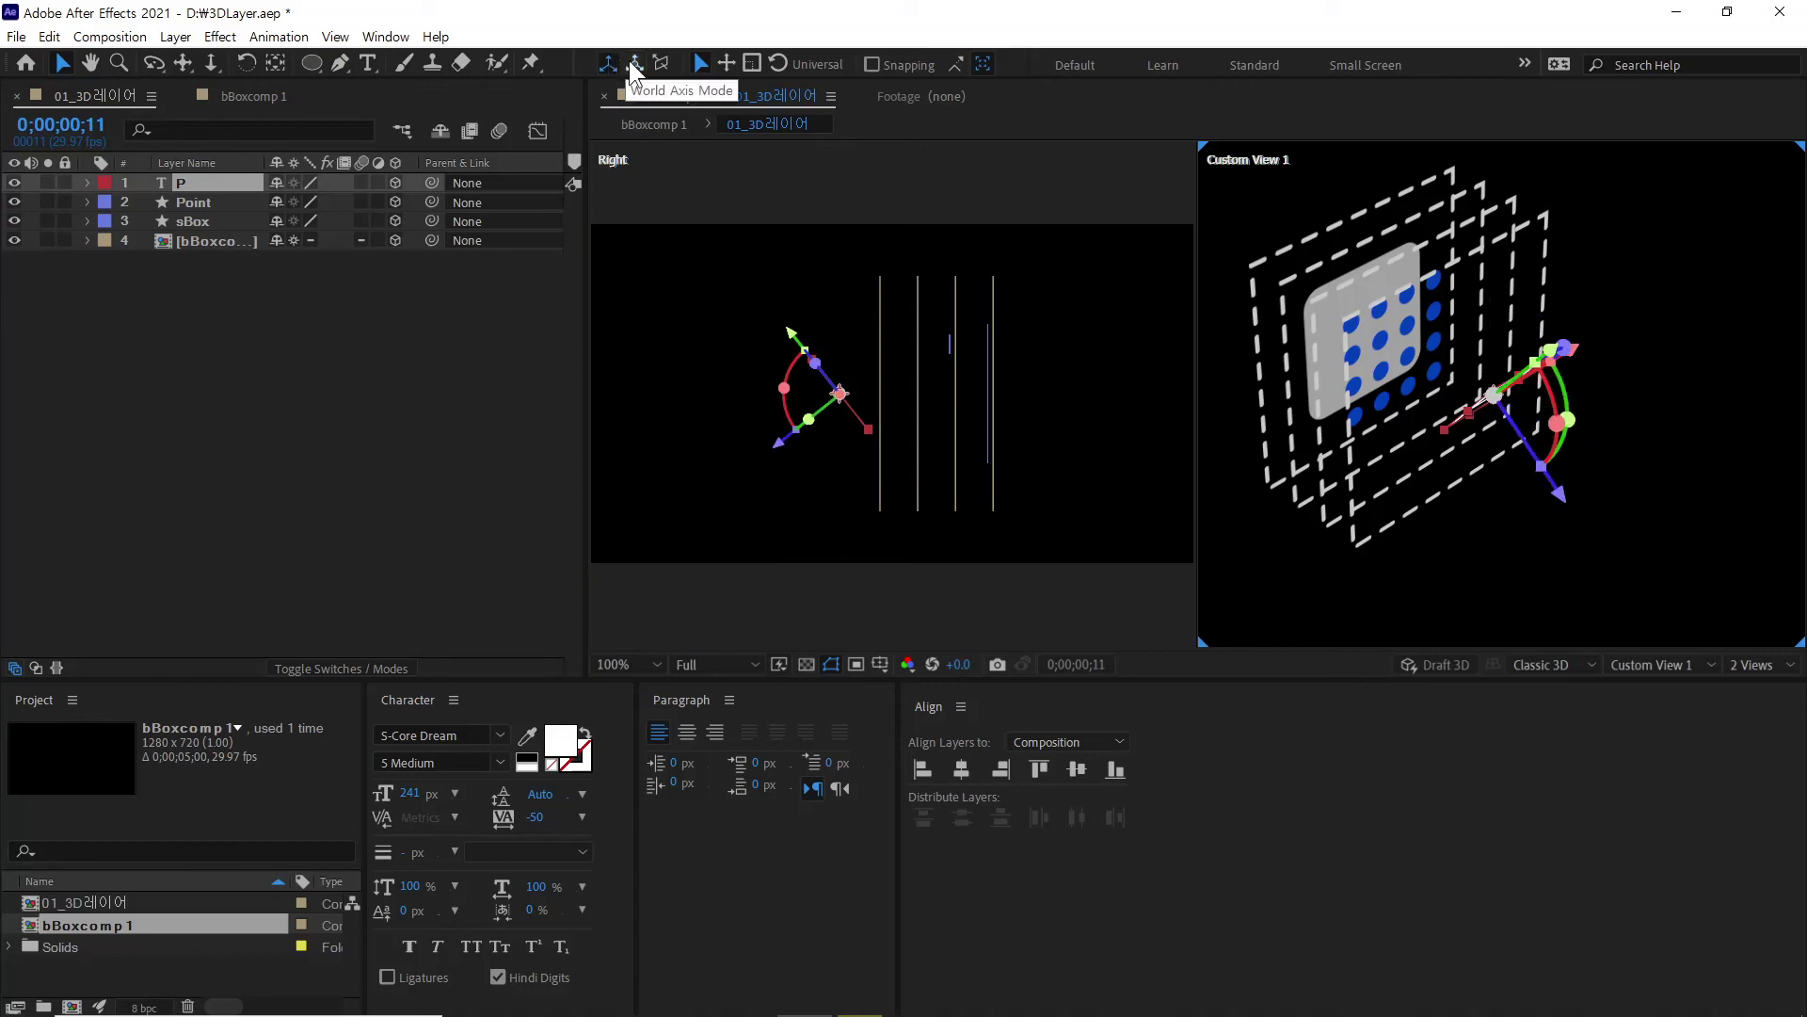
{"action": "left_click", "coordinate": [629, 60]}
{"action": "left_click", "coordinate": [608, 59]}
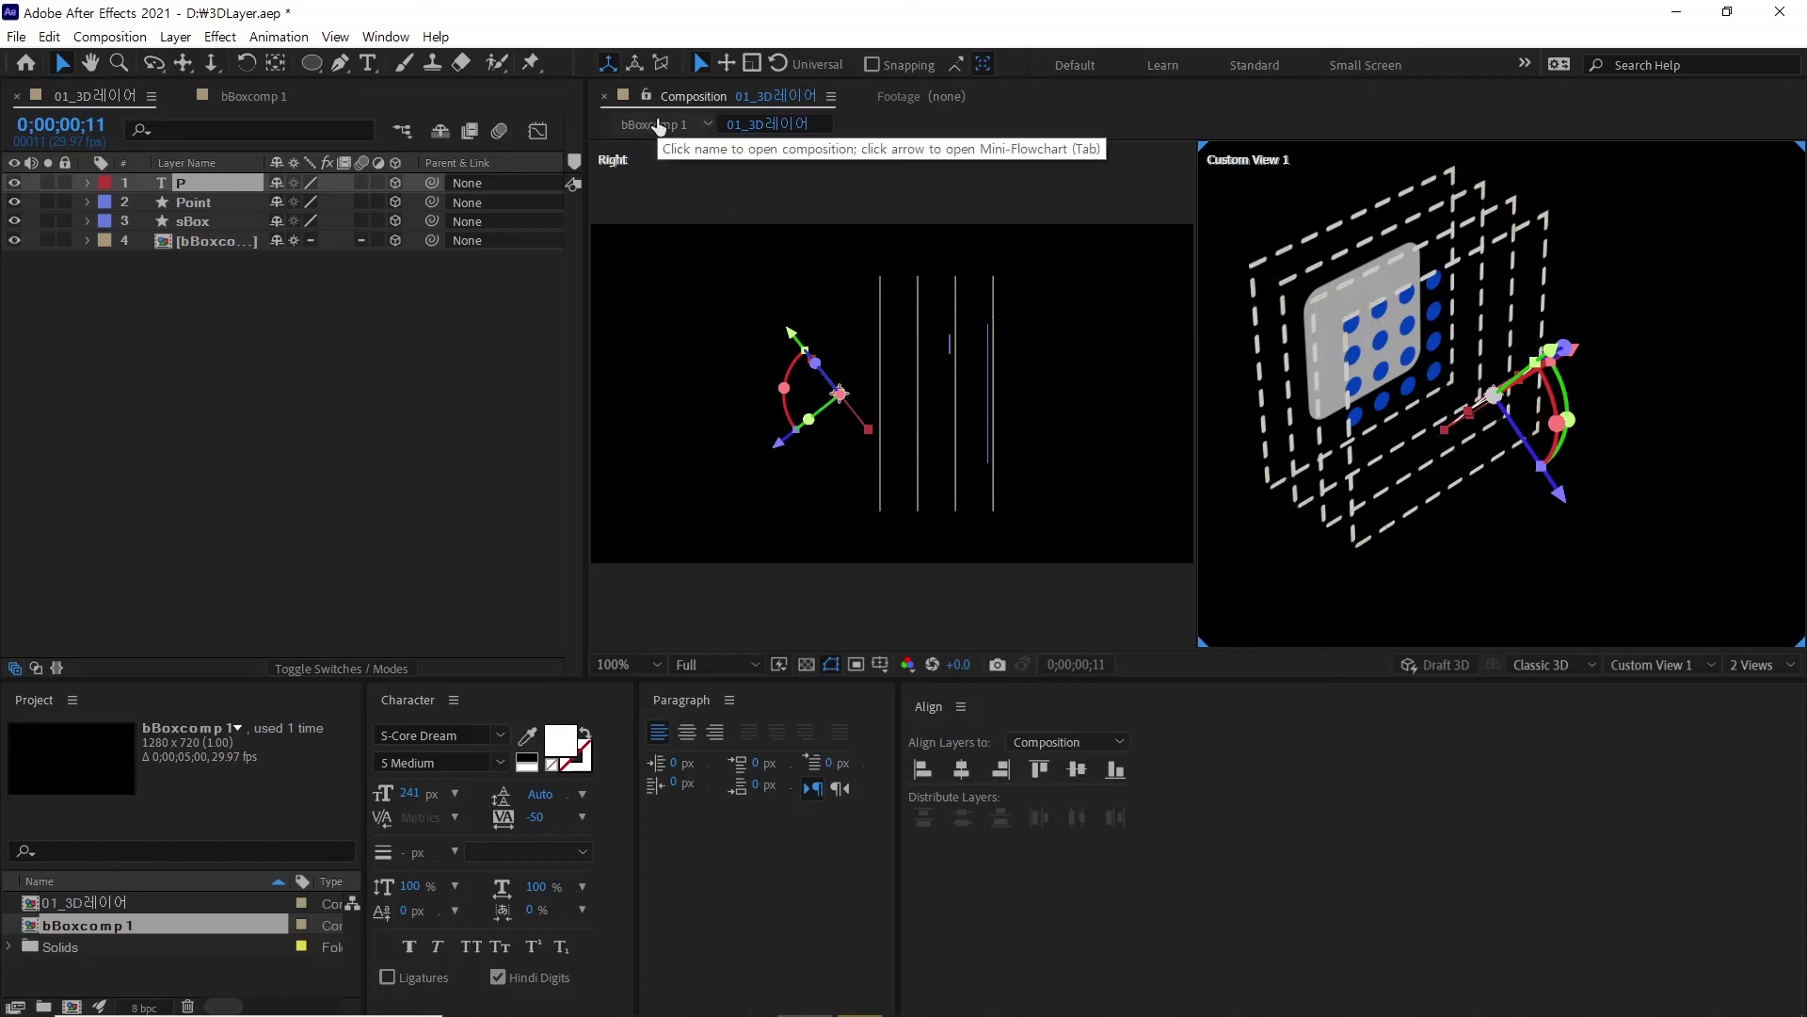
{"action": "left_click", "coordinate": [635, 59]}
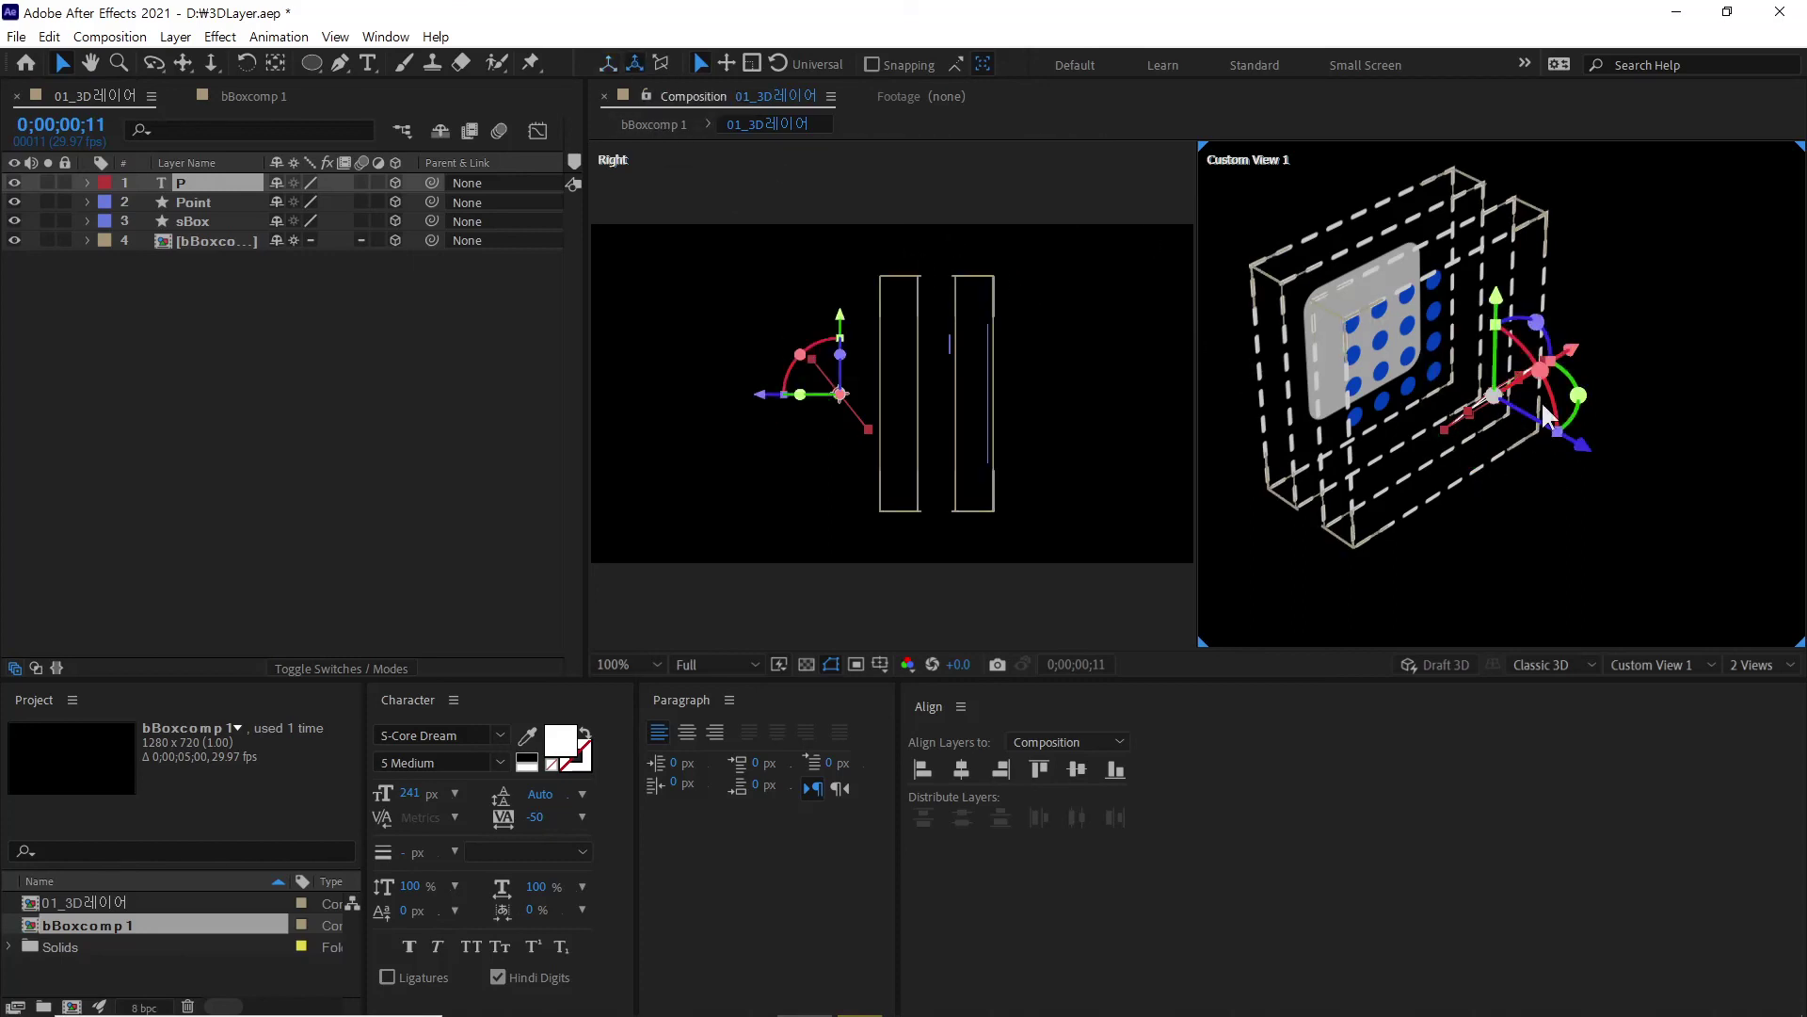